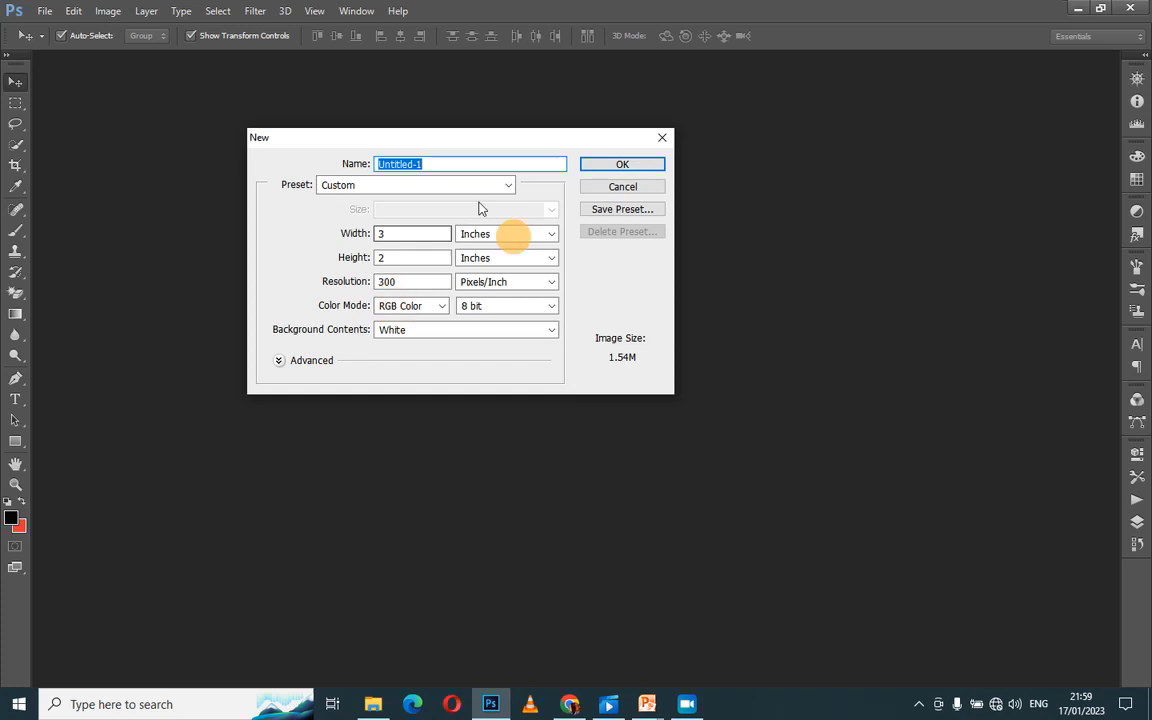
Step: Create a white RGB document named LOGO, 3 × 2 inches at 300 pixels/inch, and dock its window in the workspace
key(BackSpace)
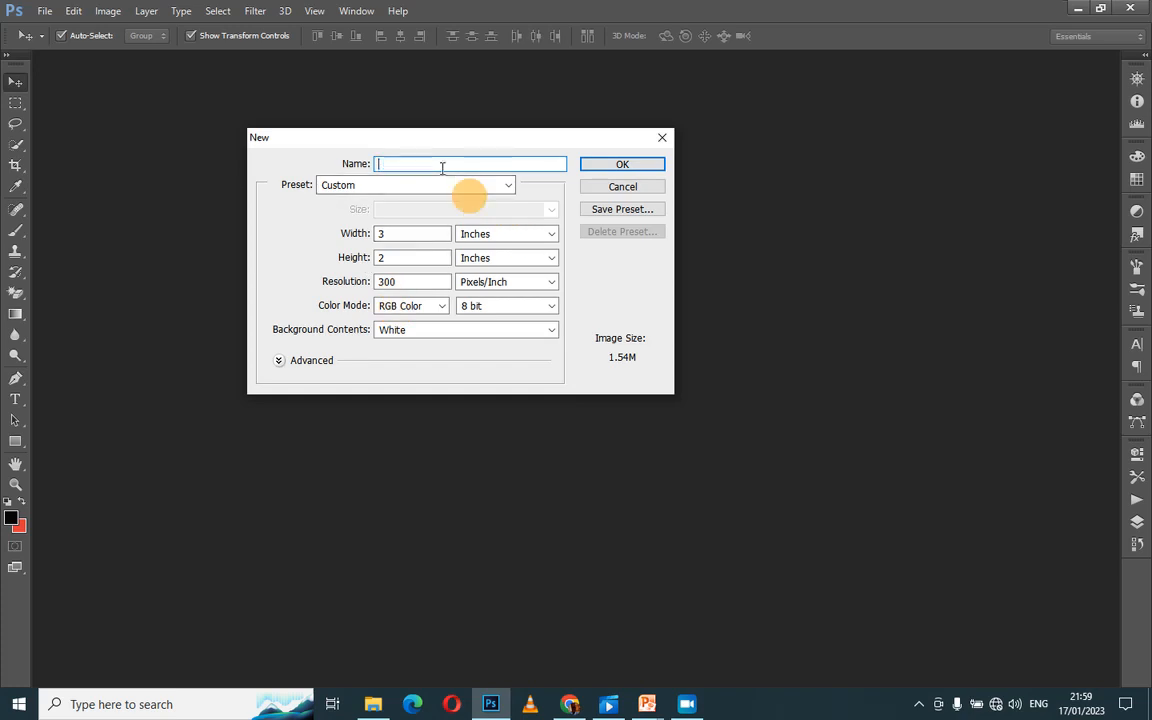
text(LOGO)
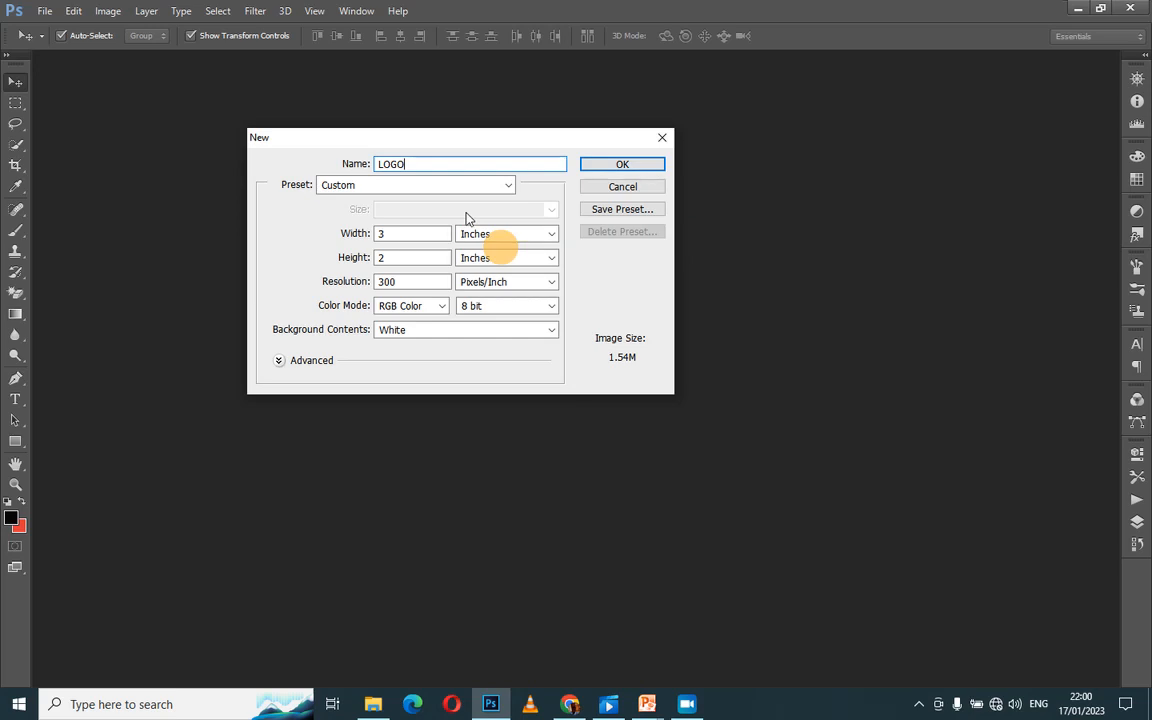
click(617, 166)
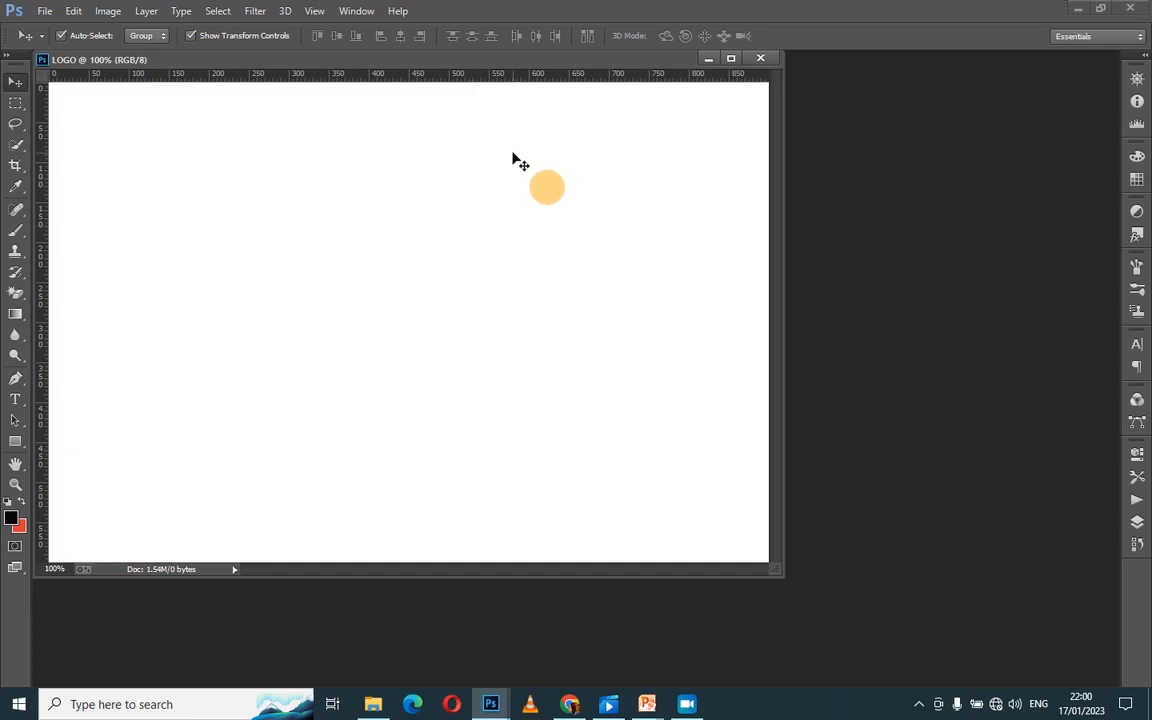
drag(546, 57, 614, 55)
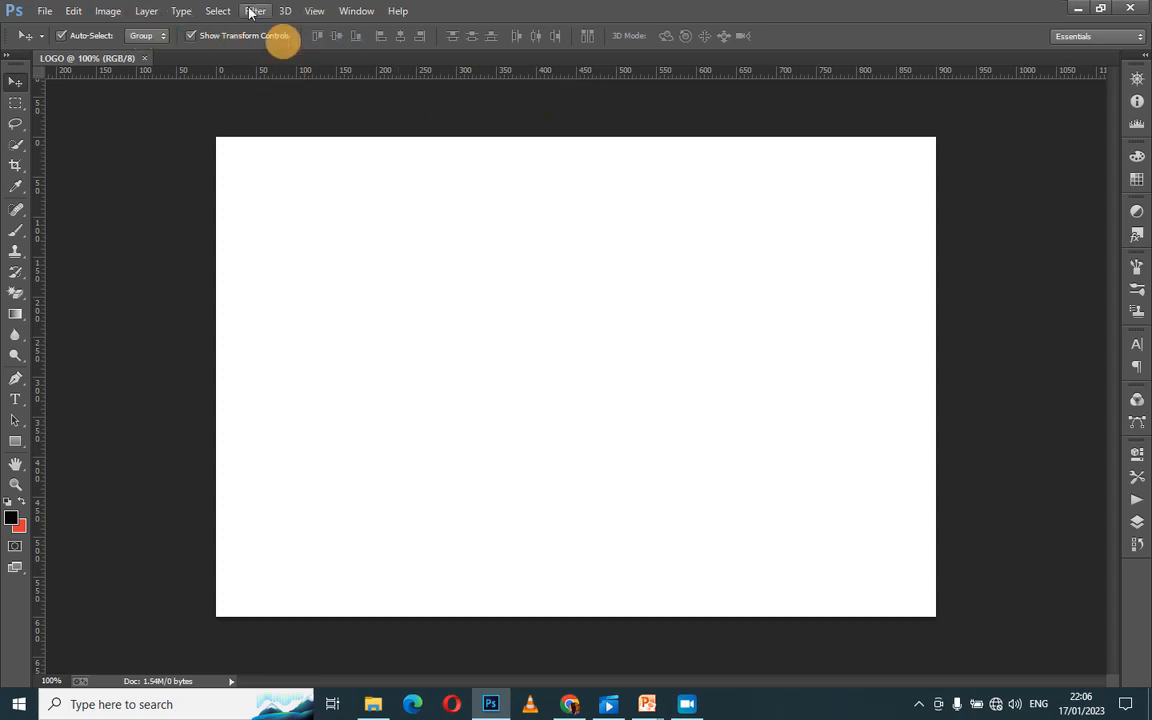
Step: Hide the rulers and show them again
click(316, 11)
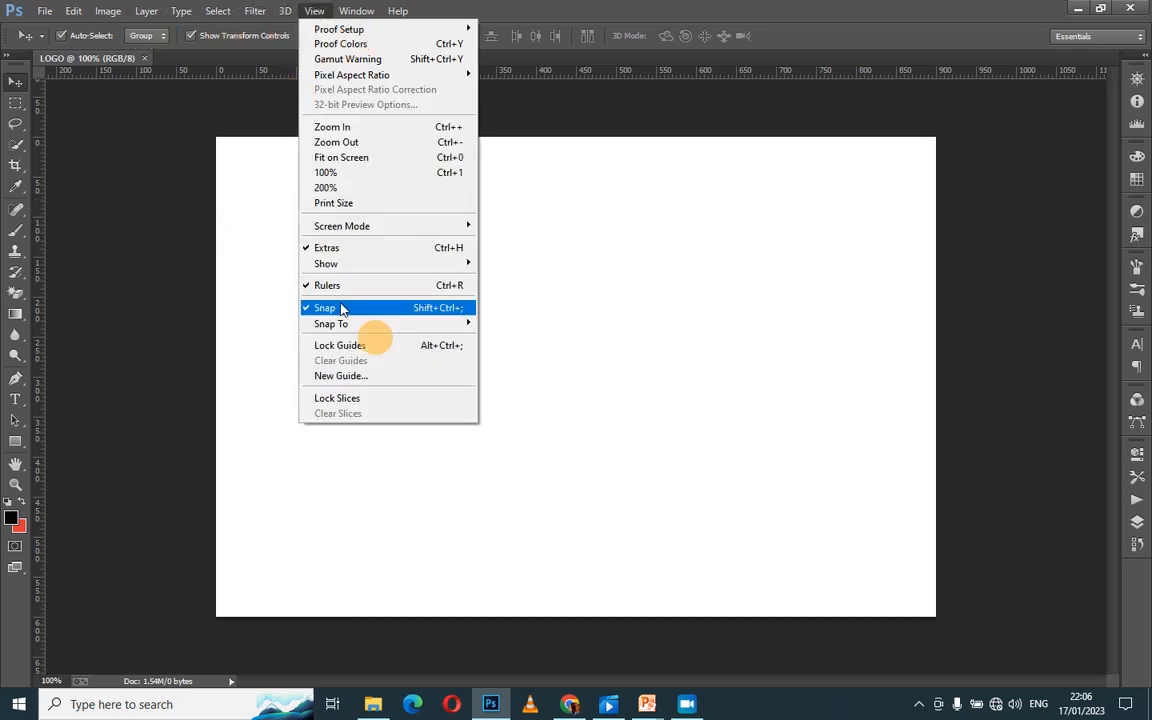
mouse_move(350, 272)
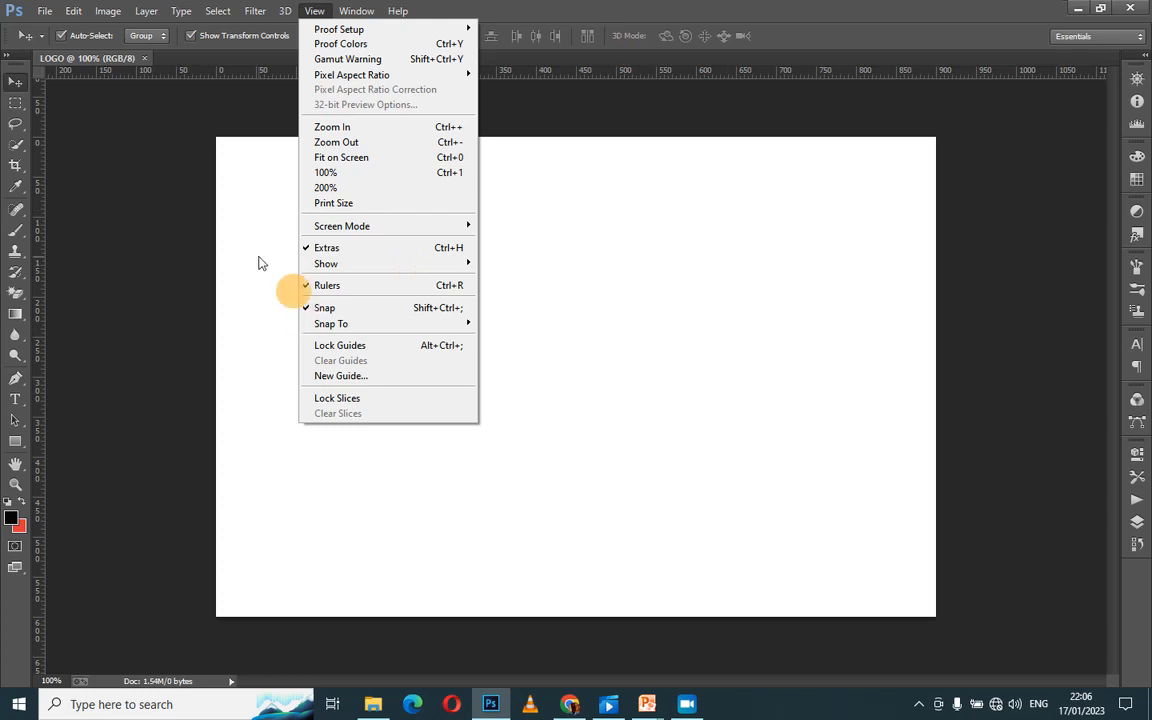
click(352, 290)
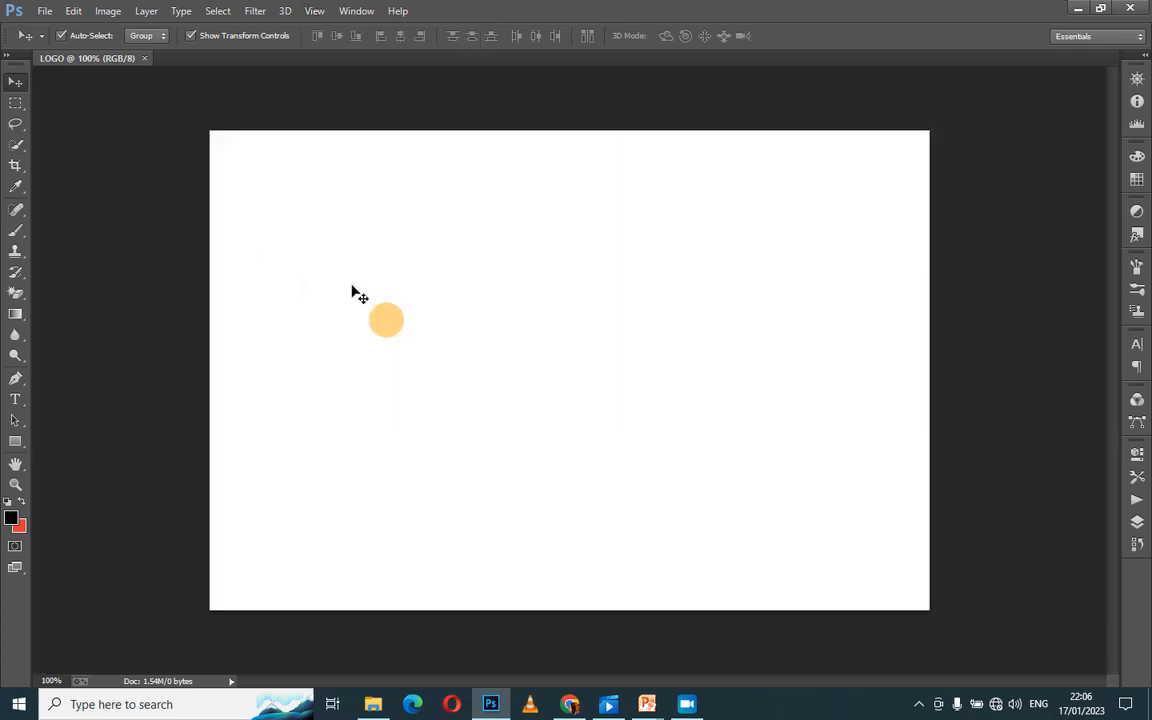
click(310, 10)
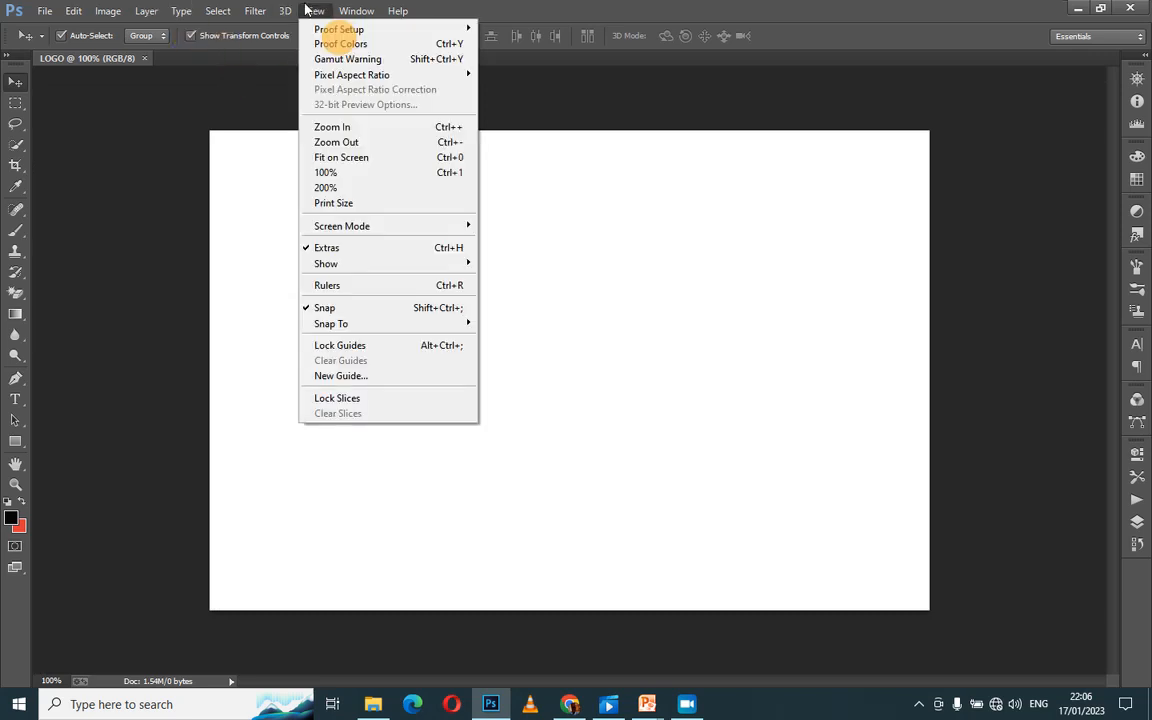
click(359, 287)
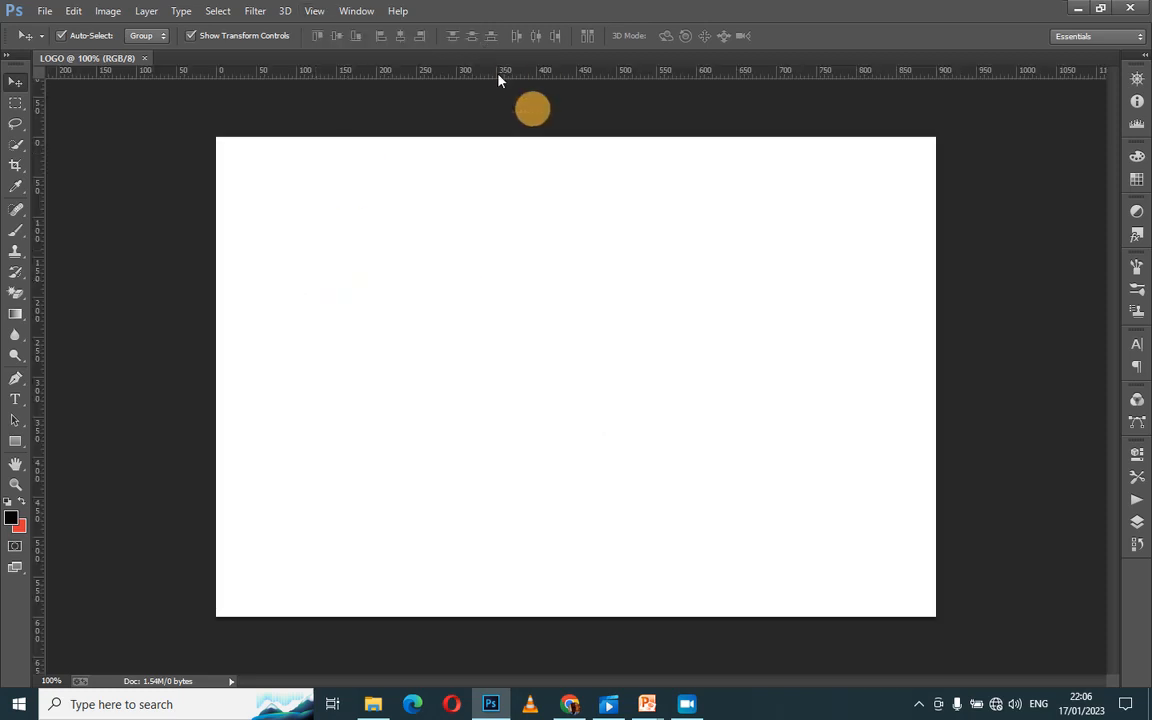
Step: Place a horizontal guide across the canvas's middle and a vertical guide slightly right of the canvas centre
drag(487, 74, 529, 377)
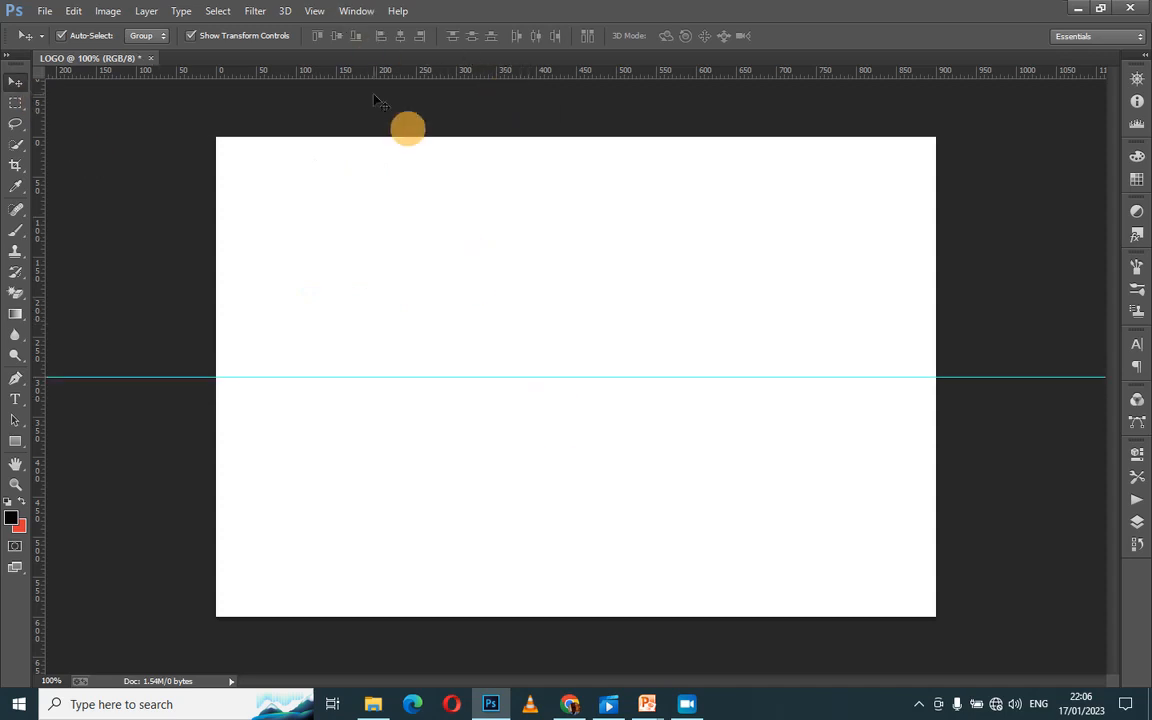
drag(35, 263, 603, 250)
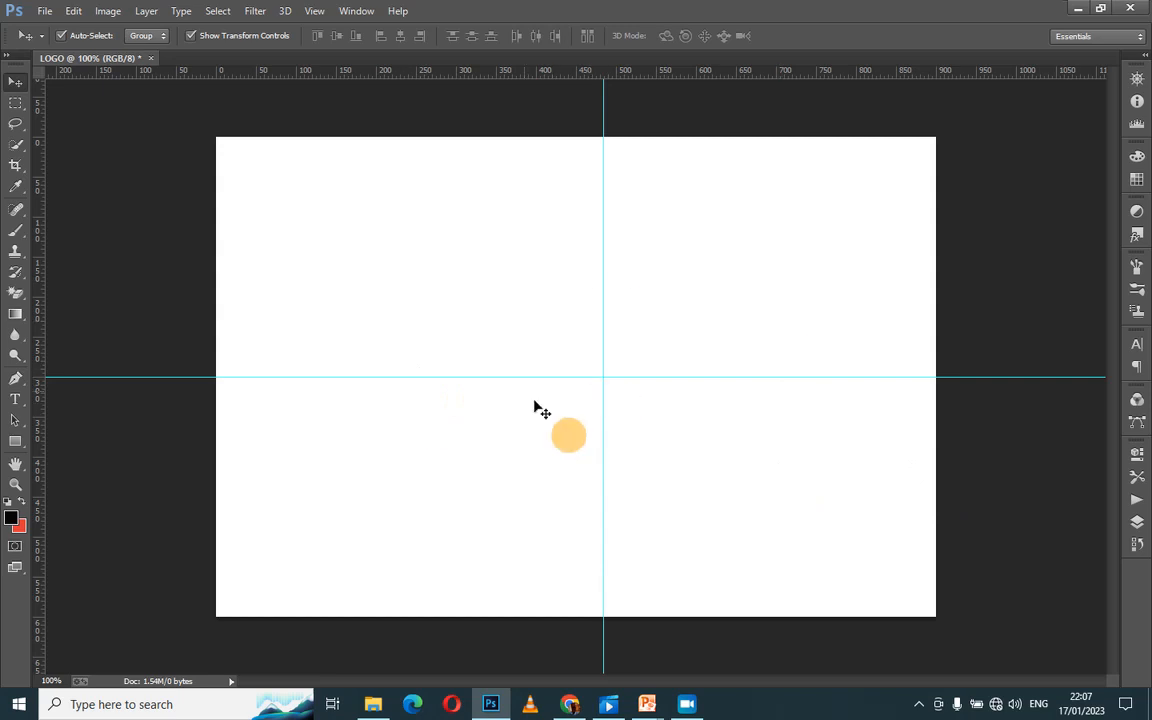
Step: Convert the locked Background into a regular layer named Layer 0, keeping normal mode and 100% opacity
click(1137, 521)
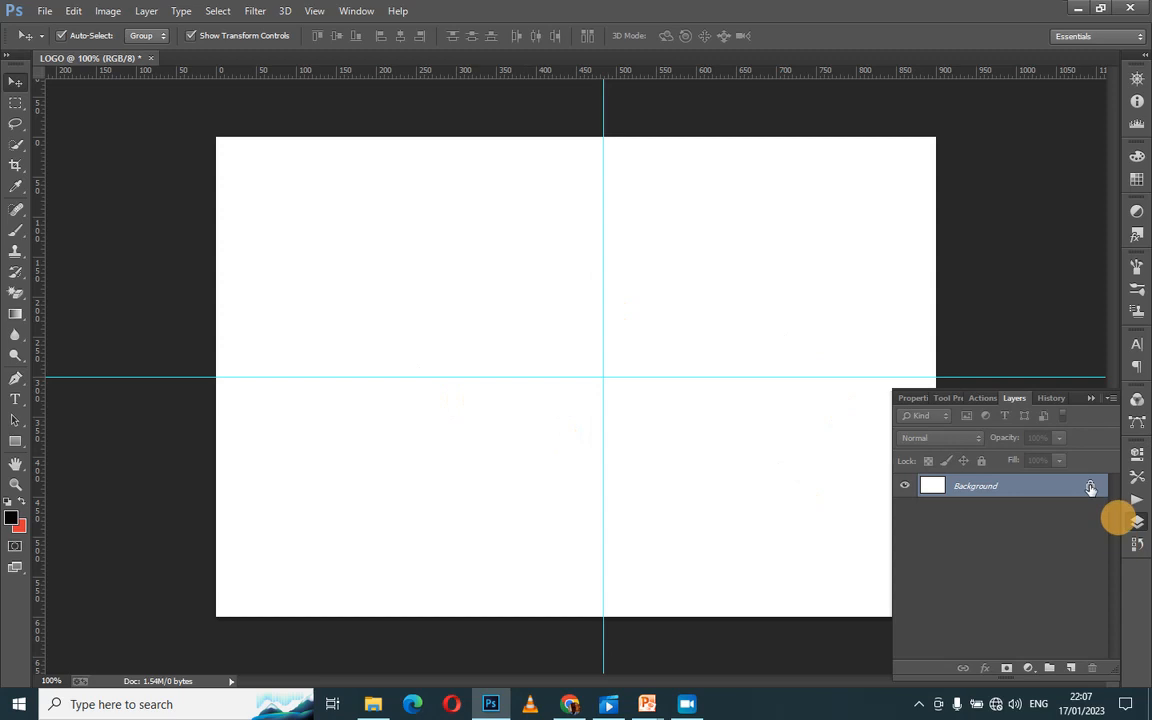
double_click(1090, 487)
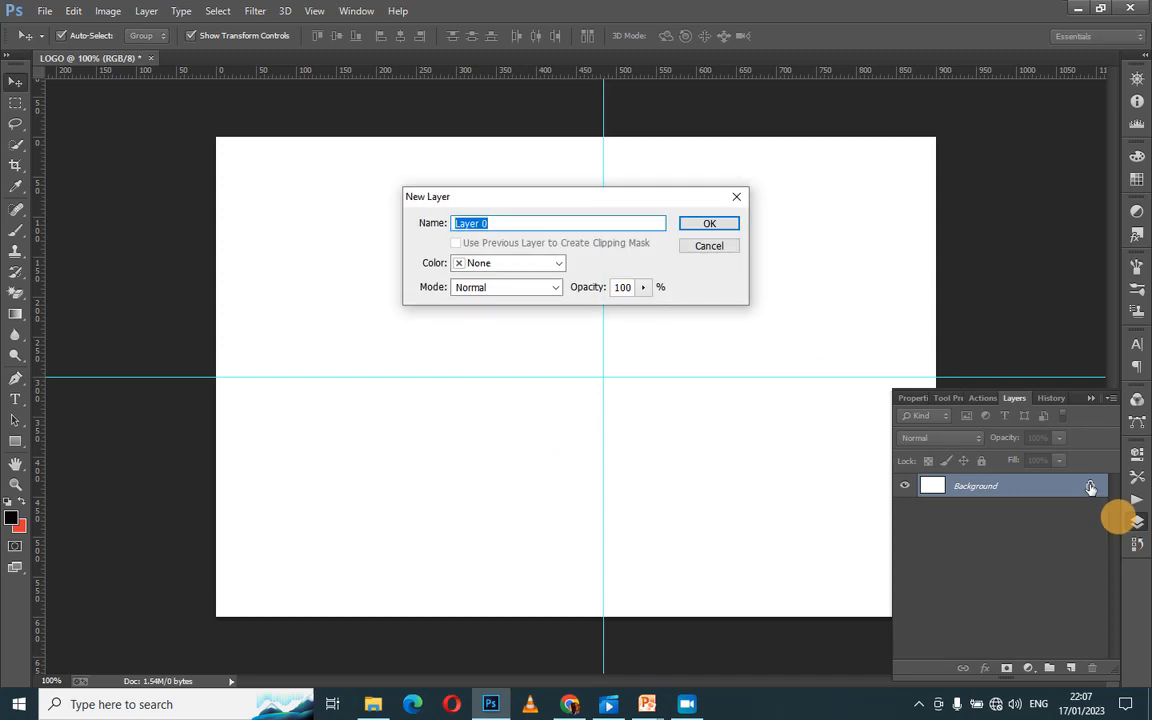
key(Return)
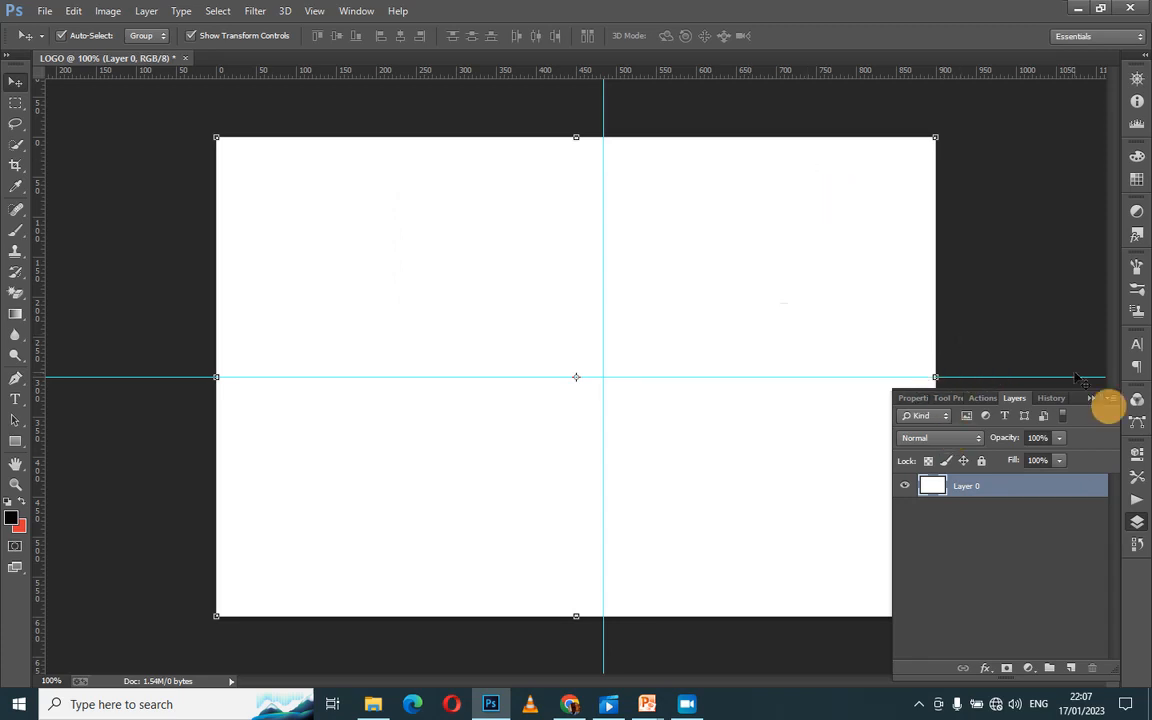
click(1088, 400)
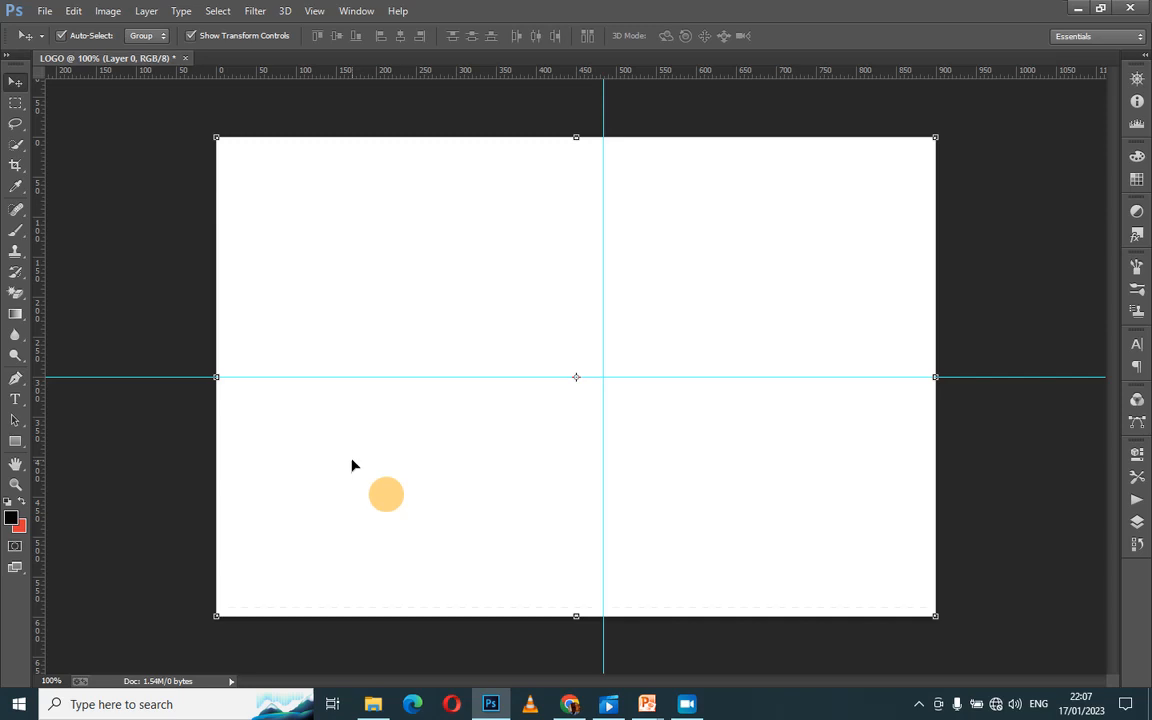
Step: Move the vertical guide onto the canvas's exact centre, through the centre point of Layer 0
mouse_move(352, 466)
mouse_down()
mouse_move(445, 350)
mouse_move(293, 522)
mouse_move(481, 363)
mouse_move(244, 550)
mouse_move(465, 386)
mouse_move(257, 453)
mouse_move(308, 426)
mouse_move(332, 466)
mouse_move(351, 468)
mouse_up()
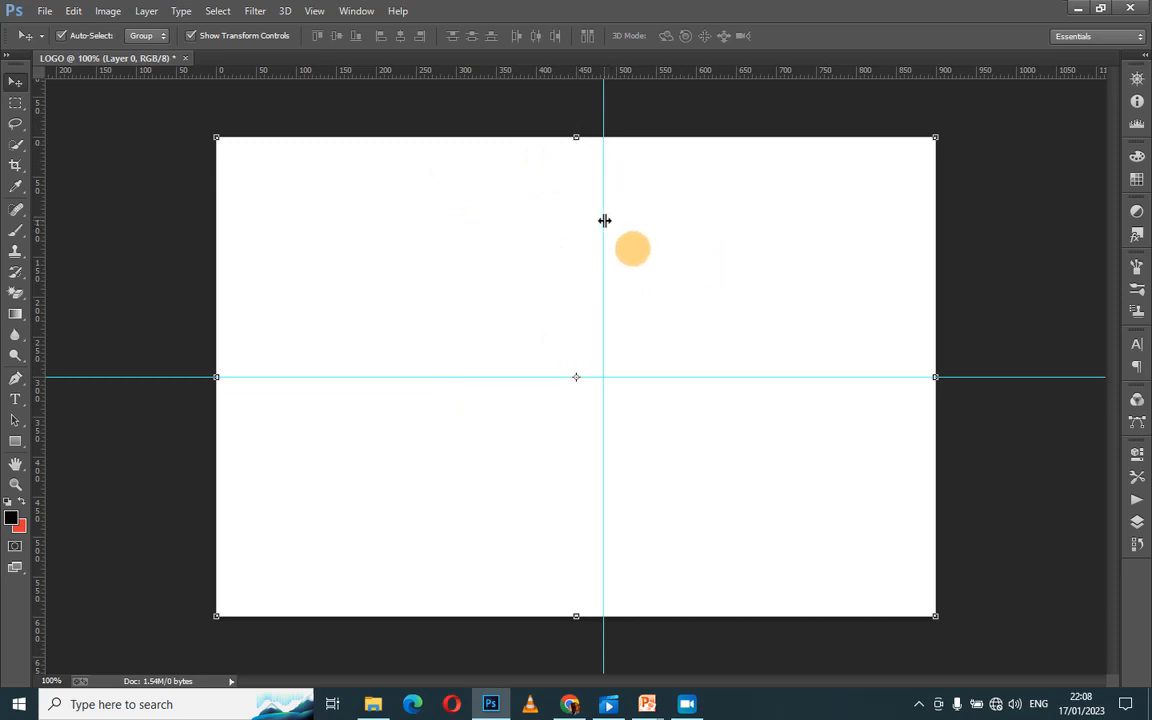
drag(603, 220, 580, 219)
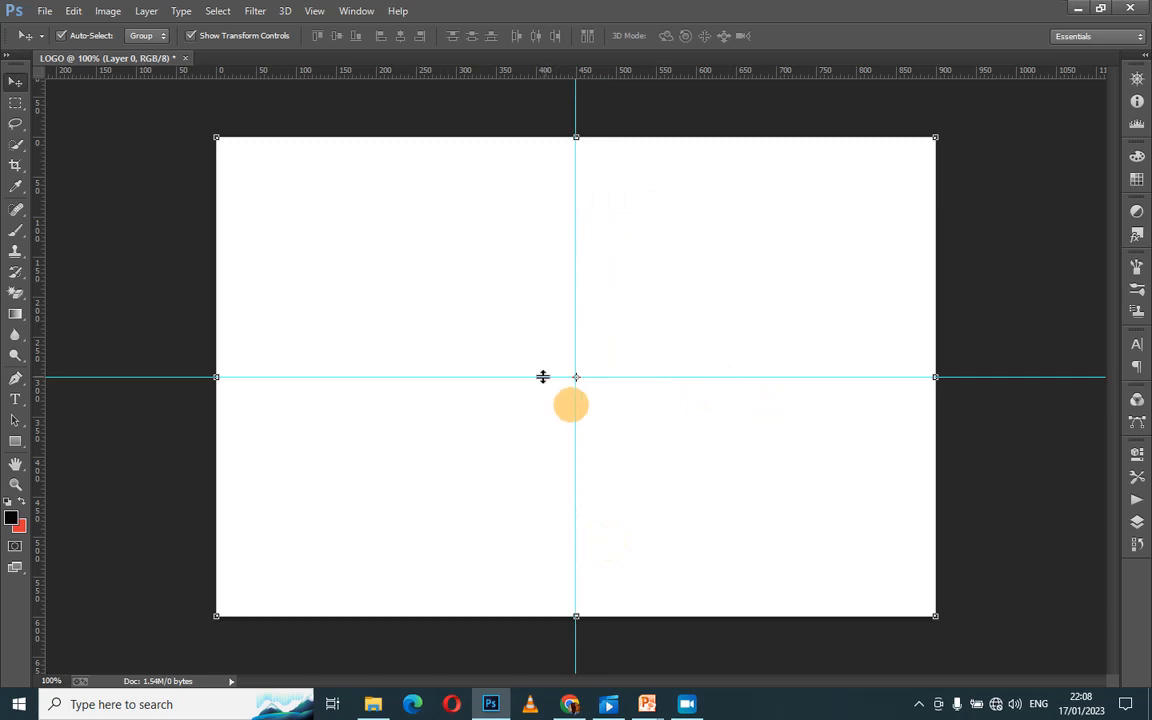
click(14, 105)
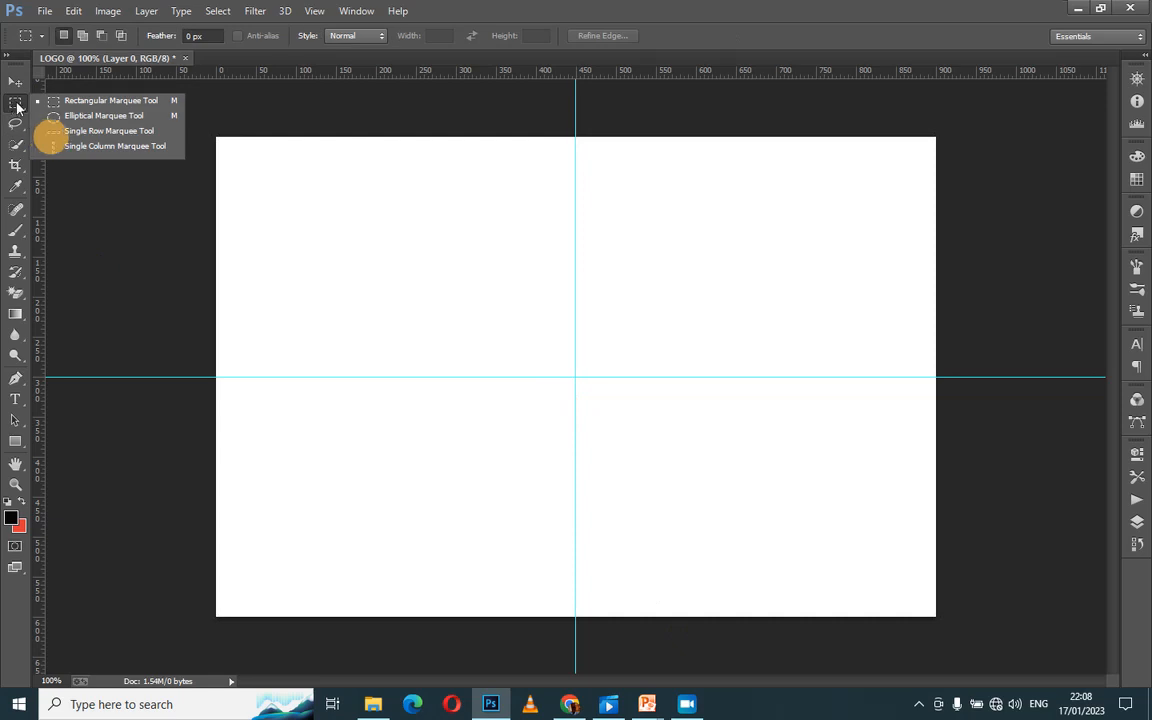
click(100, 115)
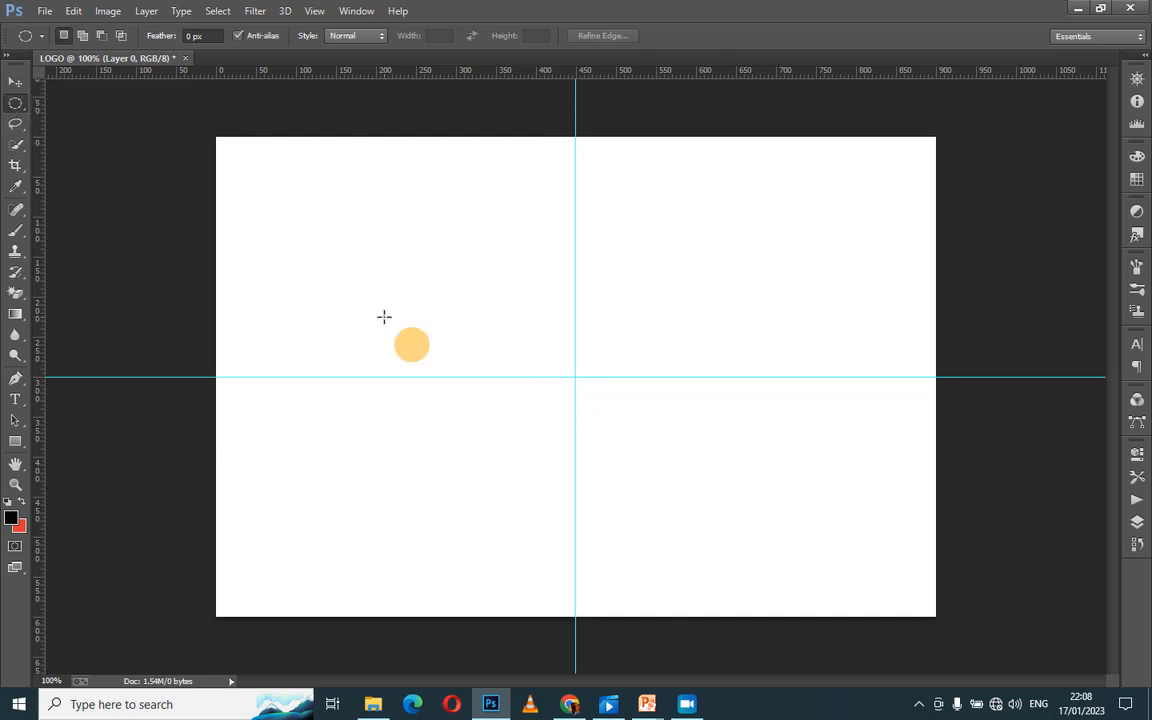
click(15, 104)
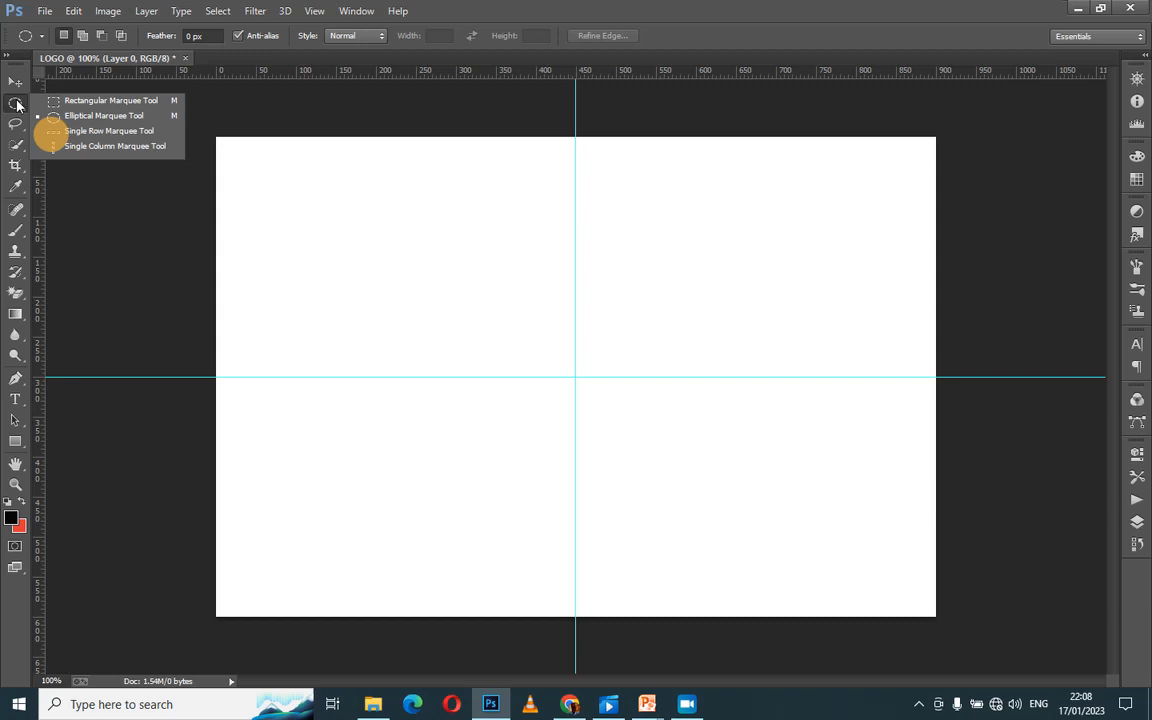
click(81, 114)
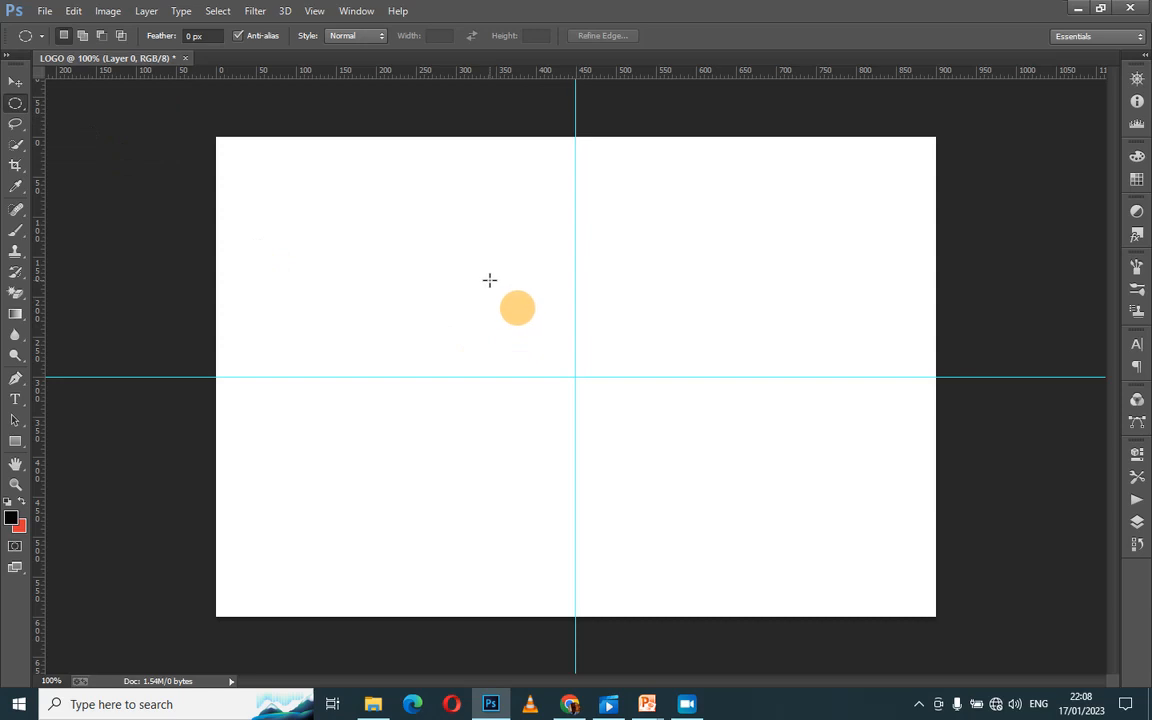
drag(489, 280, 697, 473)
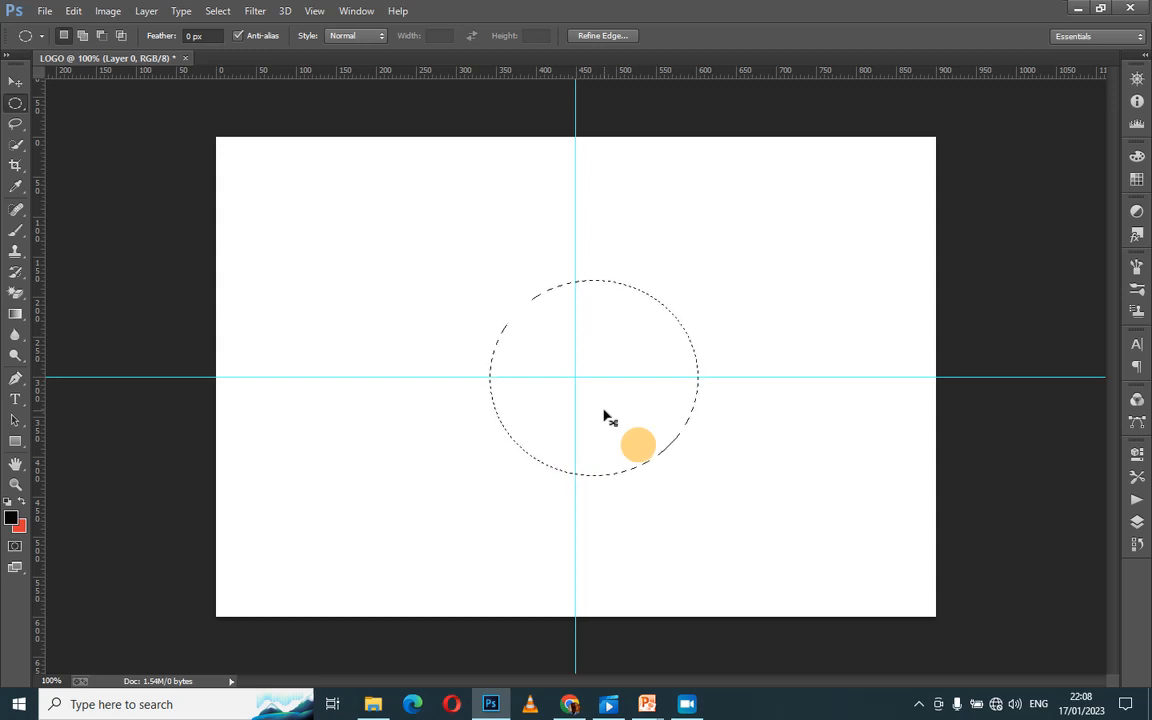
click(604, 410)
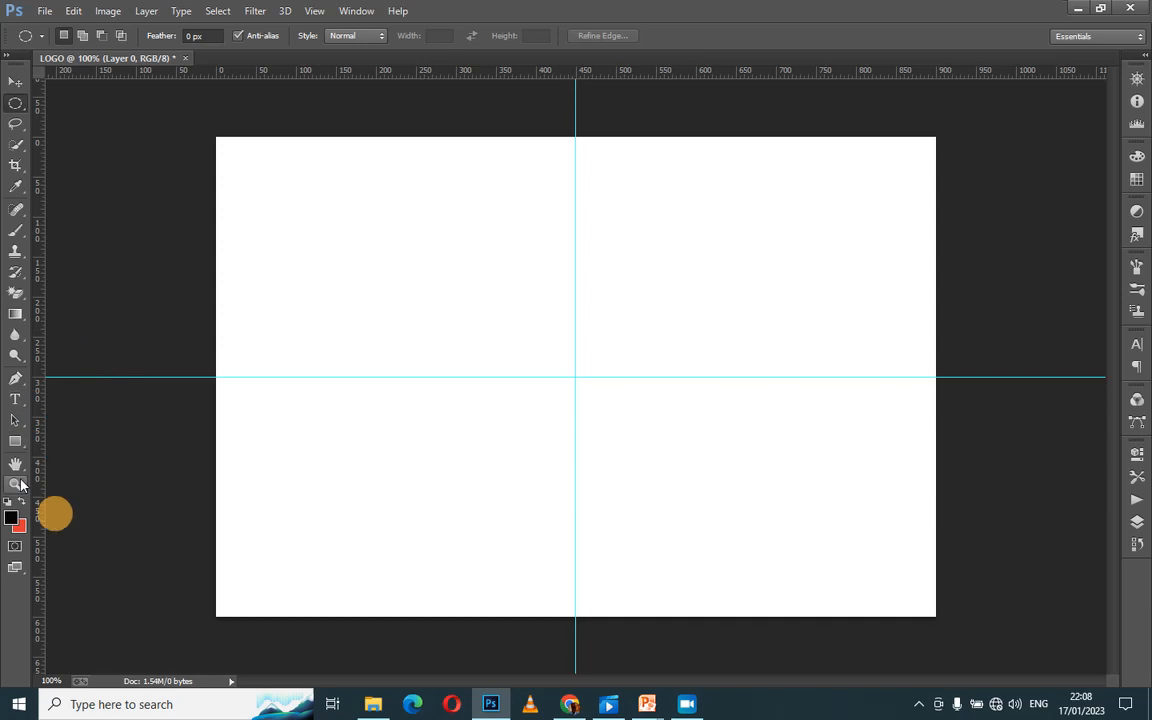
Step: Draw a red-filled ellipse shape without a stroke, about 382 × 363 px, in the lower right part of the canvas
click(14, 442)
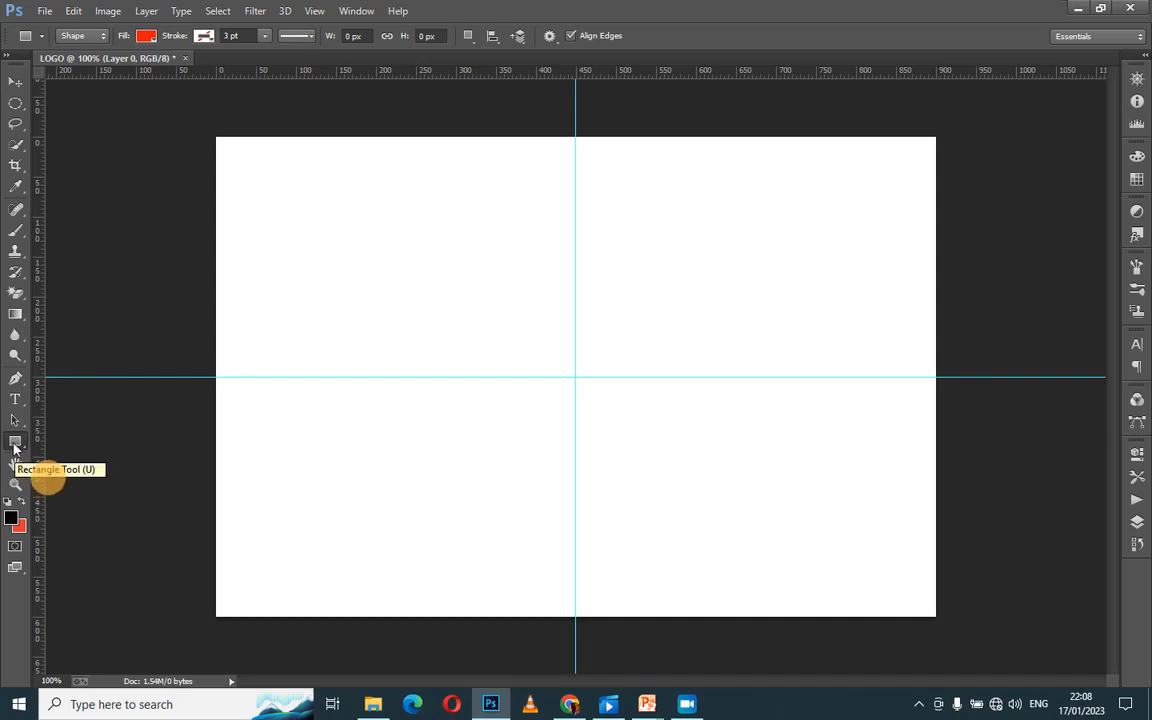
right_click(14, 447)
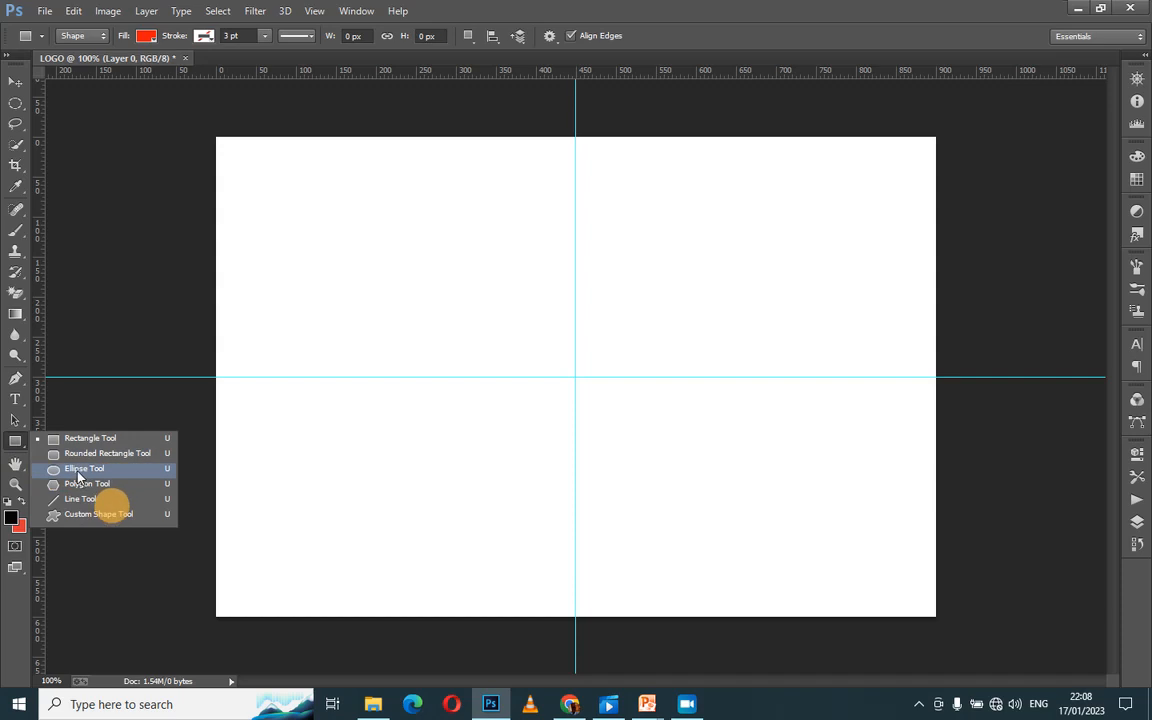
click(78, 470)
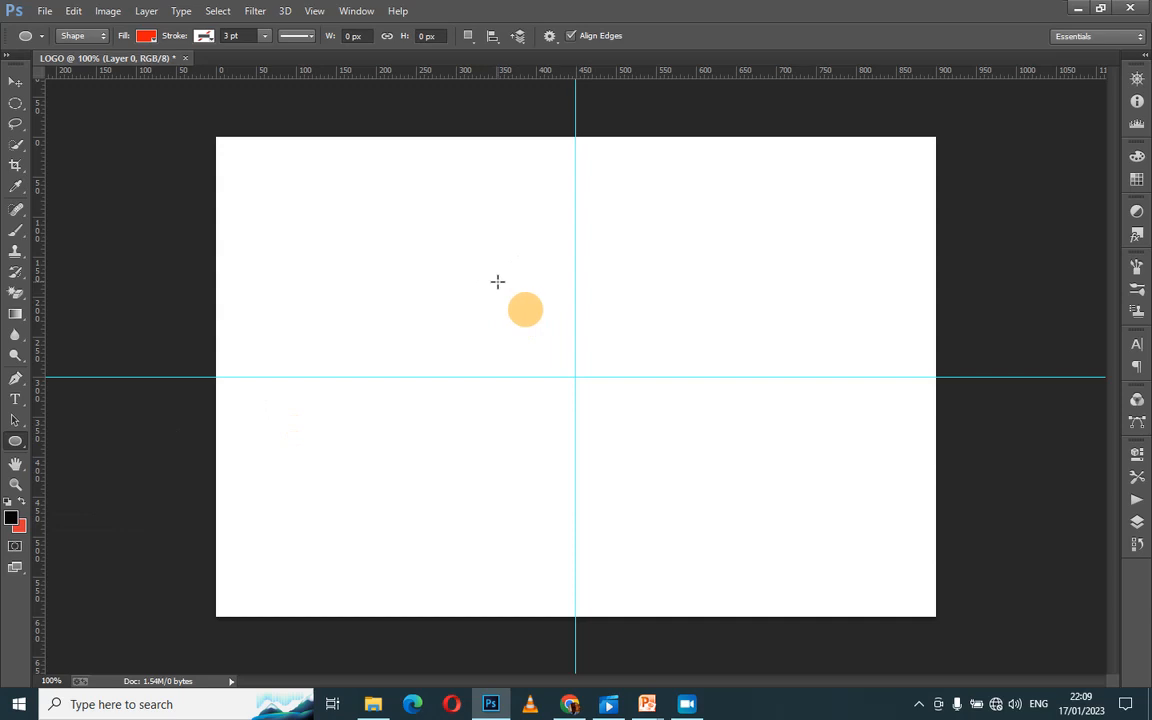
drag(479, 285, 773, 546)
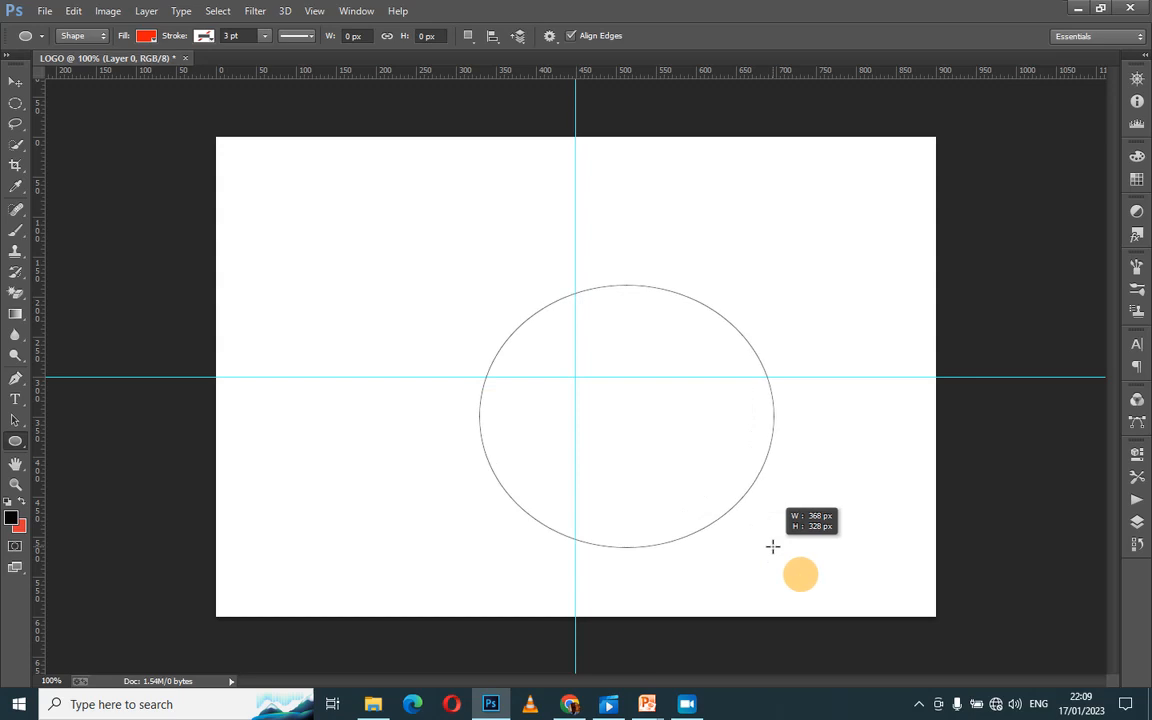
drag(773, 546, 784, 574)
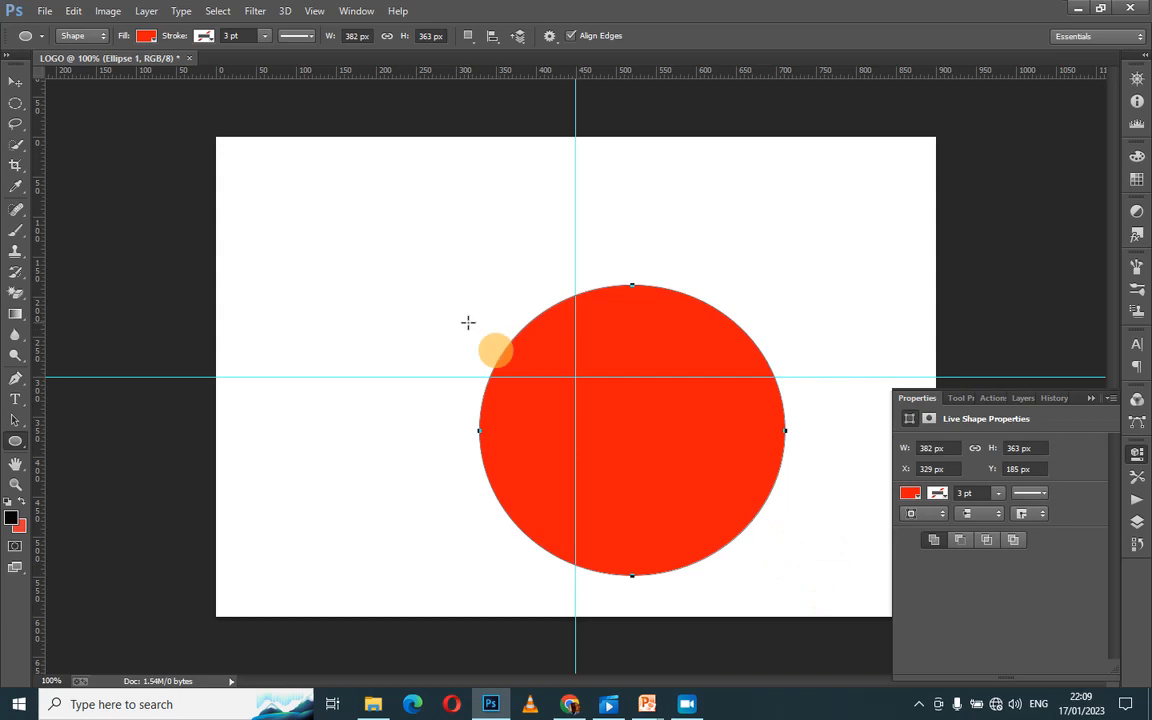
Step: Move the red ellipse so its centre sits on the intersection of the two guides
click(15, 82)
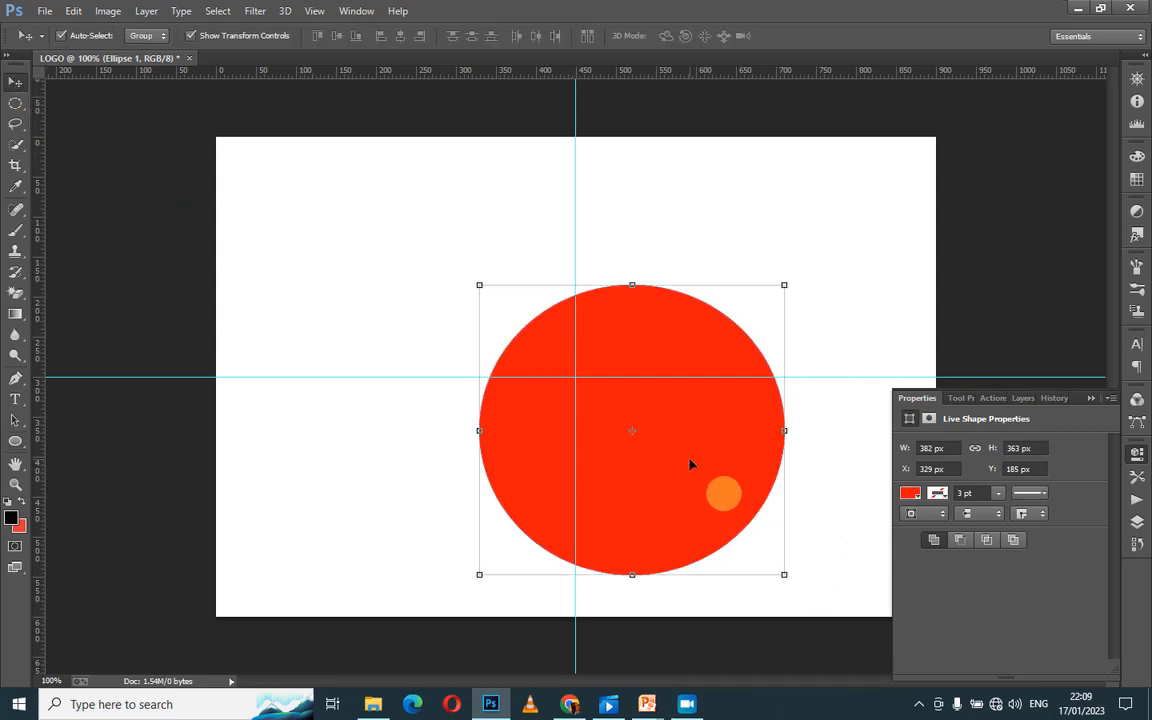
drag(686, 461, 614, 401)
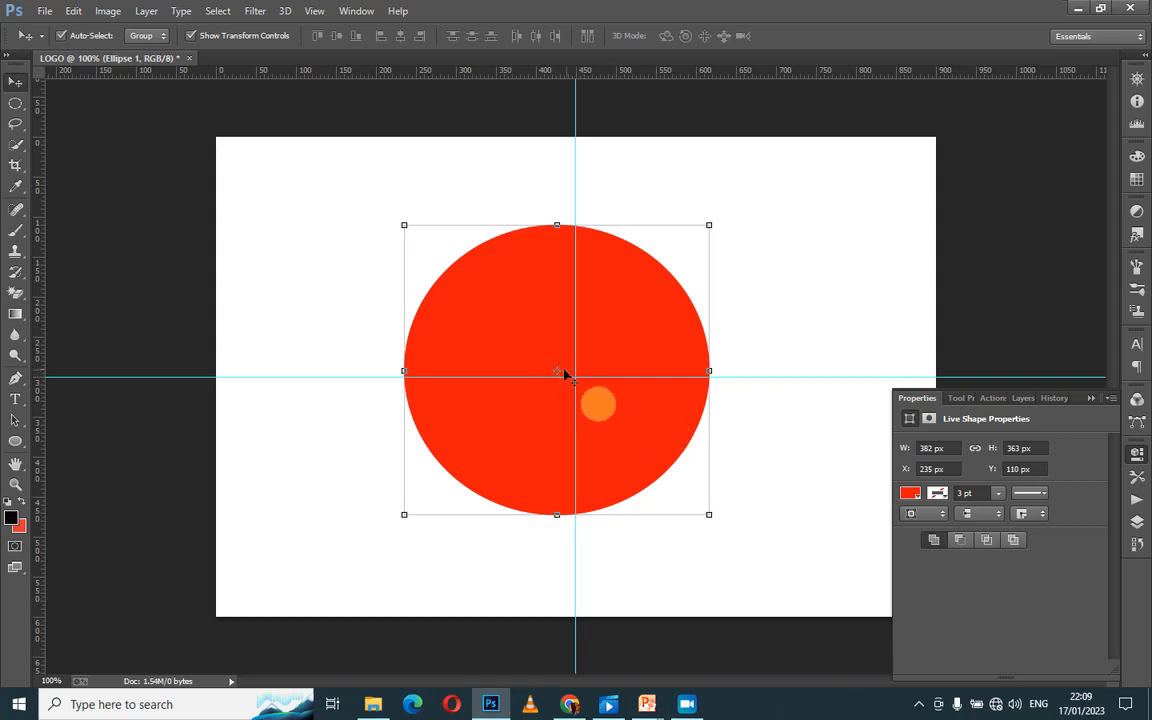
drag(643, 422, 648, 428)
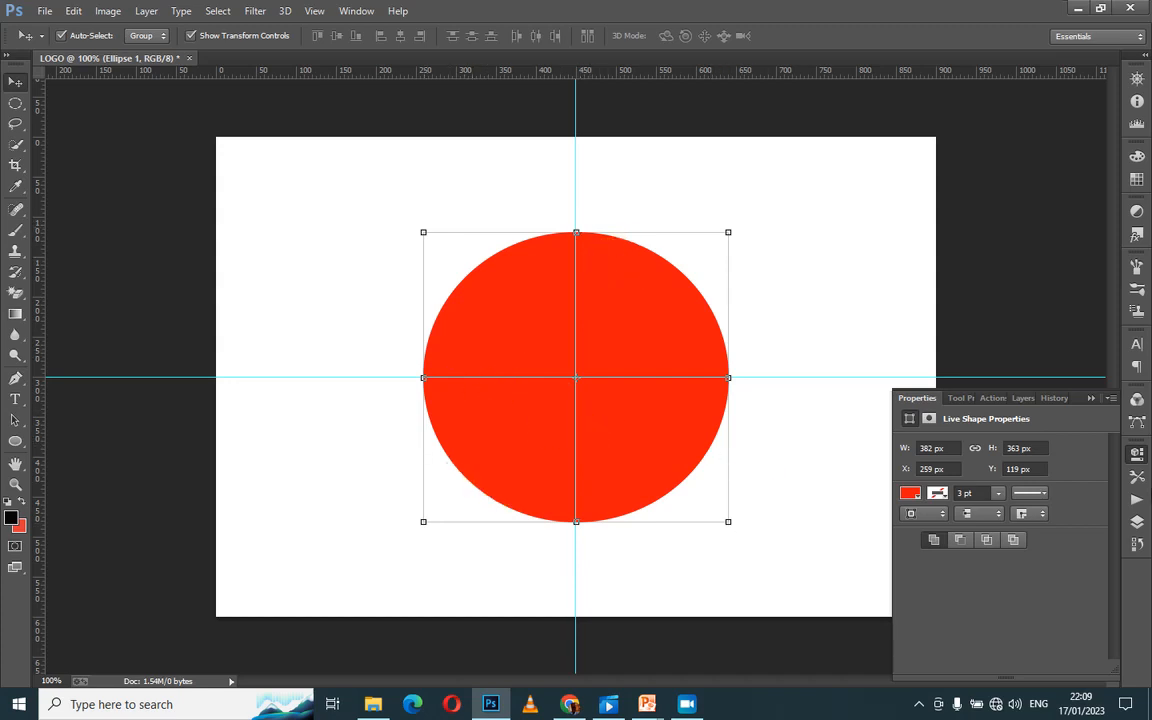
click(1092, 399)
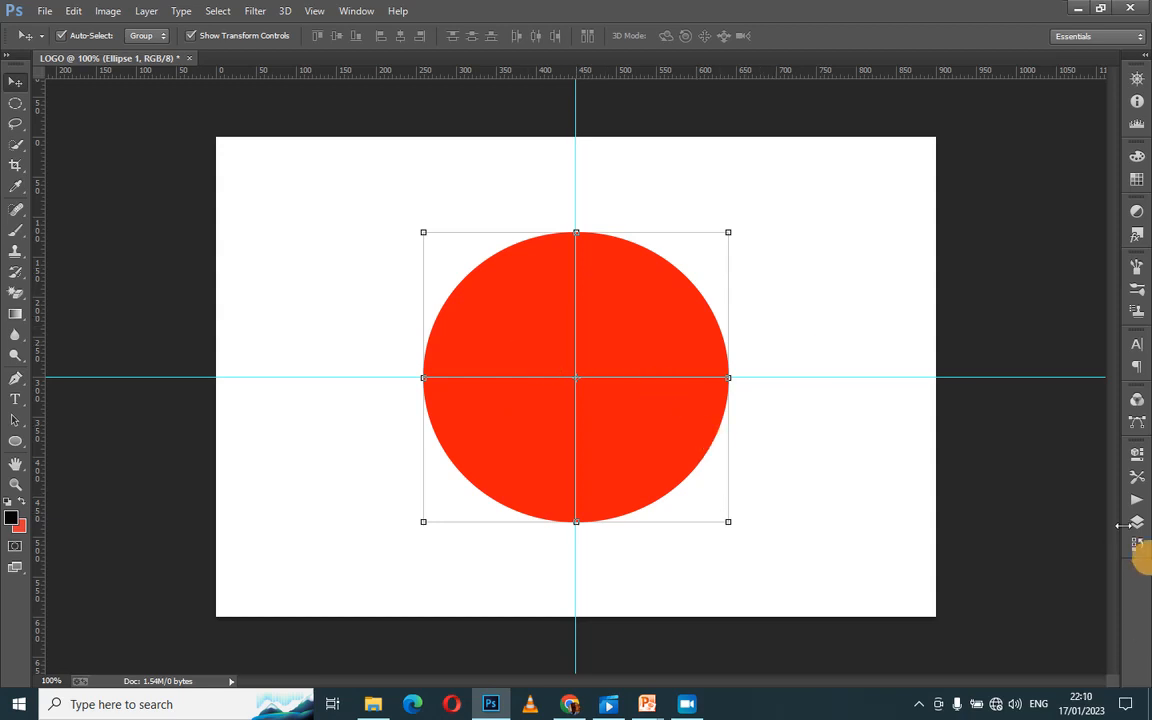
click(1137, 522)
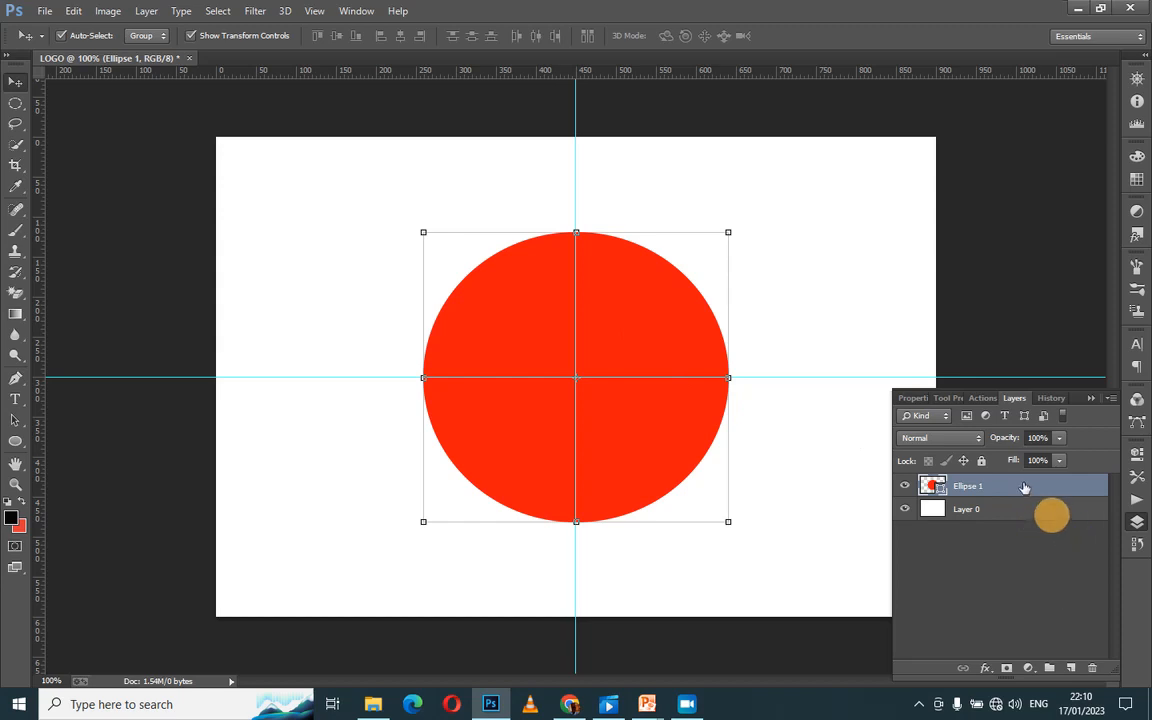
drag(1024, 485, 1066, 585)
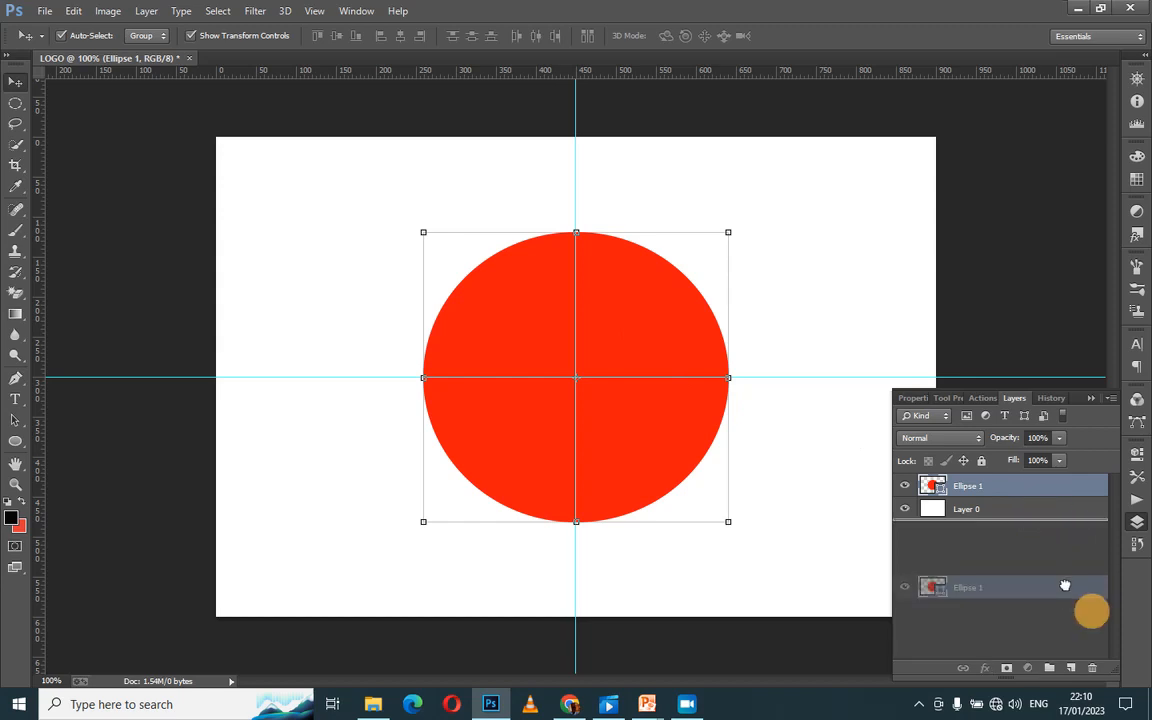
drag(1065, 585, 1070, 668)
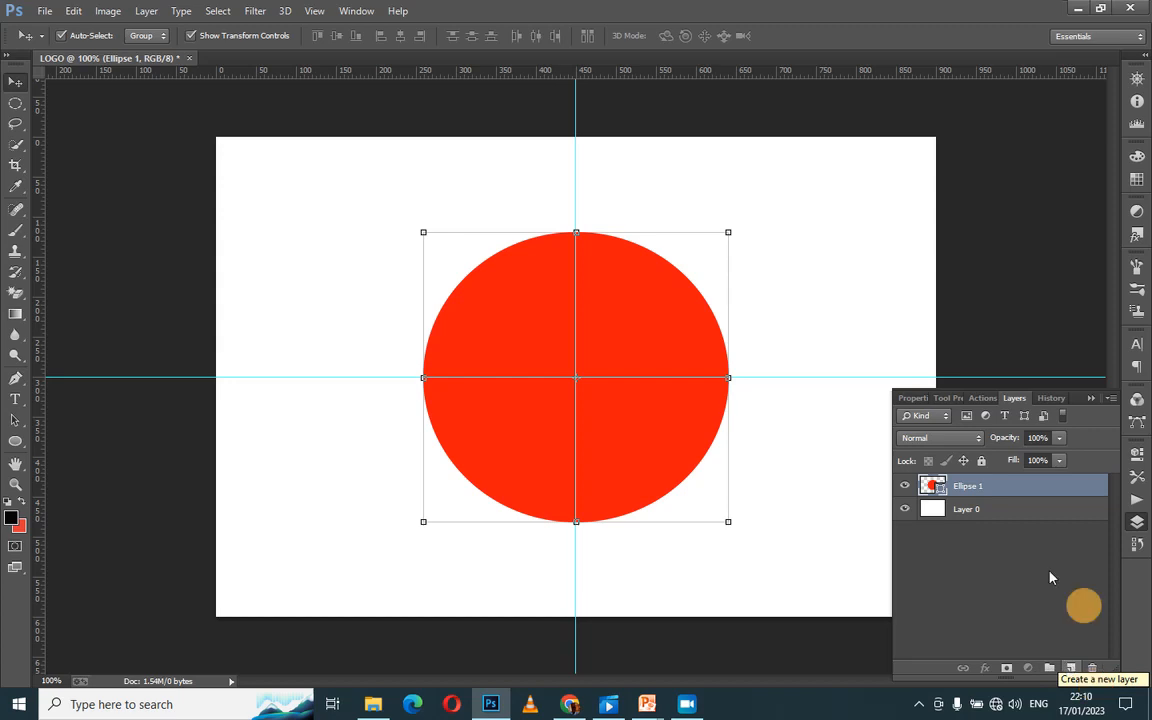
drag(1026, 485, 1073, 668)
drag(1073, 668, 1075, 671)
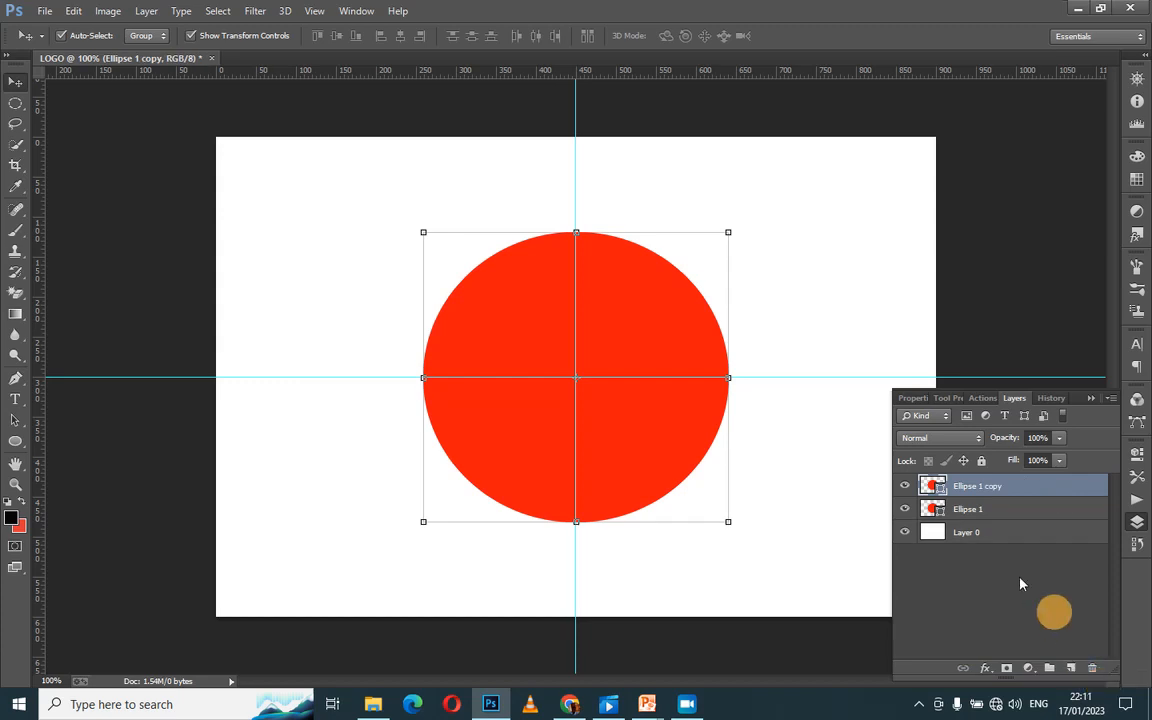
key(ctrl+z)
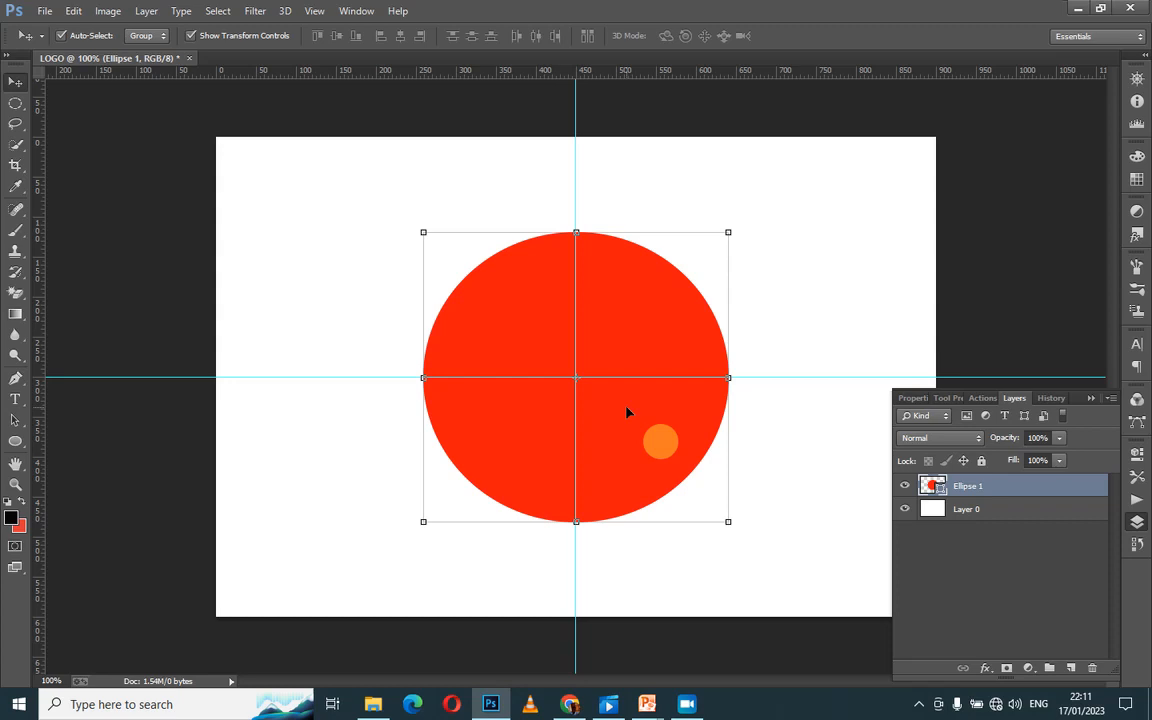
Step: Duplicate the Ellipse 1 layer and recolour the copy near-black, #030303
key(ctrl+j)
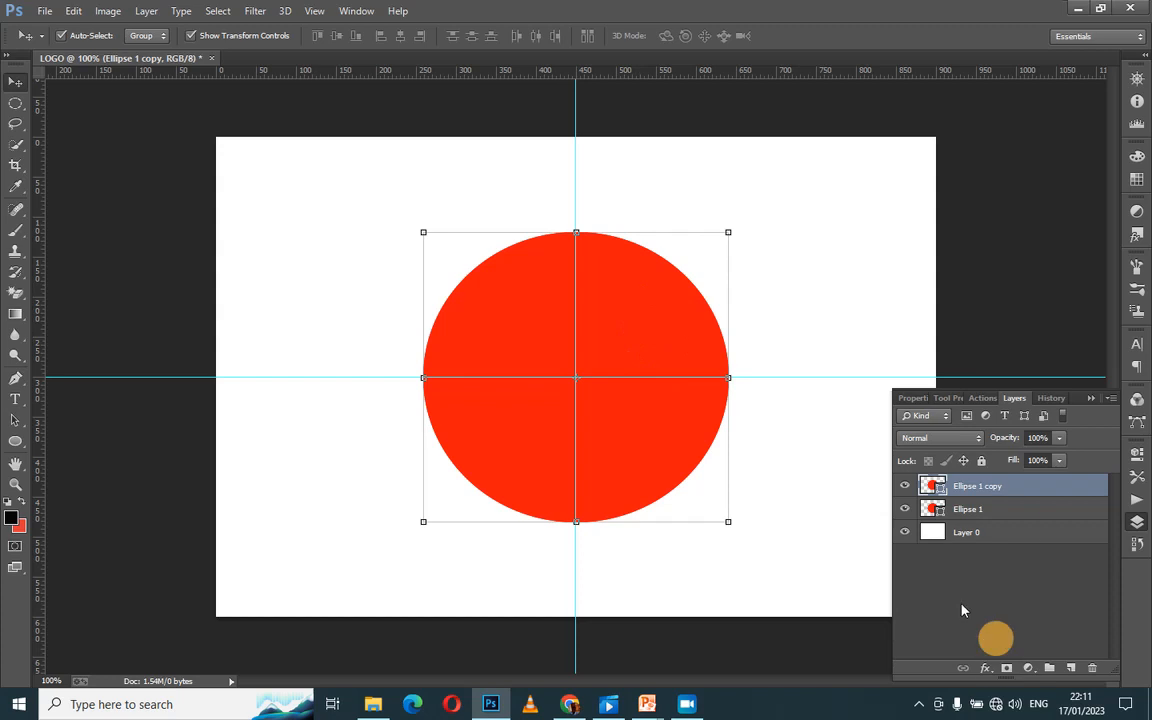
double_click(934, 486)
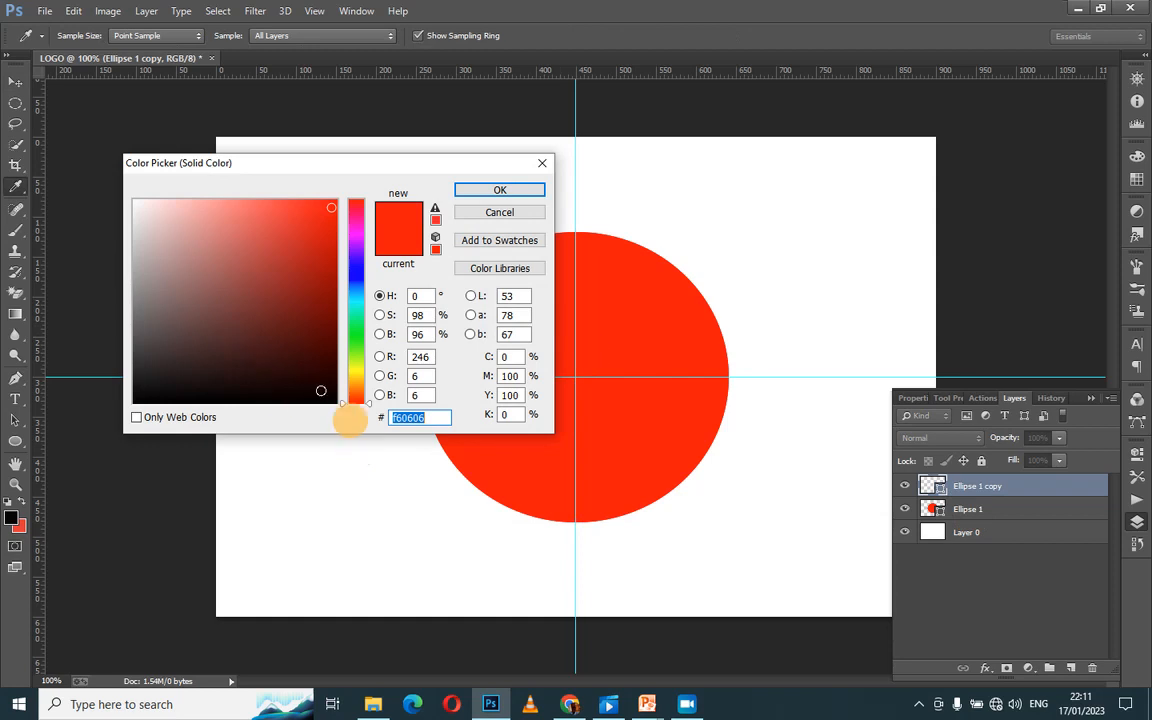
click(136, 400)
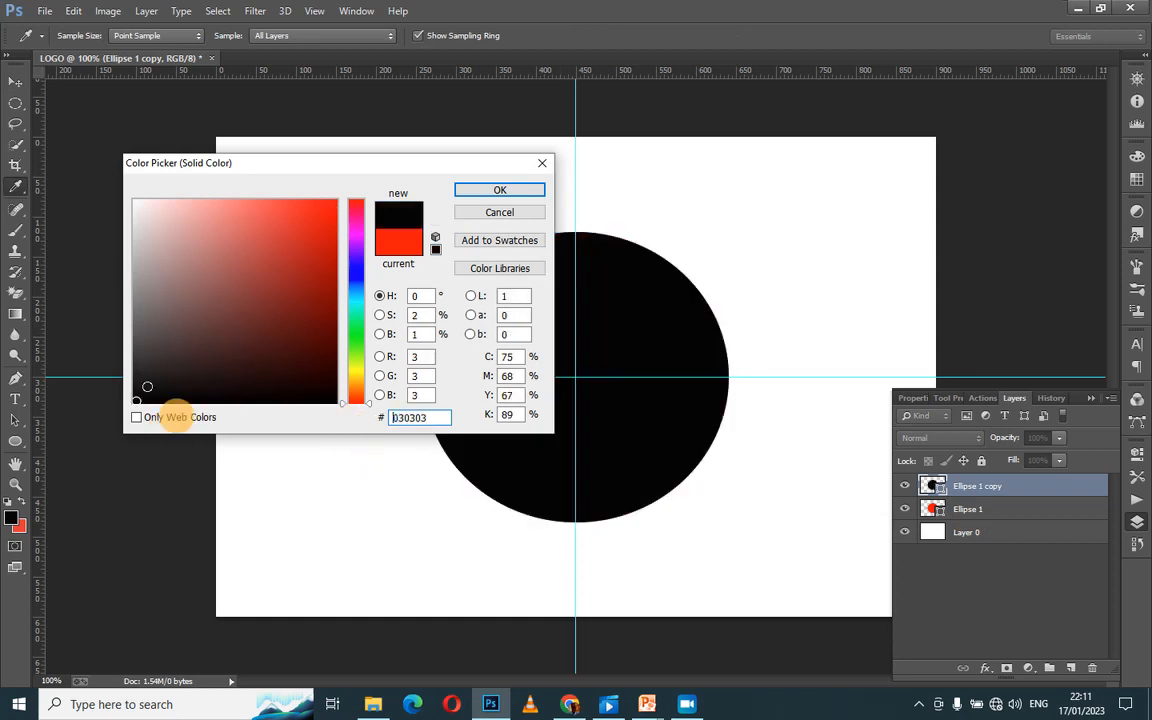
click(508, 192)
key(v)
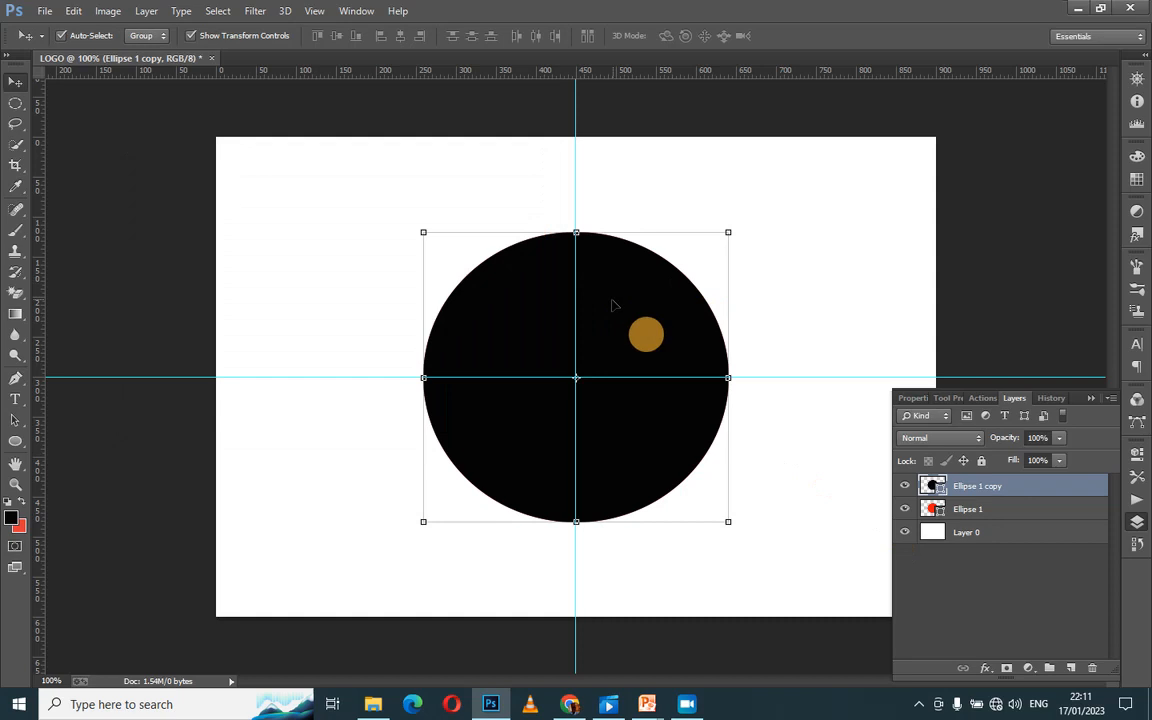
Step: Scale the black ellipse to about 87.7% × 87.6% and move it to the red ellipse's left edge, centred on the horizontal guide
mouse_move(612, 304)
mouse_down()
mouse_move(588, 314)
mouse_move(615, 311)
mouse_move(610, 303)
mouse_up()
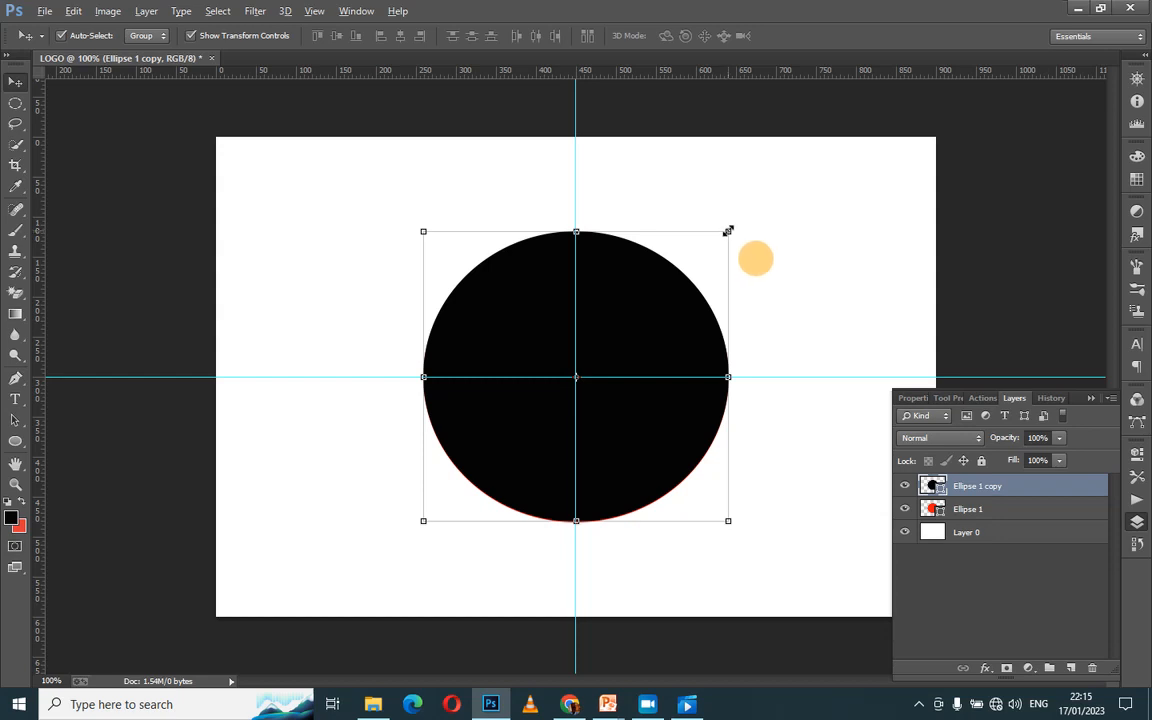
drag(728, 231, 717, 244)
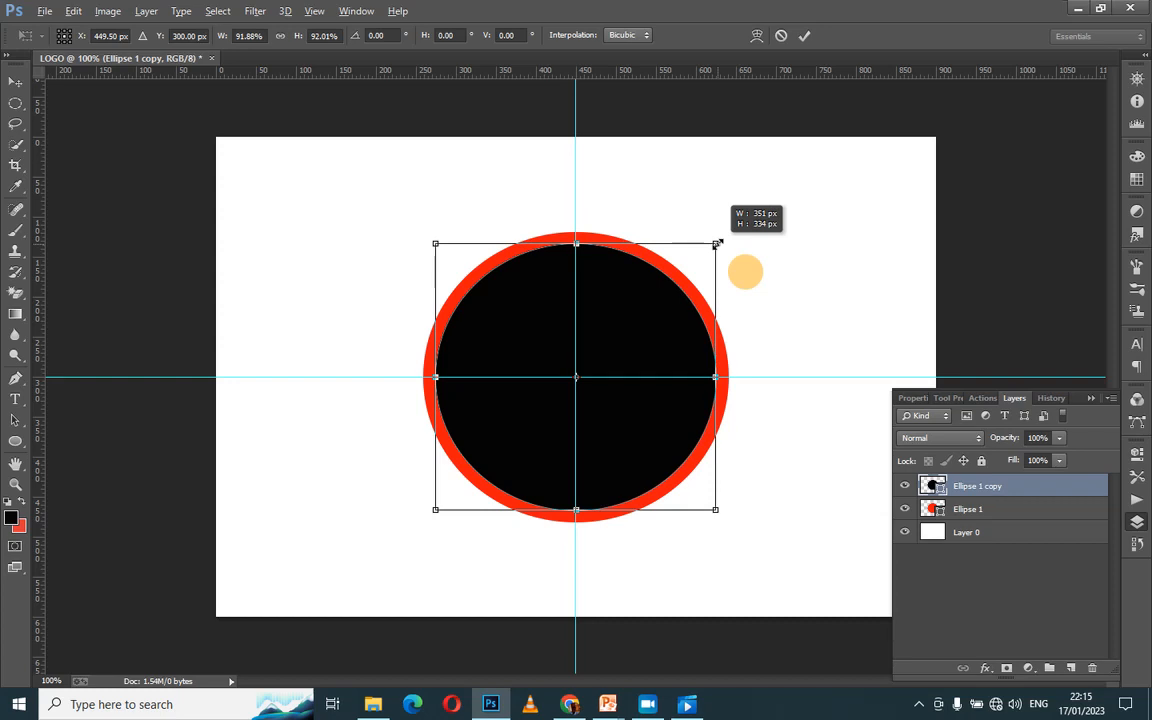
drag(717, 244, 714, 248)
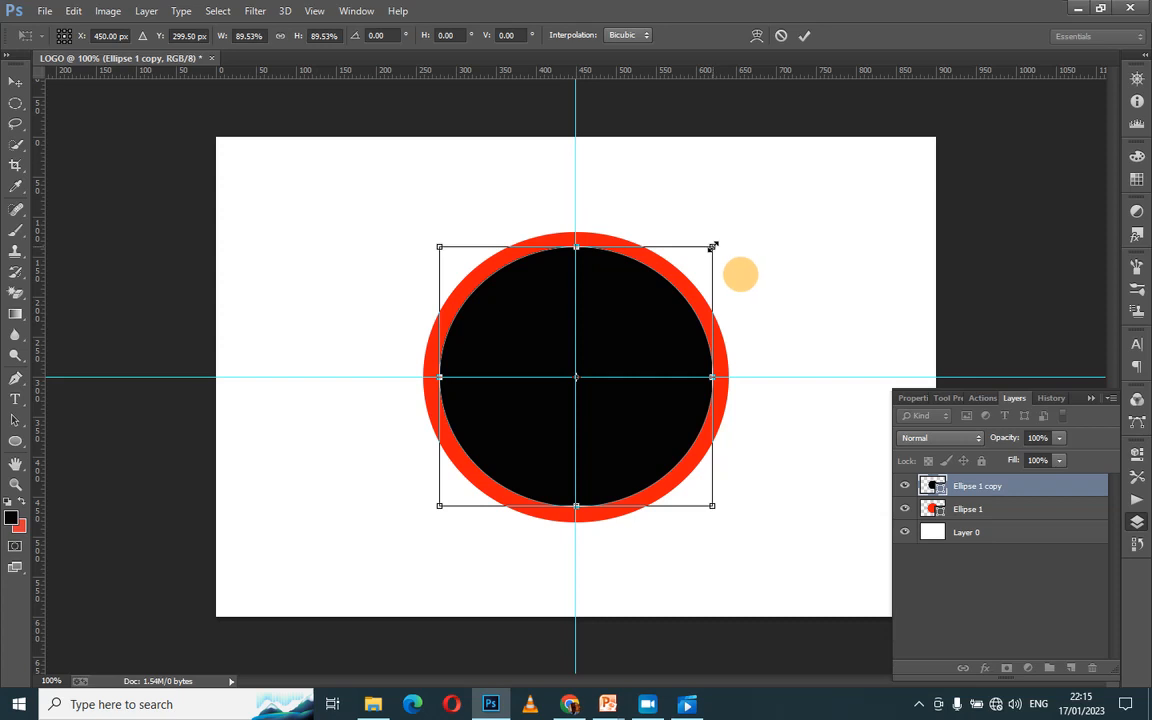
drag(712, 246, 710, 250)
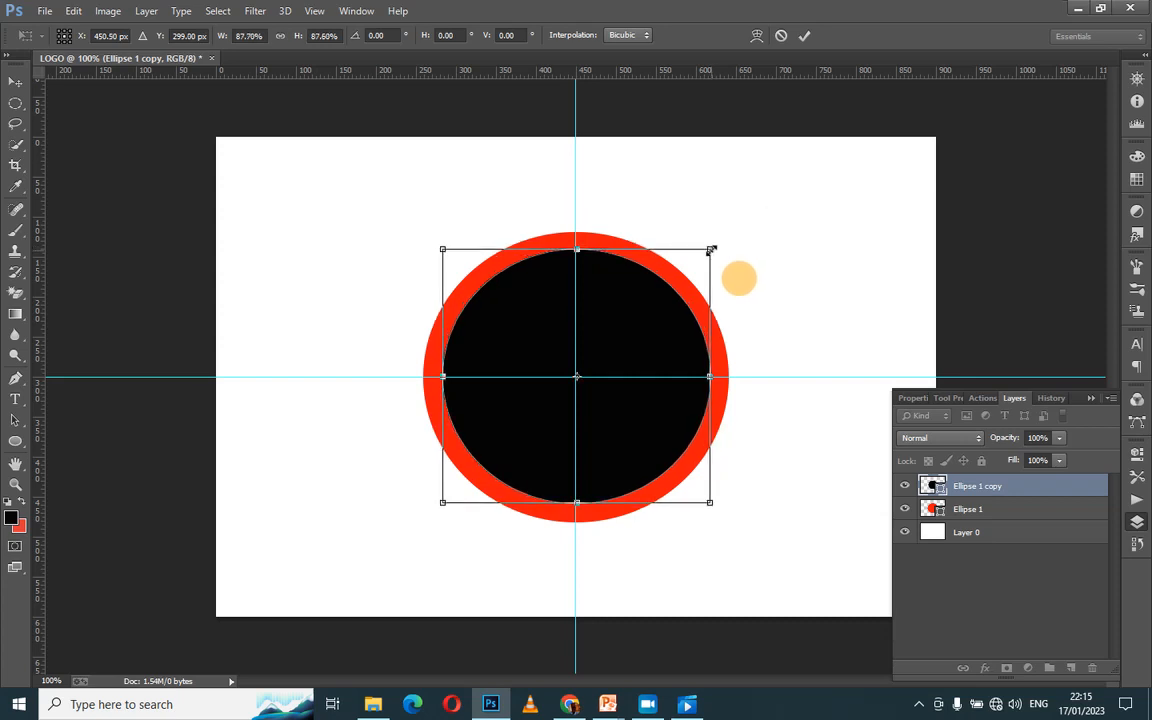
click(806, 37)
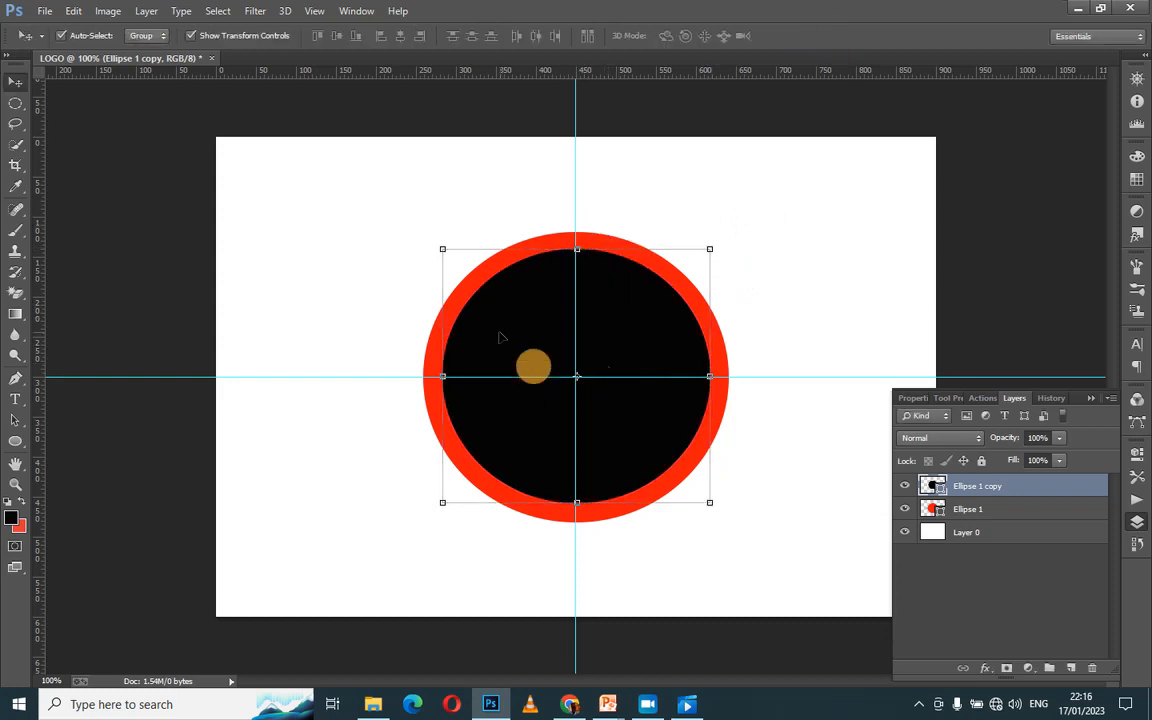
drag(533, 347, 518, 349)
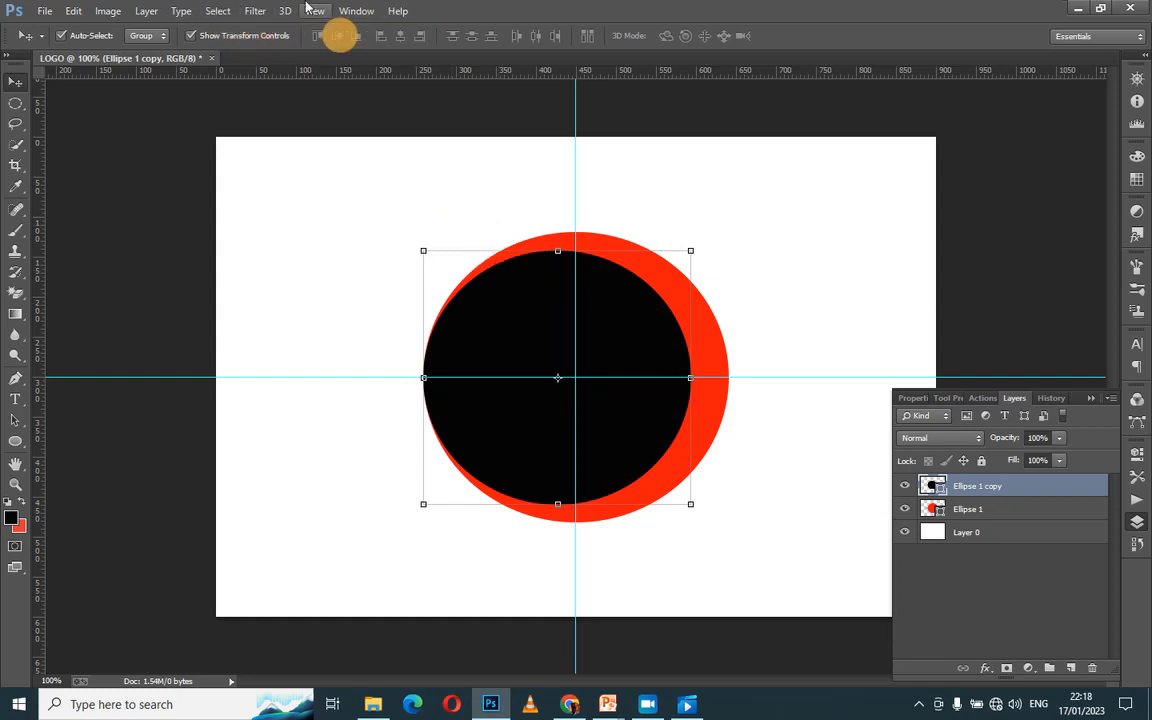
Step: Combine the two ellipse layers by subtracting the front shape, leaving a crescent that is thickest at the right
click(148, 10)
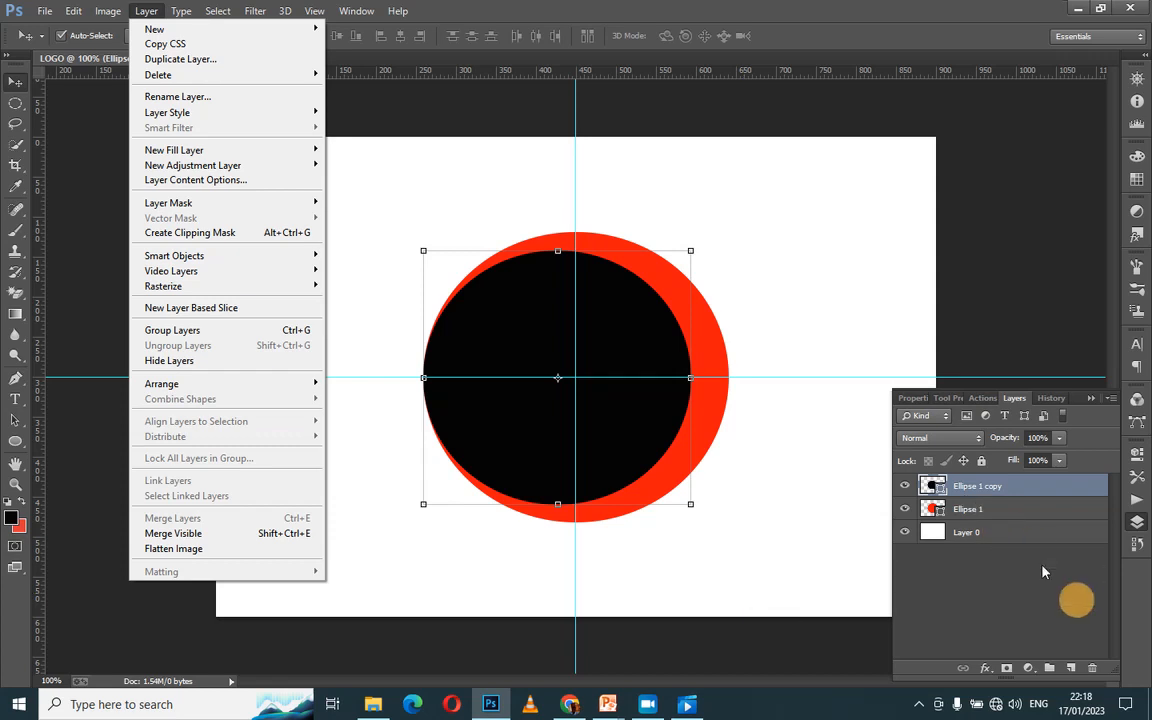
shift+click(1012, 509)
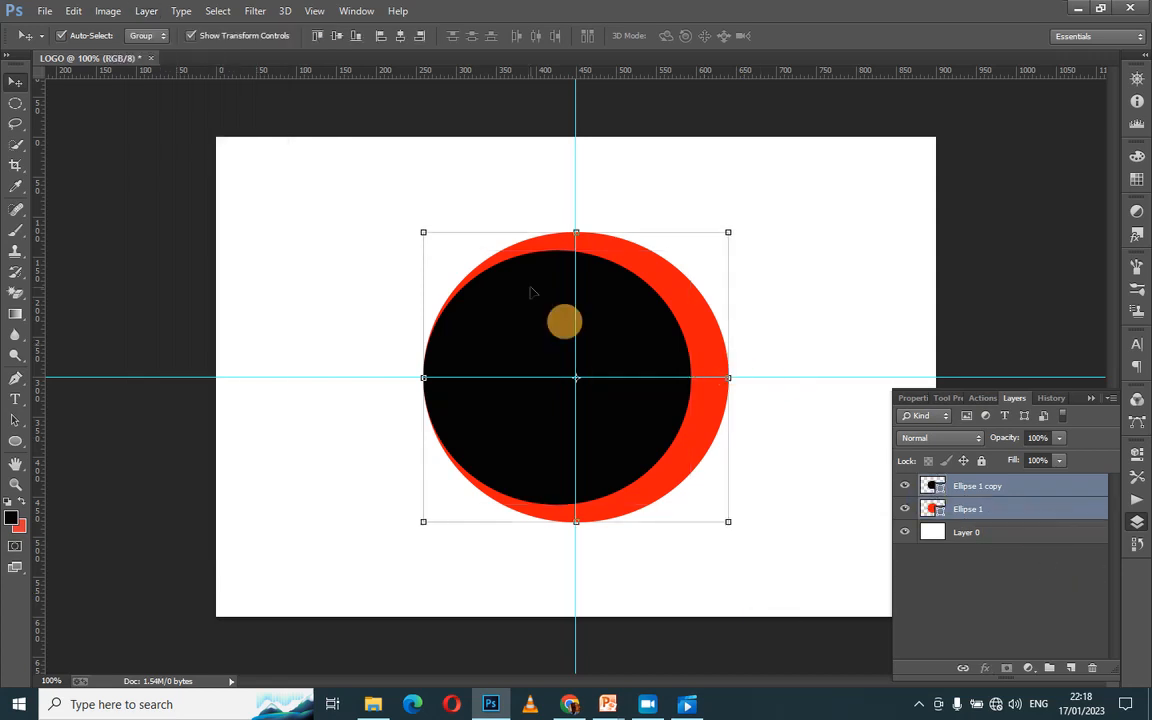
click(146, 11)
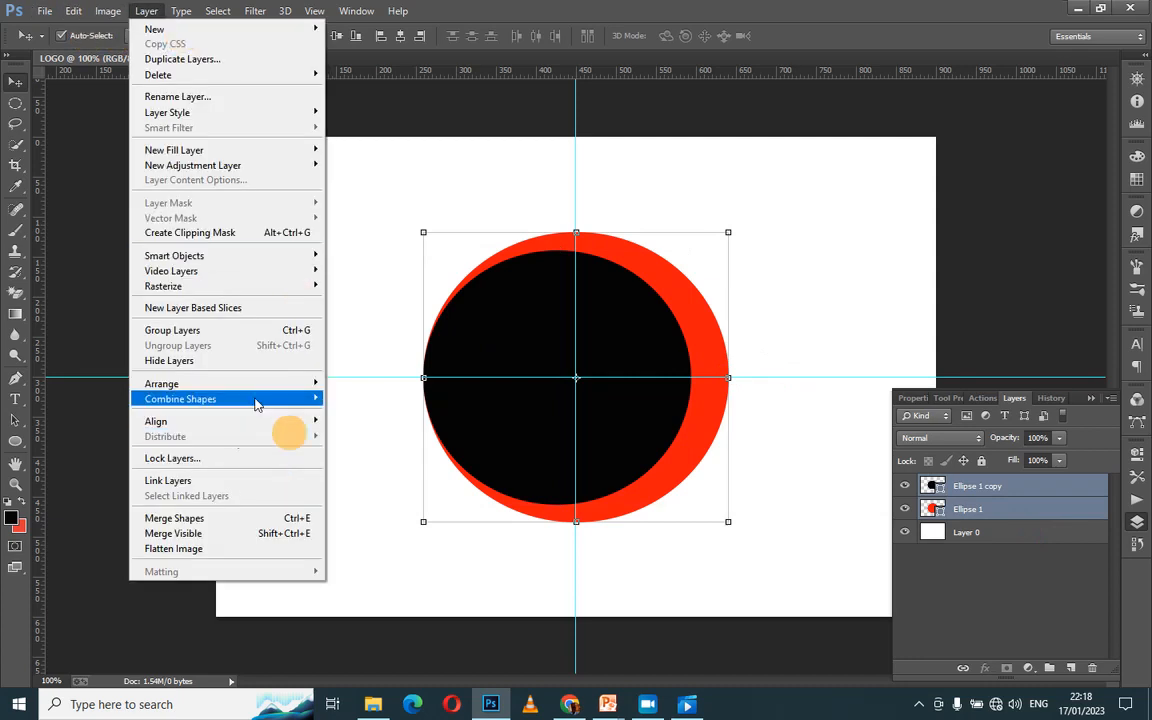
mouse_move(256, 402)
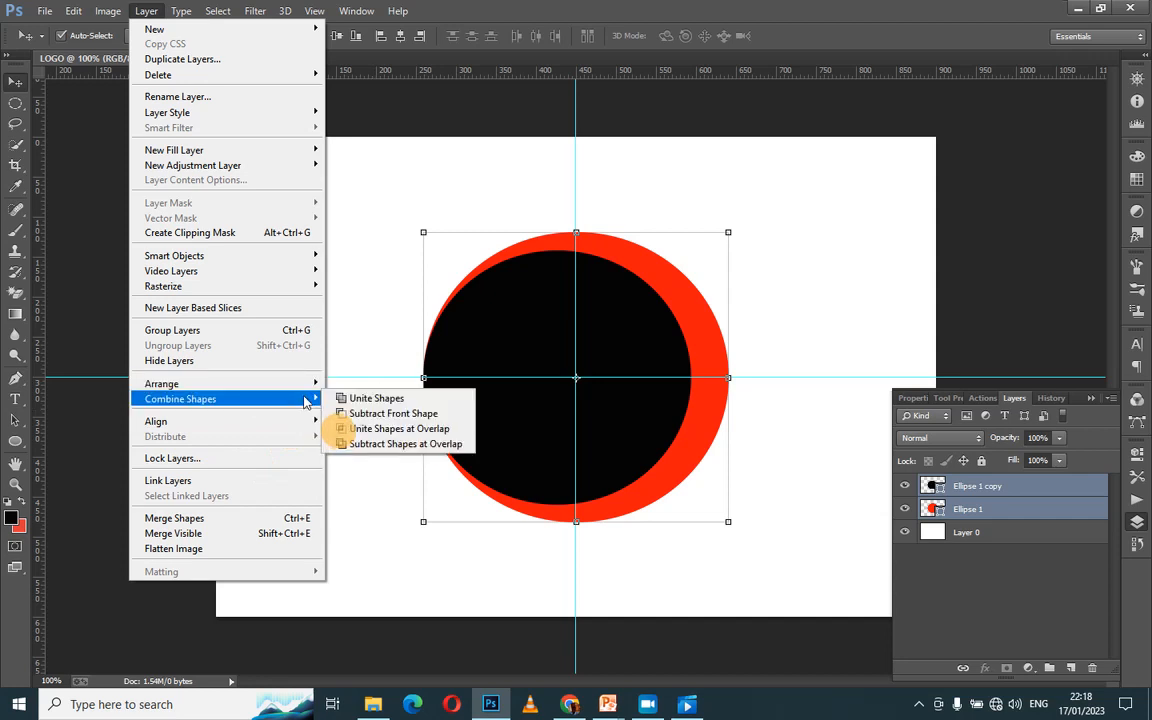
click(357, 414)
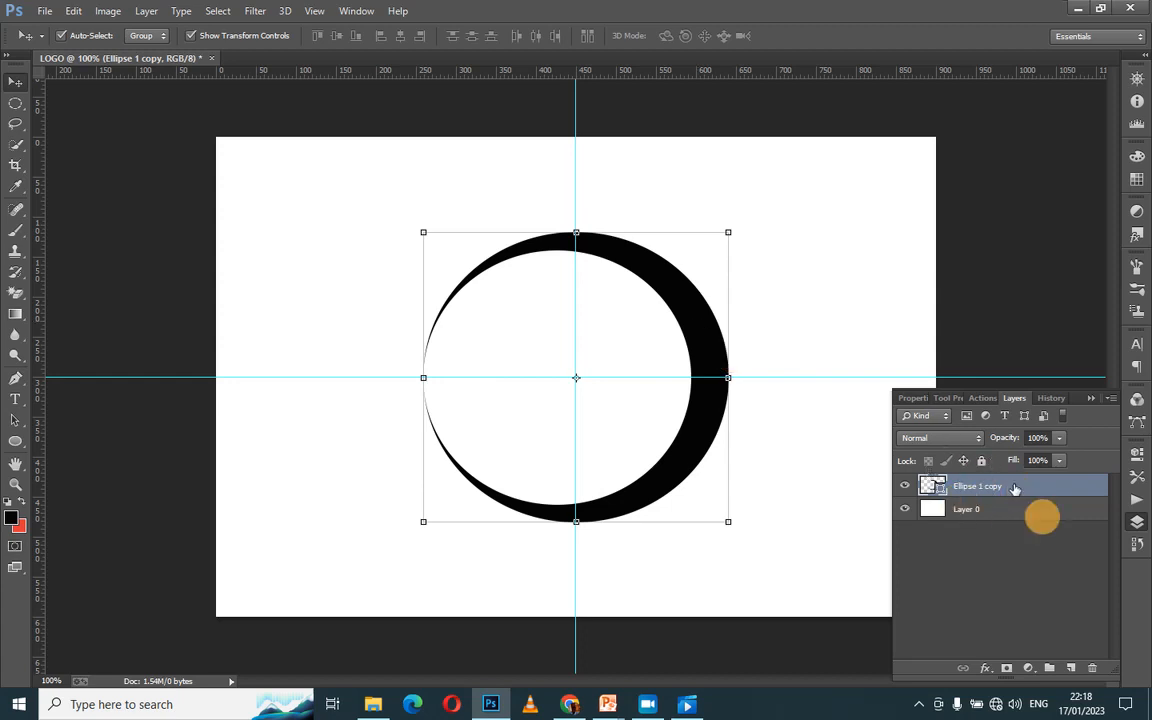
Step: Duplicate the whole crescent shape layer in place
key(ctrl+j)
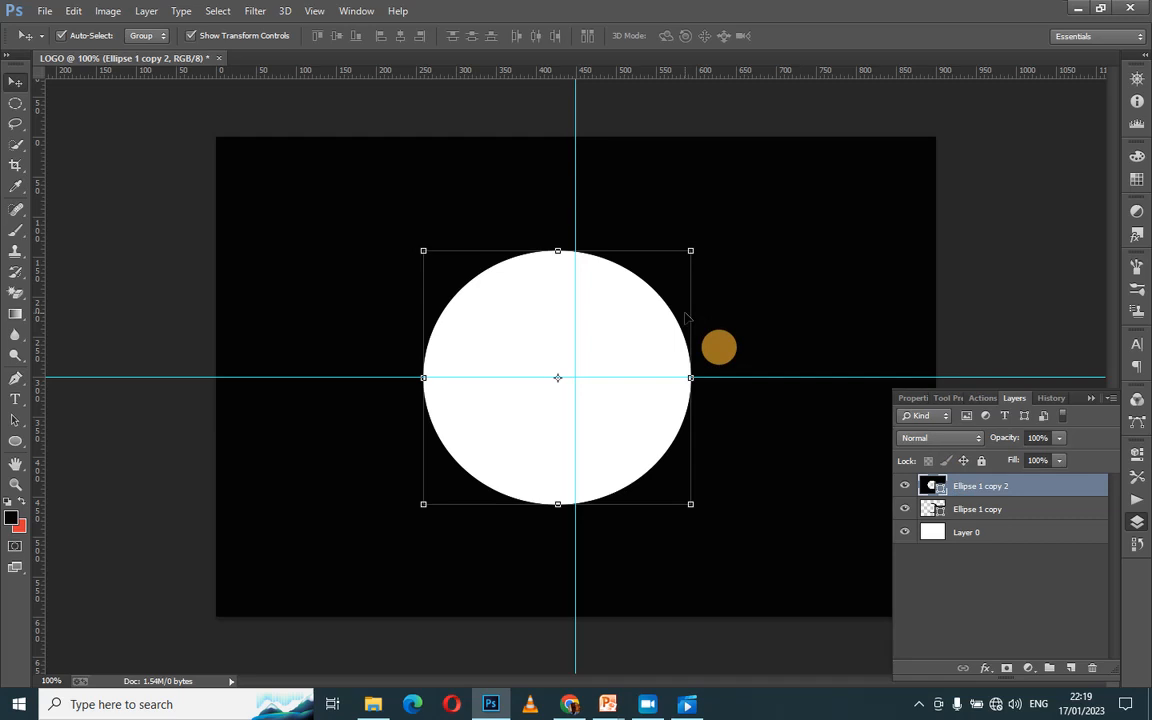
key(Delete)
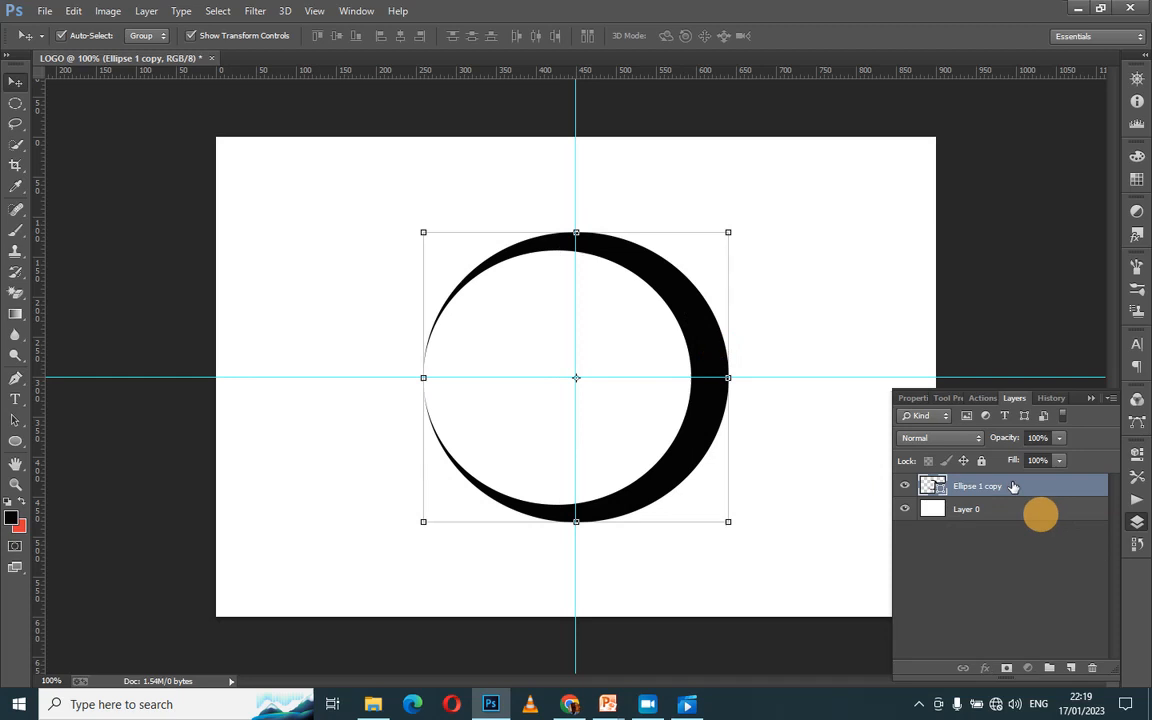
drag(1013, 486, 1072, 668)
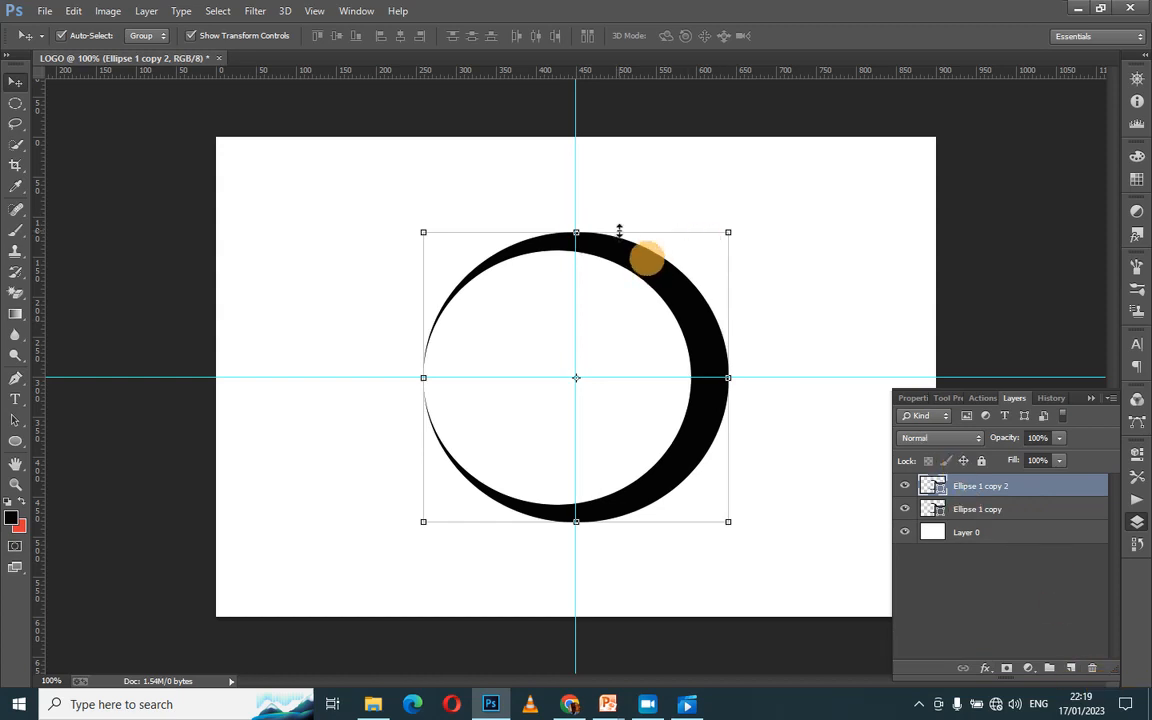
key(ctrl+j)
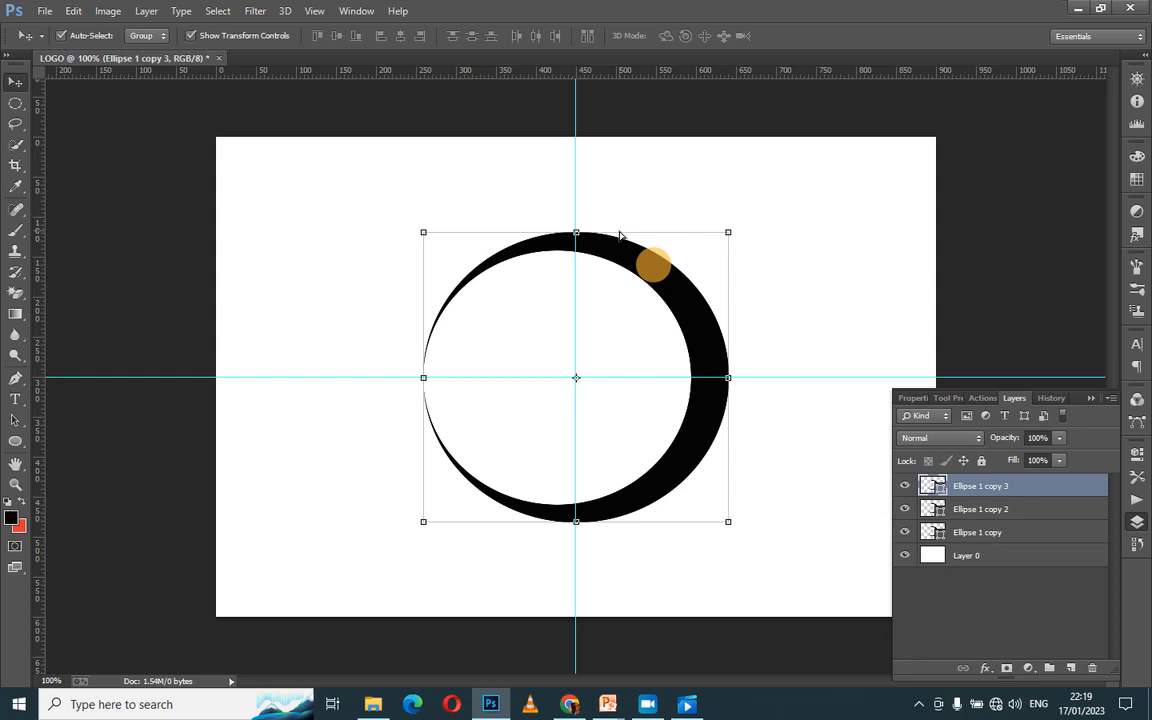
key(ctrl+j)
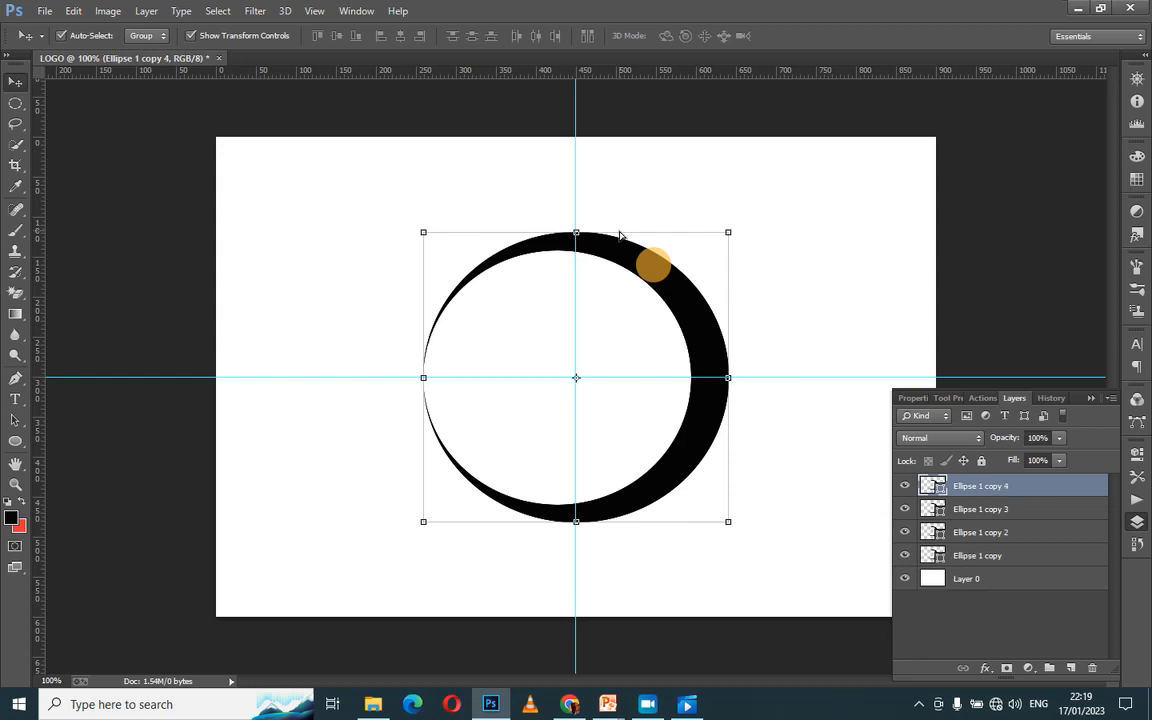
key(Delete)
key(Delete)
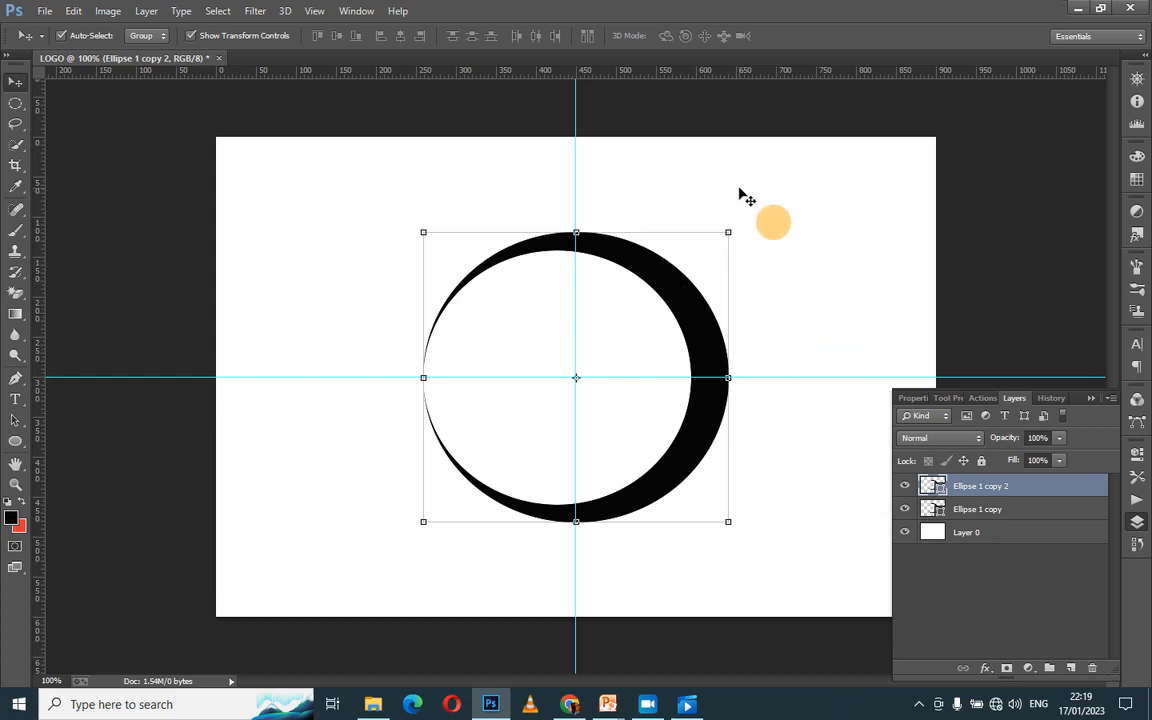
Step: Rotate the duplicated crescent by about -179.85° around its centre so its thick side faces left
key(ctrl+t)
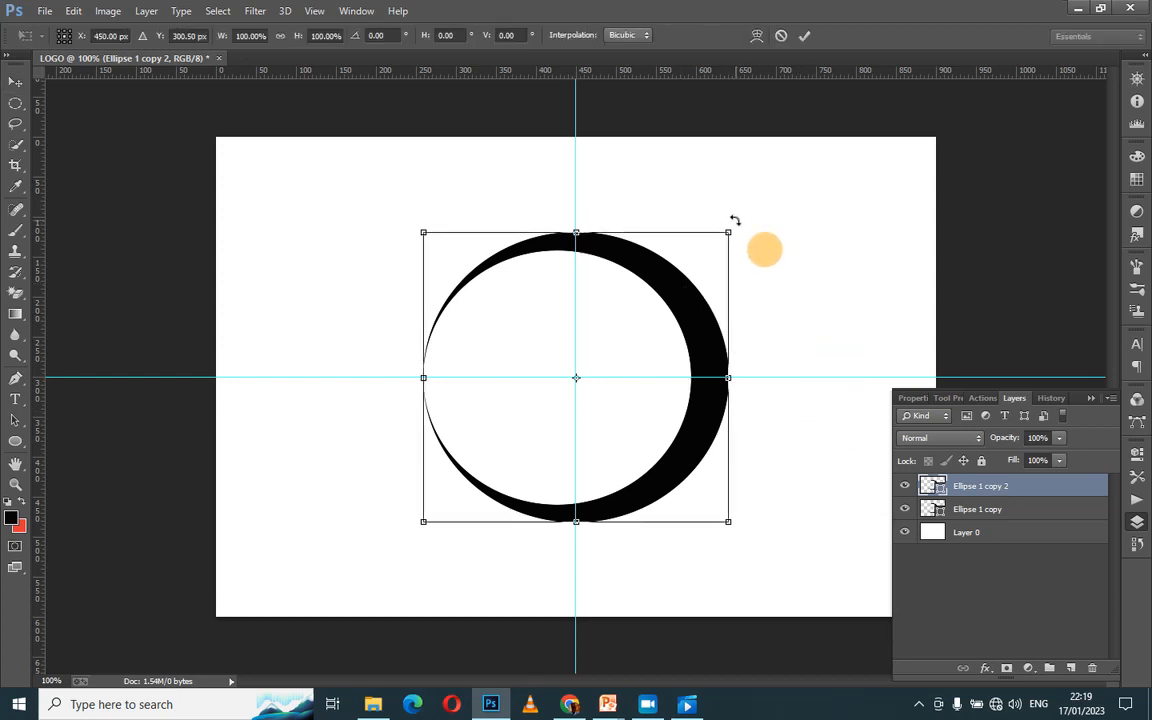
drag(735, 220, 419, 528)
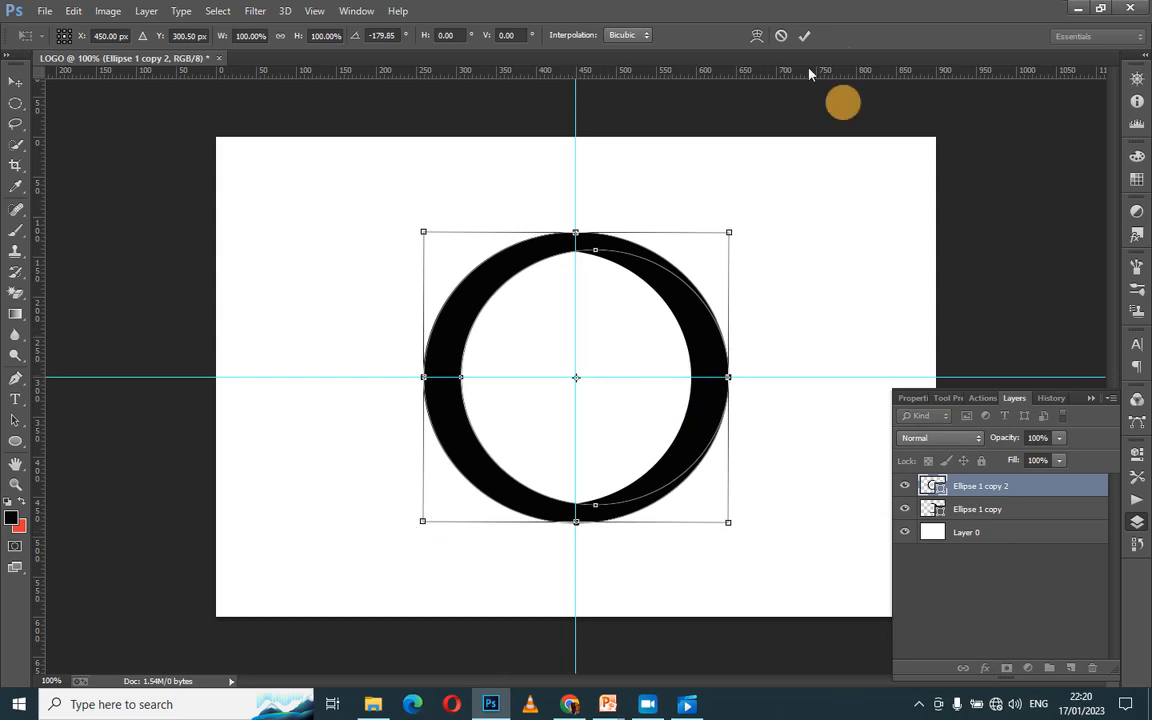
click(804, 35)
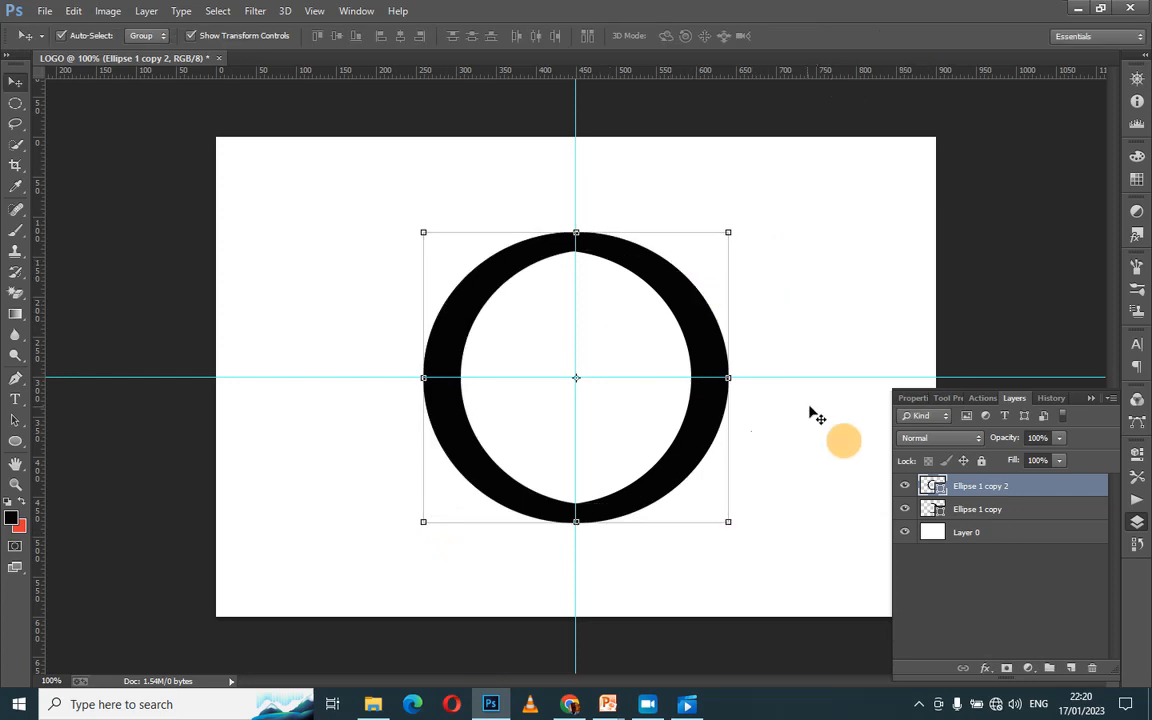
Step: Change the fill colour of the rotated crescent to blue, #0549f6
double_click(935, 486)
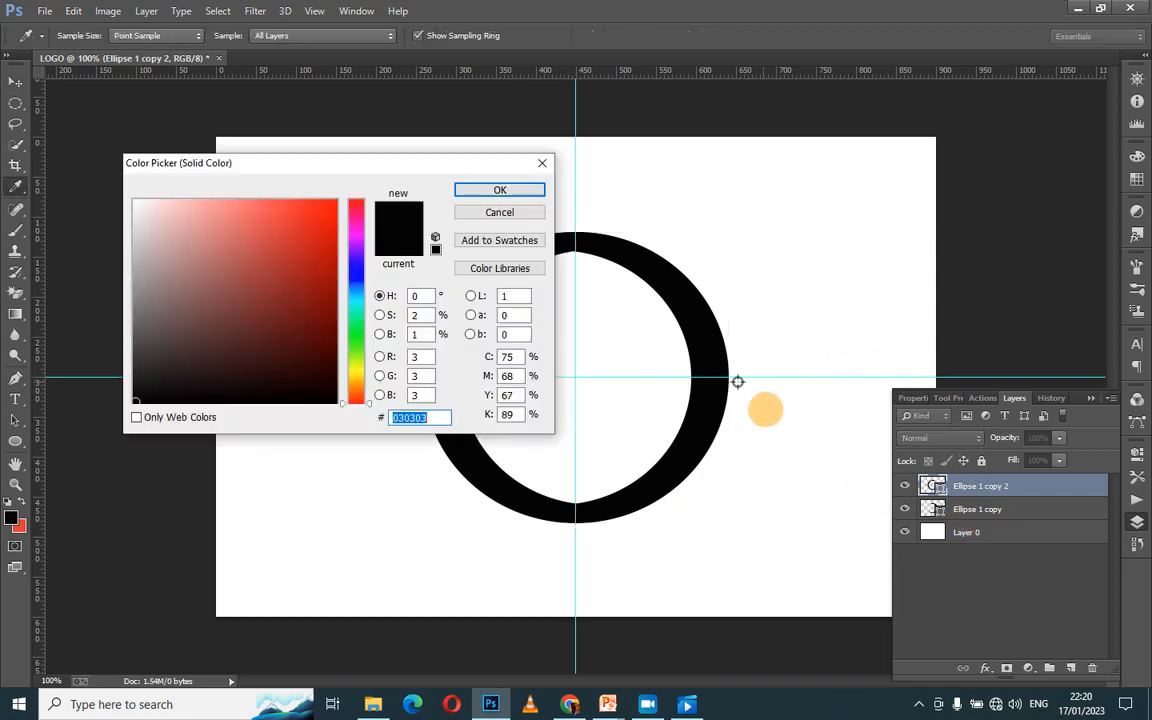
drag(356, 246, 356, 234)
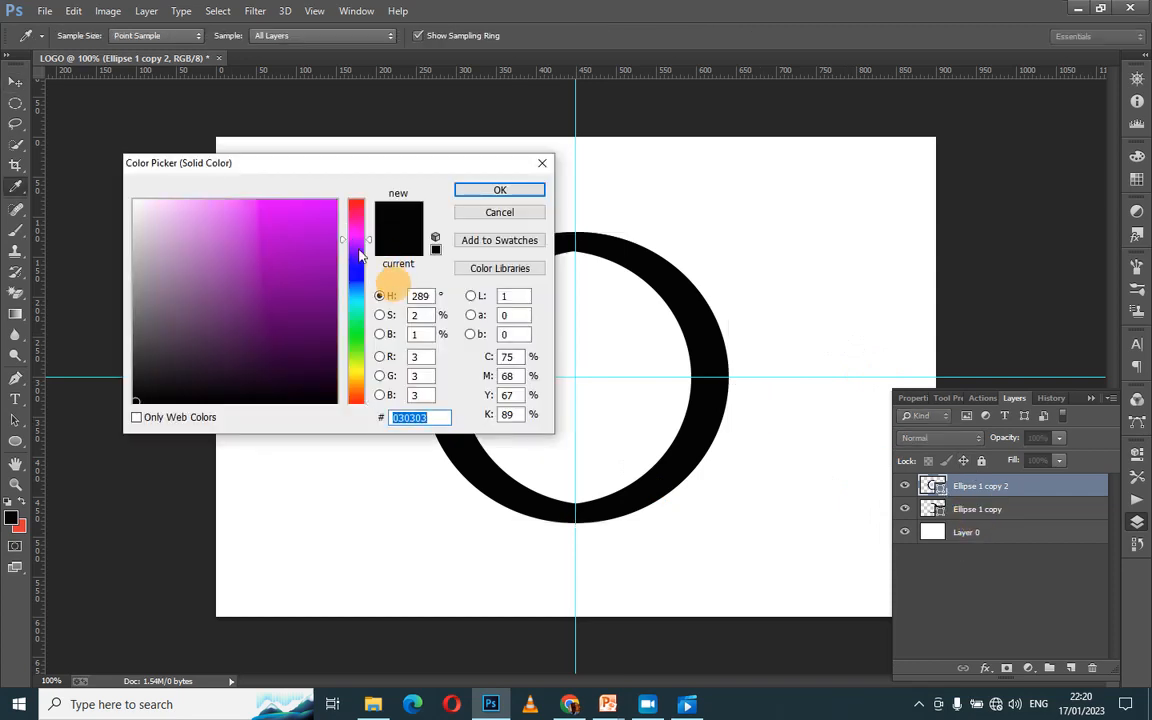
click(357, 277)
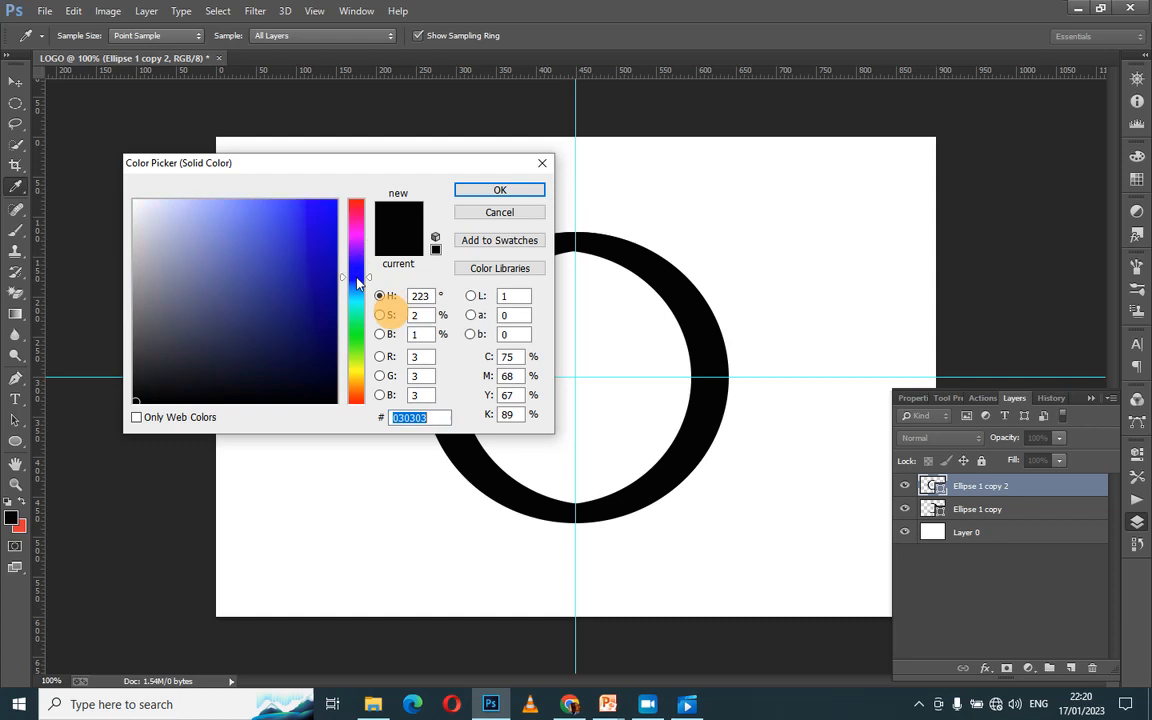
click(332, 207)
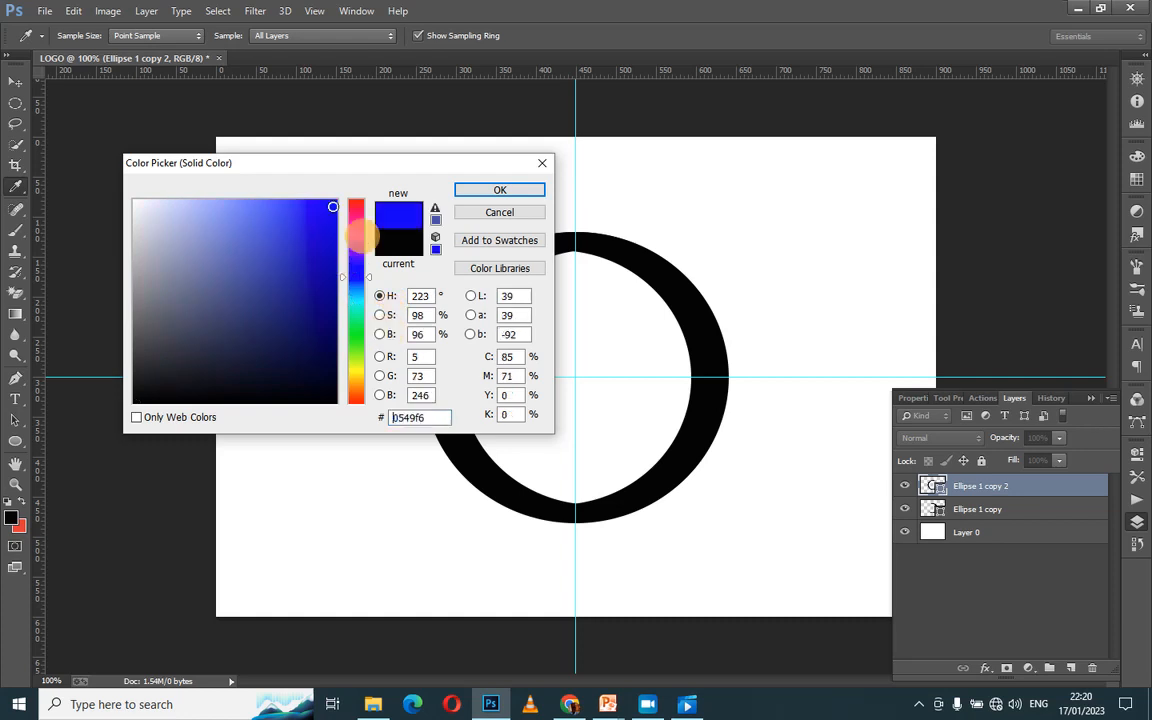
click(502, 190)
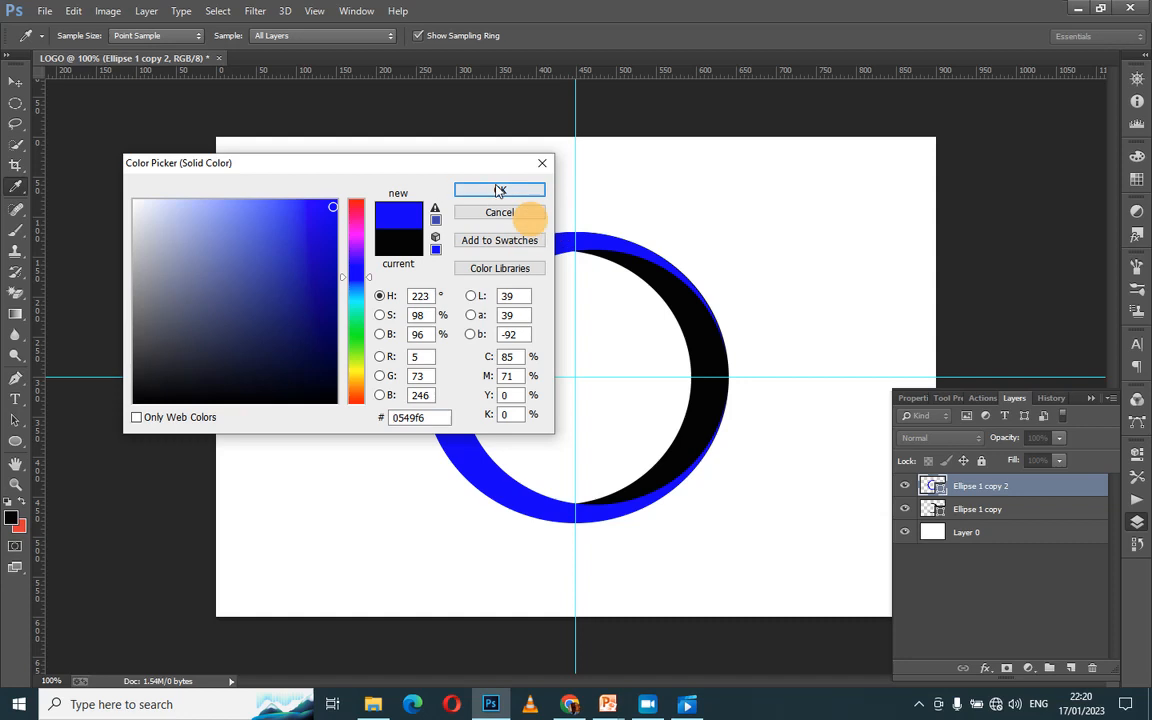
key(v)
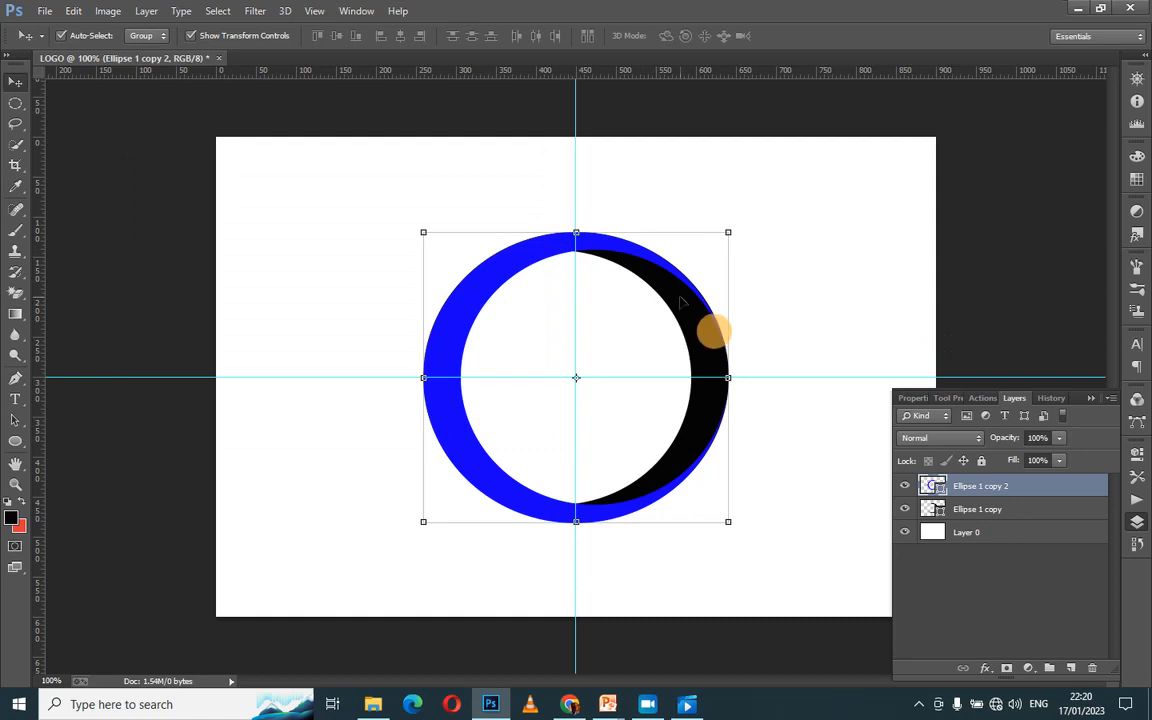
Step: Move the black crescent about 65 px to the right of the blue one
key(alt+bracketleft)
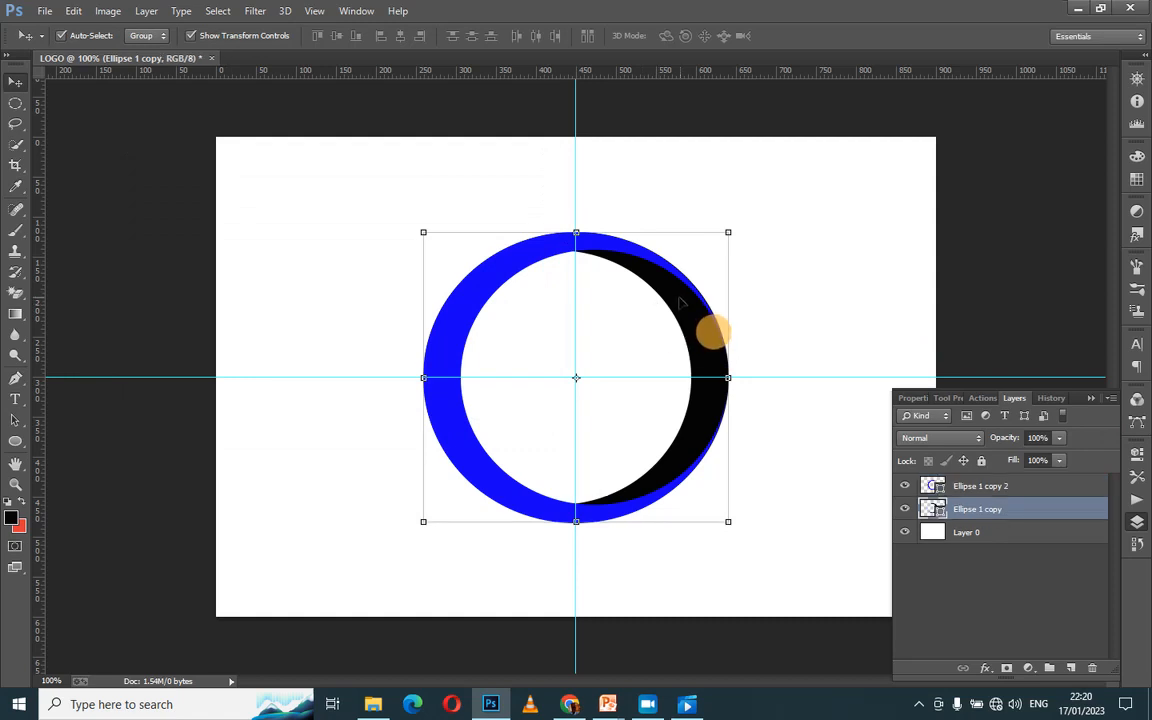
drag(680, 302, 675, 302)
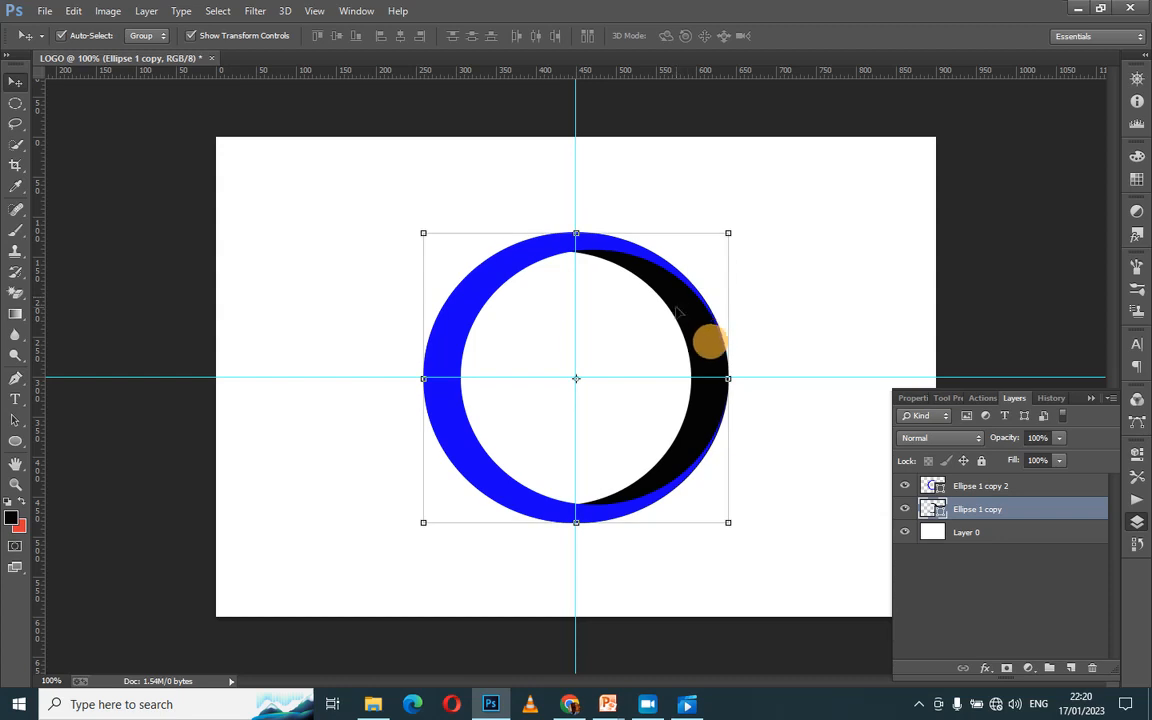
drag(678, 312, 735, 318)
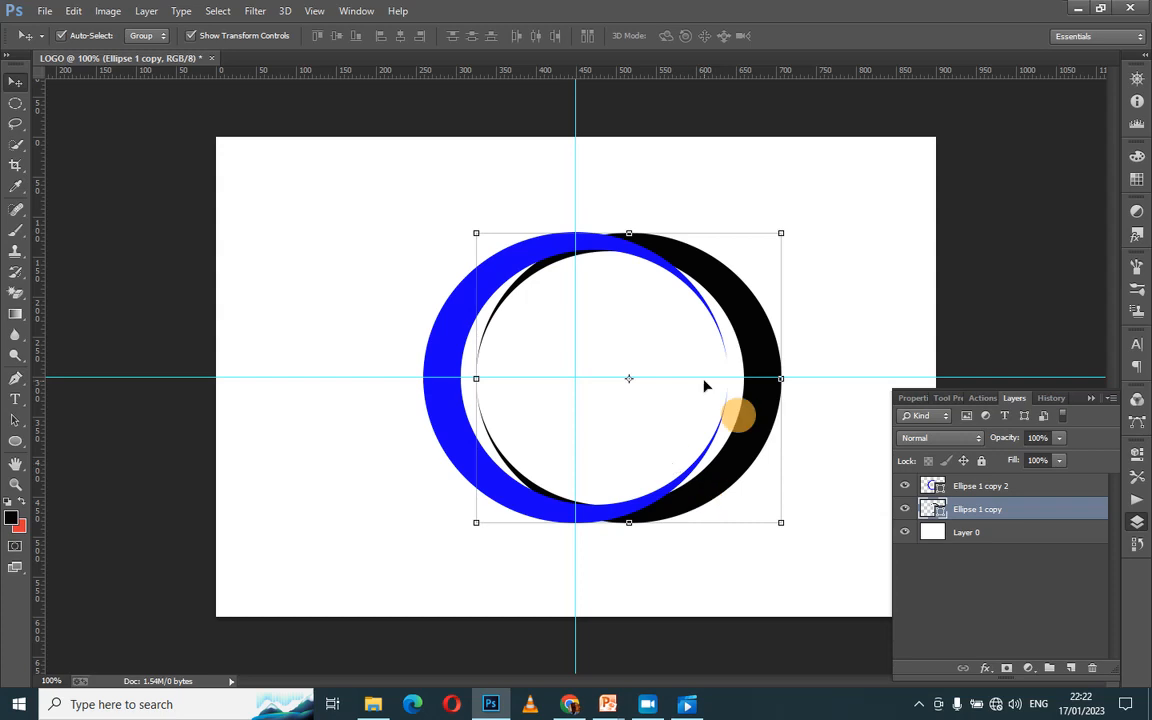
Step: Move the blue crescent right onto the black one and nudge it vertically until its centre sits on the horizontal guide
click(530, 258)
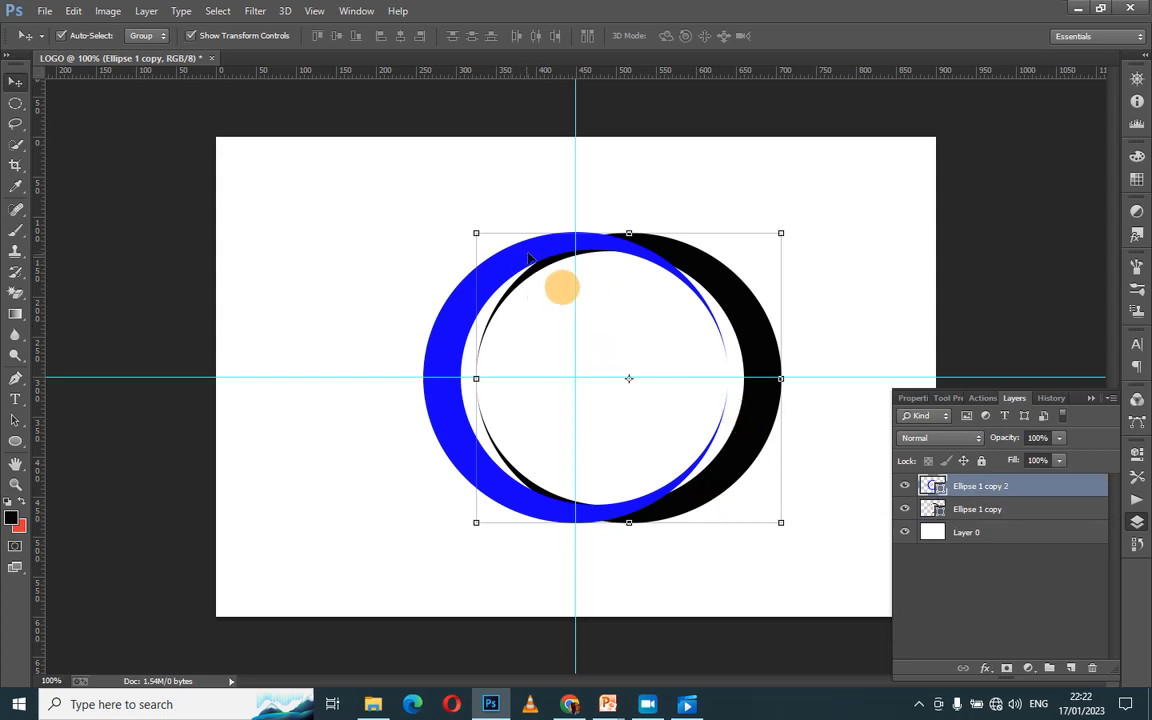
drag(530, 258, 578, 263)
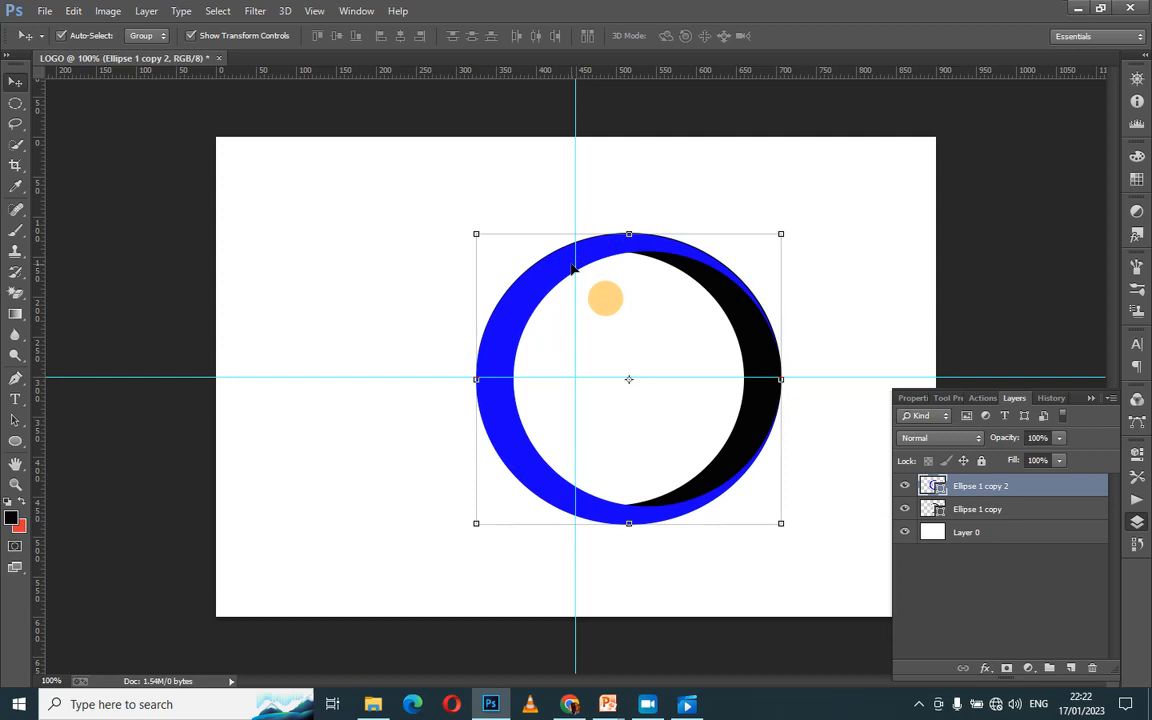
key(Down)
key(Up)
key(Up)
key(Up)
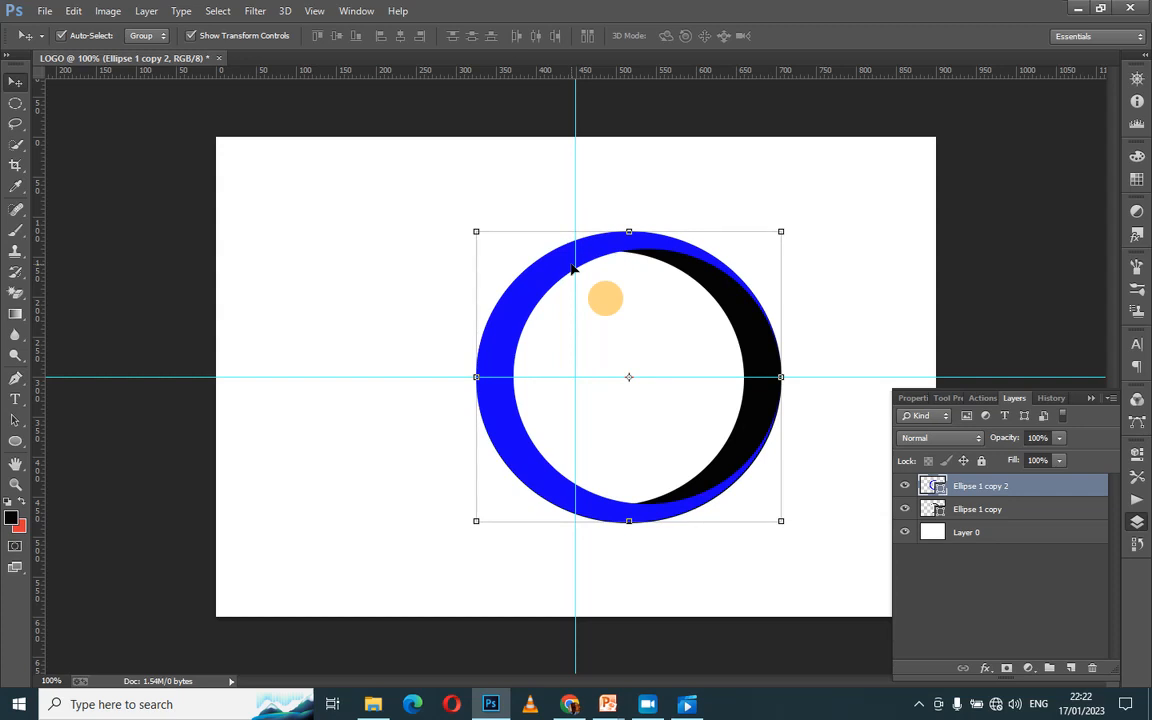
Step: Centre both crescents together on the vertical guide and scale them to about 99.21% width and 99.32% height
shift+click(1013, 510)
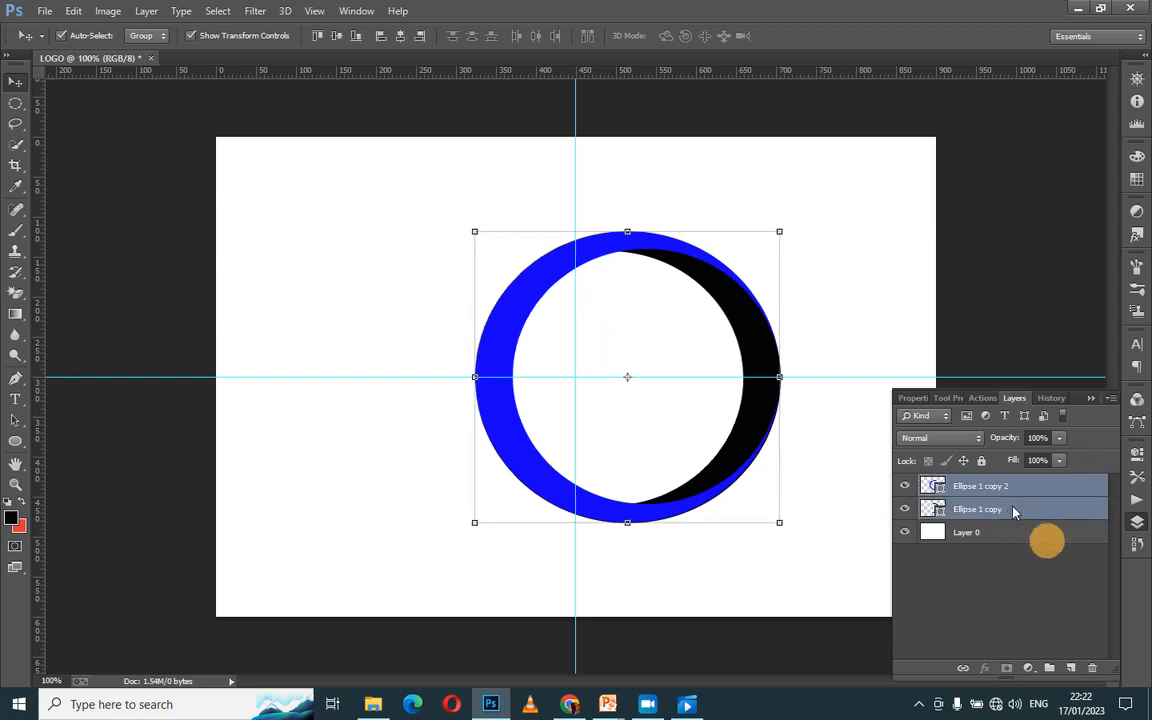
key(Left)
key(Left)
key(Left)
key(Left)
key(Left)
key(Left)
key(Left)
key(Left)
key(Left)
key(Left)
key(Left)
key(Left)
key(Left)
key(Left)
key(Left)
key(Left)
key(Left)
key(Left)
key(Left)
key(Left)
key(Left)
key(Left)
key(Left)
key(Left)
key(Left)
key(Left)
key(Left)
key(Left)
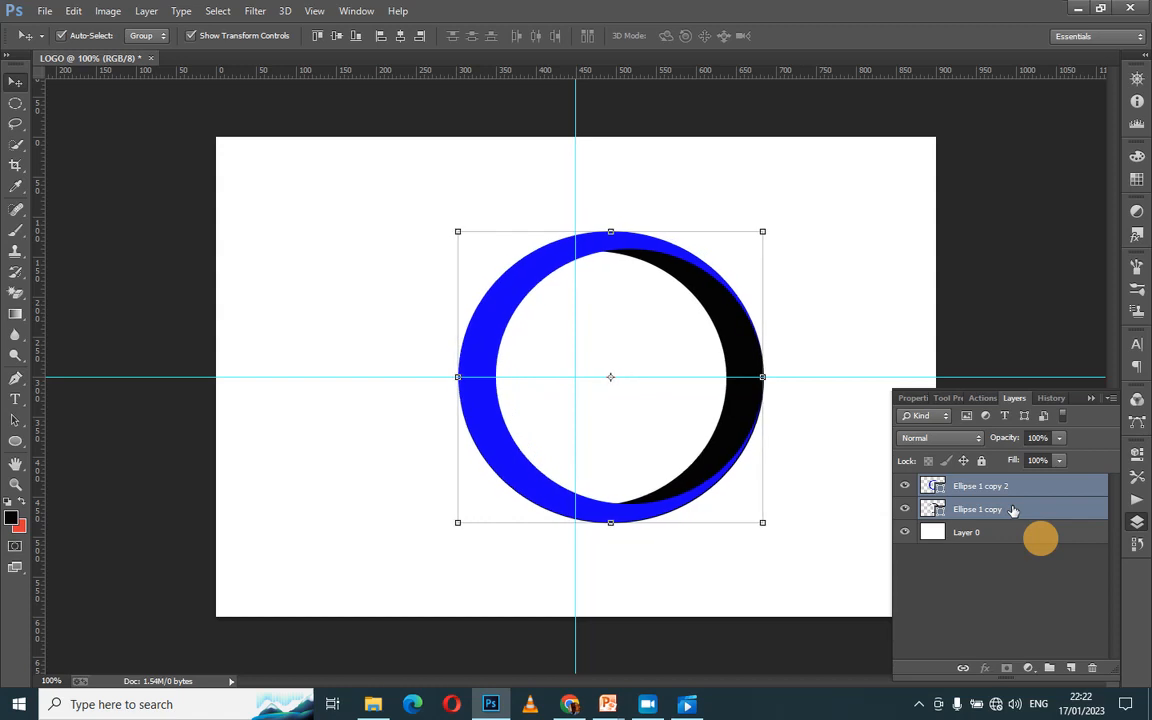
key(Left)
key(Left)
key(Left)
key(Left)
key(Left)
key(Left)
key(Left)
key(Left)
key(Left)
key(Left)
key(Left)
key(Left)
key(Left)
key(Left)
key(Left)
key(Left)
key(Left)
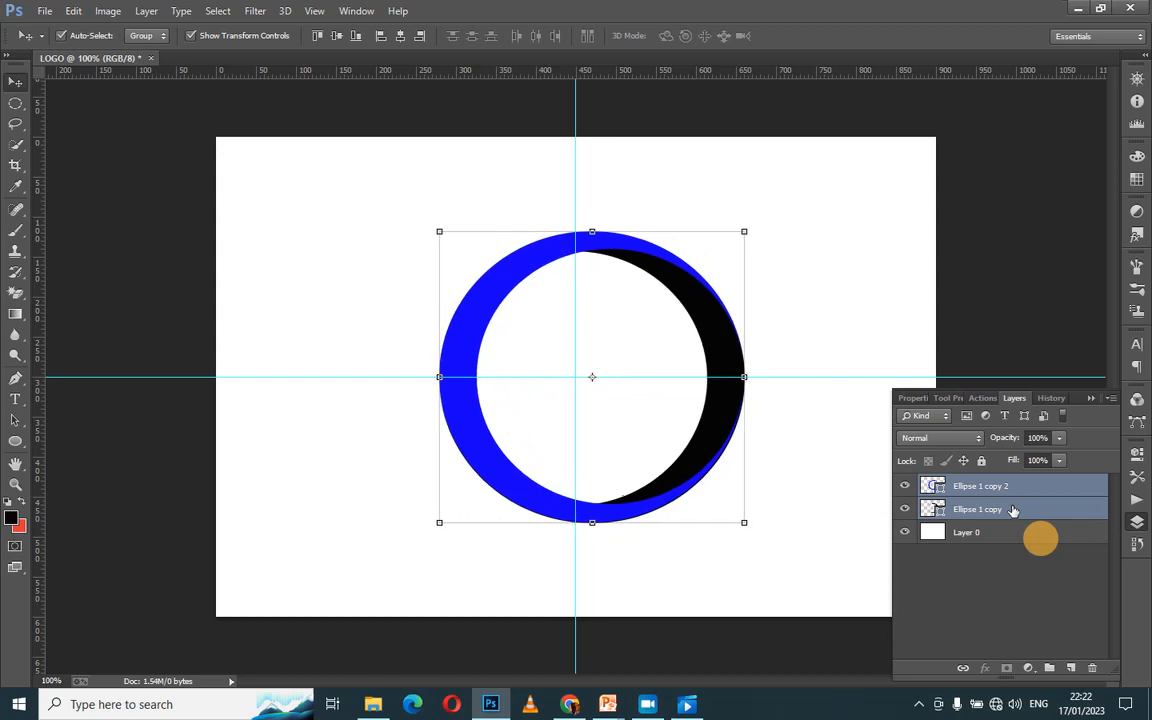
key(Left)
key(Left)
key(Left)
key(Left)
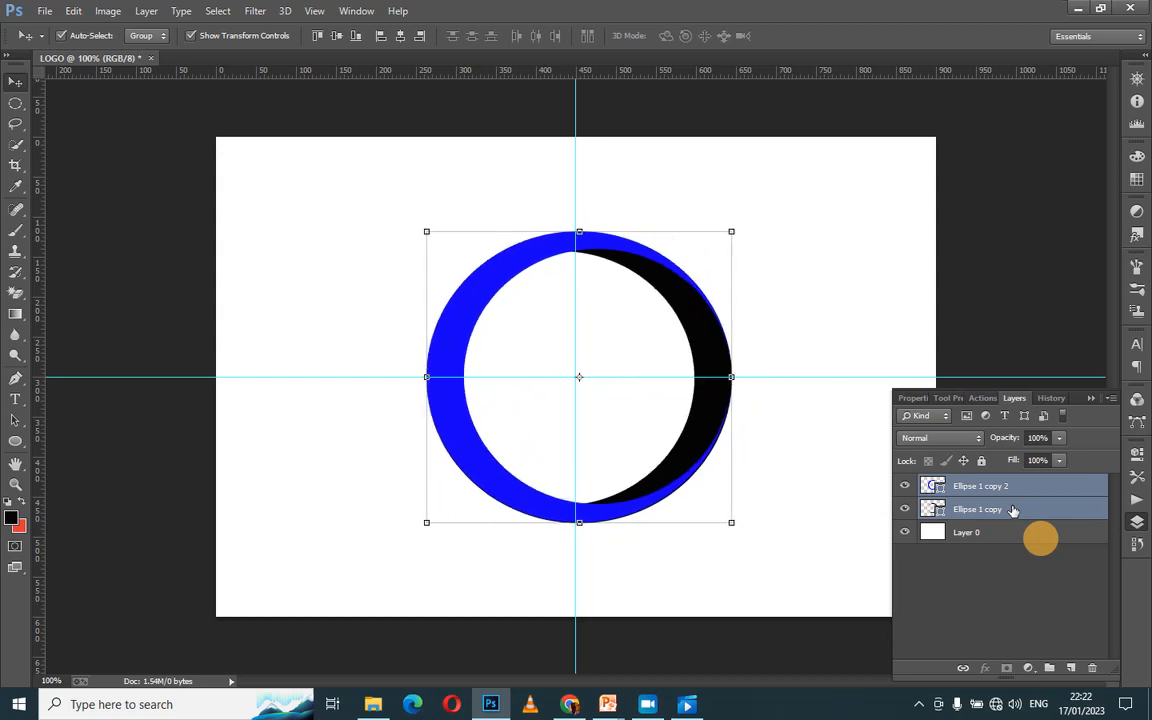
key(Left)
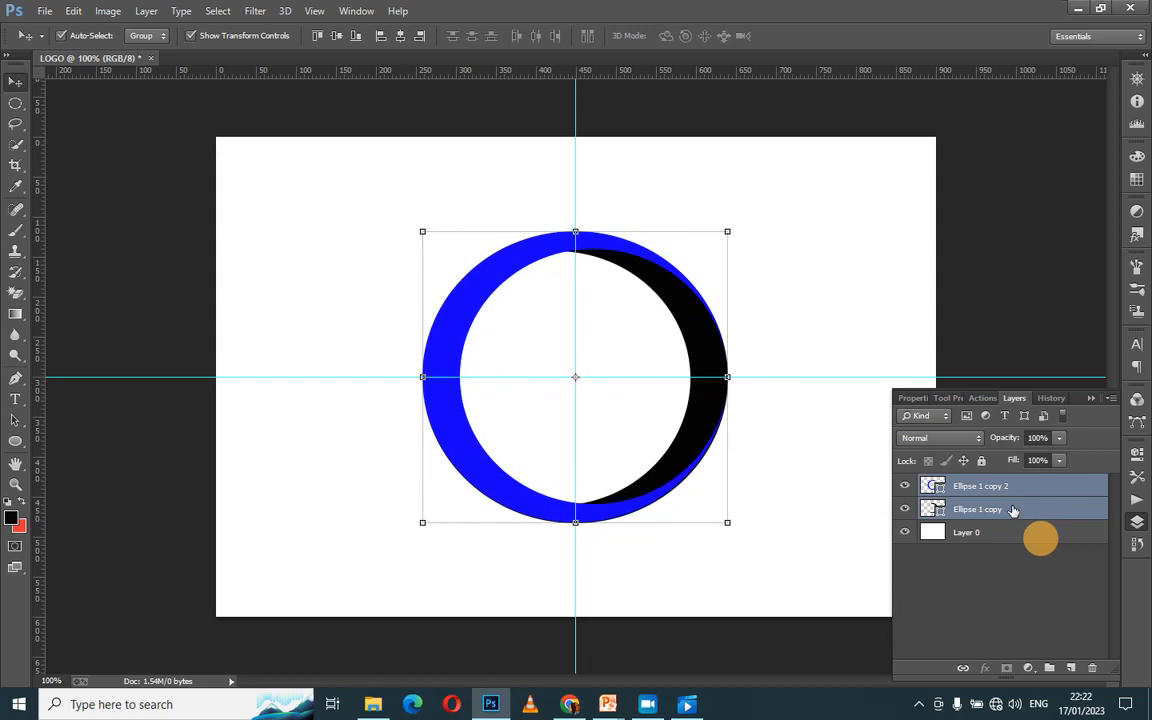
key(Left)
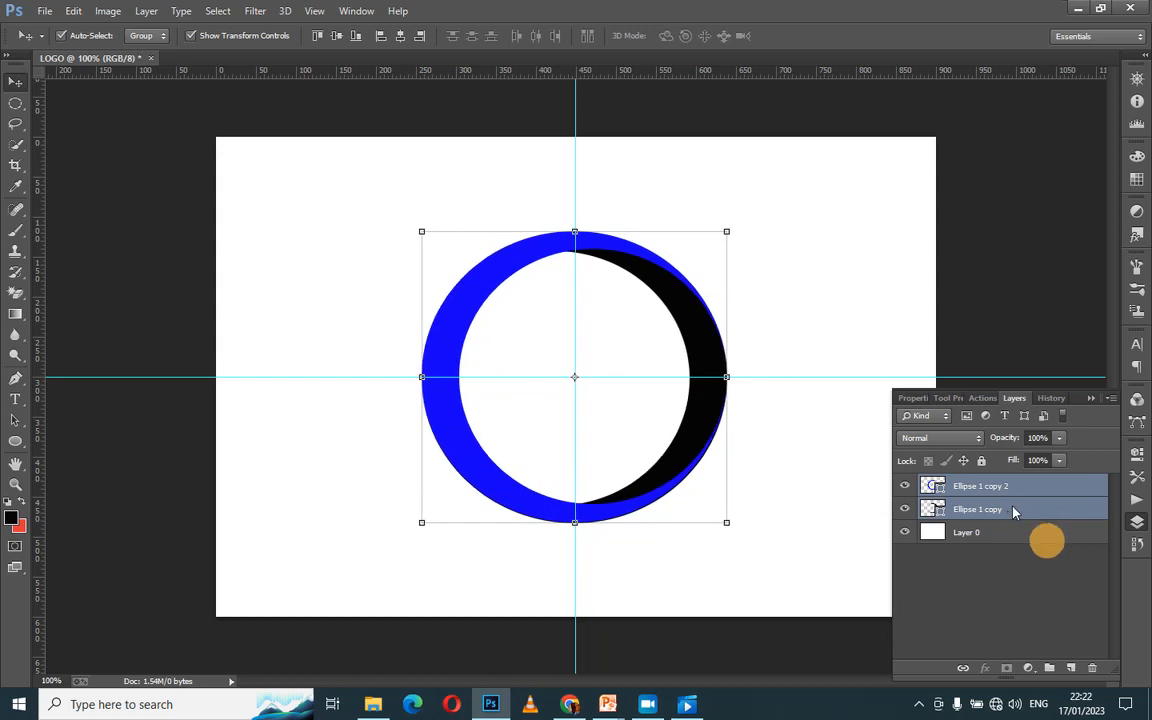
key(Right)
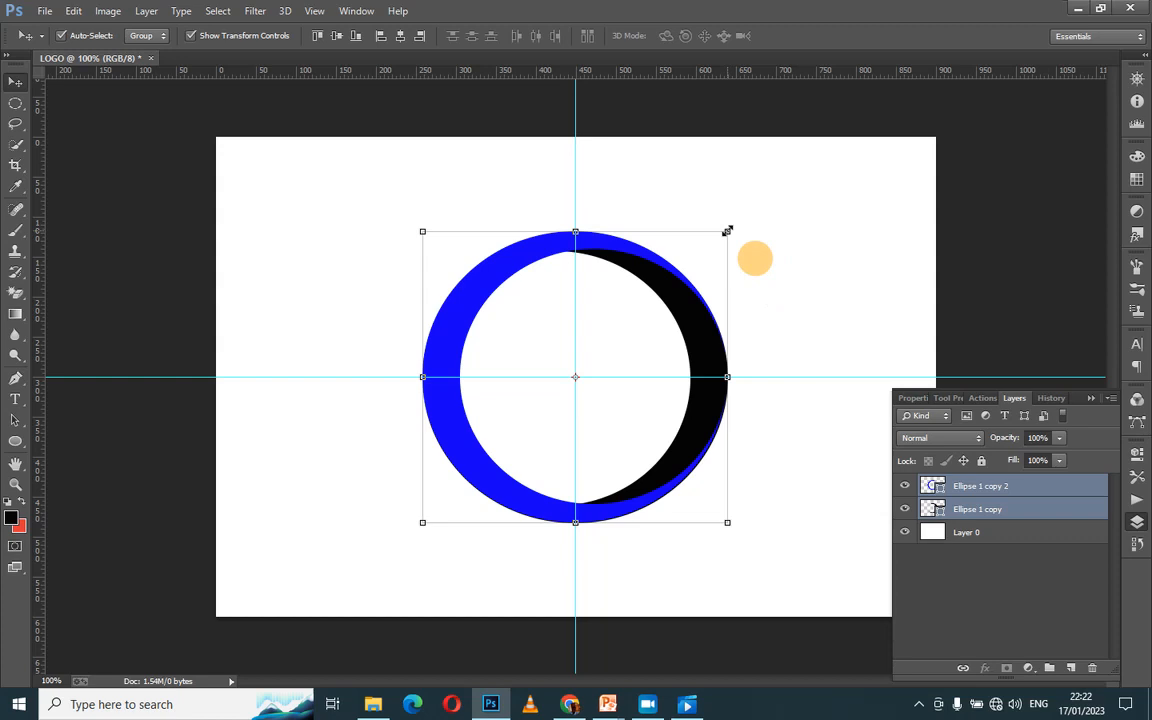
mouse_move(727, 231)
mouse_down()
mouse_move(719, 239)
mouse_move(727, 232)
mouse_up()
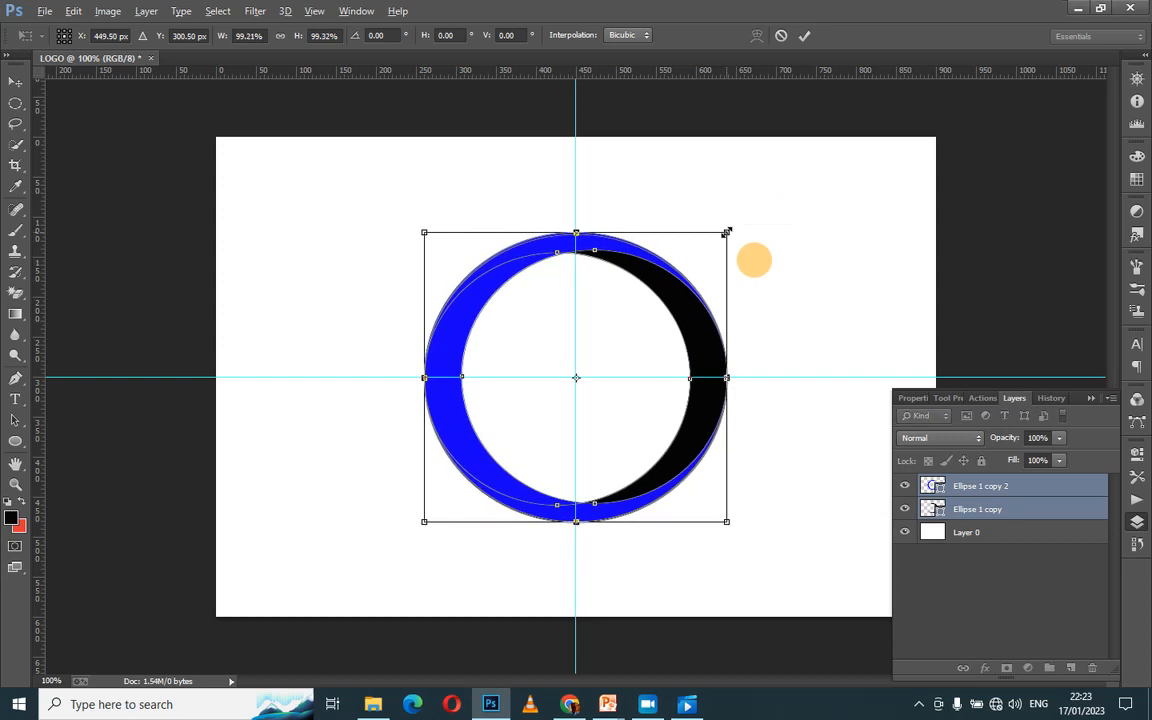
click(805, 38)
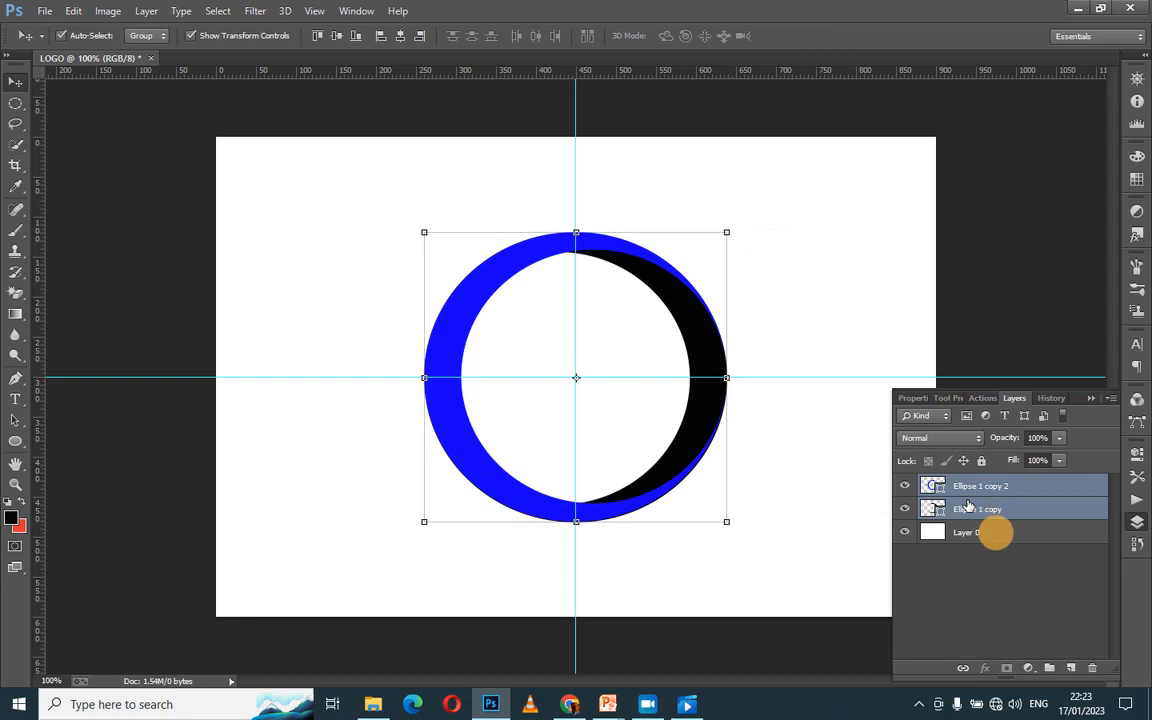
Step: Scale the blue crescent around its centre to about 82.51% width and 82.43% height
click(968, 485)
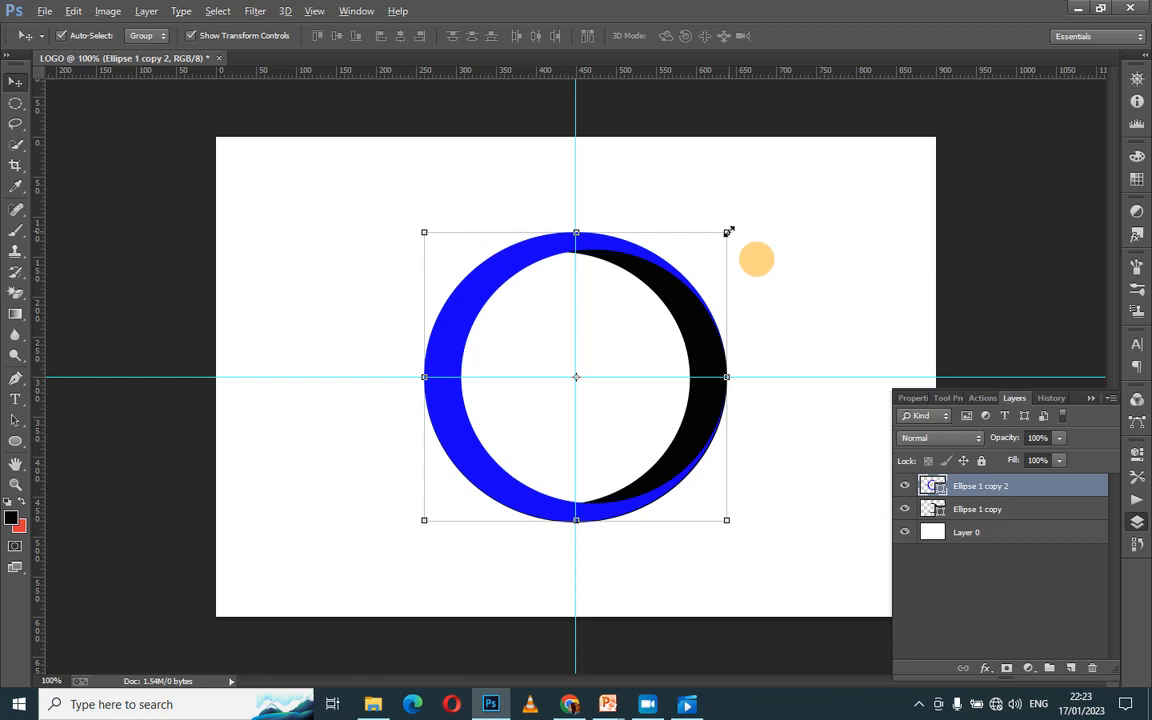
drag(728, 231, 710, 257)
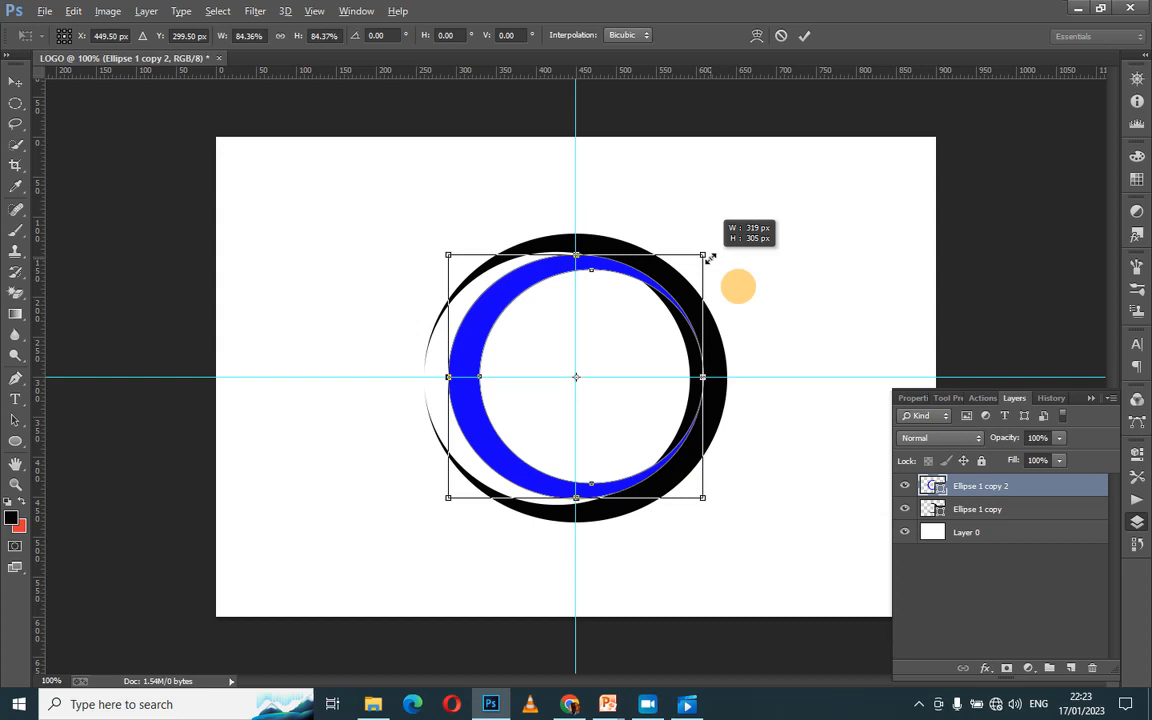
drag(709, 258, 706, 259)
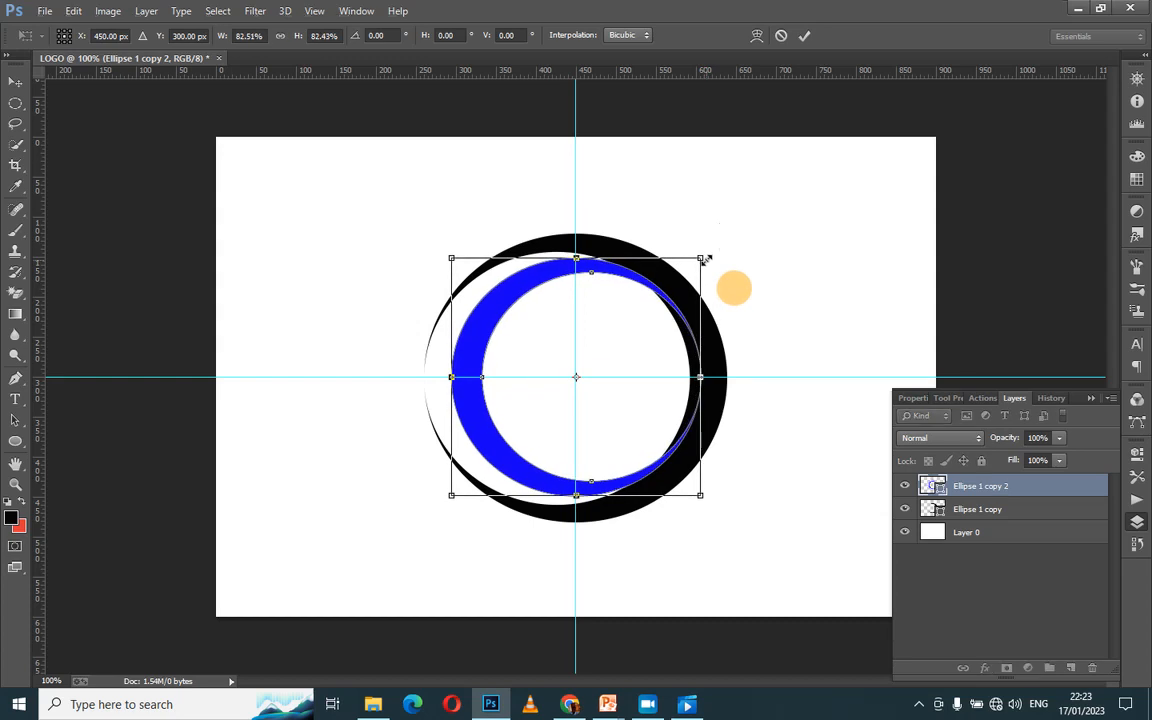
key(Return)
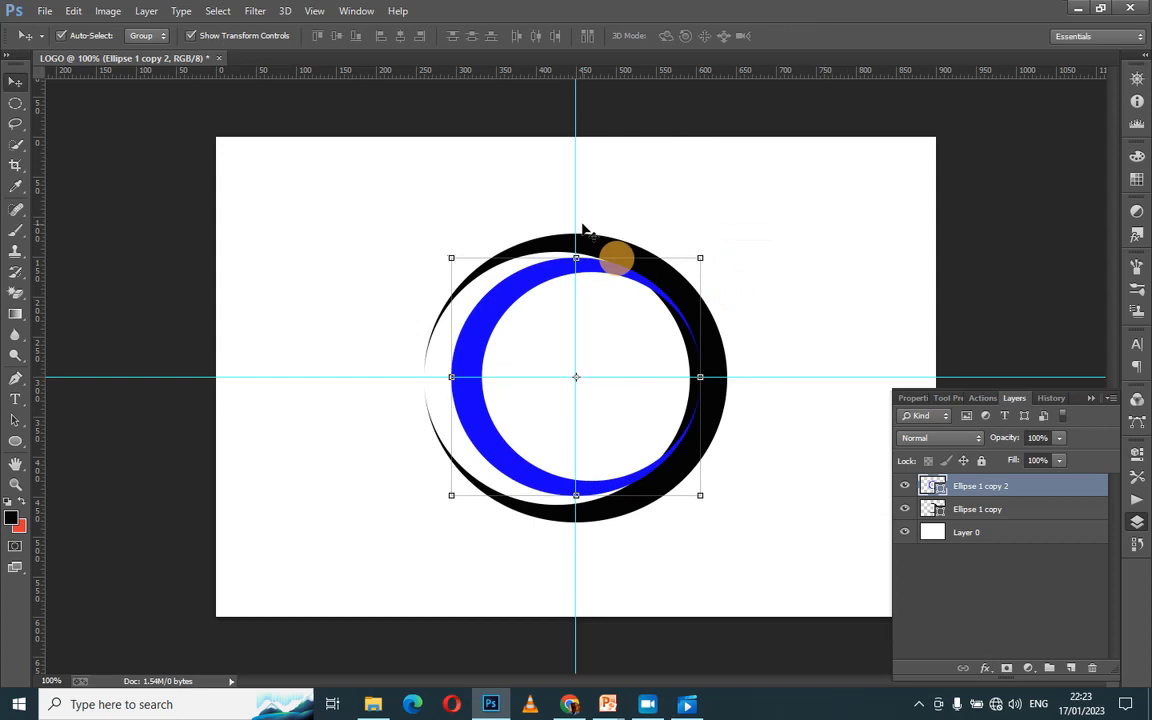
Step: Nudge the blue crescent about 25 px left, keeping it on the horizontal guide with a thin white gap inside the black crescent
key(Left)
key(Left)
key(Left)
key(Left)
key(Left)
key(Left)
key(Left)
key(Left)
key(Left)
key(Left)
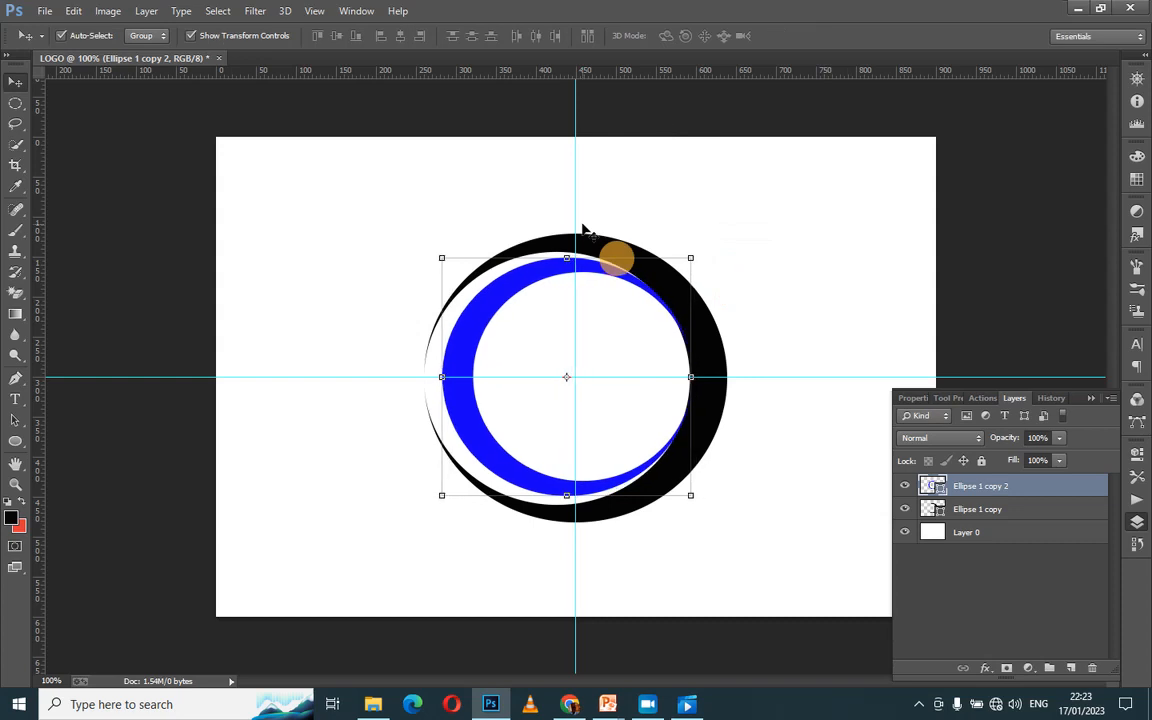
key(Left)
key(Left)
key(Left)
key(Left)
key(Left)
key(Left)
key(Left)
key(Left)
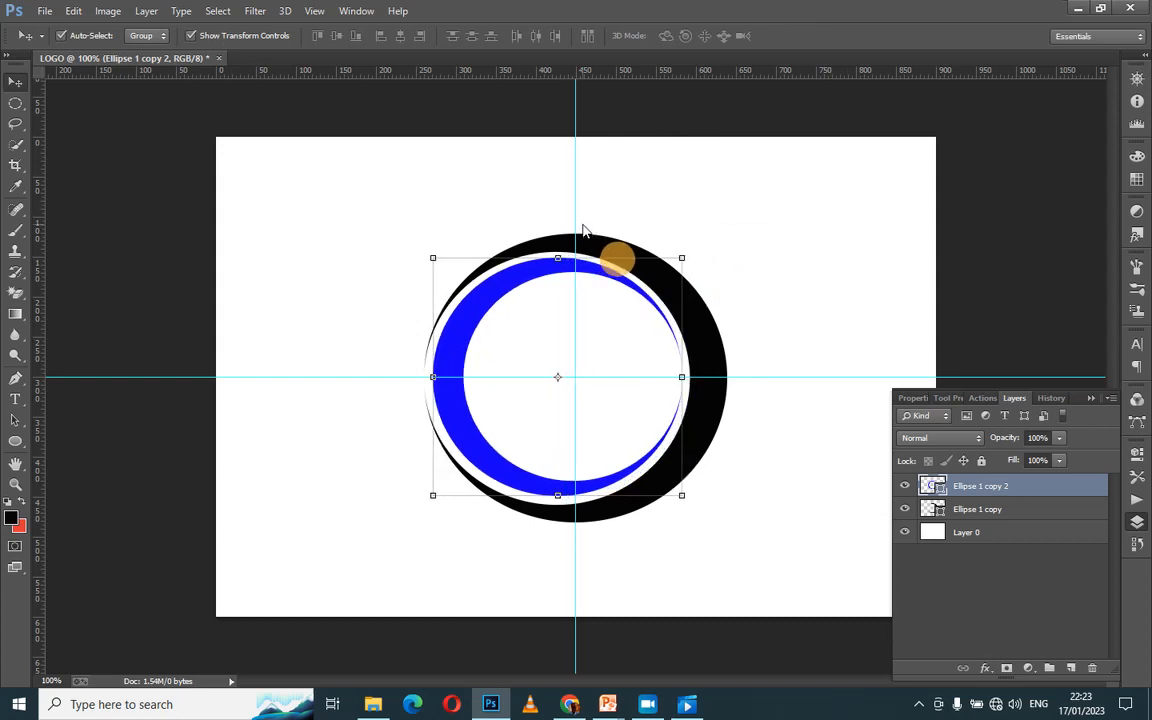
key(Down)
key(Down)
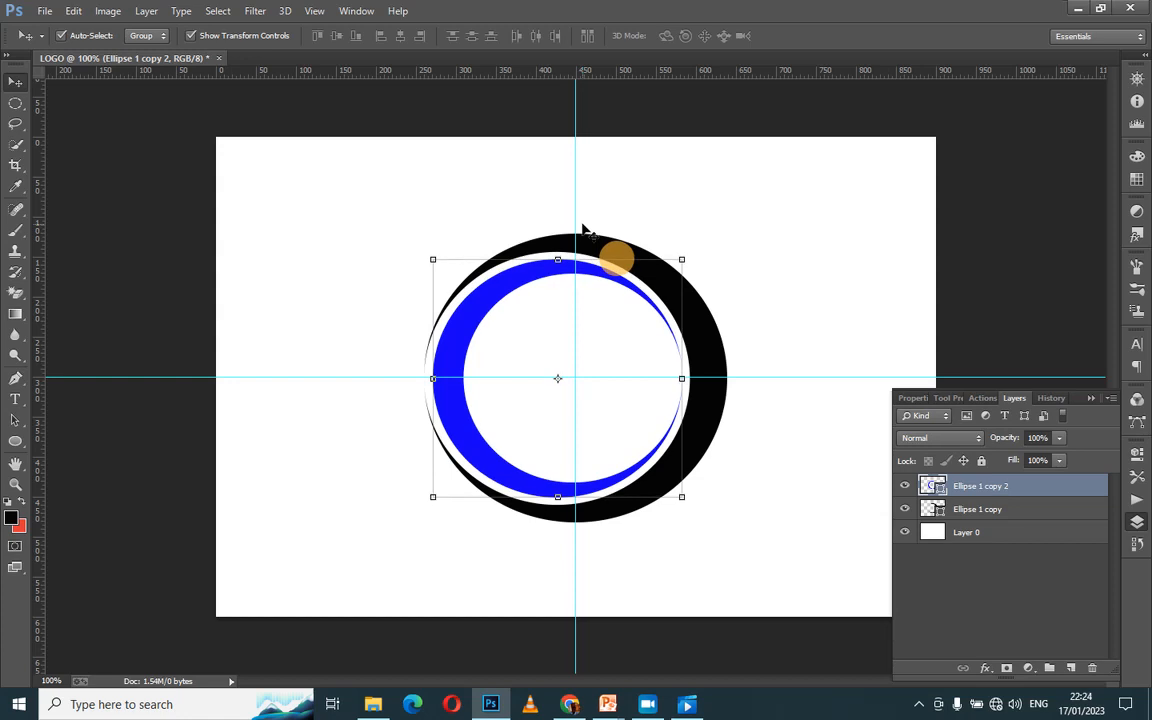
key(Left)
key(Left)
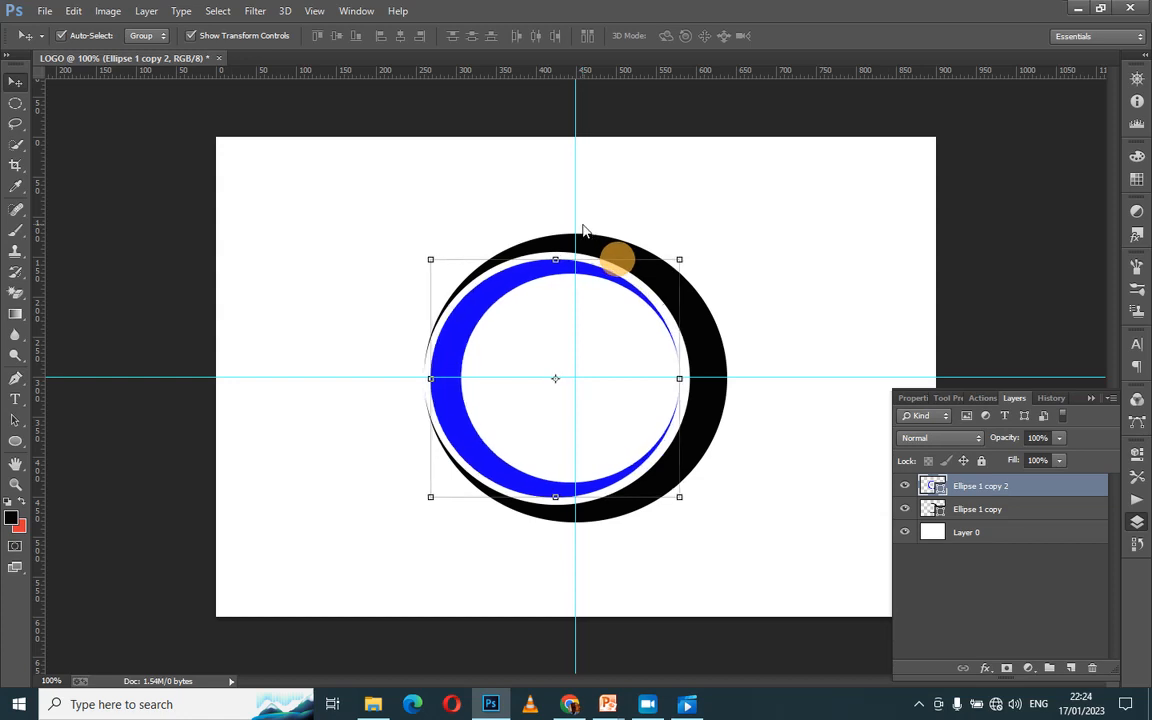
key(Right)
key(Up)
key(Up)
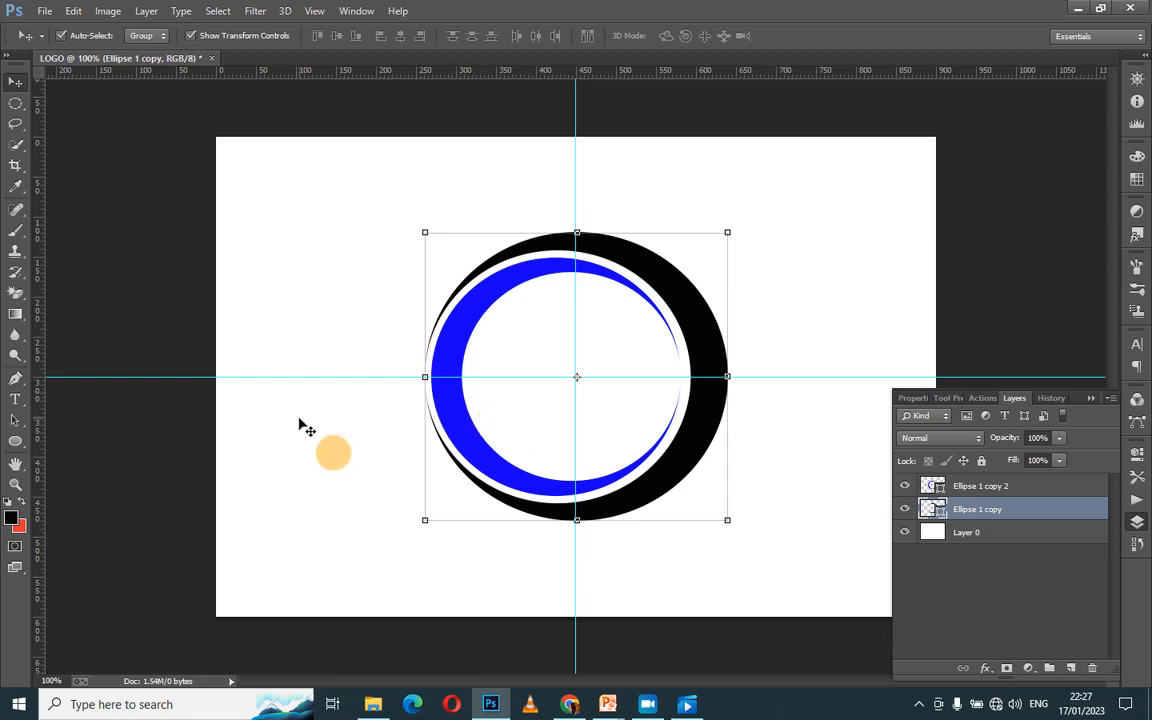
Step: Rotate the black crescent by about 179.81° around its centre so its thick side faces left
click(736, 217)
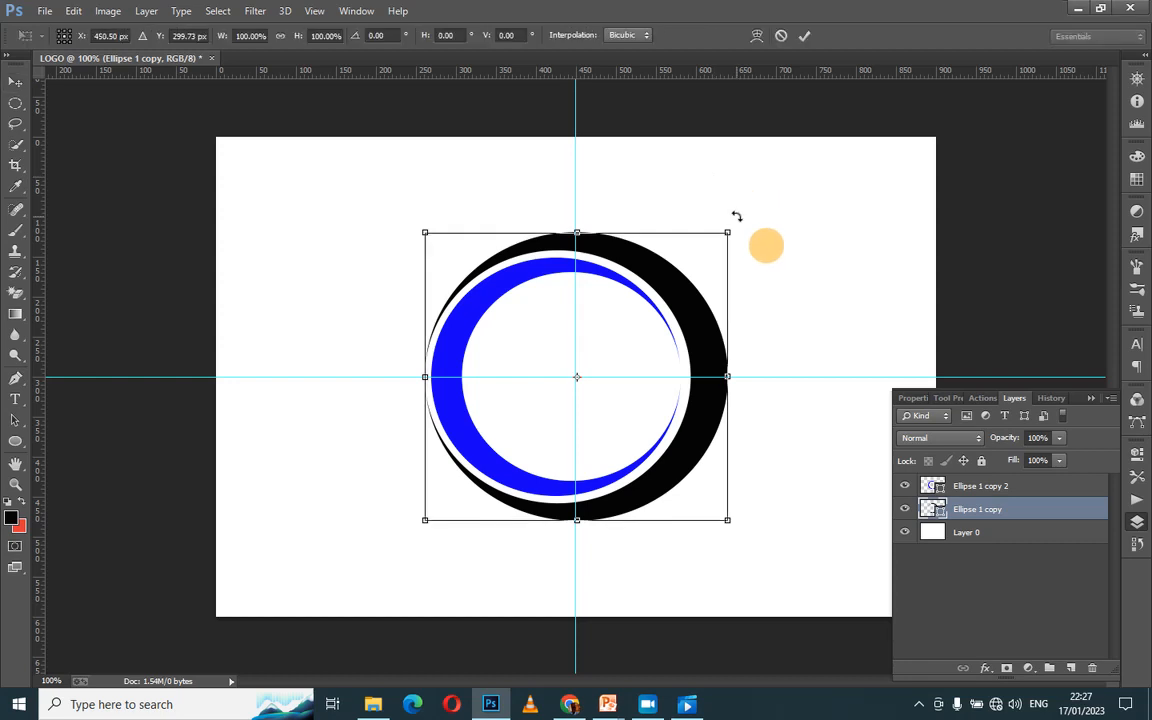
drag(736, 217, 398, 553)
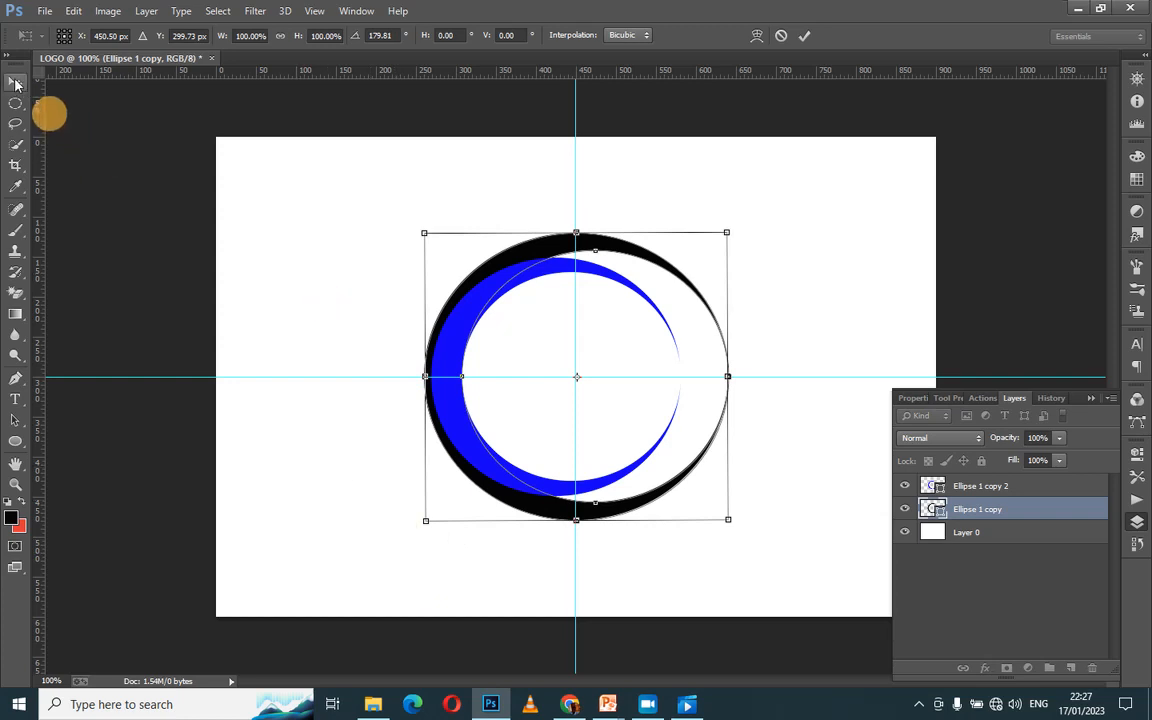
click(804, 37)
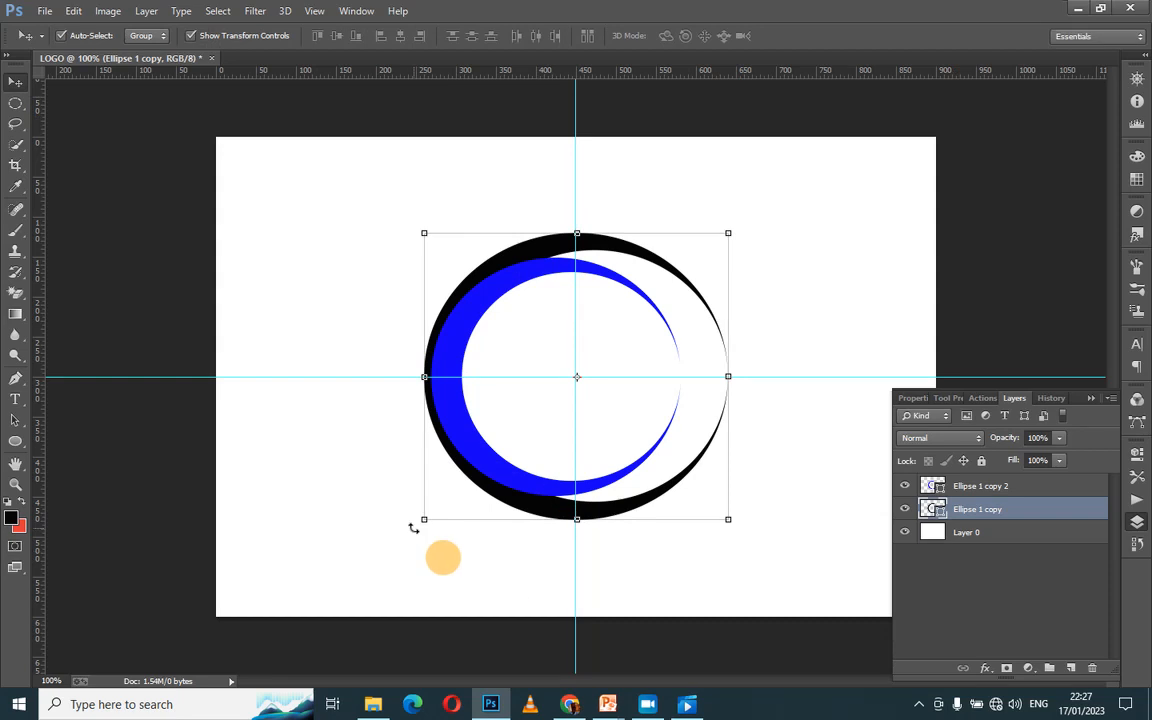
Step: Level the flipped black crescent with small clockwise rotations of about 0.33° and 0.57°
drag(413, 527, 414, 524)
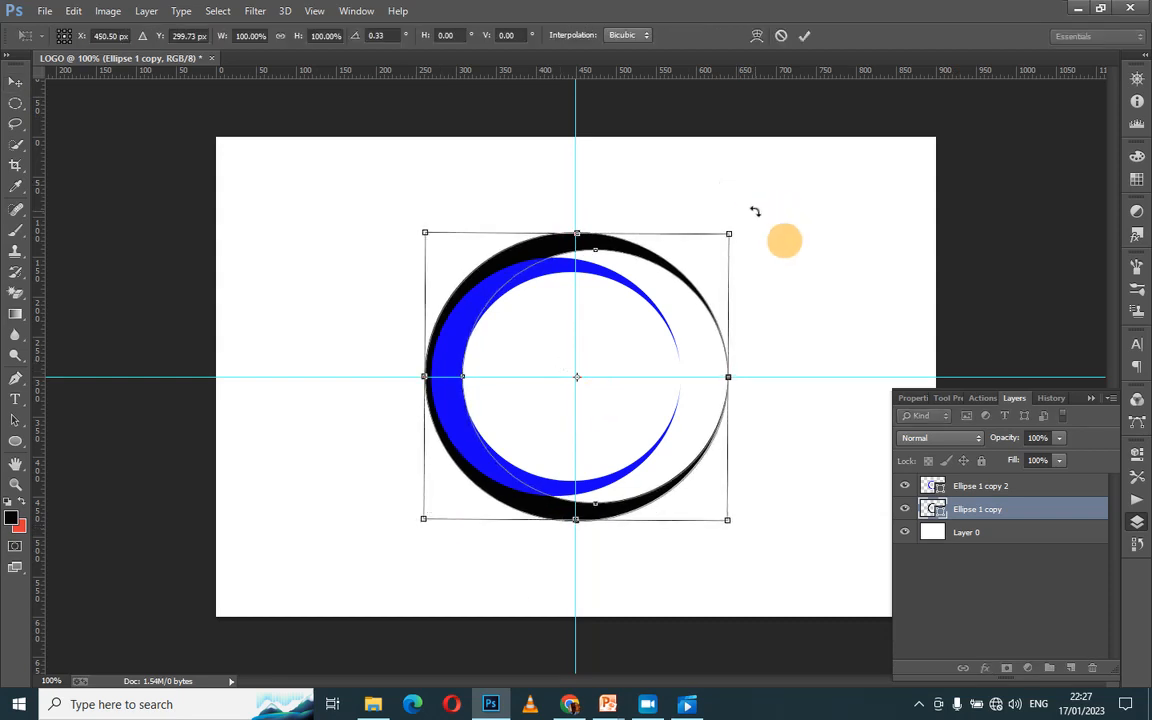
click(804, 37)
click(739, 215)
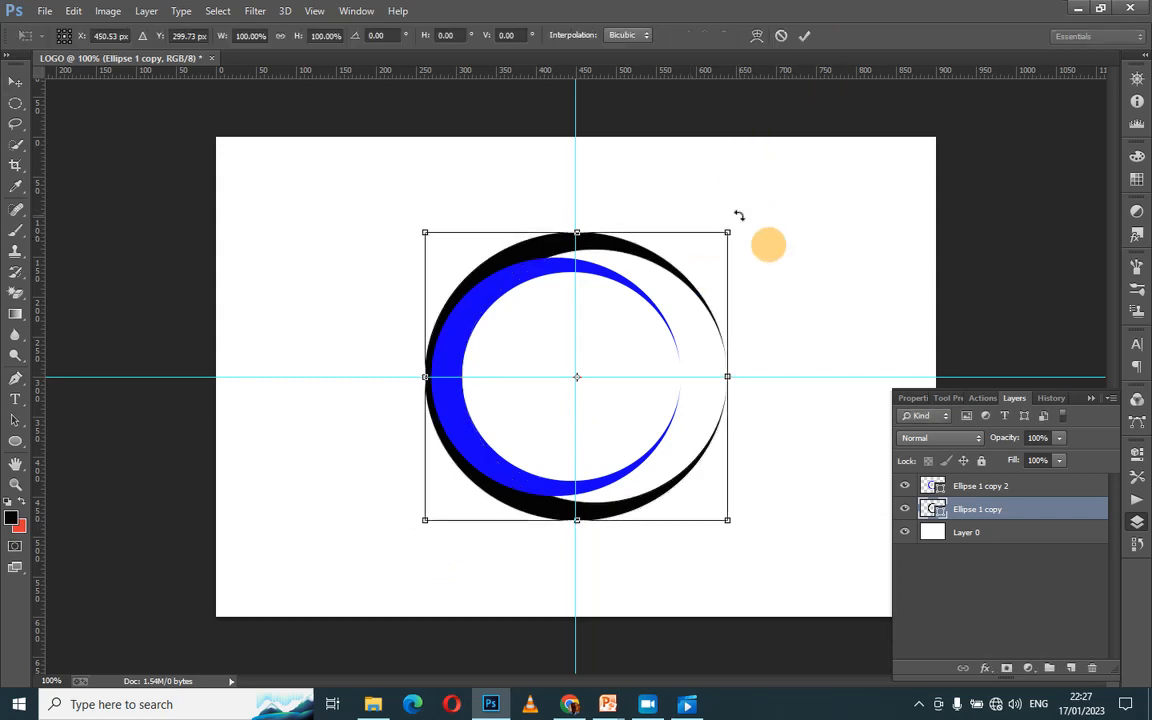
drag(736, 215, 739, 218)
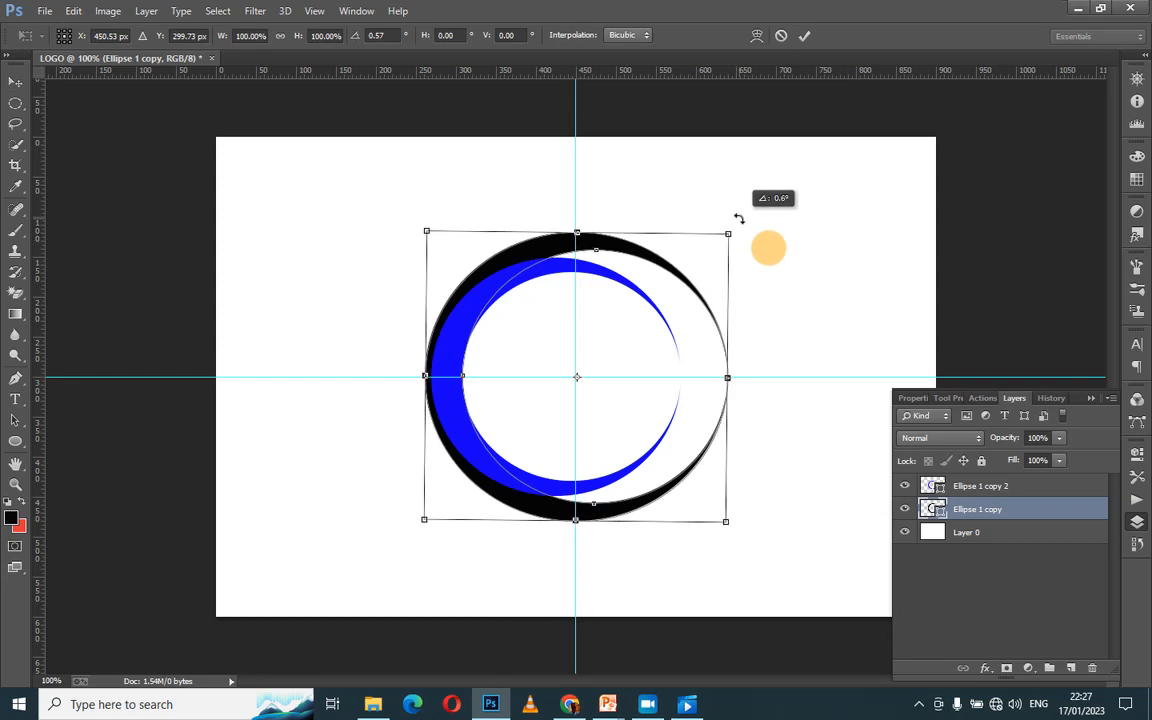
drag(739, 218, 738, 216)
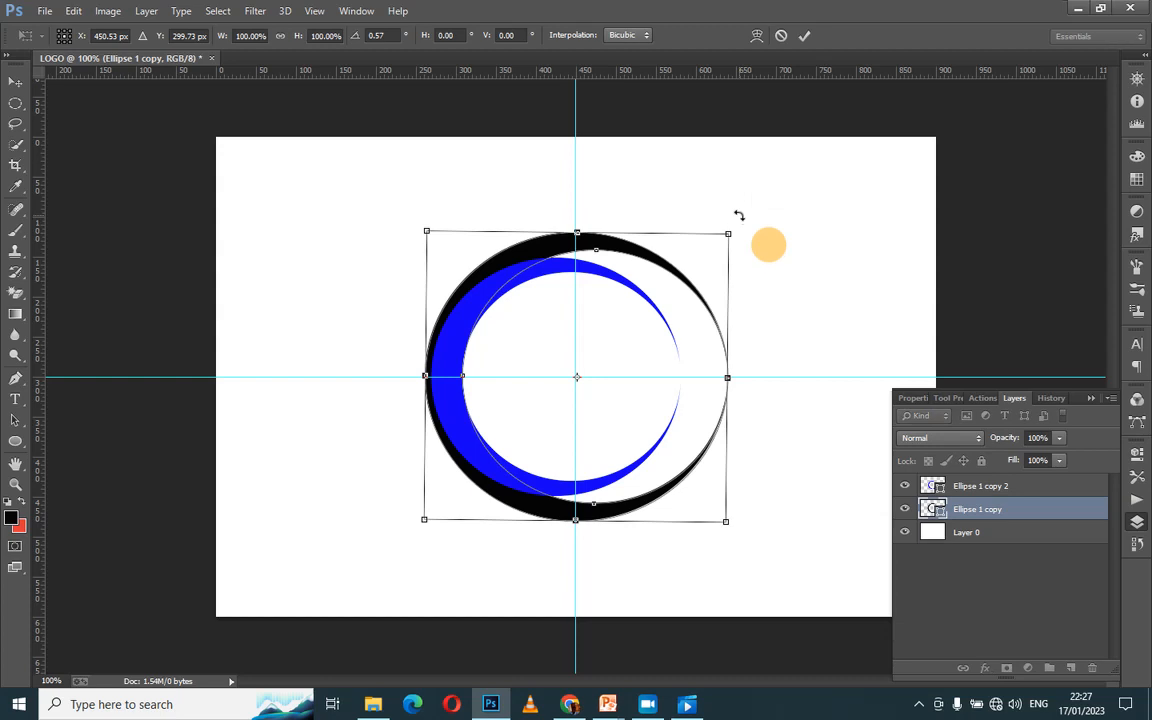
click(805, 36)
Step: Rotate the blue crescent by about 179.94° and move it about 47 px right, leaving a thin white gap inside the black crescent
click(449, 345)
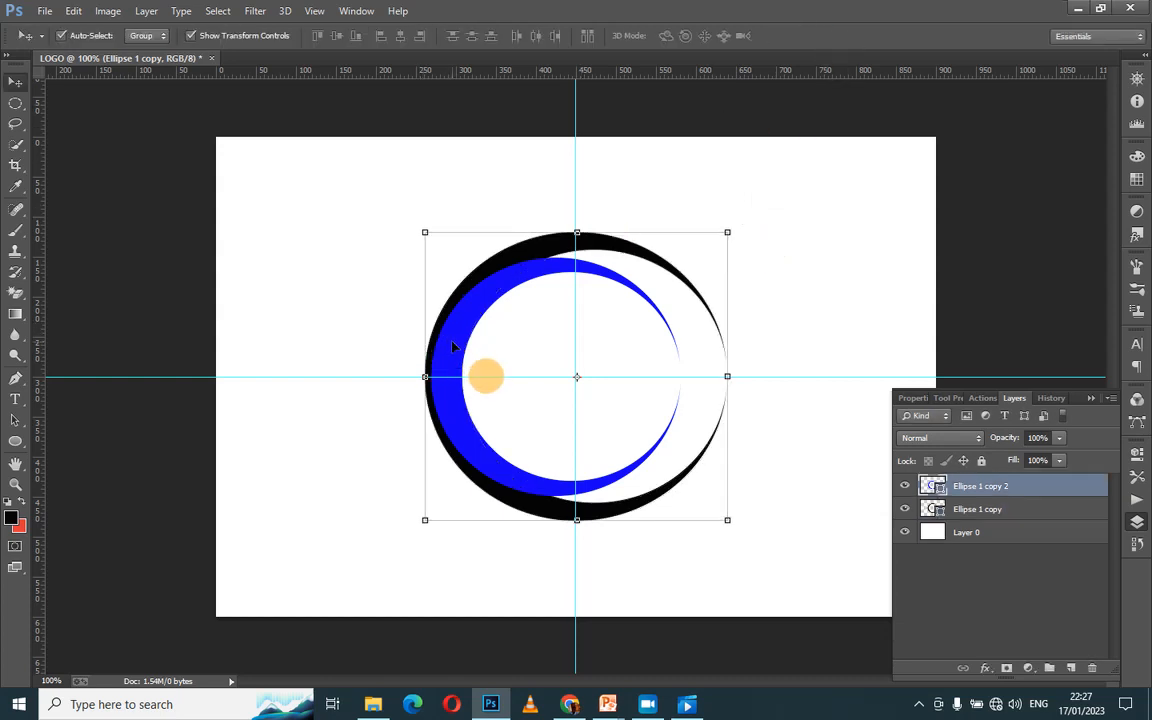
drag(689, 242, 443, 497)
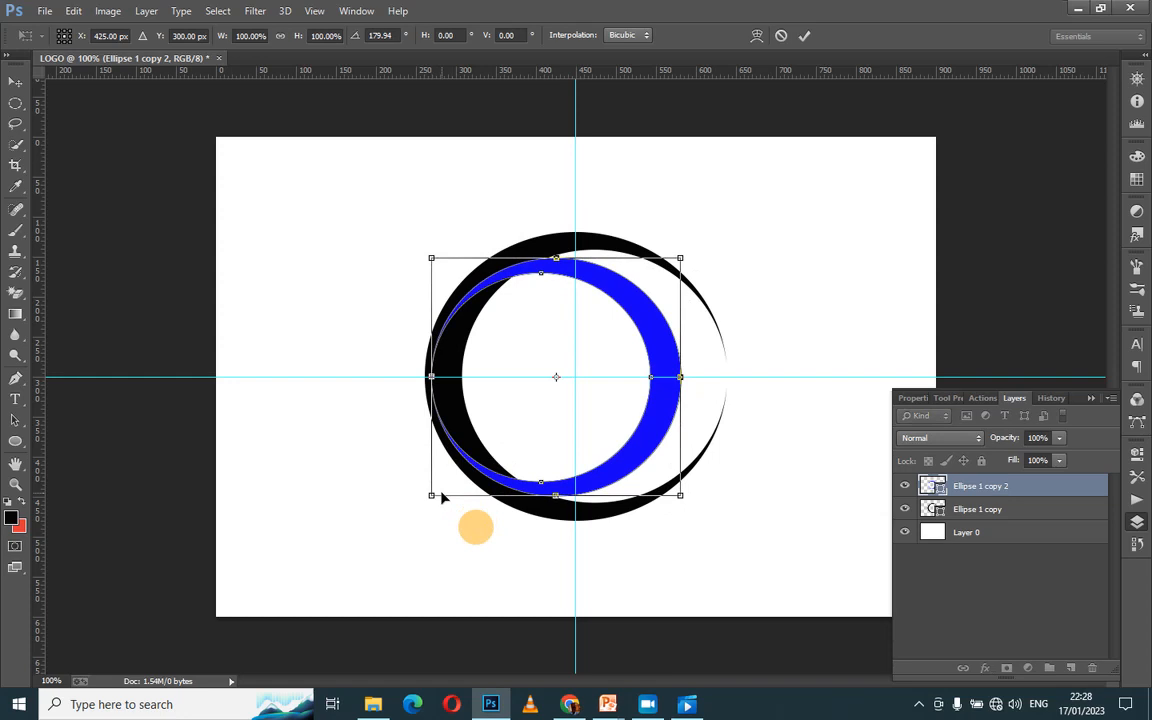
click(805, 36)
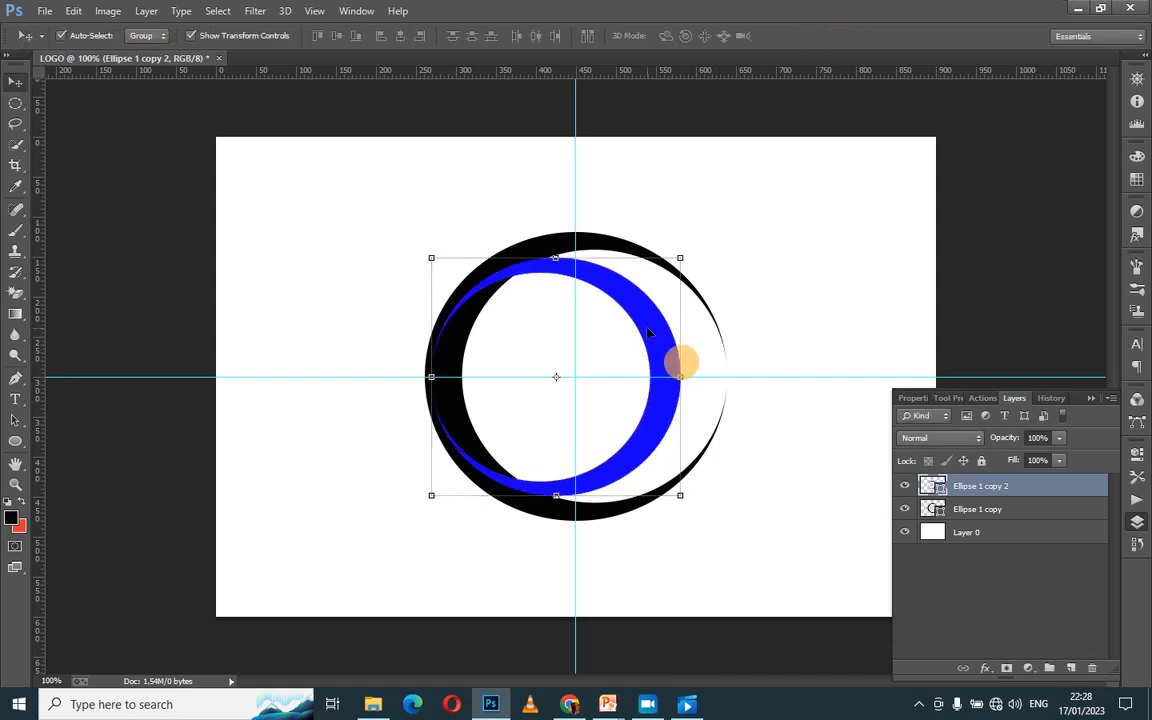
drag(649, 333, 686, 333)
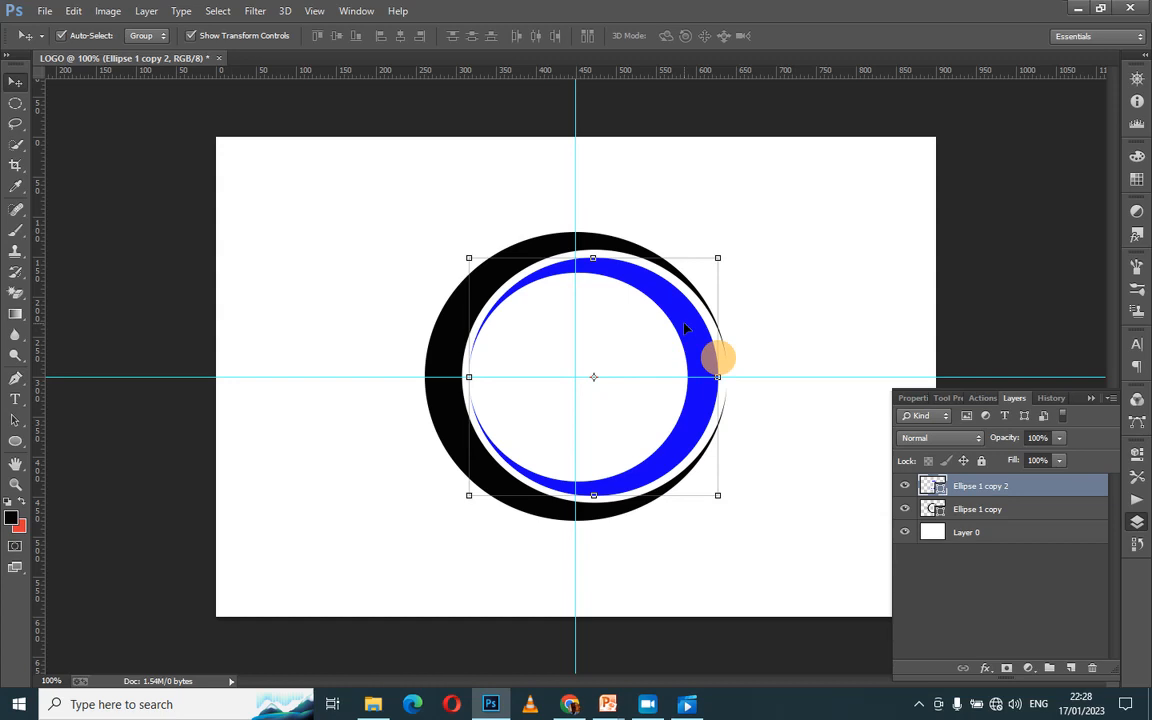
Step: Nudge the blue crescent about 2 px right along the horizontal guide inside the black crescent, then deselect it
key(Right)
key(Right)
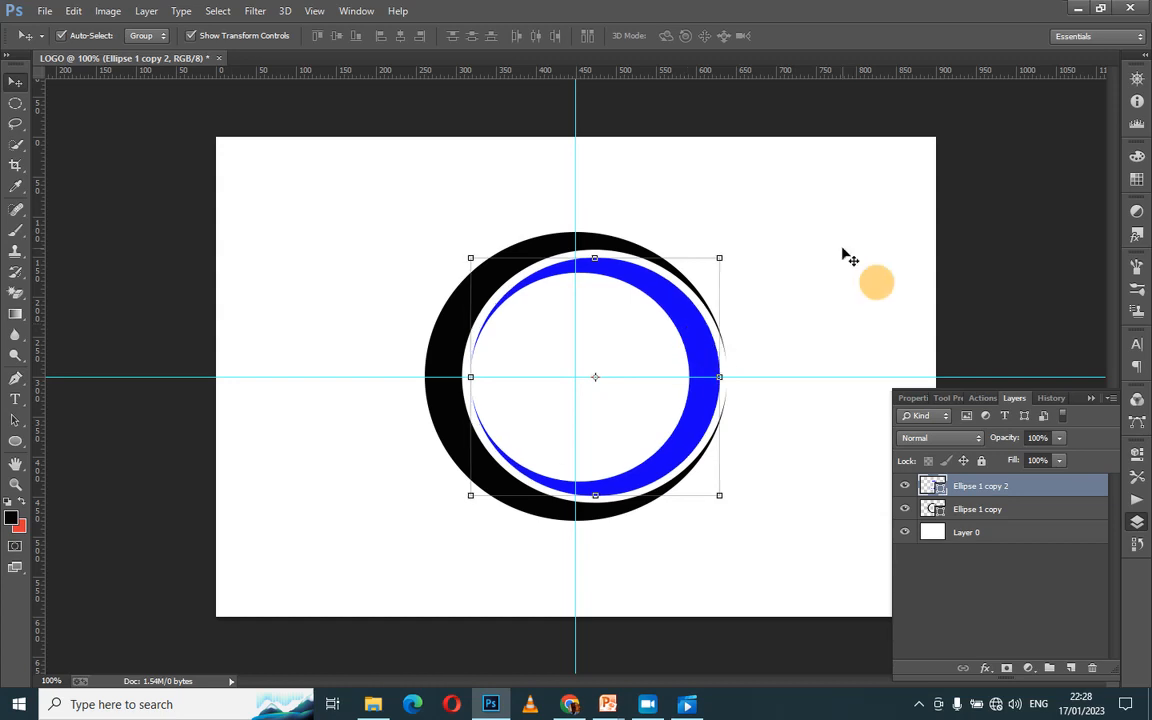
click(756, 249)
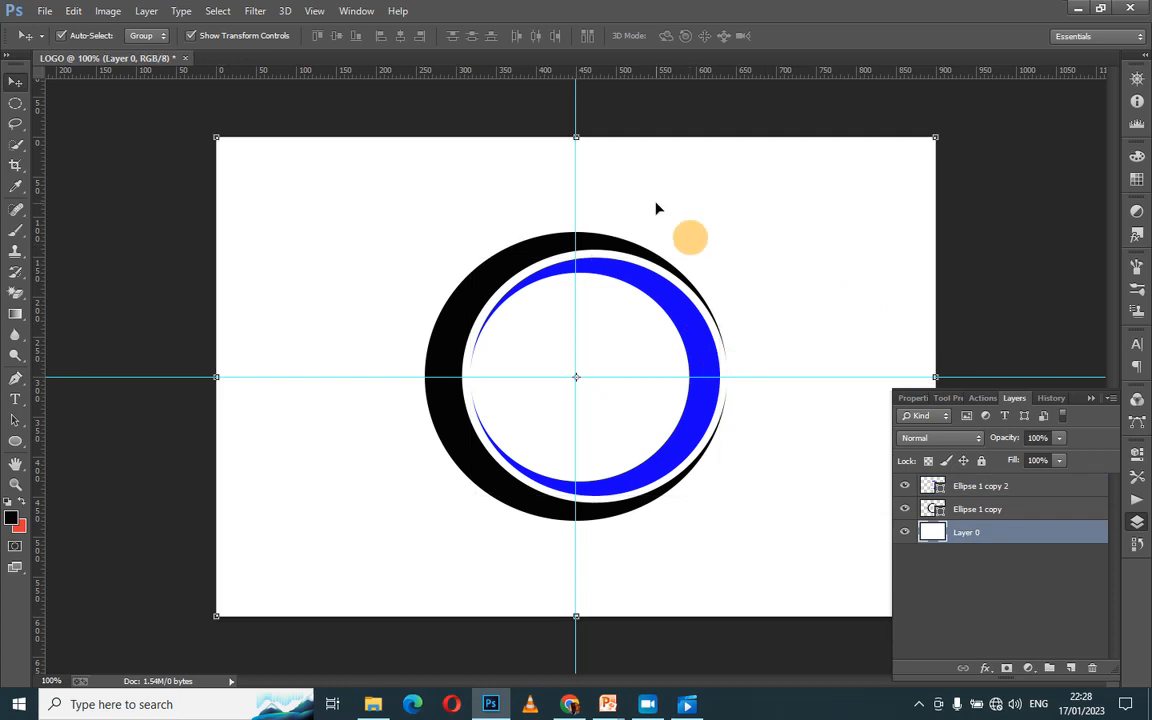
Step: Draw a red rectangle about 50 × 49 px overlapping the black crescent's top edge, starting at the vertical guide
click(15, 440)
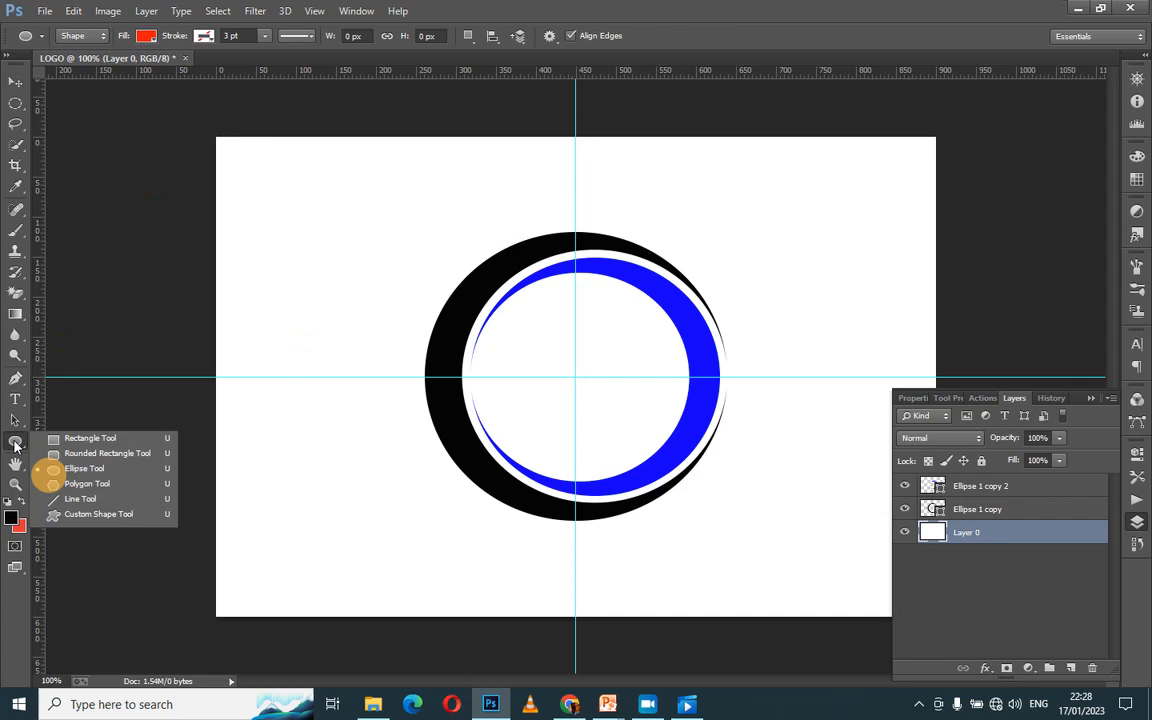
click(72, 439)
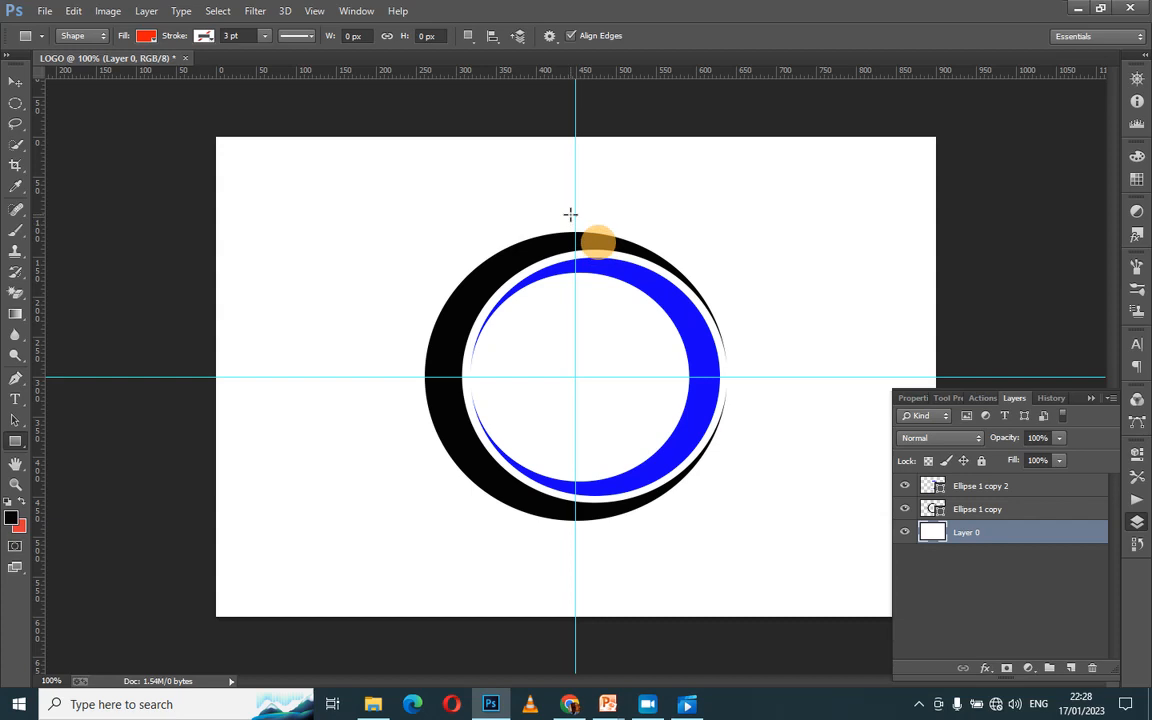
drag(575, 214, 617, 253)
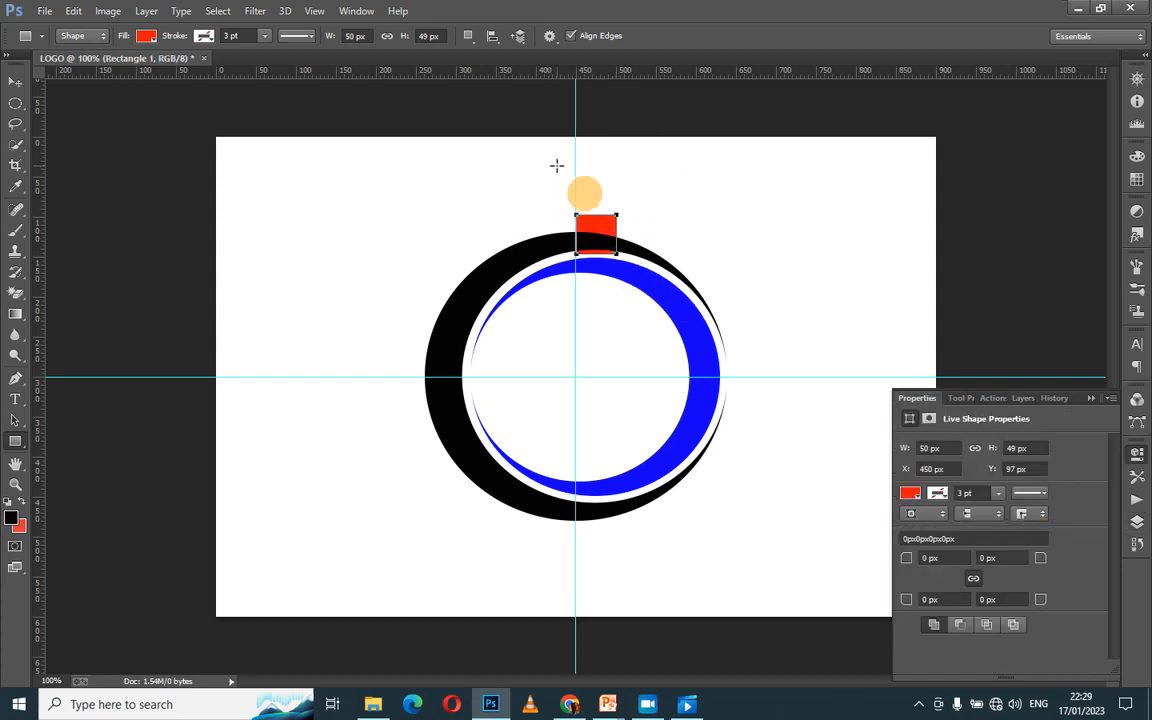
Step: Nudge the red rectangle left to X 424 px so it is centred on the vertical guide
click(14, 81)
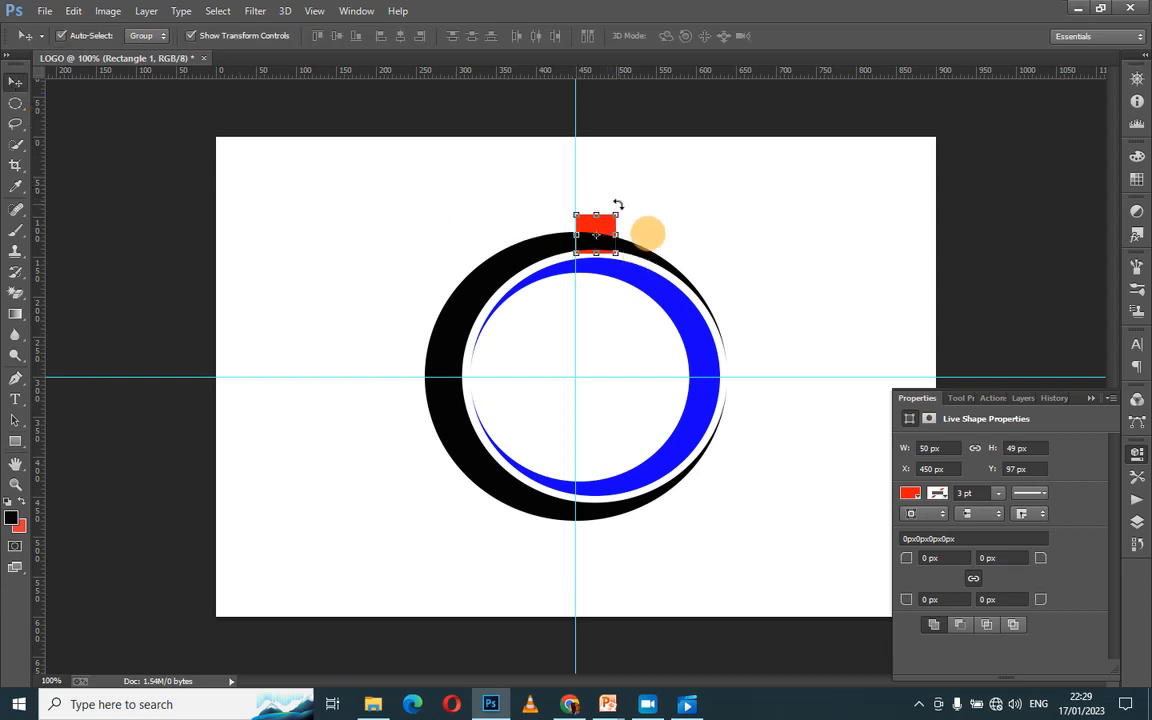
key(Left)
key(Left)
key(Left)
key(Left)
key(Left)
key(Left)
key(Left)
key(Left)
key(Left)
key(Left)
key(Left)
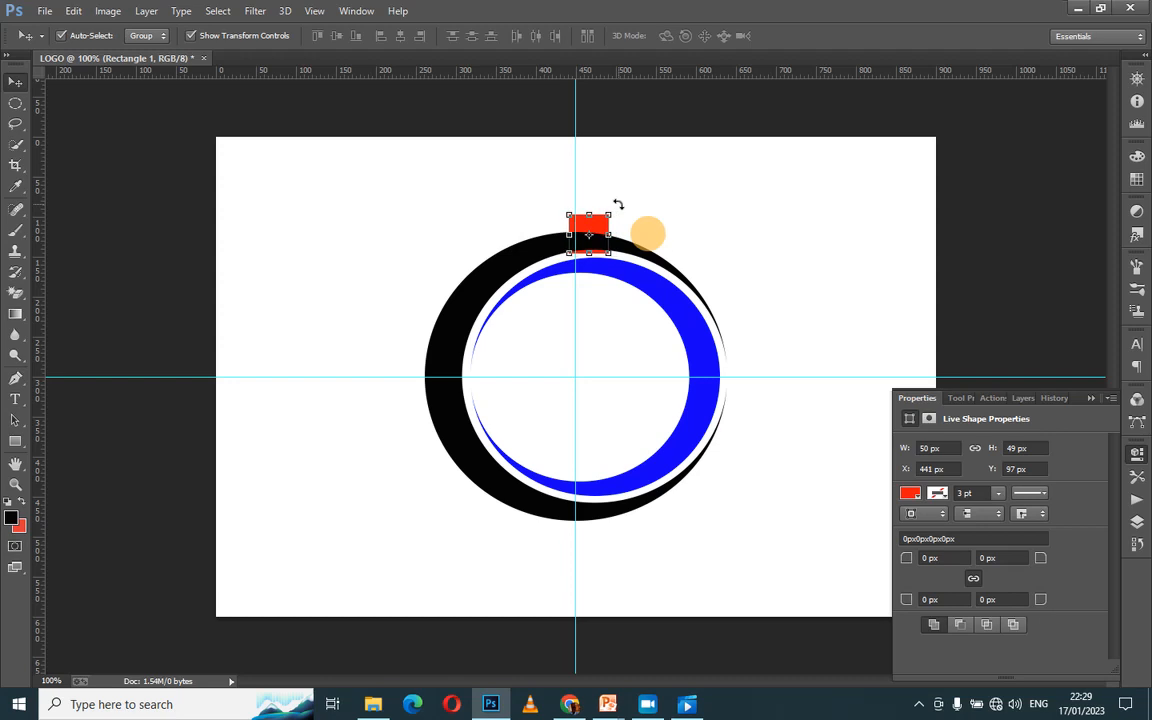
key(Left)
key(Left)
key(Left)
key(Left)
key(Left)
key(Left)
key(Left)
key(Left)
key(Left)
key(Left)
key(Left)
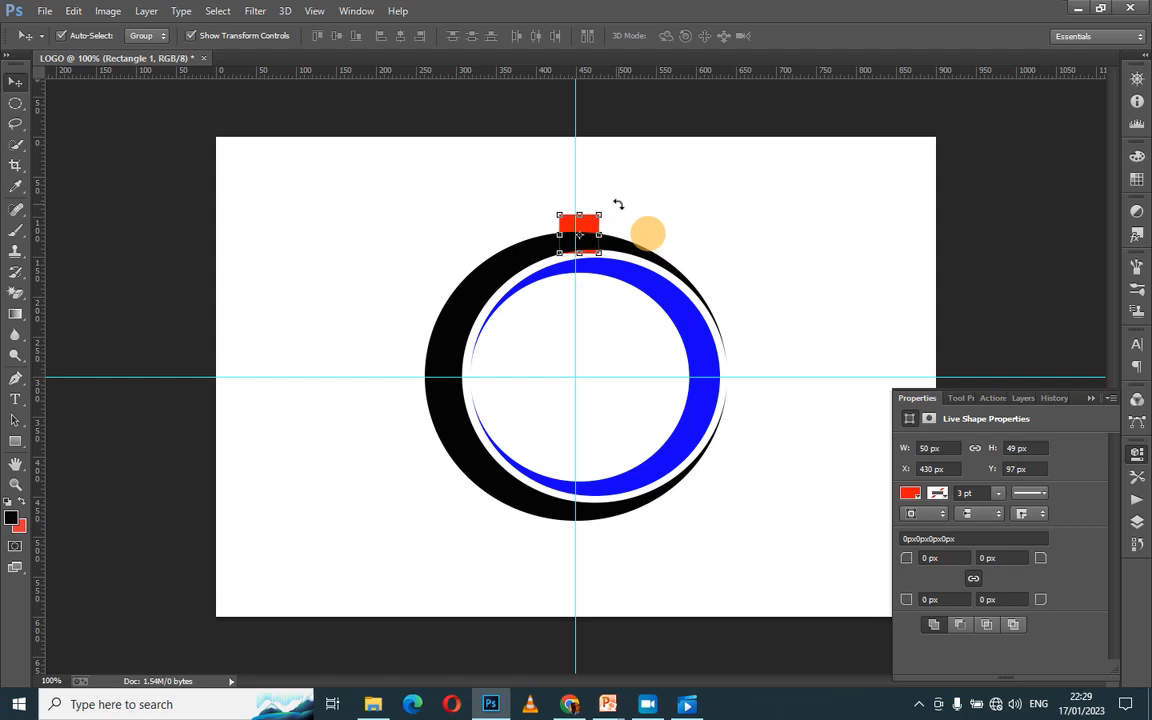
key(Left)
key(Left)
key(Left)
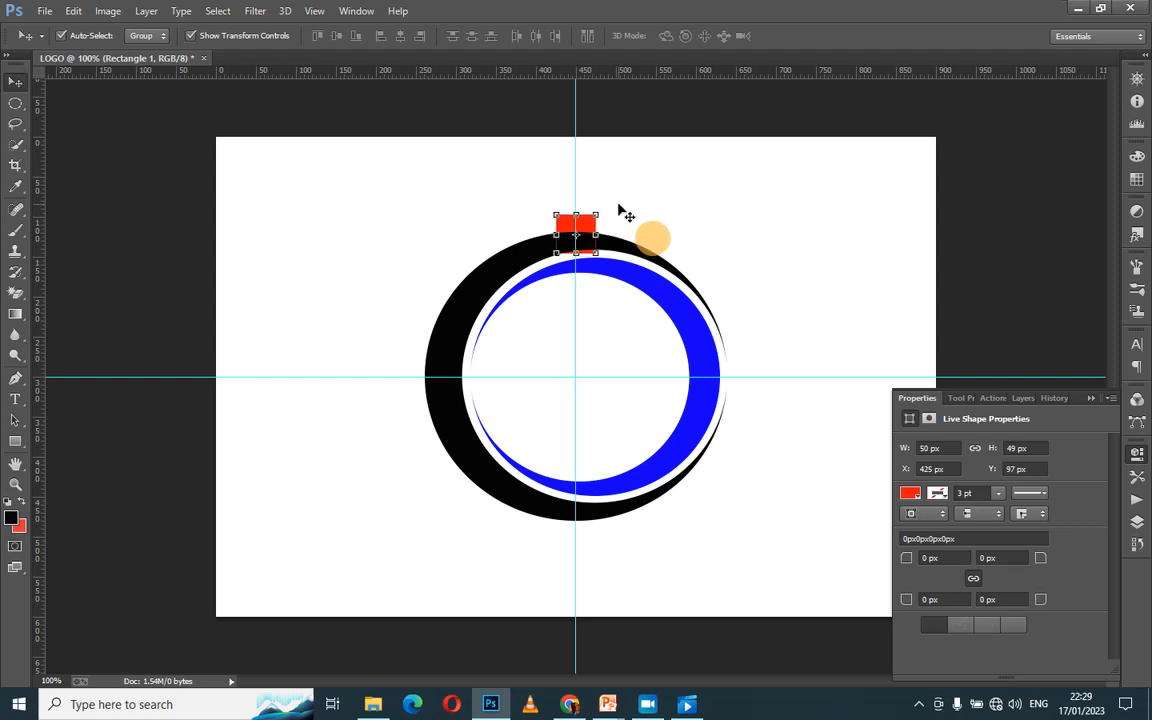
key(Left)
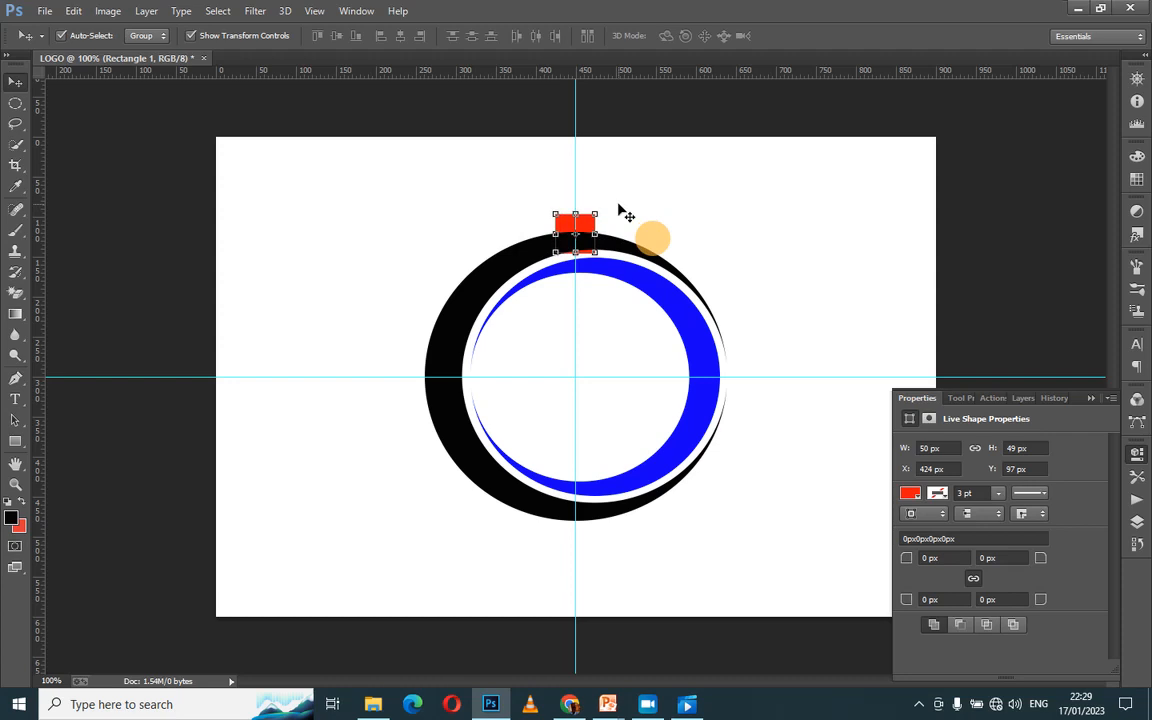
Step: Nudge the red rectangle up to Y 72 px so its base rests on the black crescent's top edge
key(Up)
key(Up)
key(Up)
key(Up)
key(Up)
key(Up)
key(Up)
key(Up)
key(Up)
key(Up)
key(Up)
key(Up)
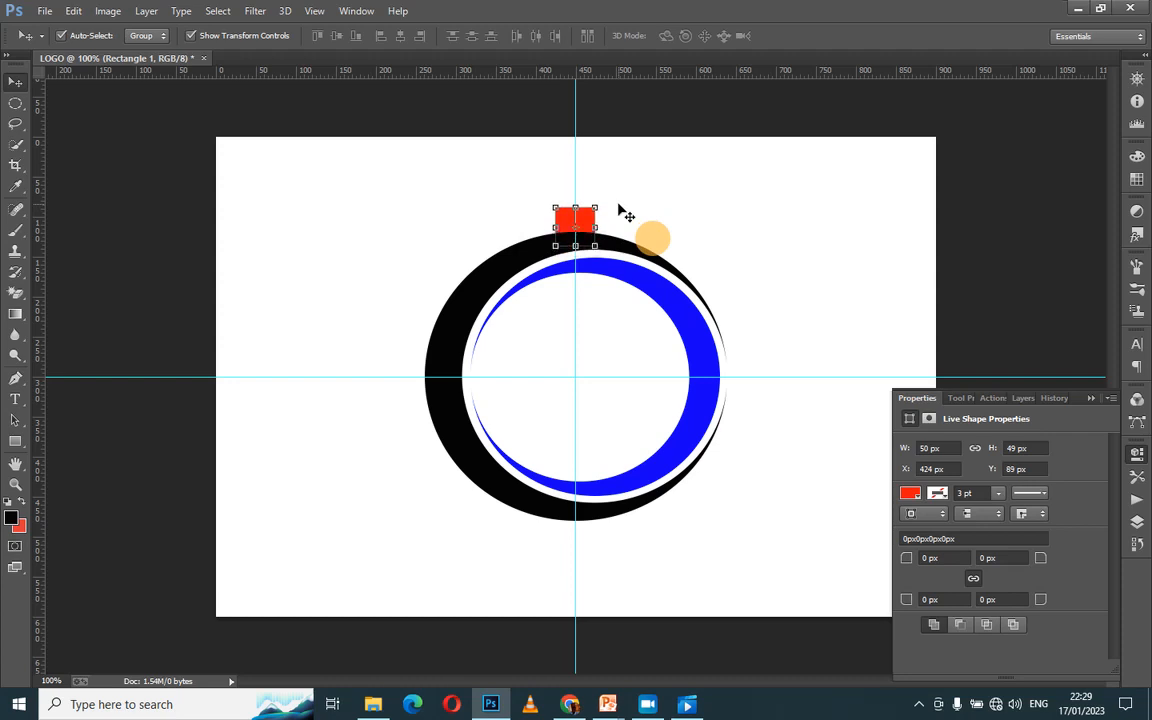
key(Up)
key(Up)
key(Up)
key(Up)
key(Up)
key(Up)
key(Up)
key(Up)
key(Up)
key(Up)
key(Up)
key(Up)
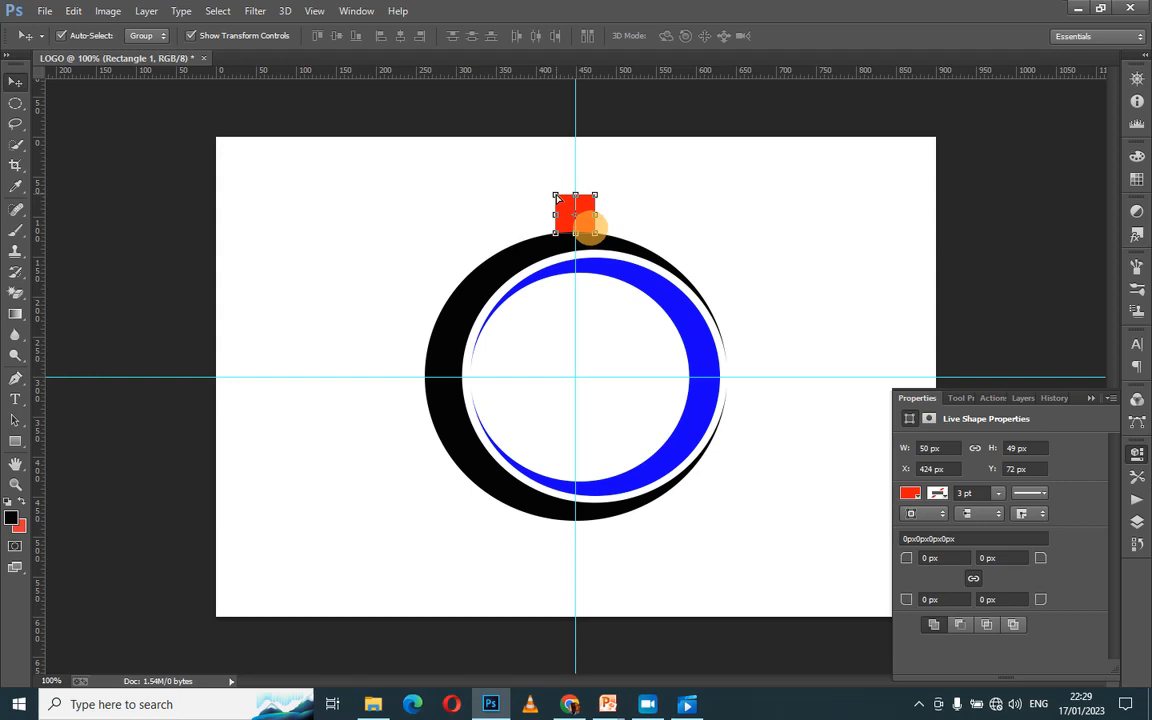
Step: Taper the red rectangle into a symmetrical trapezoid with a narrow top edge, at 89.80% height
key(ctrl+t)
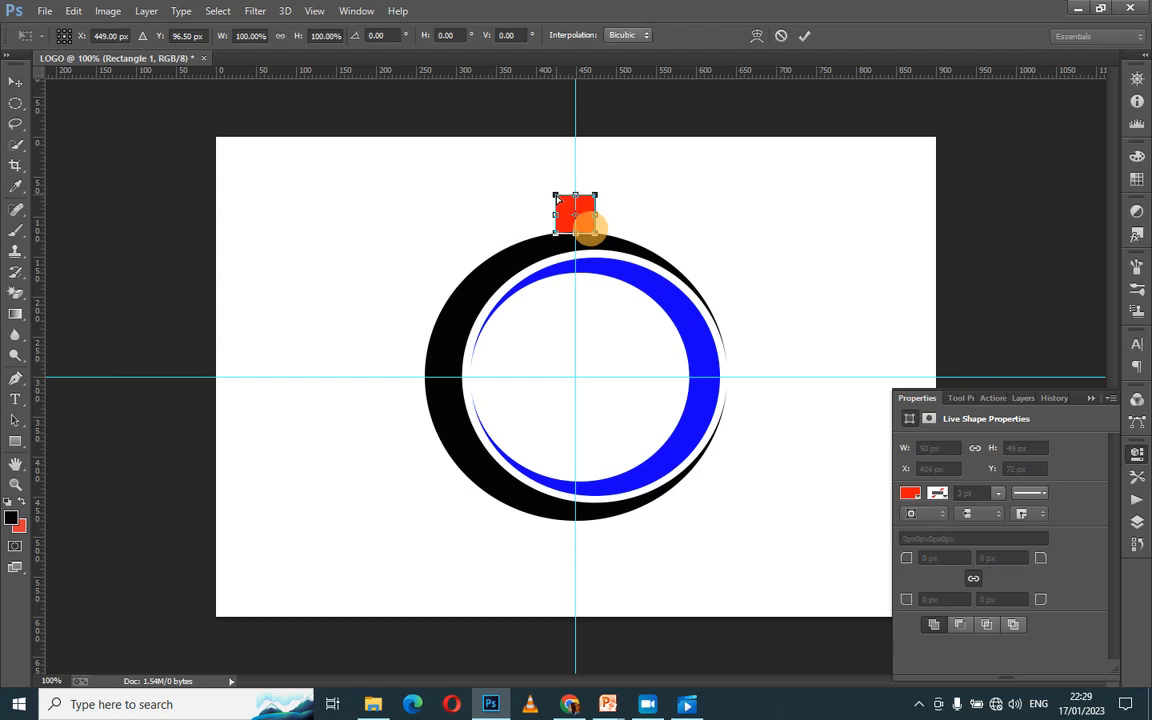
drag(556, 198, 588, 203)
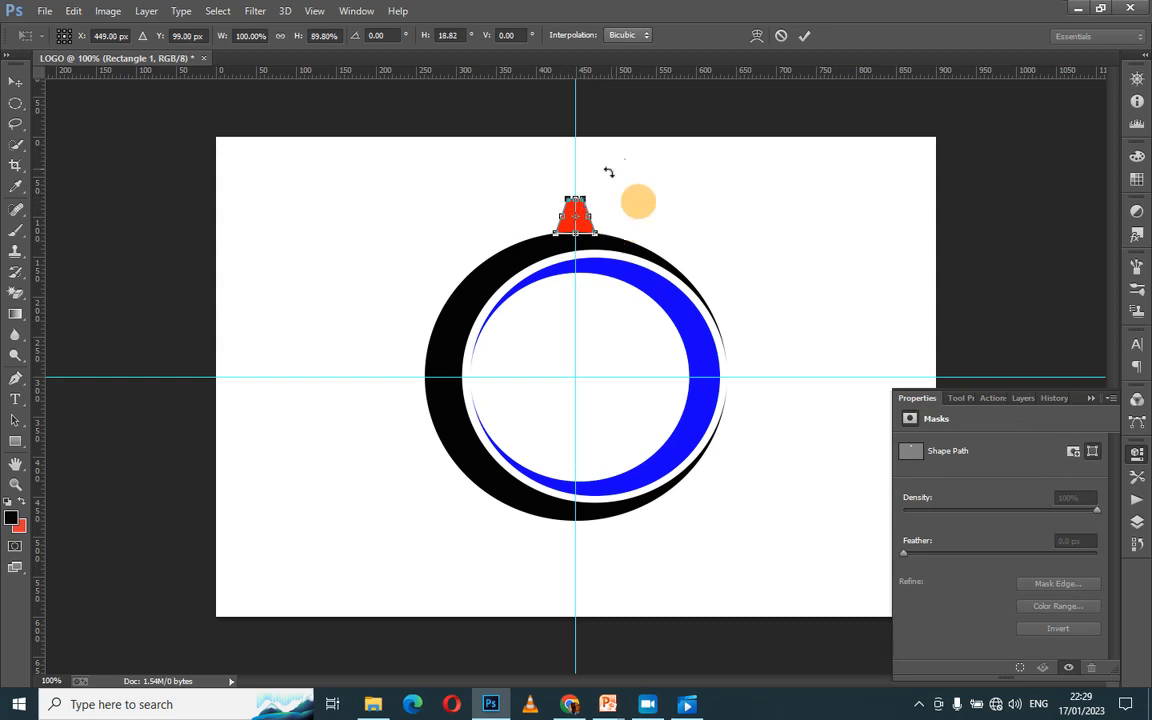
click(805, 36)
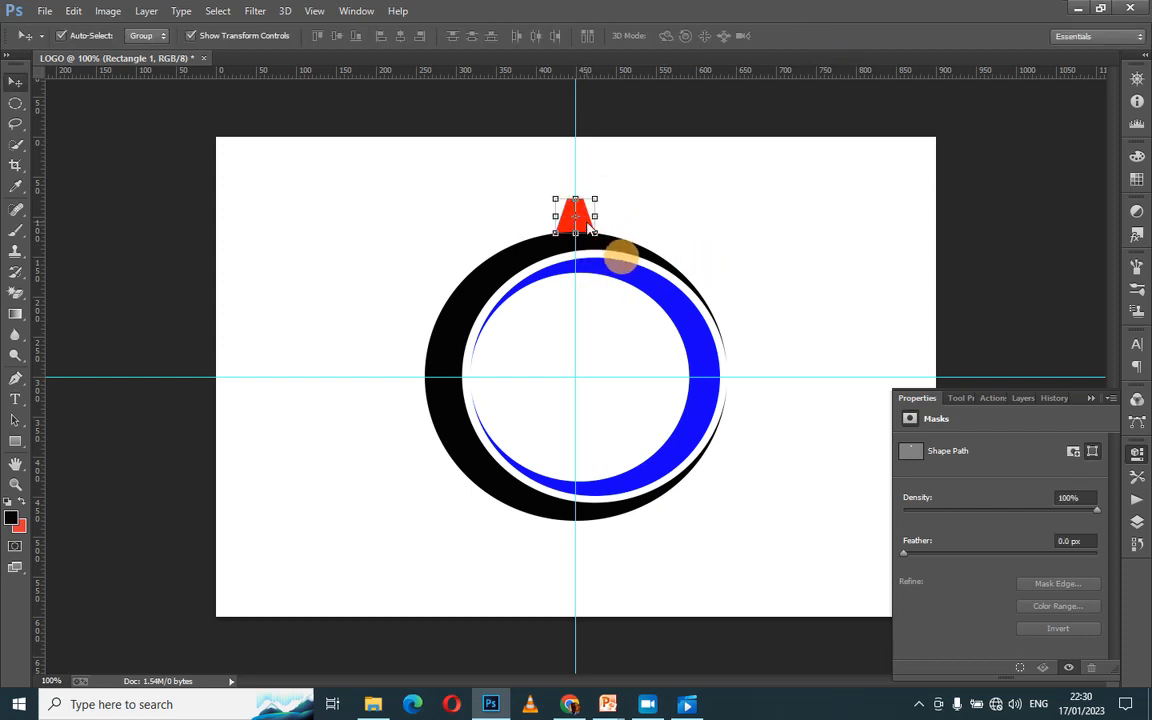
click(656, 200)
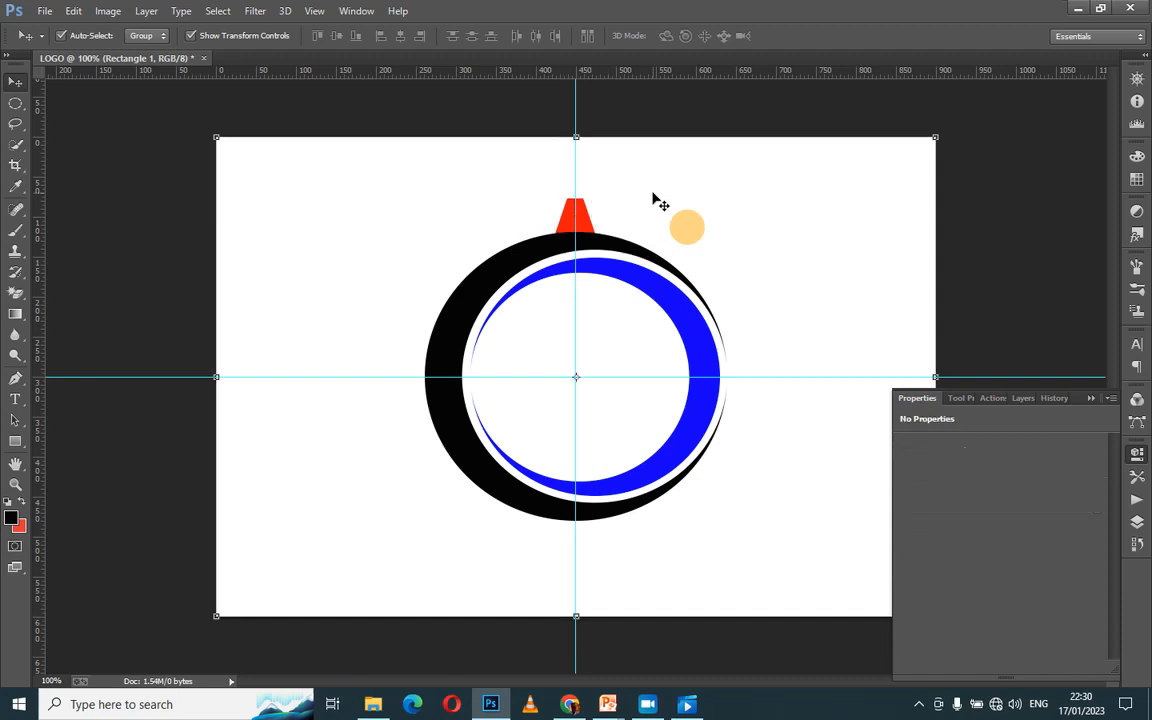
drag(656, 200, 583, 220)
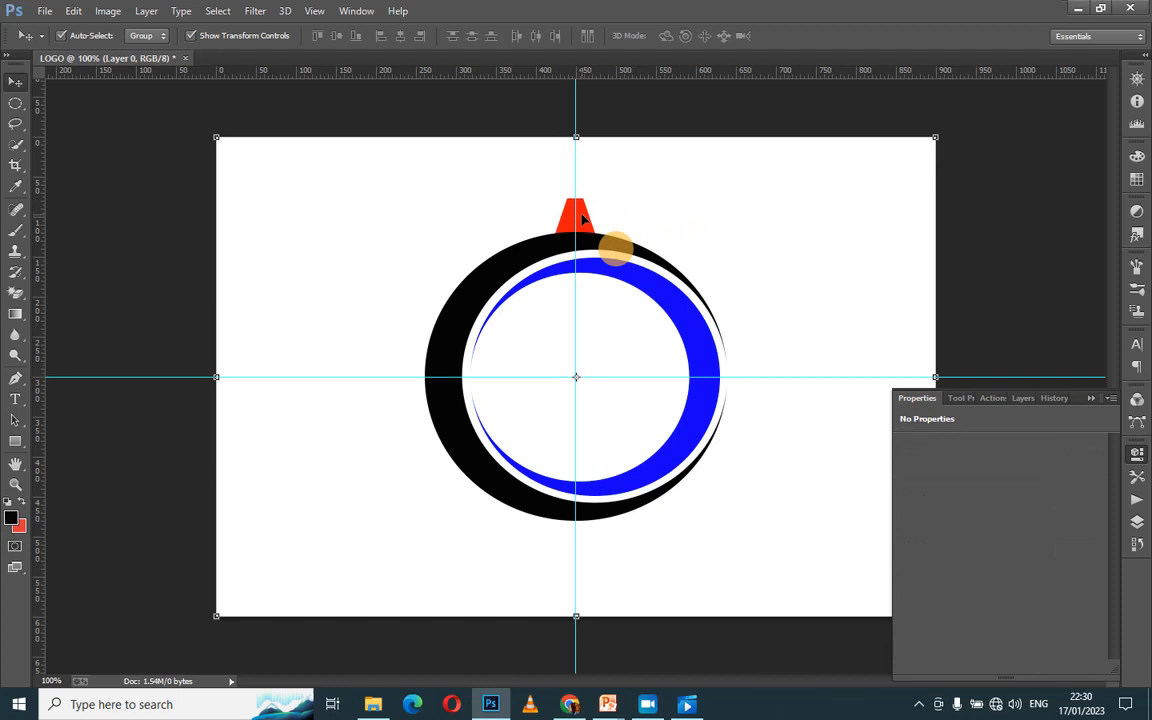
Step: Duplicate the red trapezoid's layer, Rectangle 1
click(583, 218)
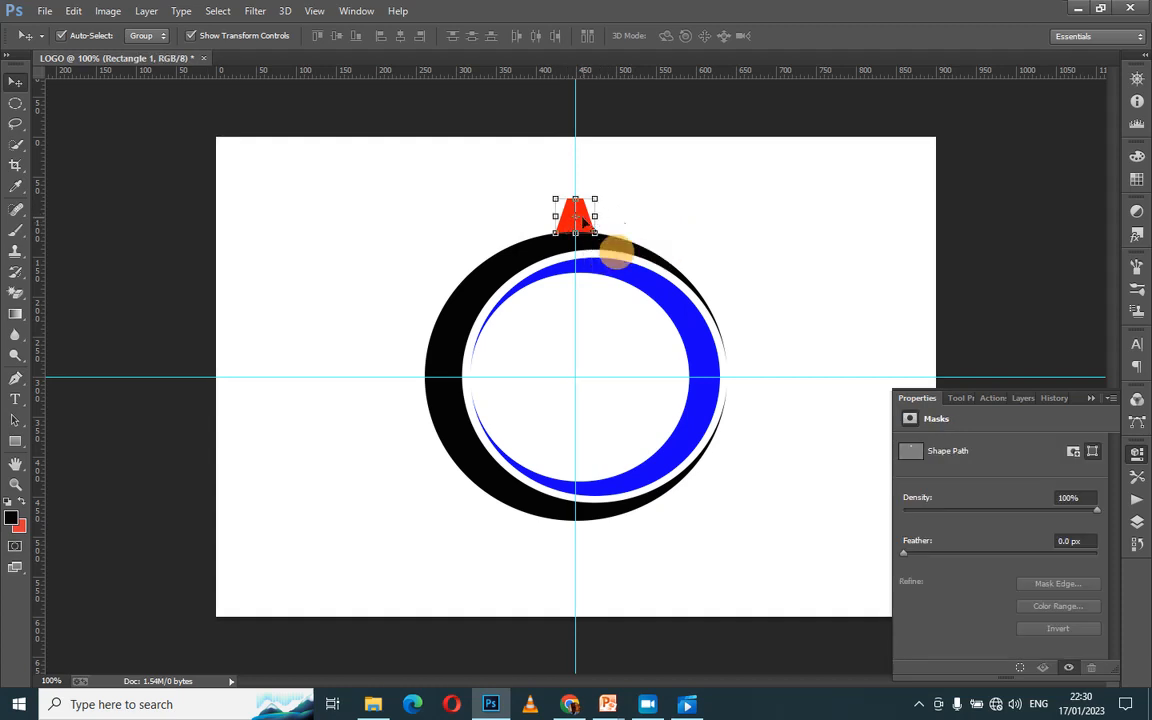
click(1091, 398)
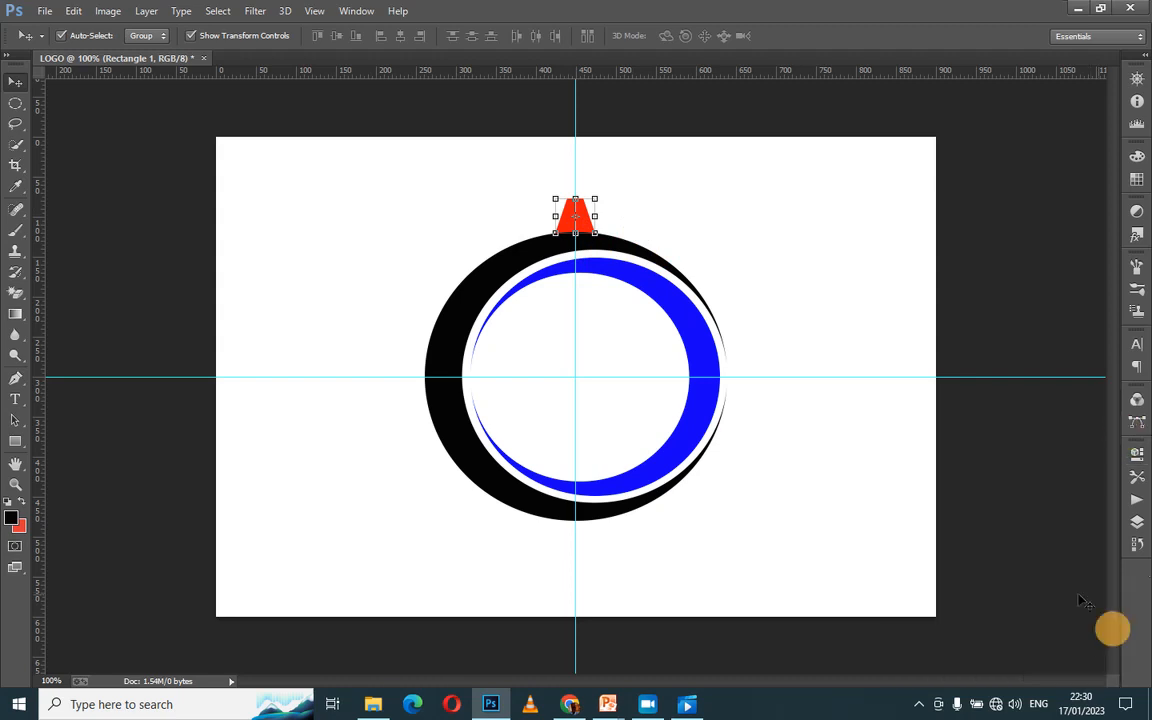
click(1137, 522)
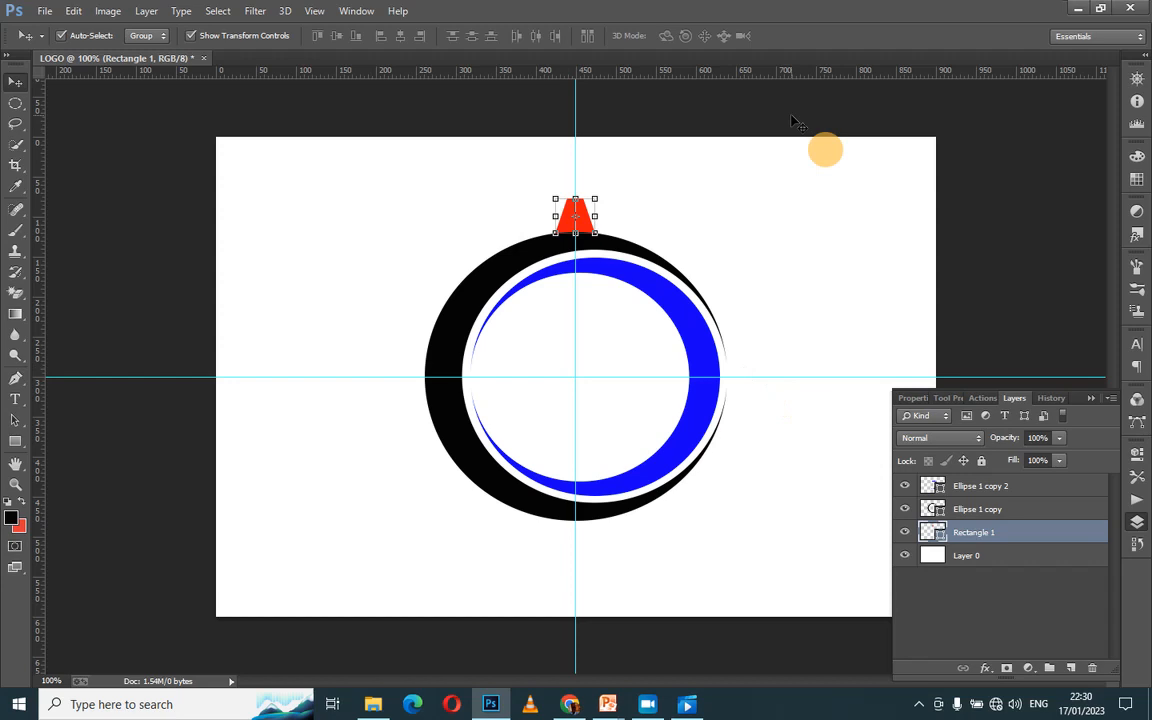
key(ctrl+j)
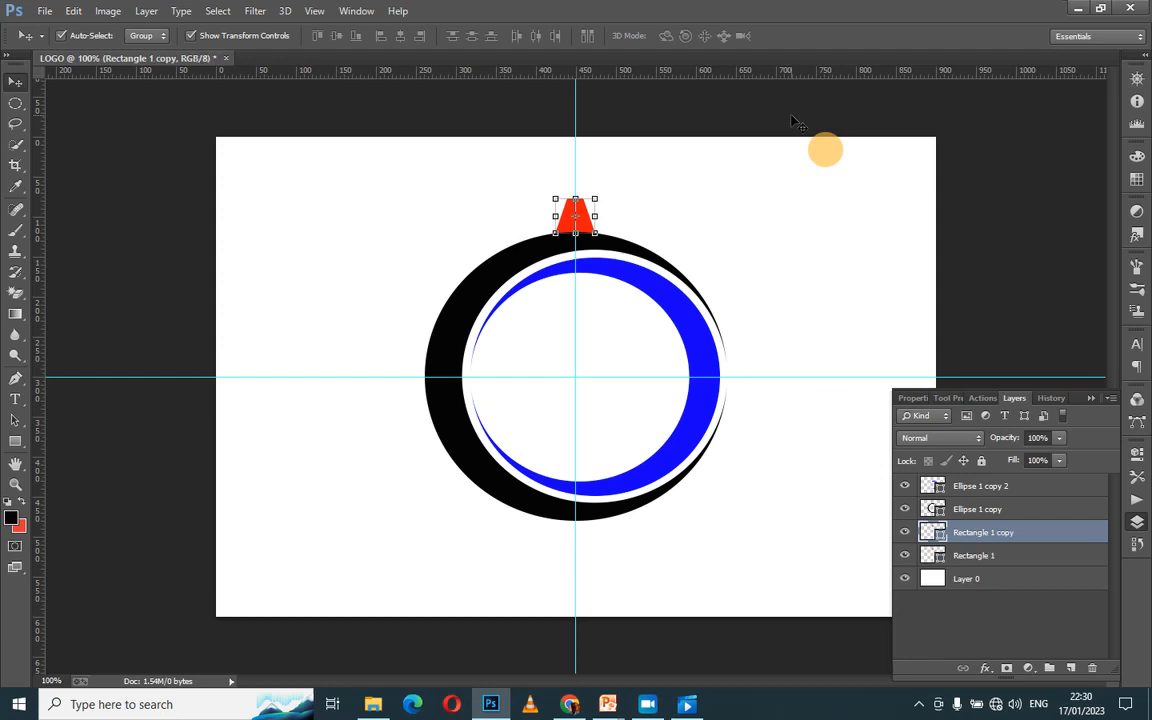
Step: Move the trapezoid copy about 84 px right, clear of the original above the crescent
key(Right)
key(Right)
key(Right)
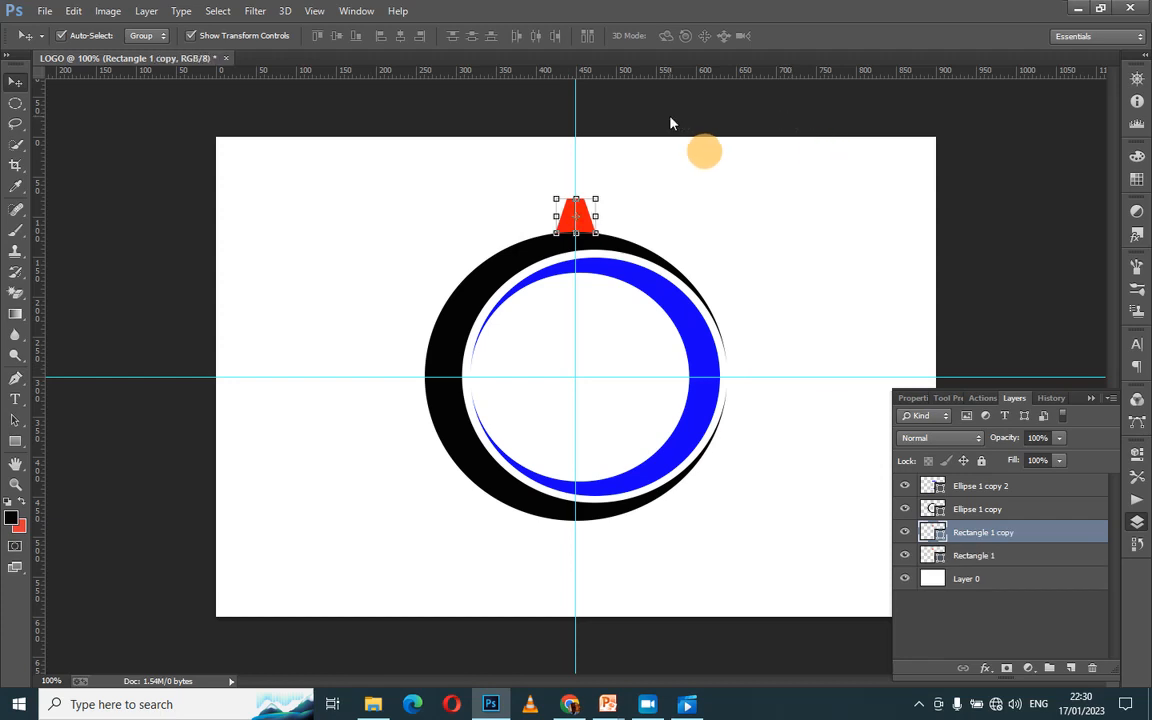
key(Right)
key(Right)
key(Right)
key(Right)
key(Right)
key(Right)
key(Right)
key(Right)
key(Right)
key(Right)
key(Right)
key(Right)
key(Right)
key(Right)
key(Right)
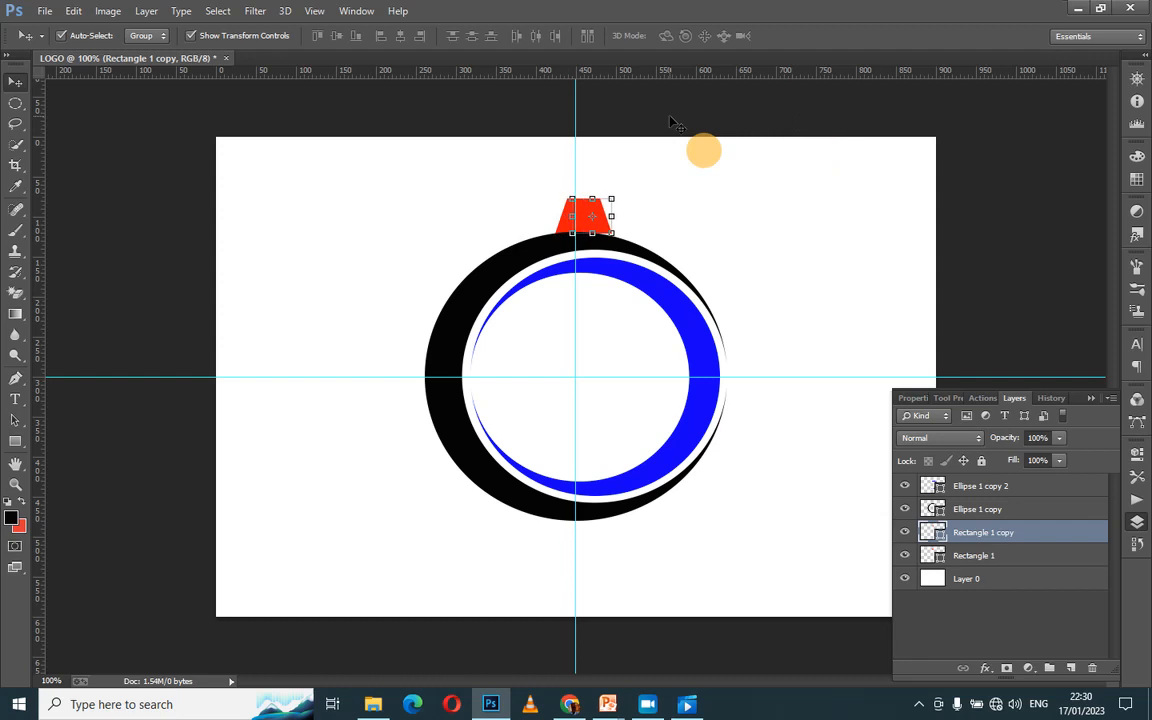
key(Right)
key(Right)
key(Right)
key(Right)
key(Right)
key(Right)
key(Right)
key(Right)
key(Right)
key(Right)
key(Right)
key(Right)
key(Right)
key(Right)
key(Right)
key(Right)
key(Right)
key(Right)
key(Right)
key(Right)
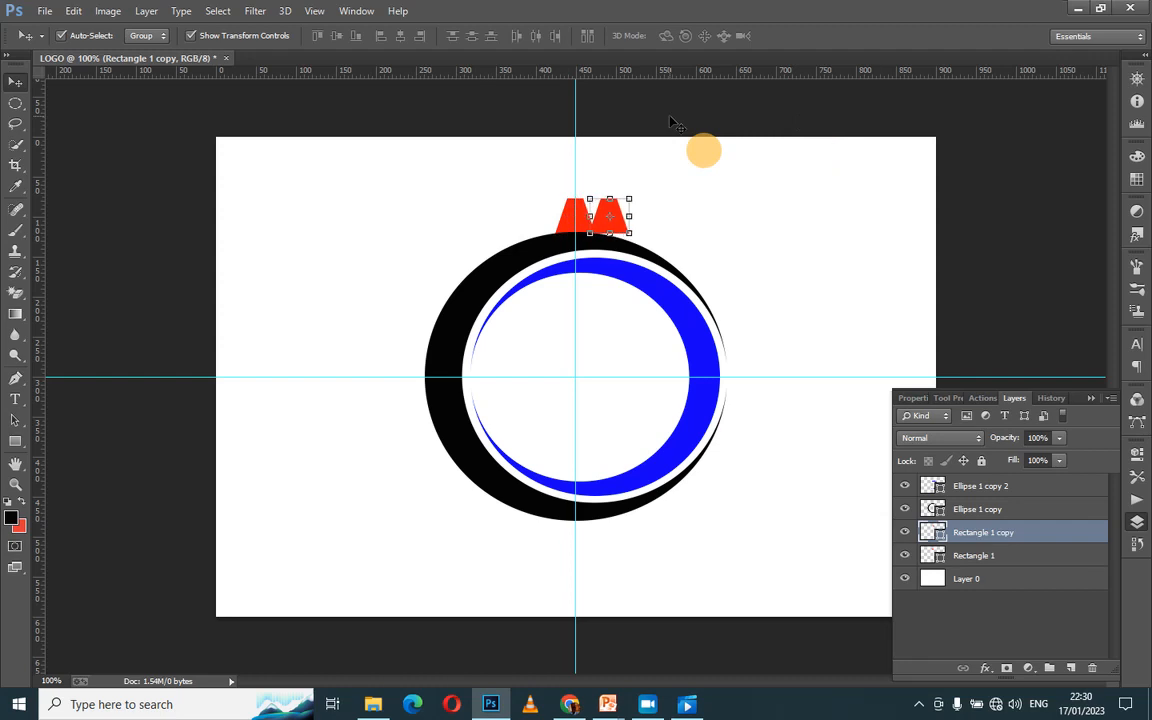
key(Right)
key(Right)
key(Right)
key(Right)
key(Right)
key(Right)
key(Right)
key(Right)
key(Right)
key(Right)
key(Right)
key(Right)
key(Right)
key(Right)
key(Right)
key(Right)
key(Right)
key(Right)
key(Right)
key(Right)
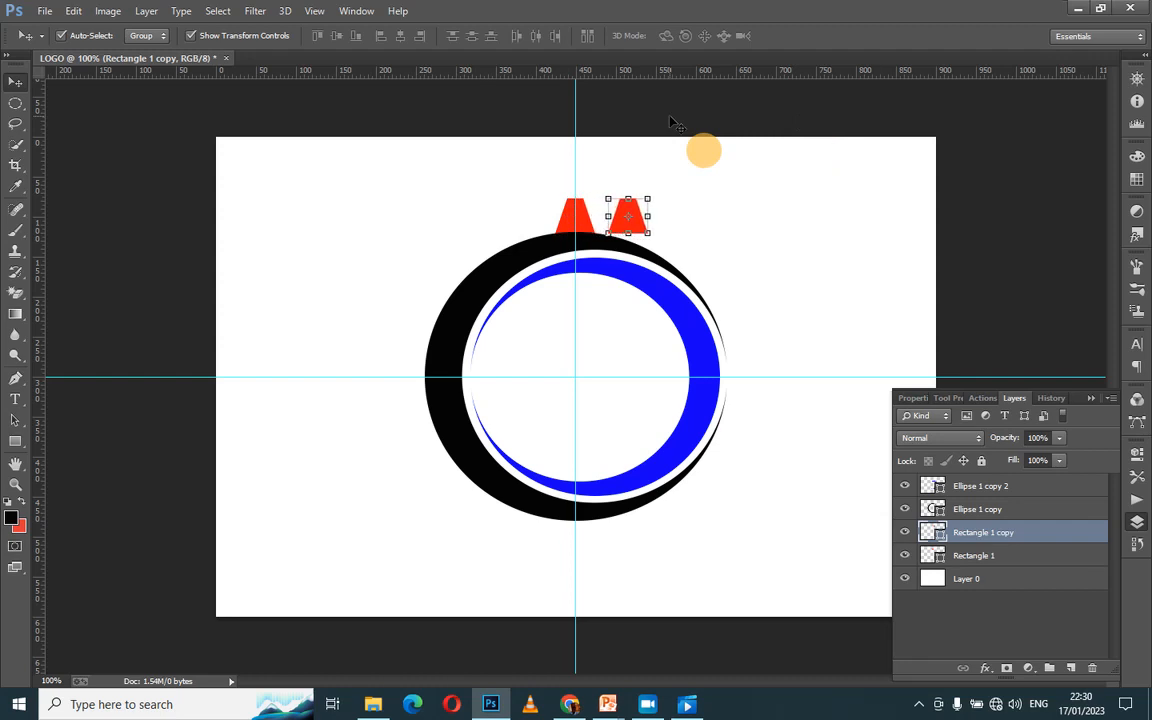
key(Right)
key(Right)
key(Right)
key(Right)
key(Right)
key(Right)
key(Right)
key(Right)
key(Right)
key(Right)
key(Right)
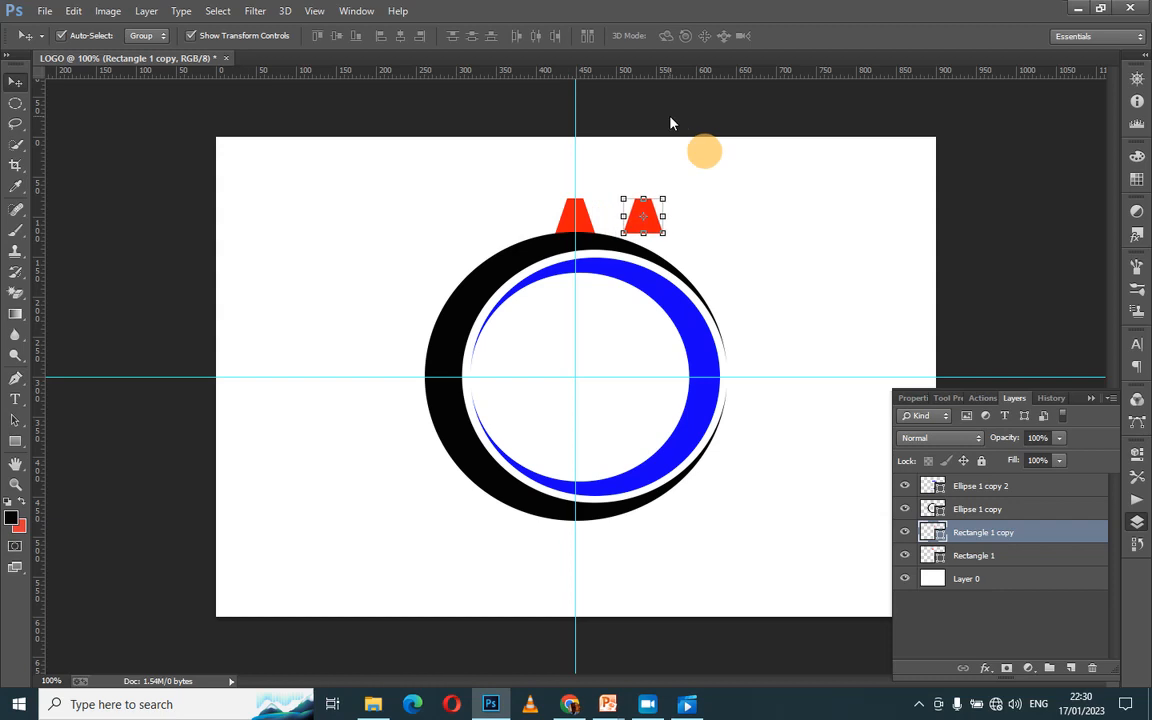
Step: Rotate the trapezoid copy by 51.12° and seat it on the black crescent's upper-right edge, centred near X 616, Y 176 px
drag(650, 224, 706, 290)
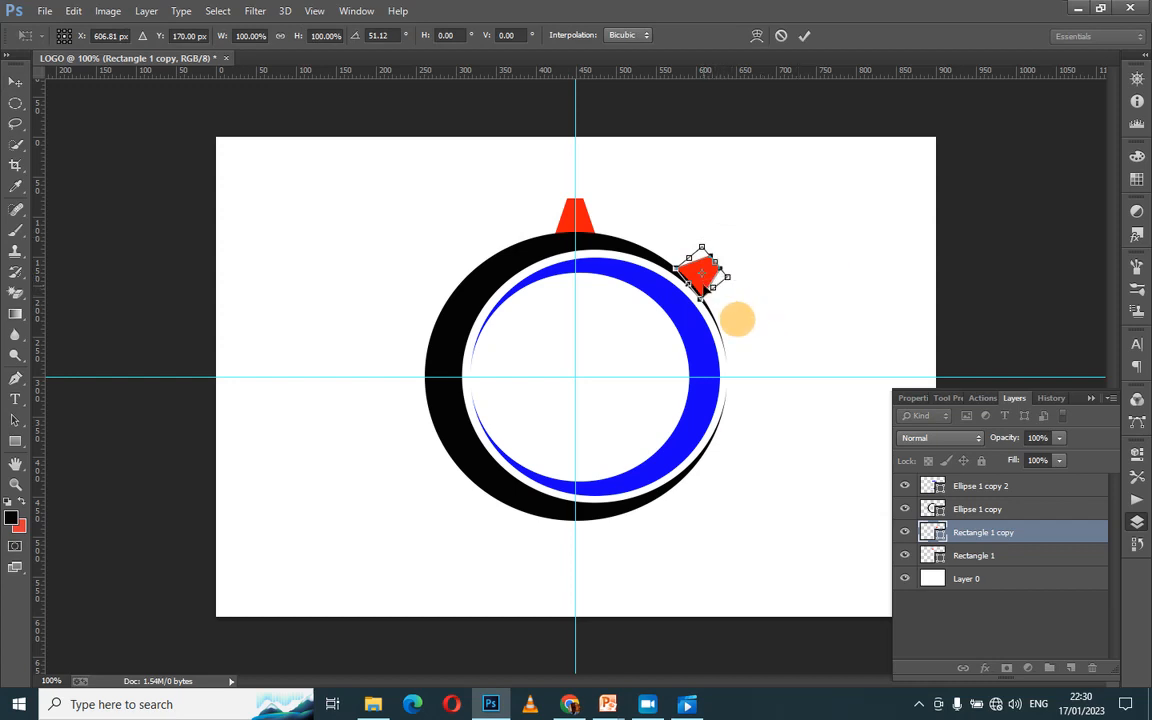
drag(705, 289, 710, 293)
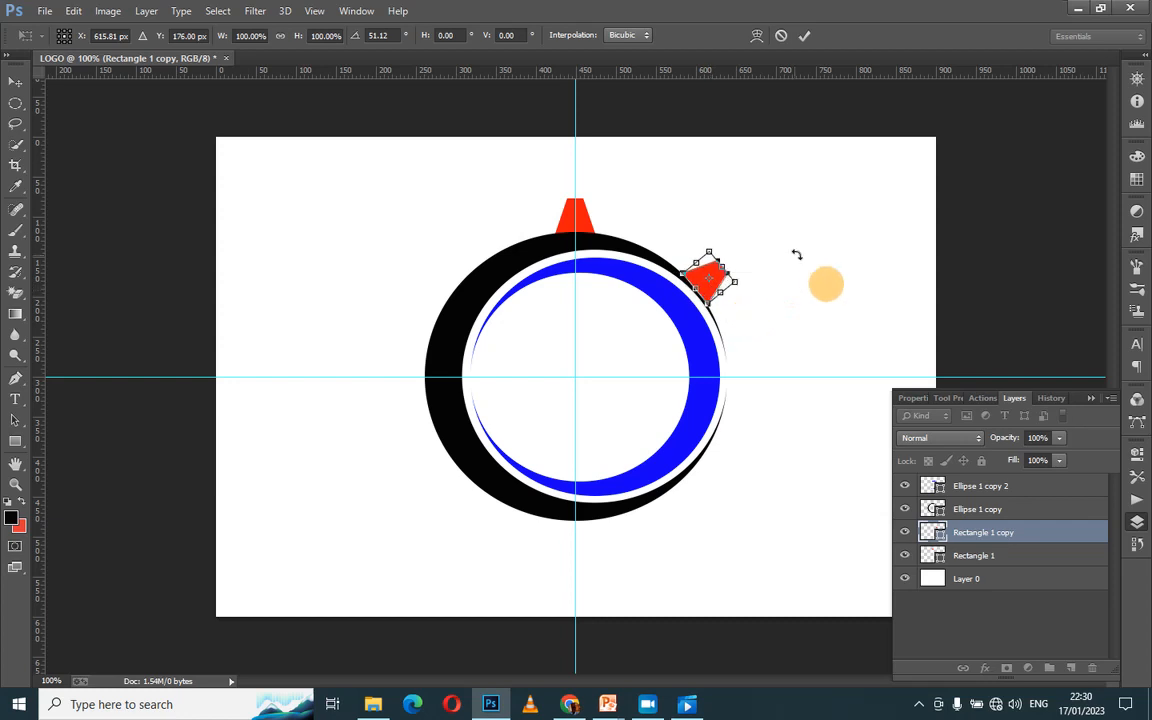
click(807, 38)
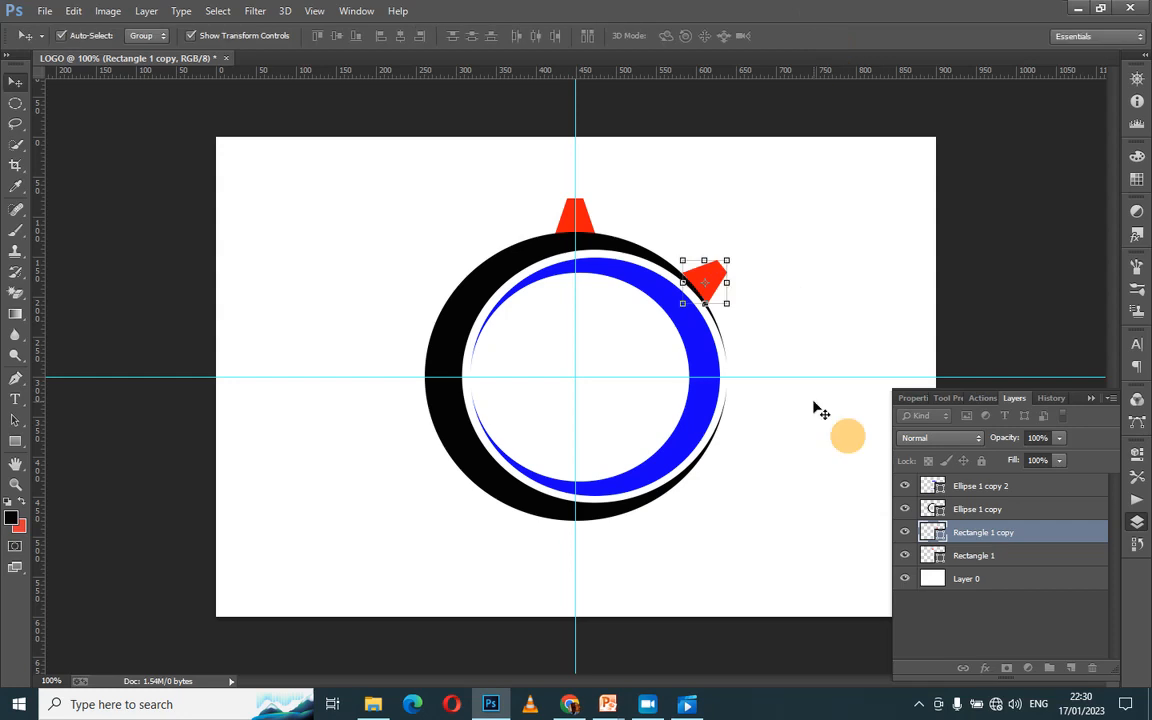
click(770, 300)
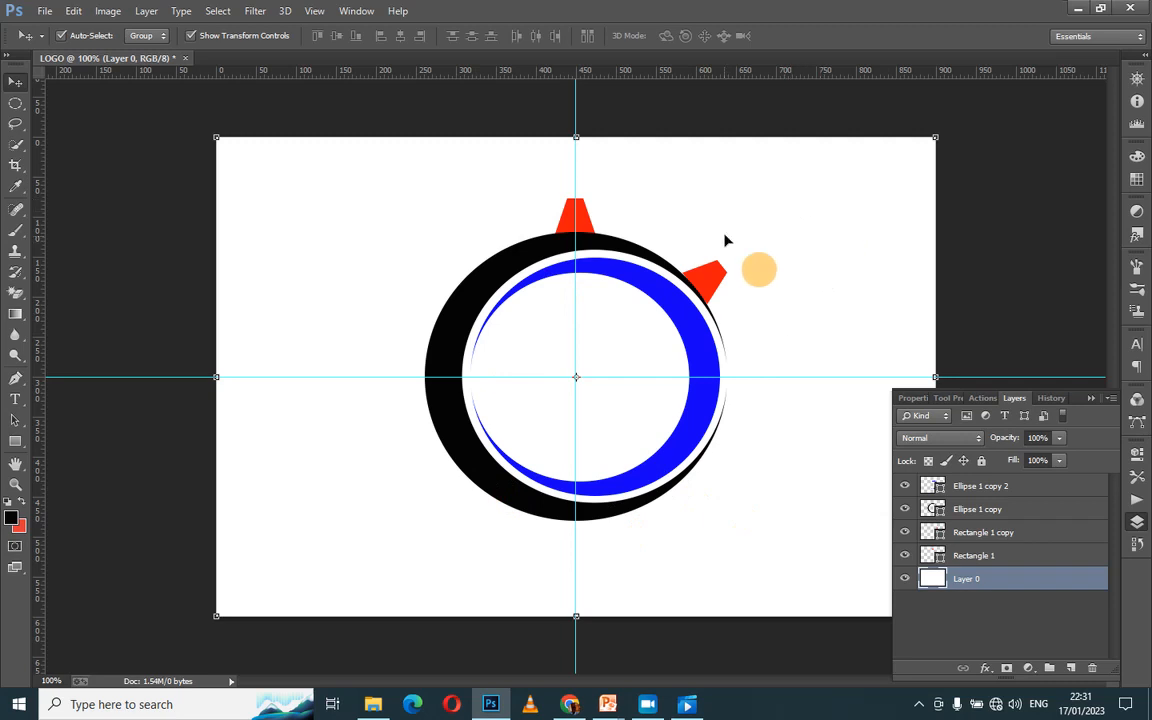
Step: Duplicate the angled upper-right trapezoid and nudge the new copy about 18 px down
click(707, 279)
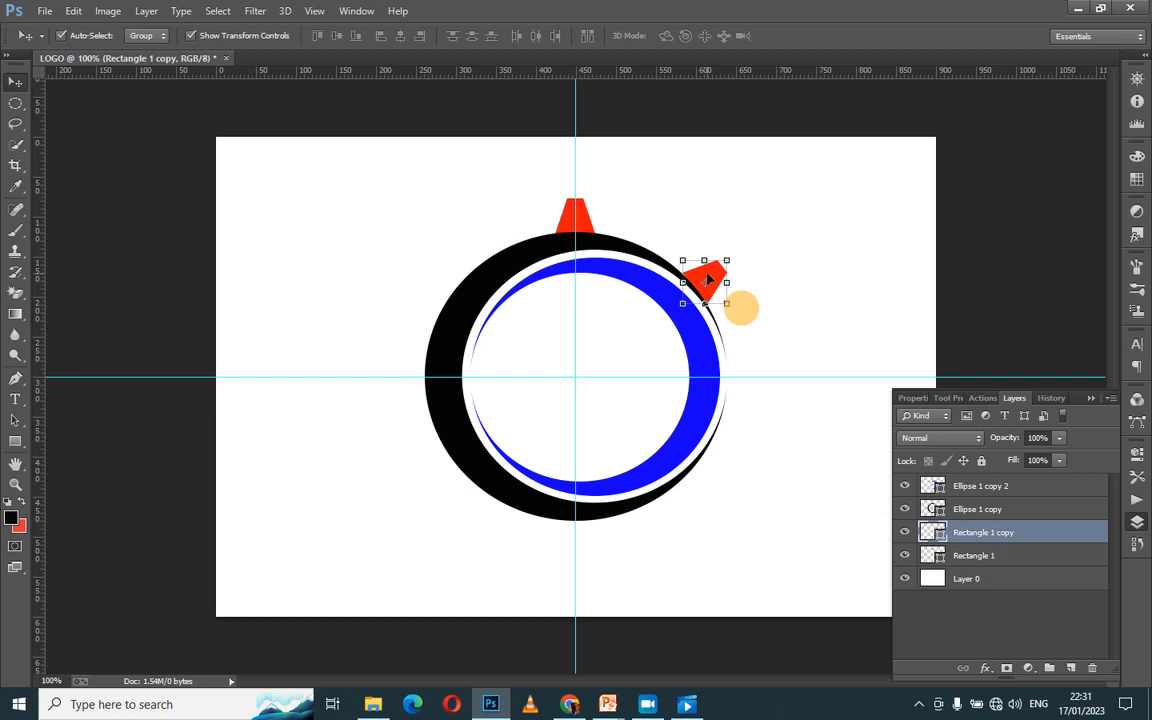
key(ctrl+j)
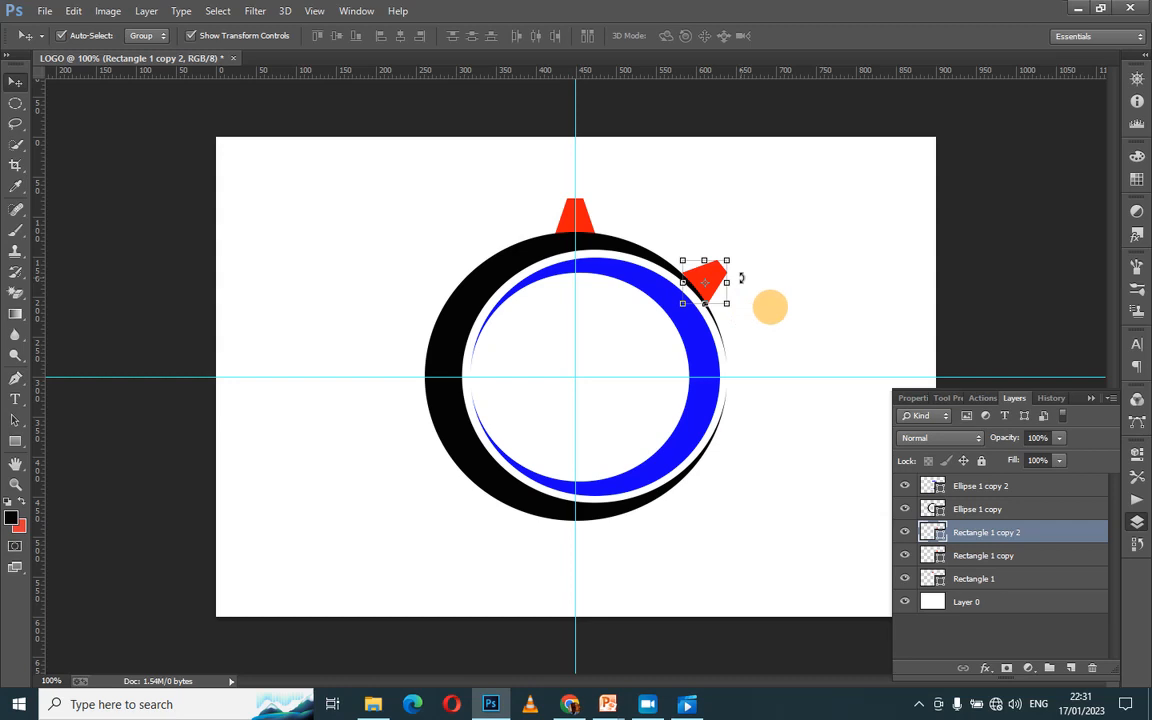
key(Down)
key(Down)
key(Down)
key(Down)
key(Down)
key(Down)
key(Down)
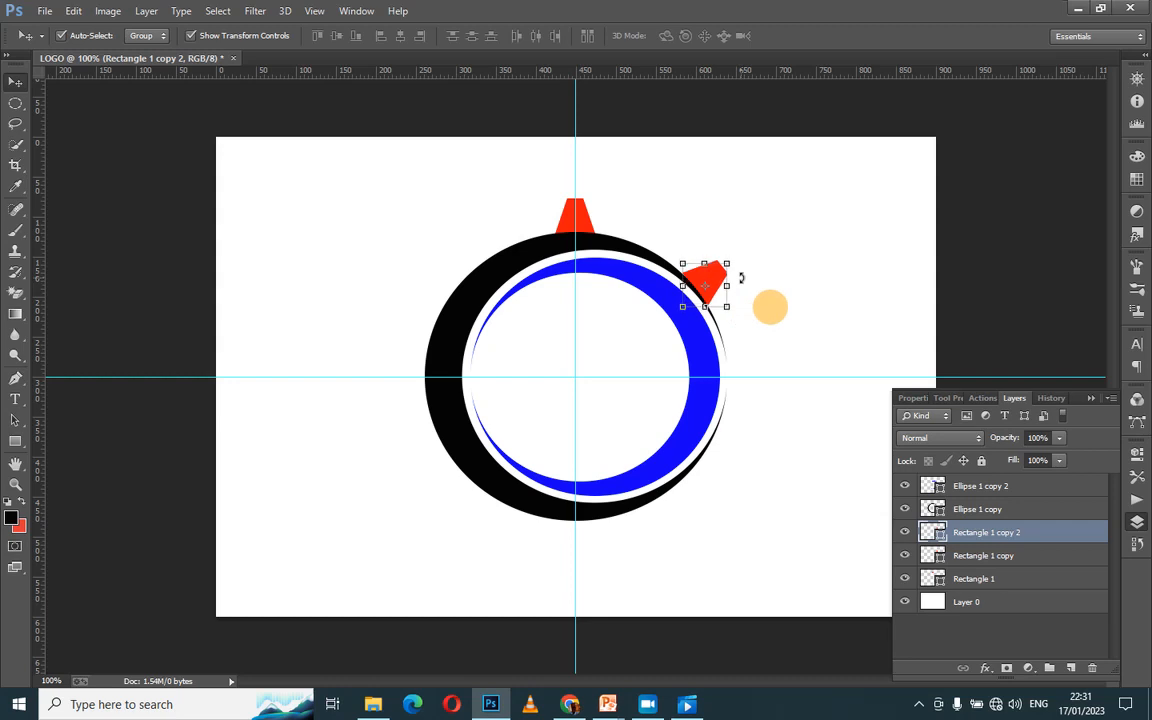
key(Down)
key(Down)
key(Down)
key(Down)
key(Down)
key(Down)
key(Down)
key(Down)
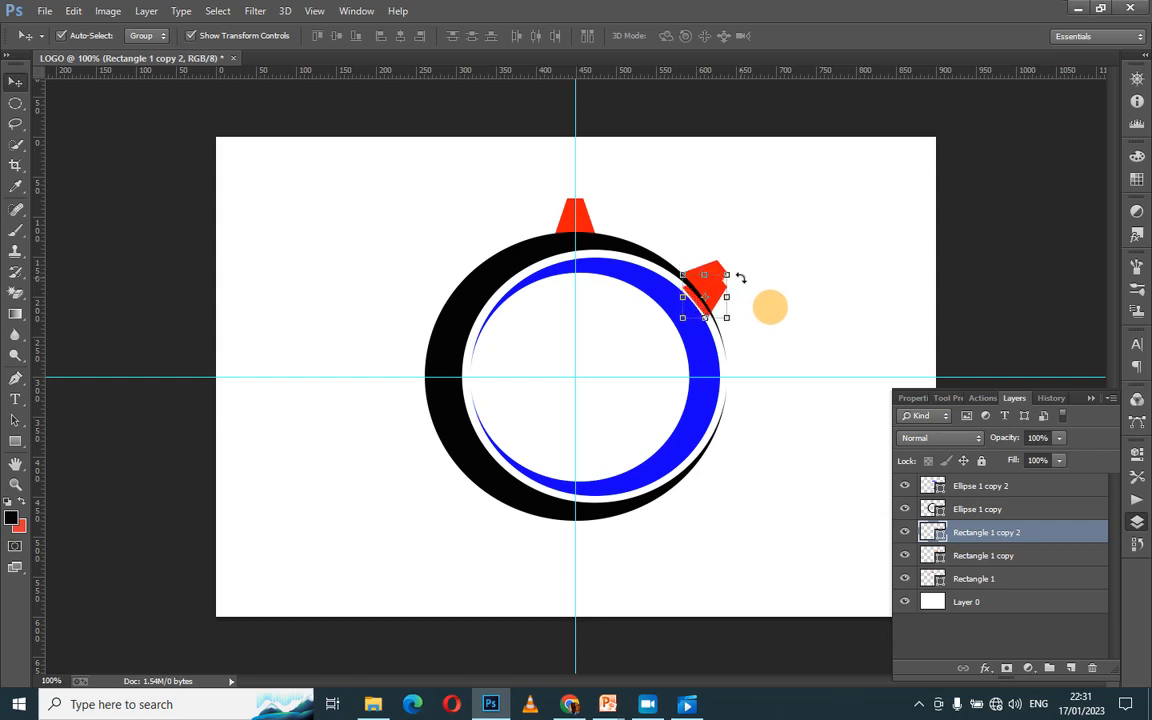
Step: Move the newest trapezoid copy beside the crescent's right edge on the horizontal guide and rotate it by 40.29° so it points outward
drag(714, 294, 786, 371)
click(774, 342)
click(744, 385)
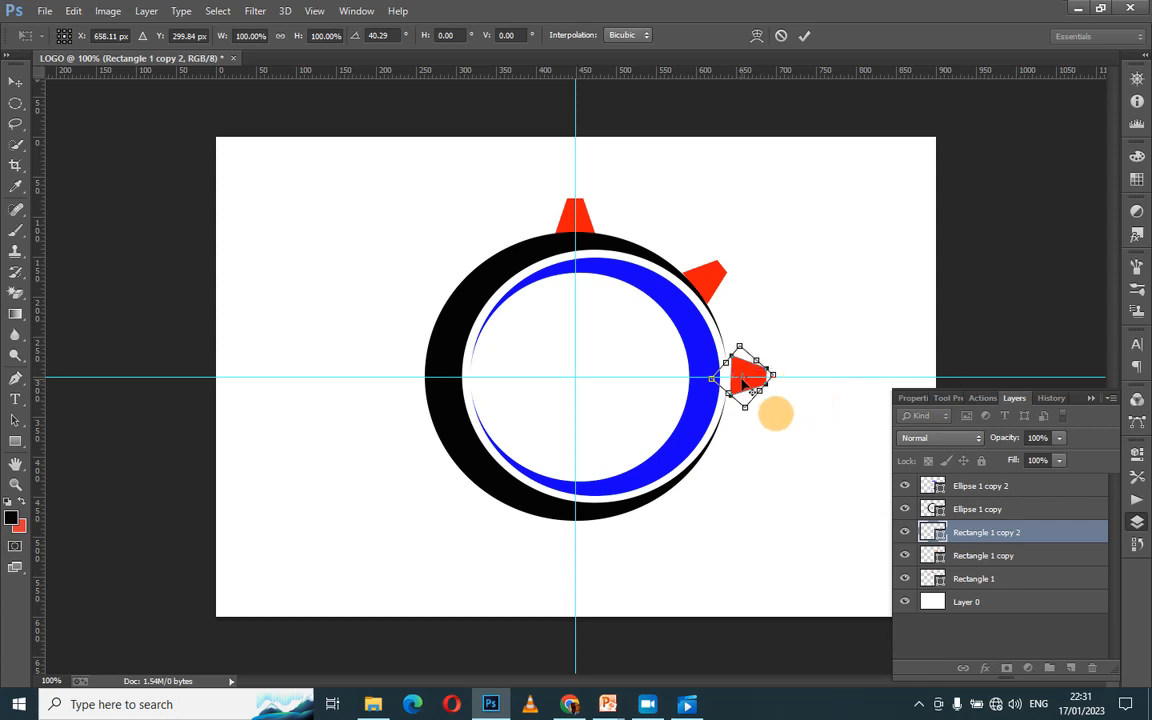
drag(742, 379, 732, 378)
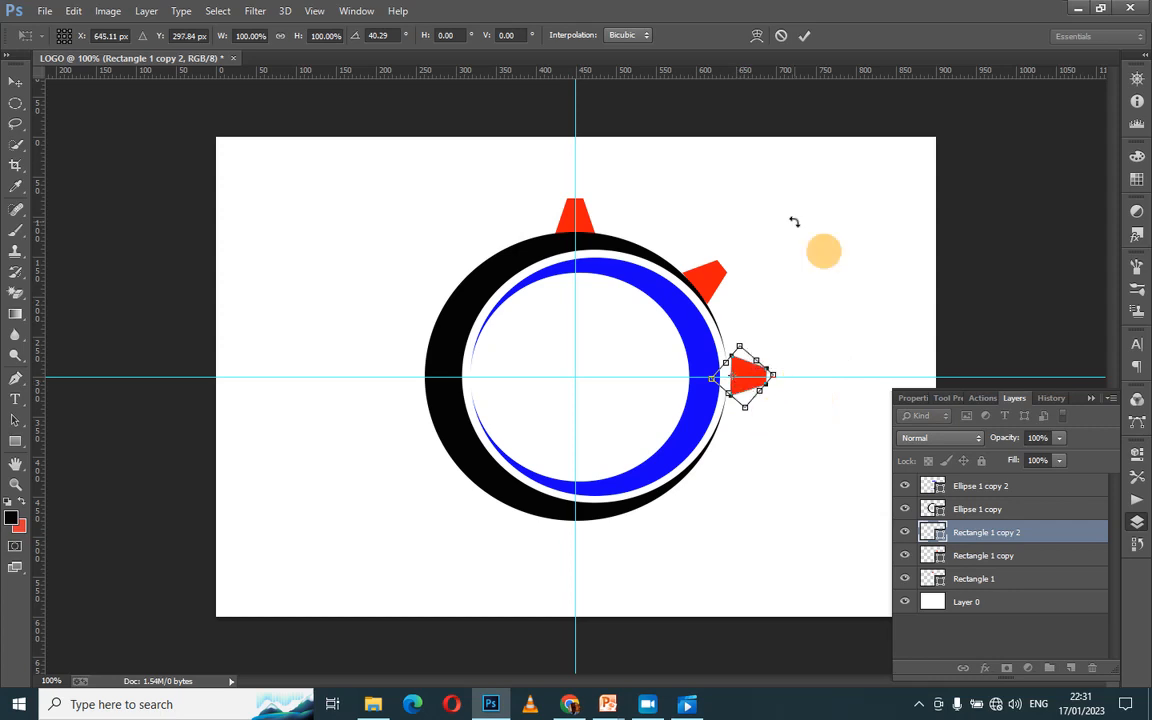
click(804, 36)
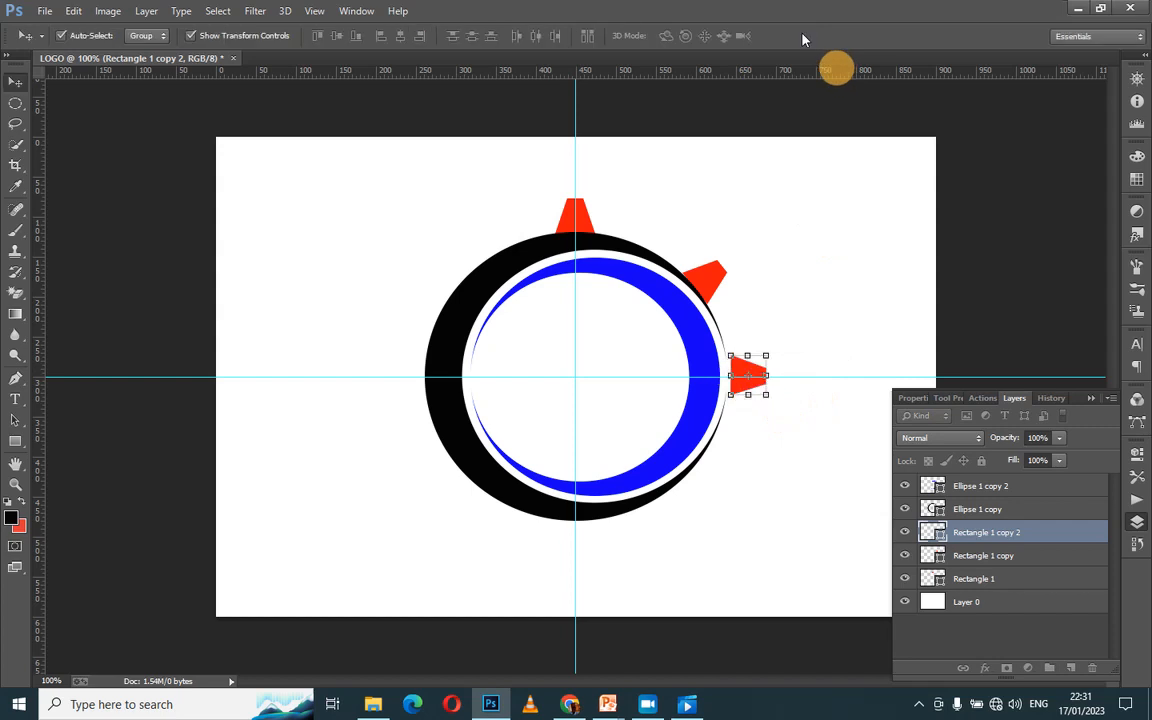
Step: Nudge the right-hand trapezoid about 8 px left against the black crescent's edge and centre it vertically on the horizontal guide
key(Left)
key(Left)
key(Left)
key(Left)
key(Left)
key(Left)
key(Left)
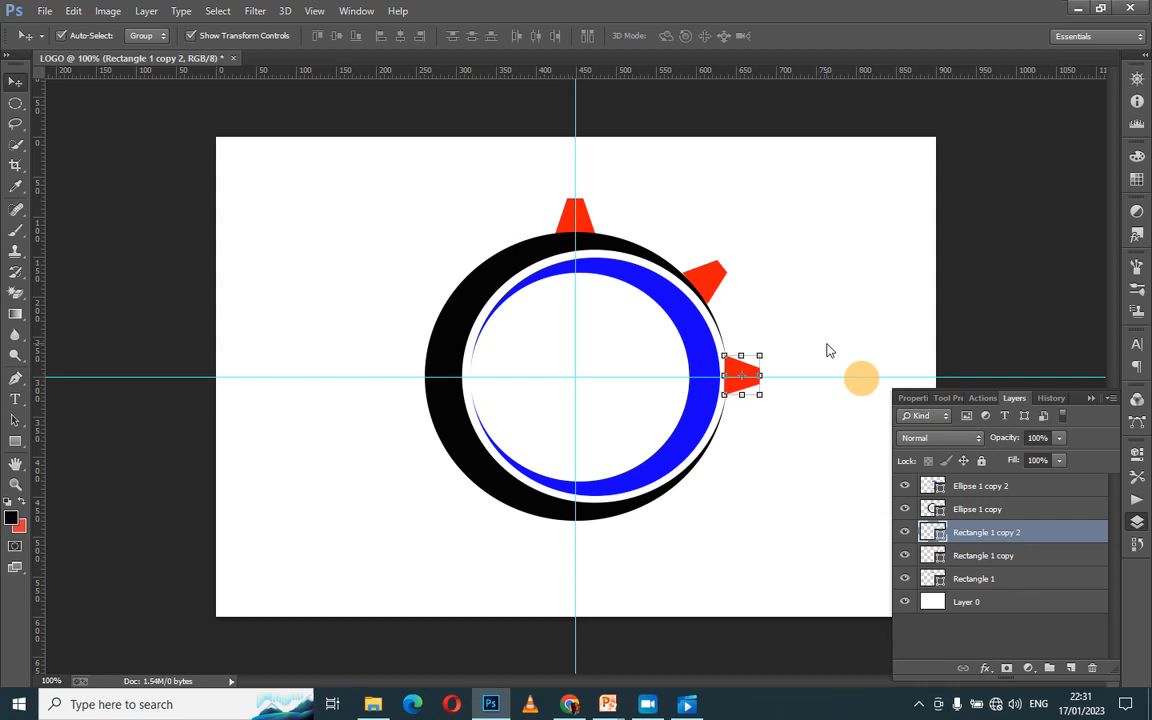
key(Down)
key(Down)
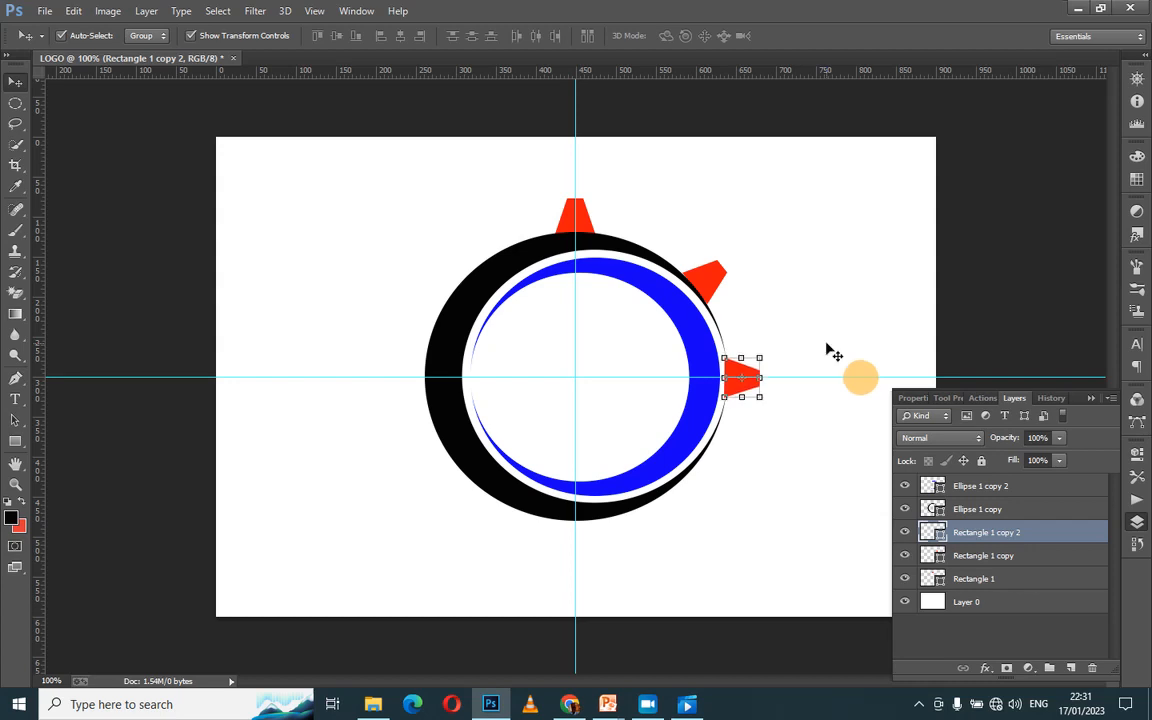
key(Up)
click(808, 290)
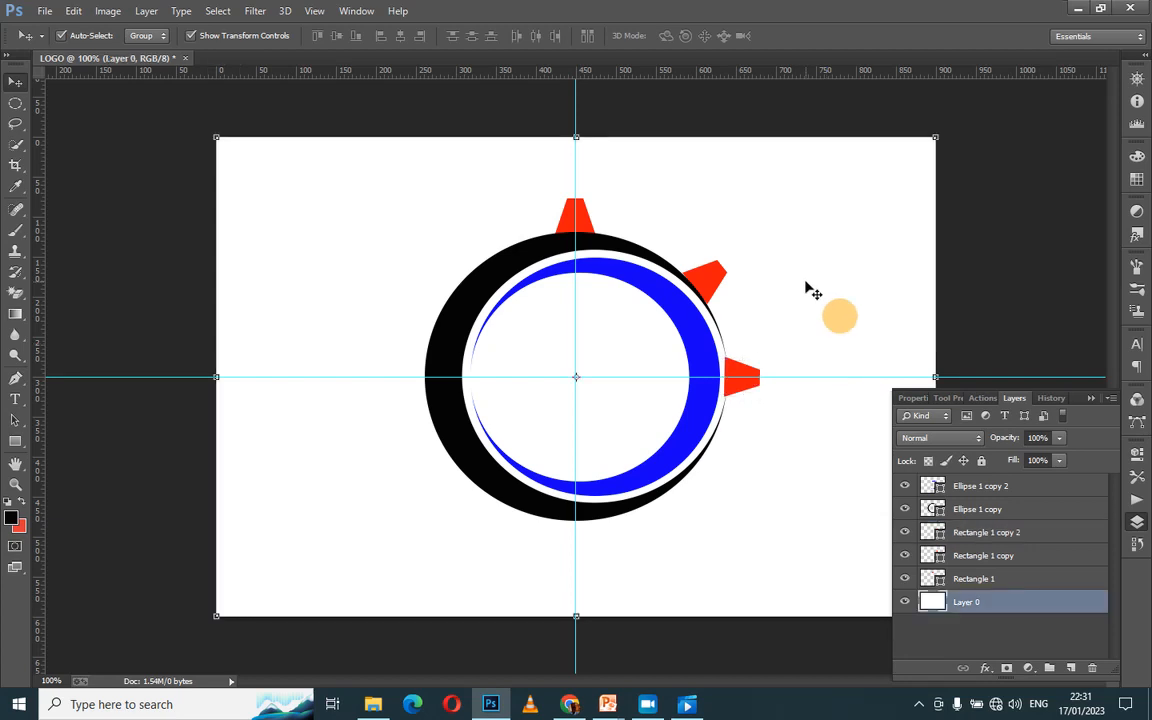
Step: Duplicate the right-hand trapezoid, move the copy down to the crescent's lower-right edge and rotate it by 39.54°
click(735, 390)
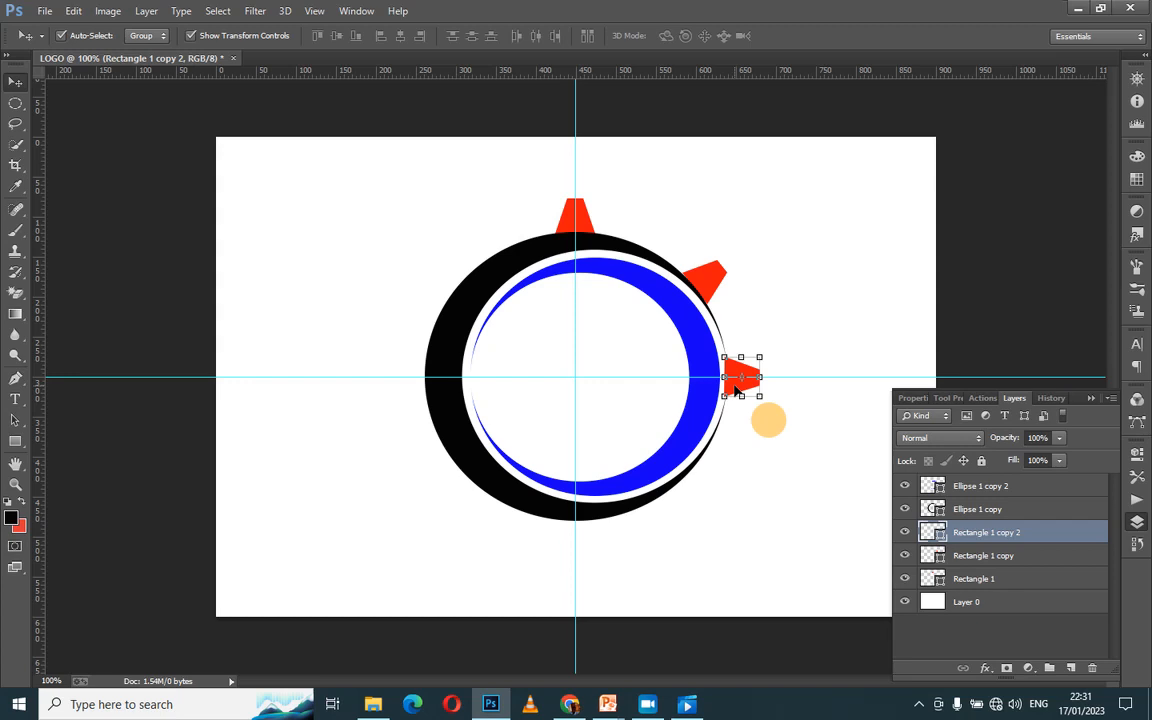
key(ctrl+j)
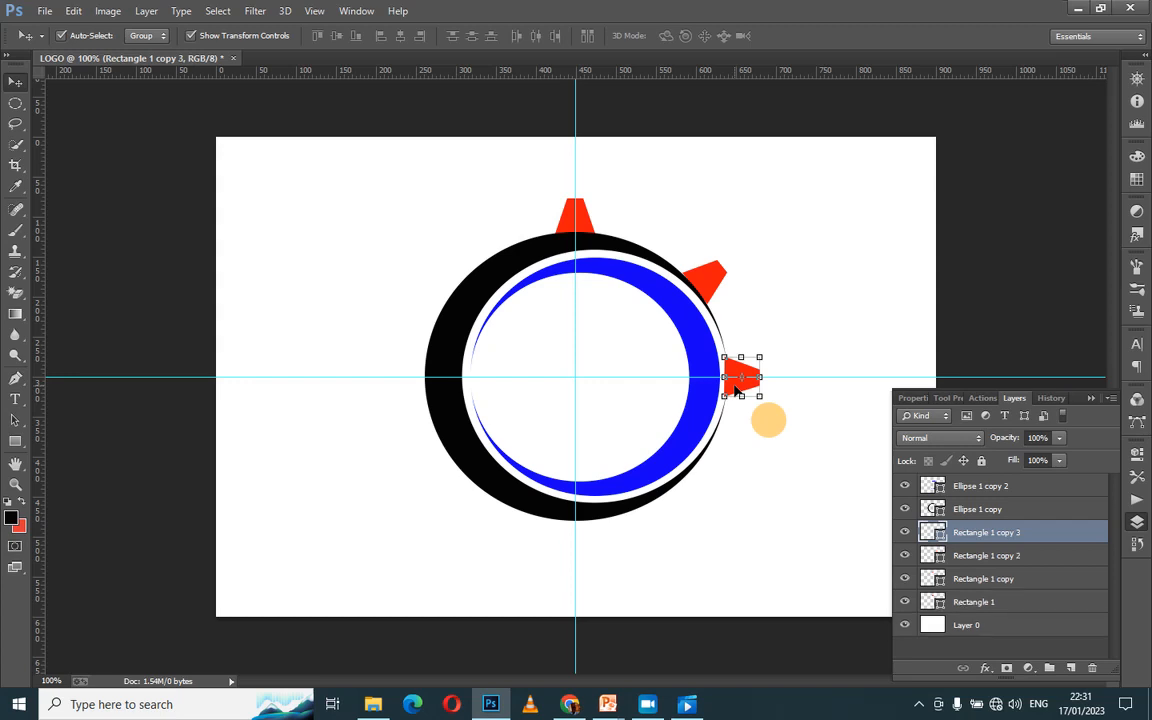
drag(735, 388, 741, 471)
key(ctrl+t)
drag(743, 469, 708, 470)
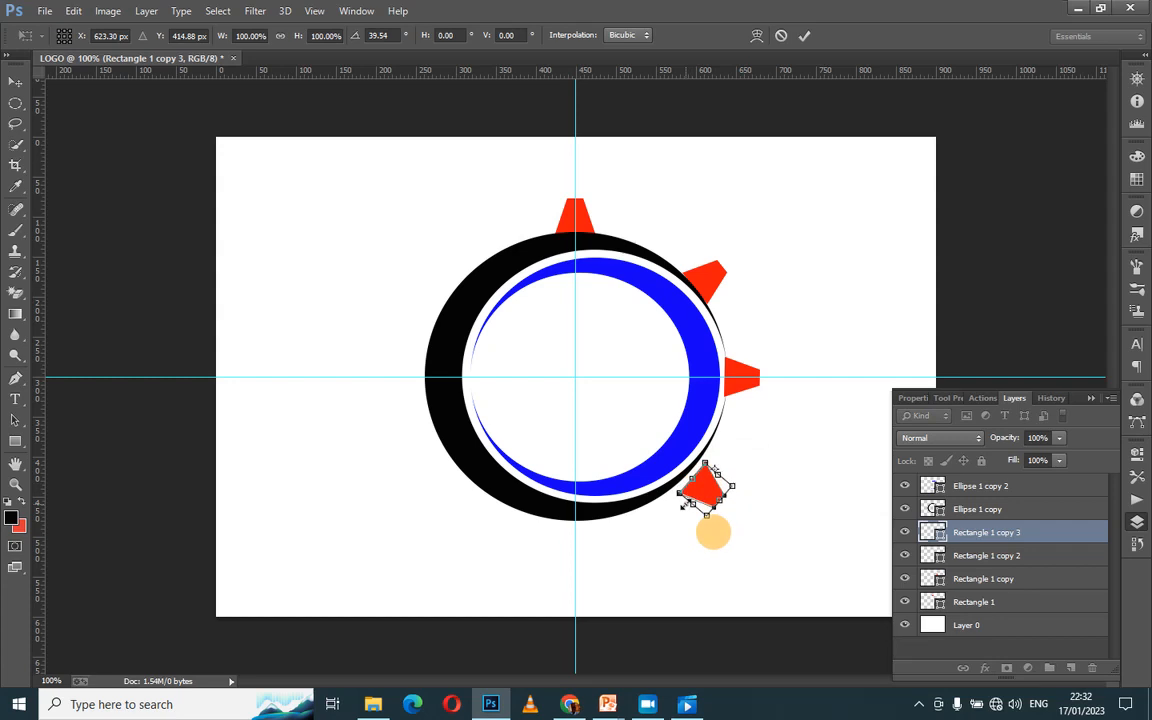
Step: Nudge the lower-right trapezoid left against the black crescent, centred near X 592, Y 440 px, and apply the transform
key(Left)
key(Left)
key(Left)
key(Left)
key(Left)
key(Left)
key(Left)
key(Left)
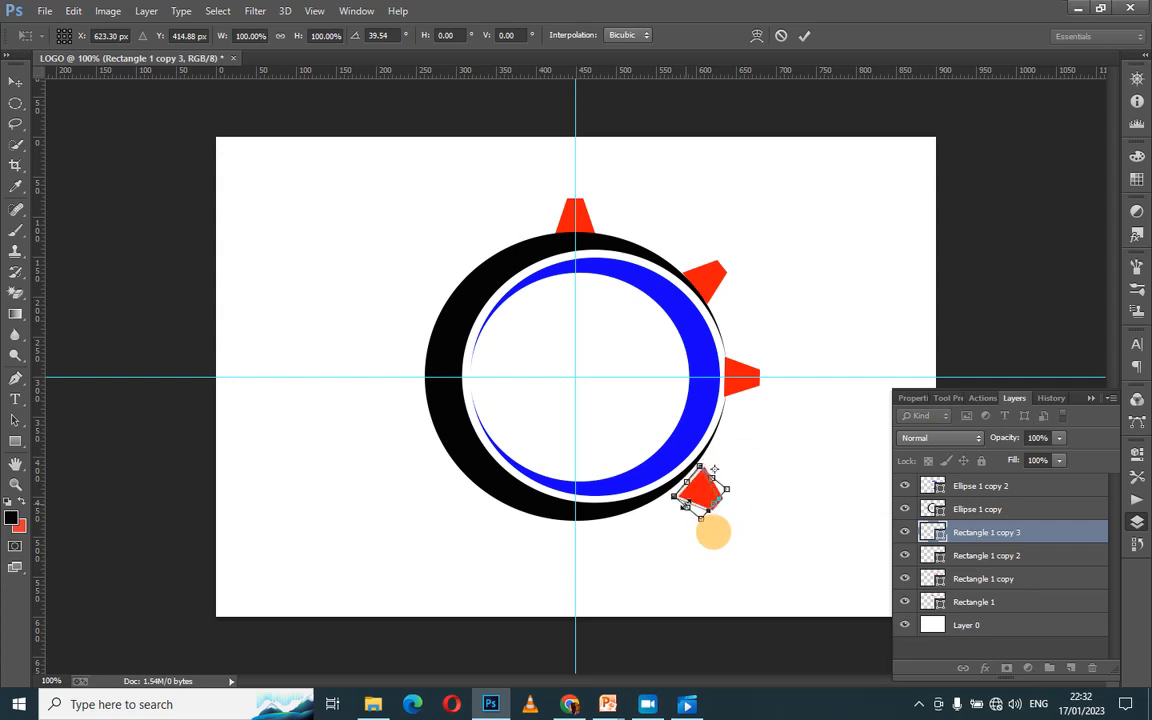
key(Left)
key(Left)
key(Left)
key(Left)
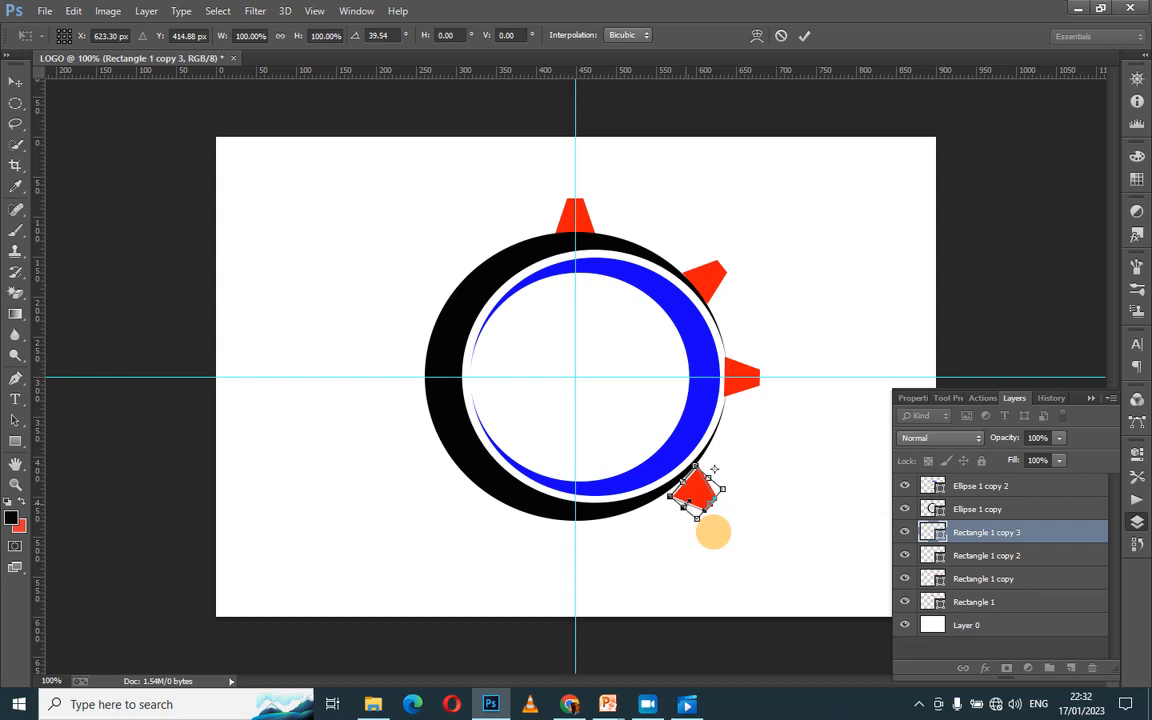
key(Left)
key(Left)
key(Left)
key(Left)
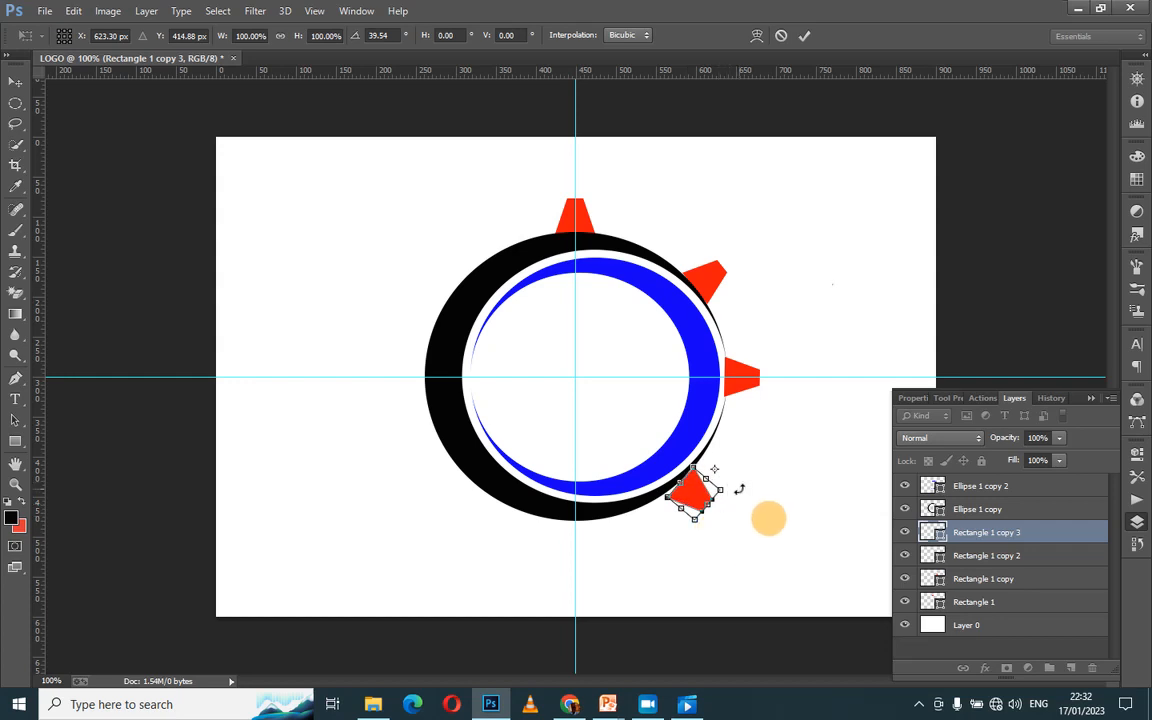
click(804, 35)
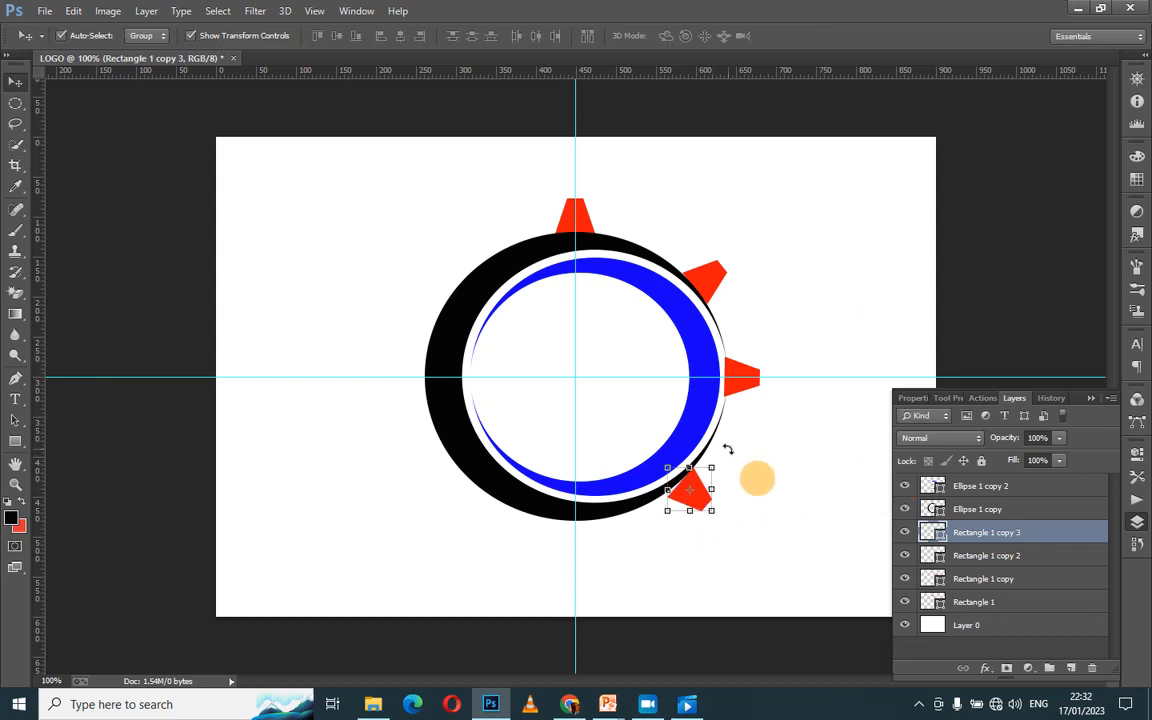
Step: Rotate the lower-right trapezoid by a further 8.84° and nudge it up to about Y 434 px
drag(727, 449, 735, 456)
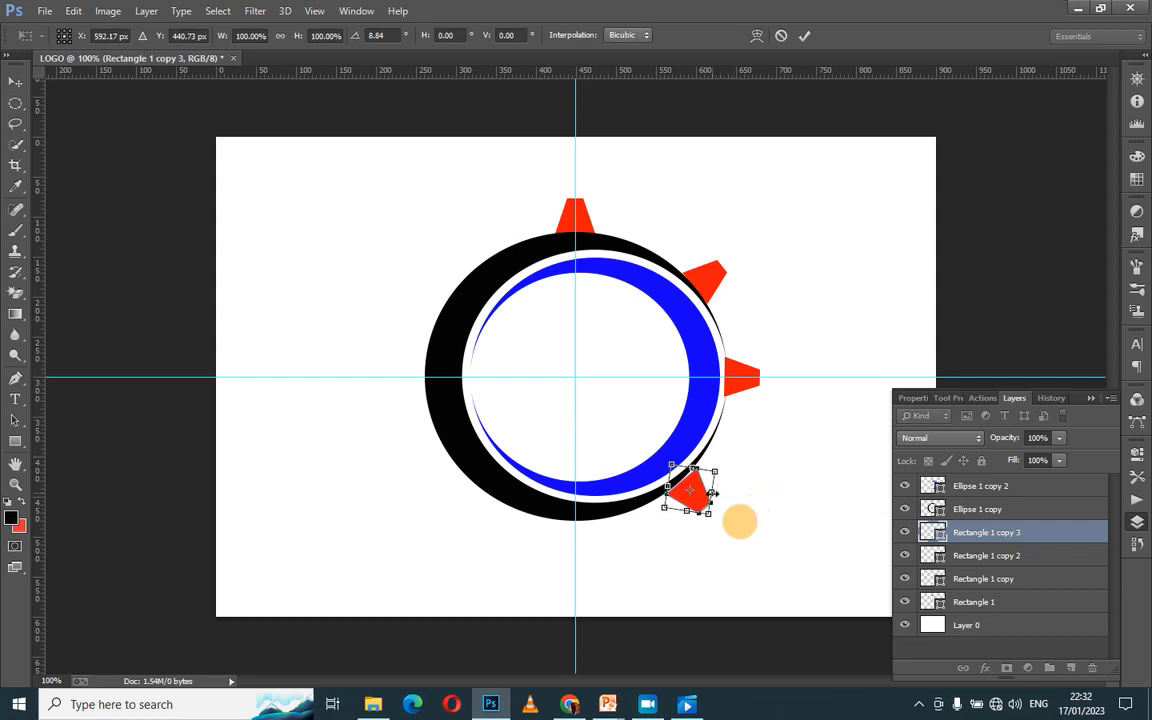
key(Up)
key(Up)
key(Up)
key(Up)
key(Up)
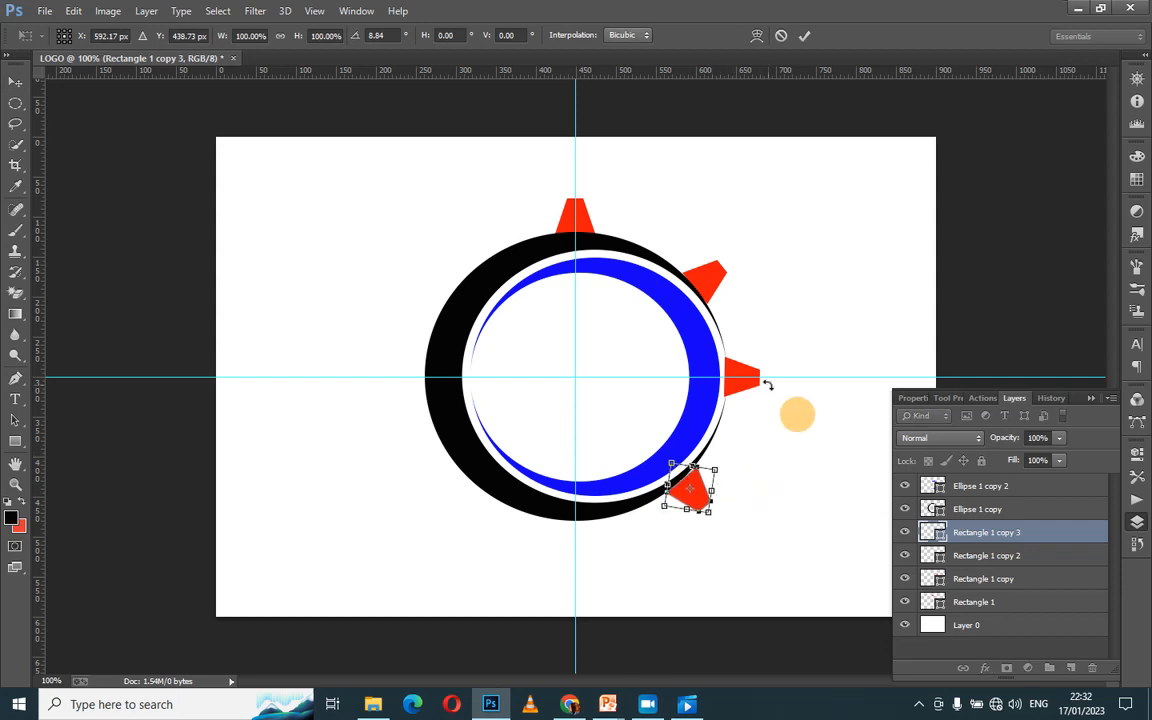
key(Up)
key(Up)
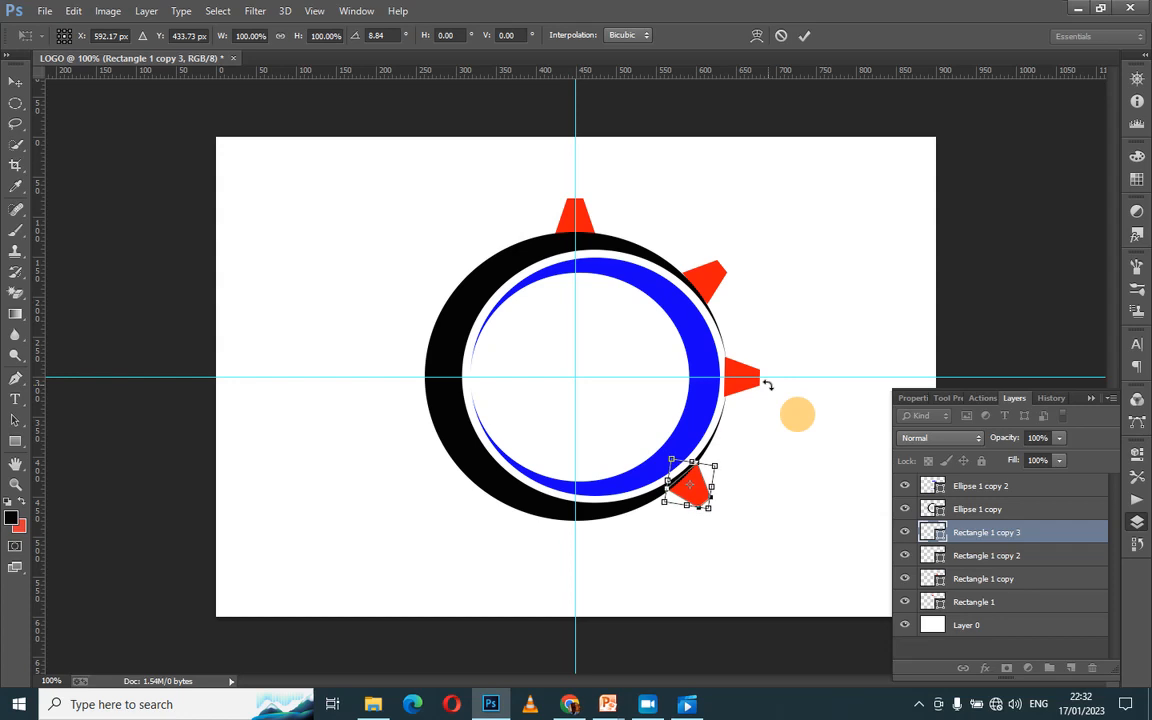
click(806, 36)
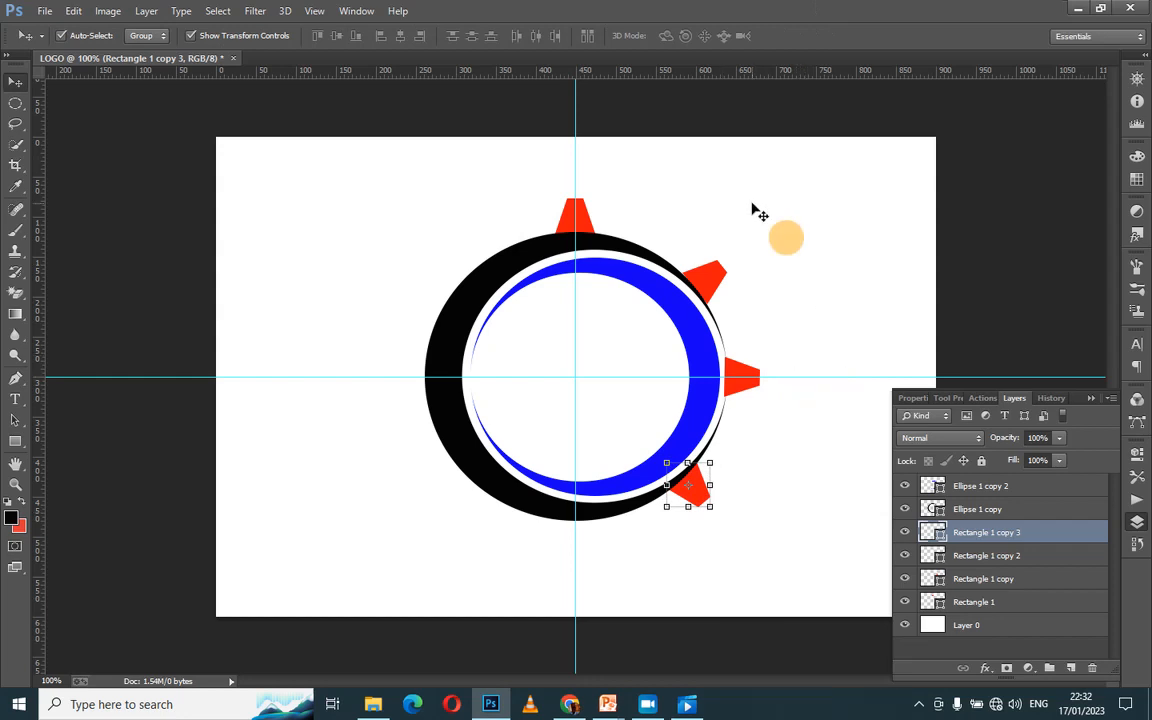
Step: Nudge the upper-right trapezoid a few pixels left and up along the black crescent's edge
click(708, 283)
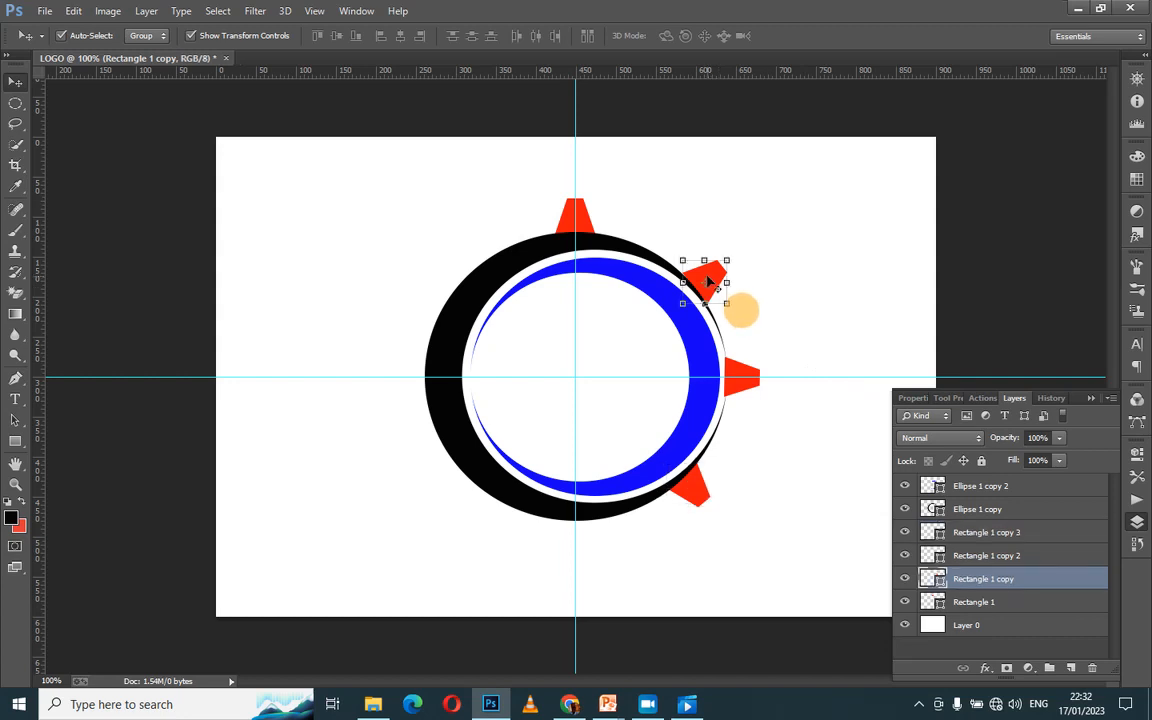
key(Left)
key(Up)
key(Up)
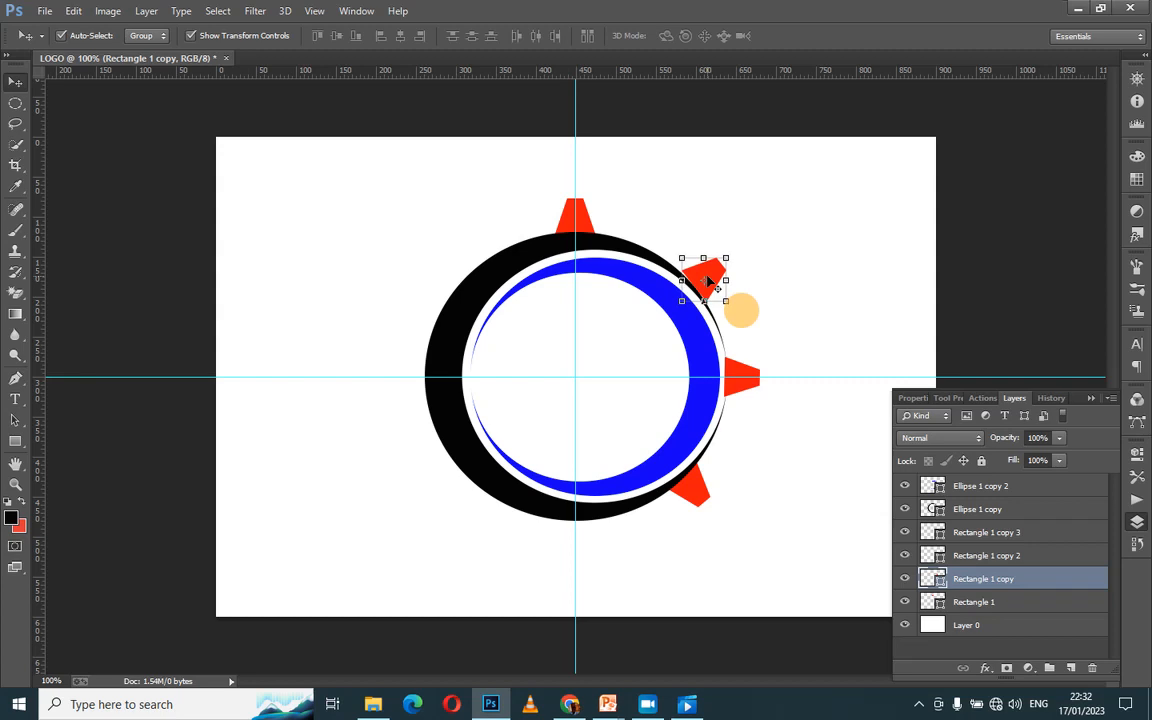
key(Left)
key(Left)
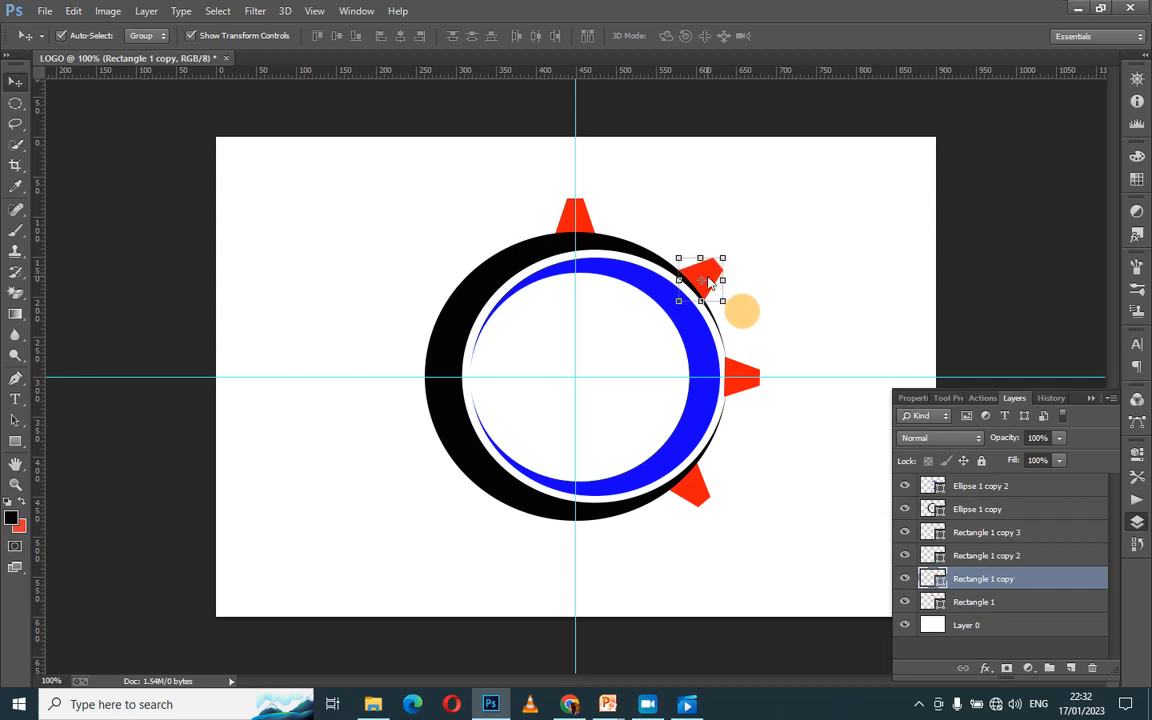
click(813, 244)
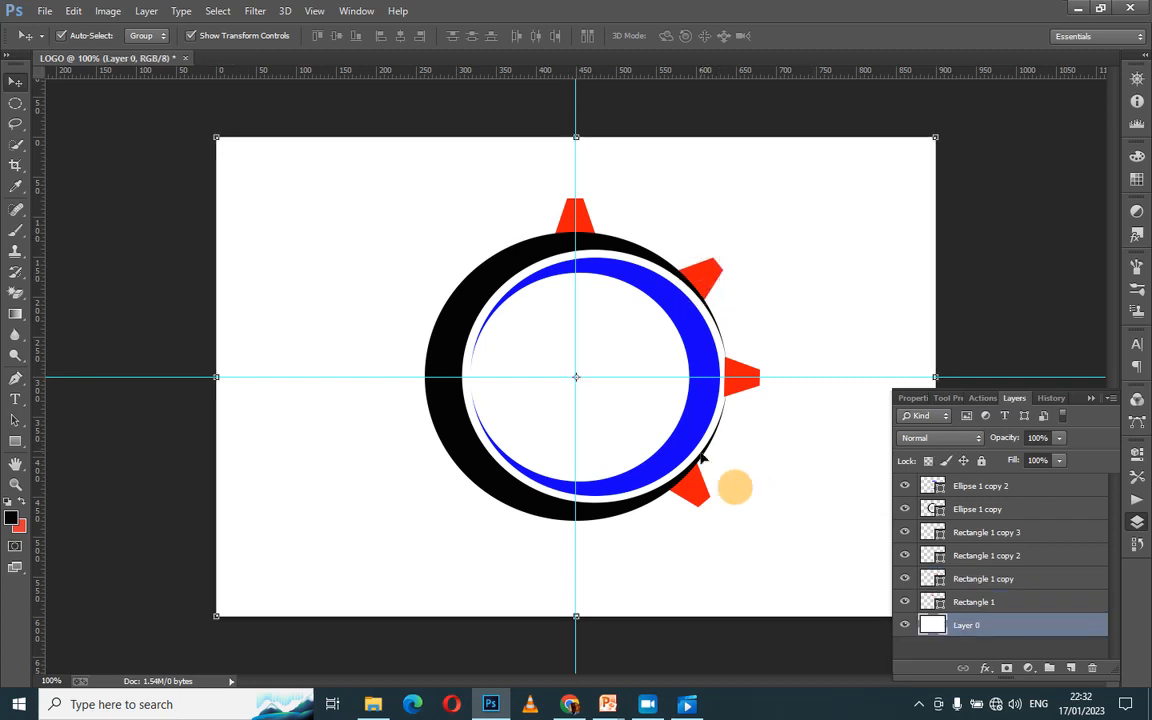
Step: Duplicate the lower-right trapezoid, move the copy below the crescent on the vertical guide and rotate it by 42.78°
click(698, 487)
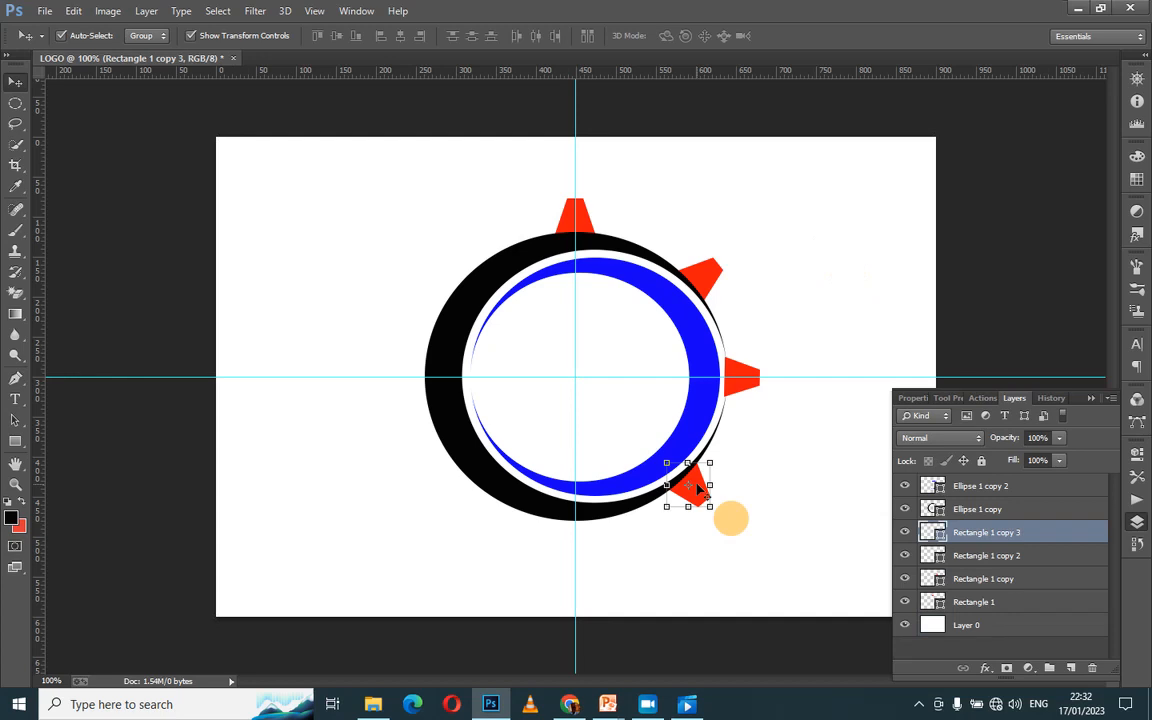
key(ctrl+j)
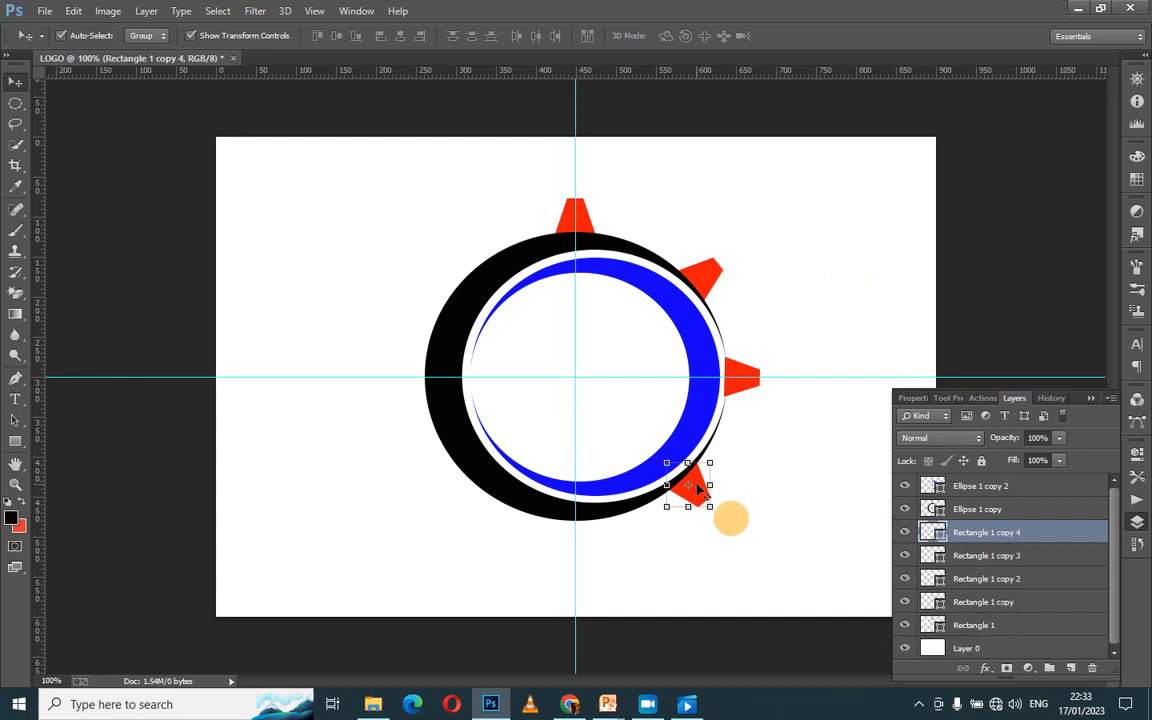
drag(698, 490, 578, 578)
key(ctrl+t)
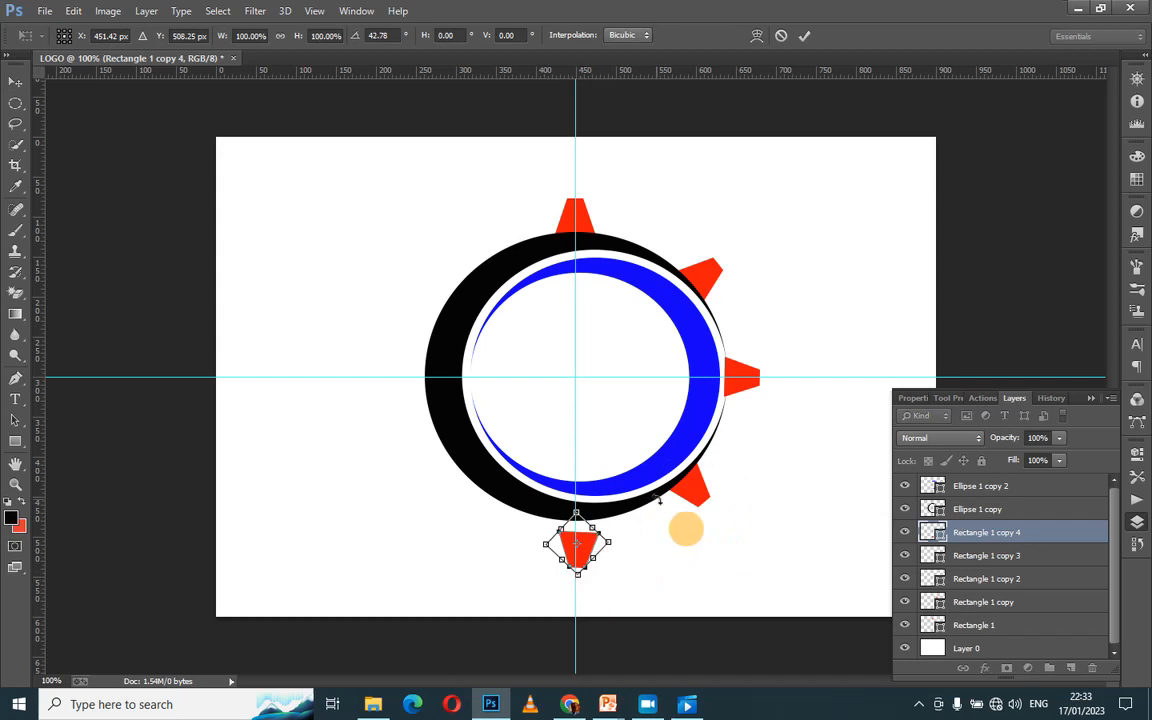
Step: Nudge the bottom trapezoid up against the crescent and onto the vertical guide at about X 449, Y 492 px, applying the transform
key(Up)
key(Up)
key(Up)
key(Up)
key(Up)
key(Up)
key(Up)
key(Up)
key(Up)
key(Up)
key(Up)
key(Up)
key(Up)
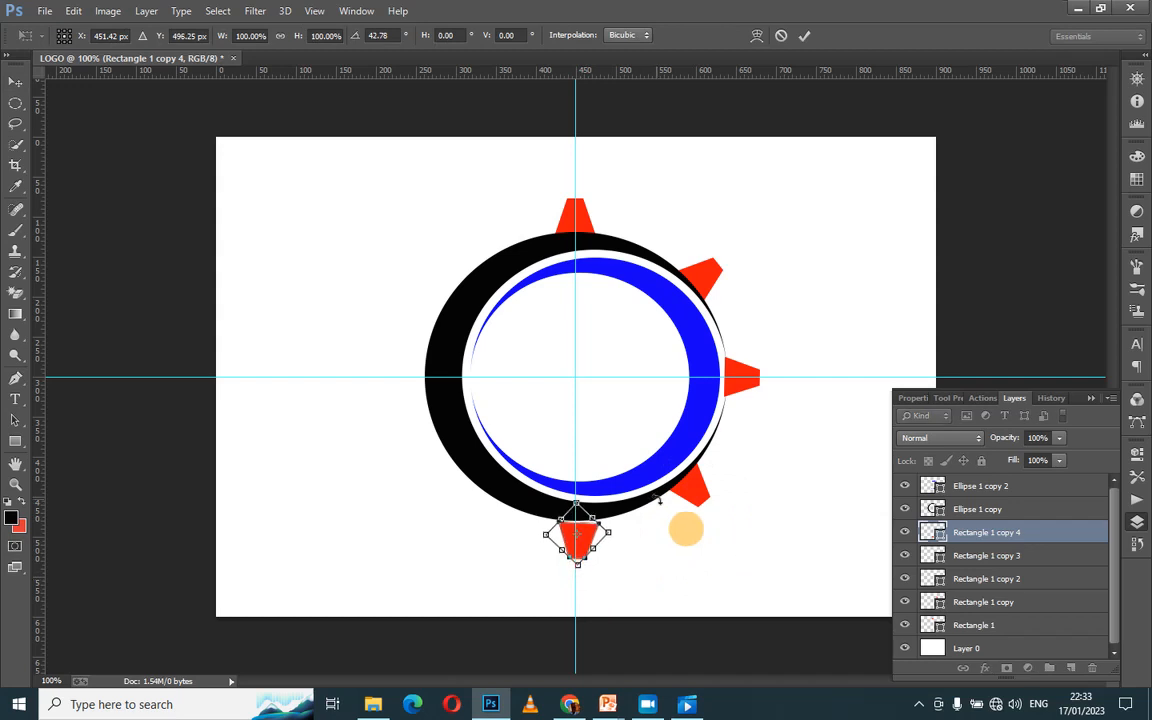
key(Up)
key(Up)
key(Up)
key(Left)
key(Left)
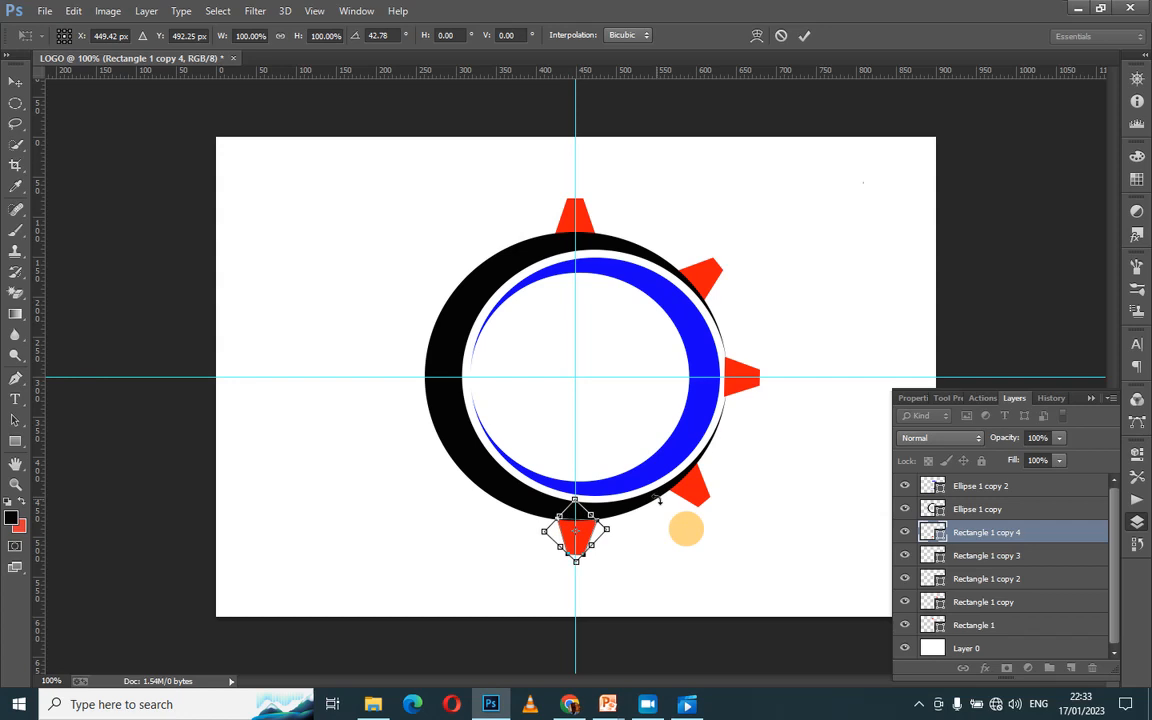
click(805, 37)
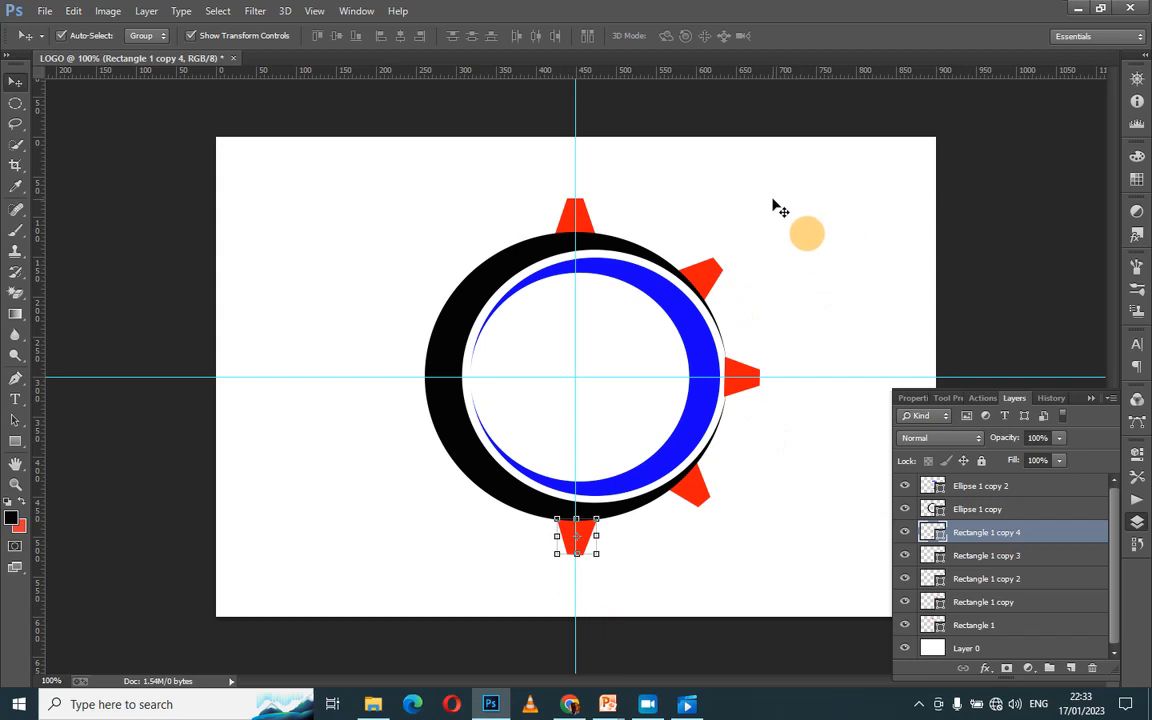
click(790, 158)
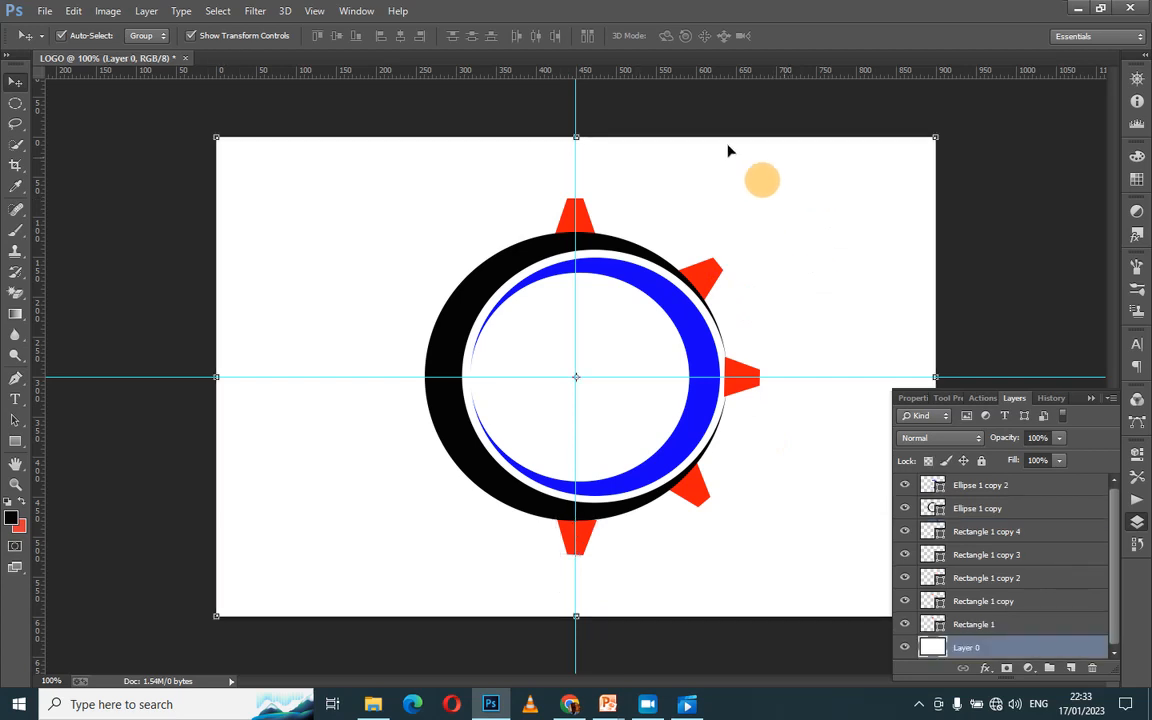
Step: Select all five red trapezoid layers, Rectangle 1 through Rectangle 1 copy 4, and merge them into one shape layer
click(588, 219)
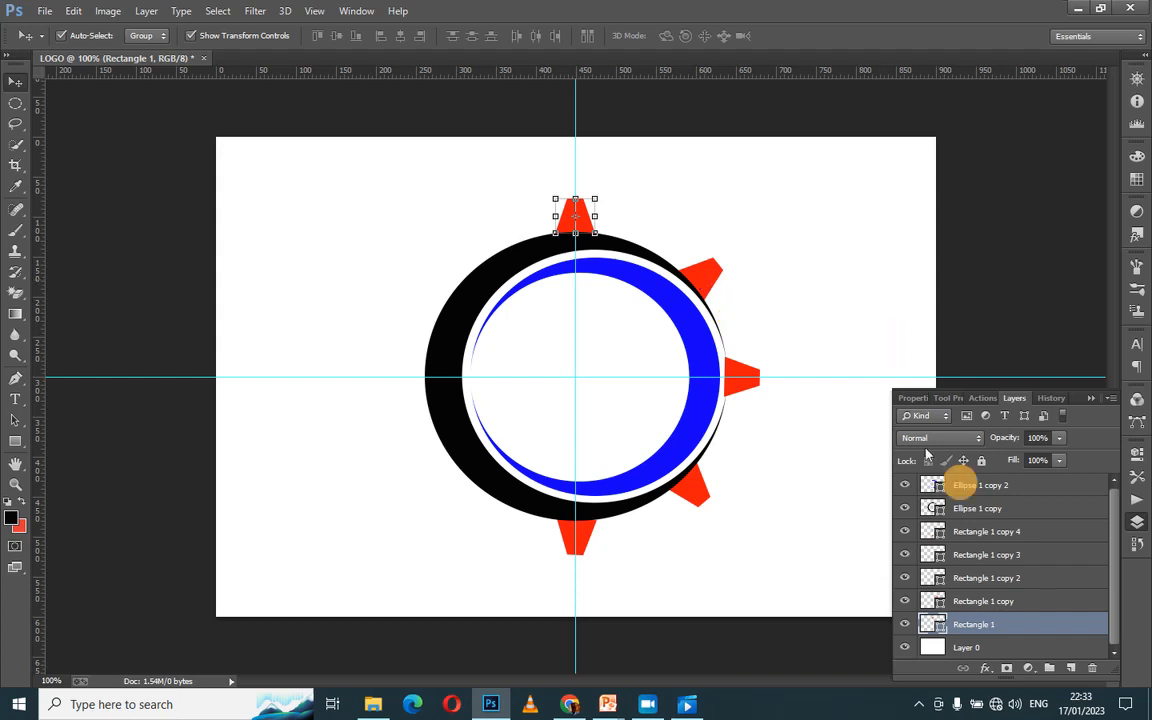
shift+click(982, 602)
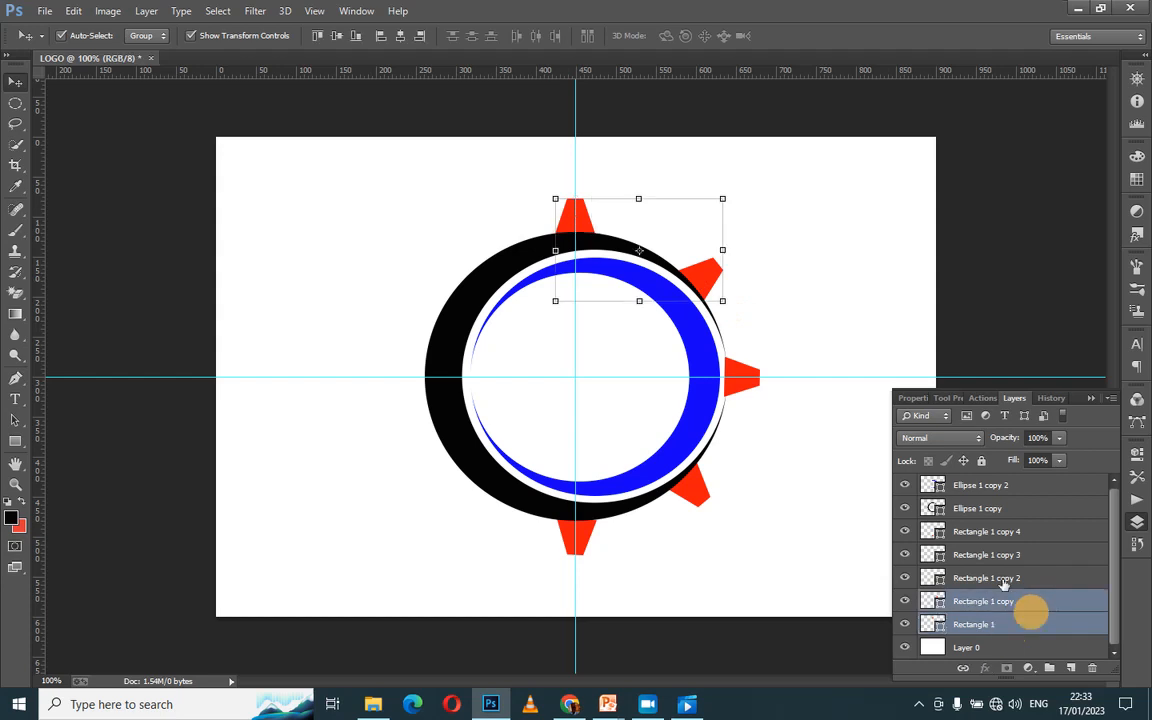
shift+click(1008, 580)
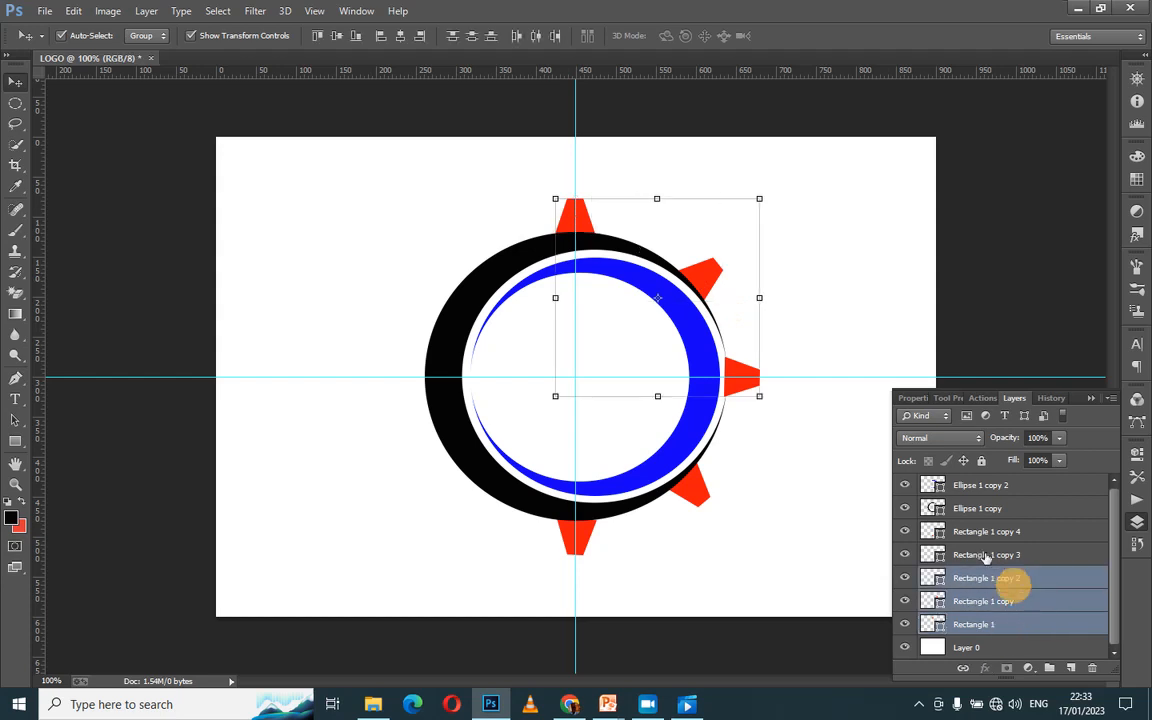
shift+click(985, 555)
shift+click(975, 533)
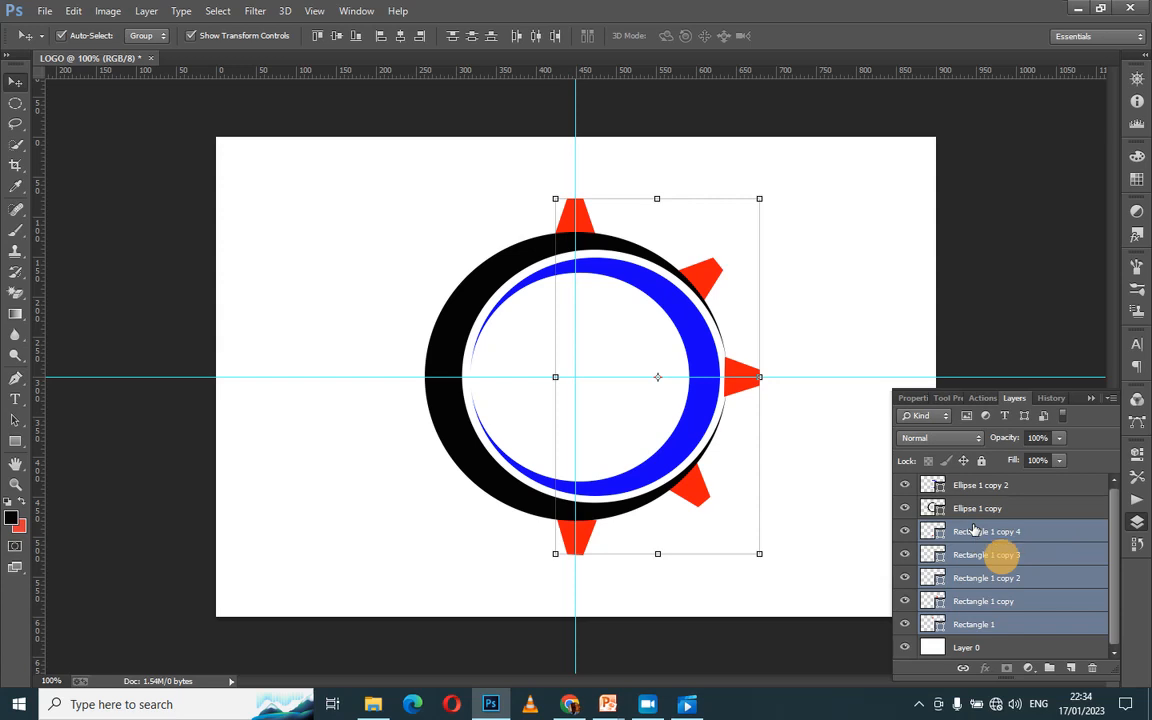
key(ctrl+e)
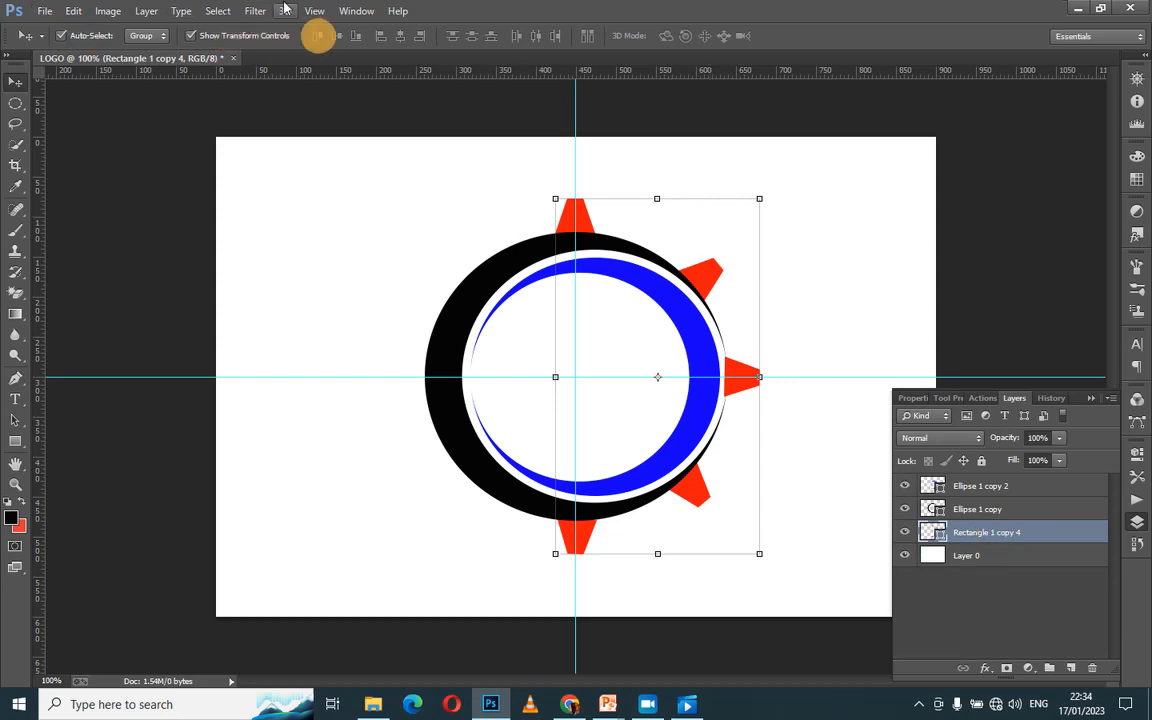
click(145, 10)
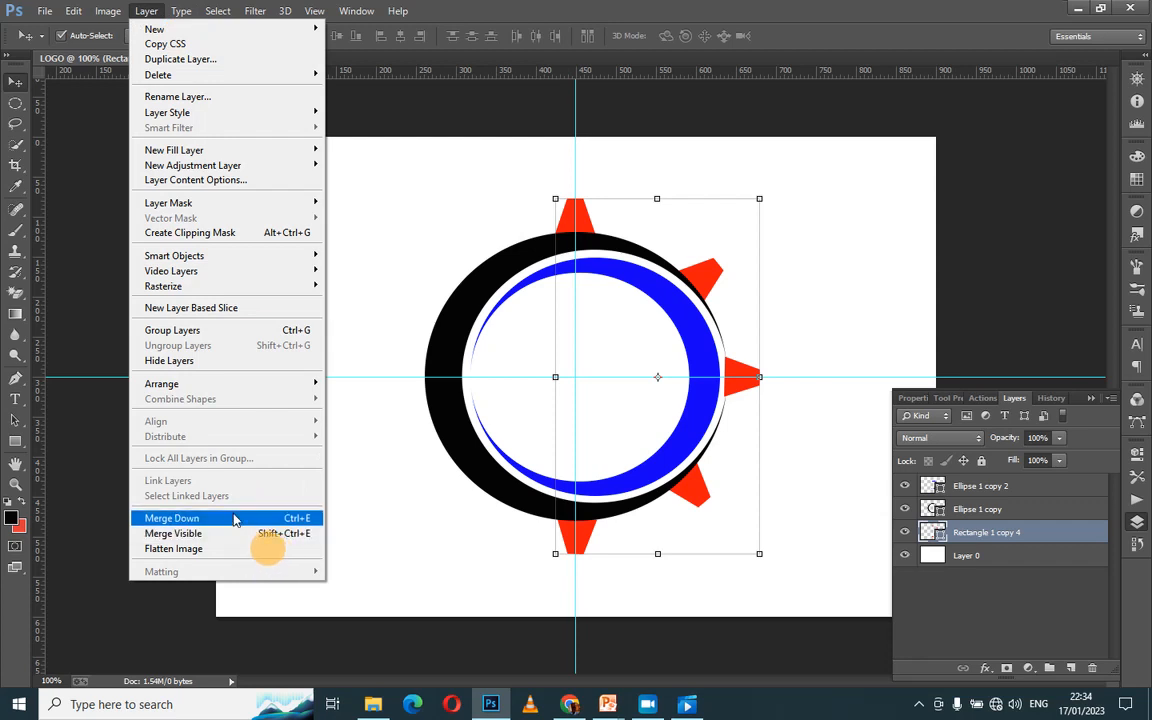
click(341, 290)
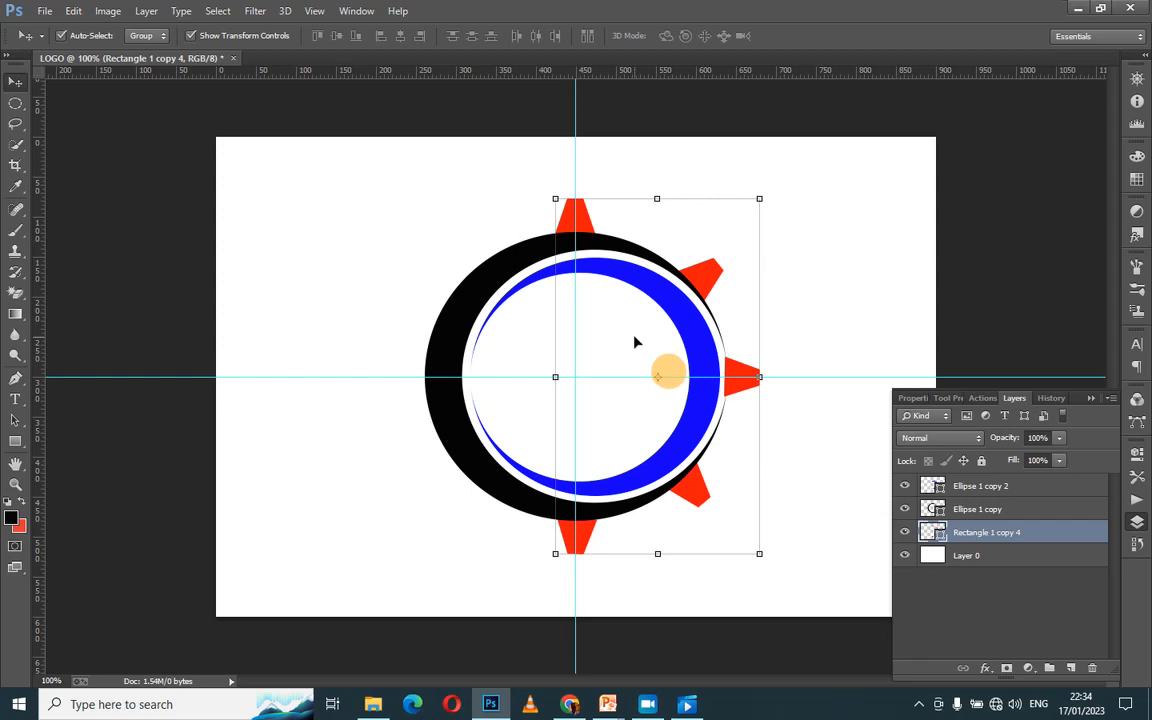
Step: Add the text PIC inside the ring, its baseline on the horizontal guide, in black Berlin Sans FB Demi Bold at 56.93 pt
click(14, 399)
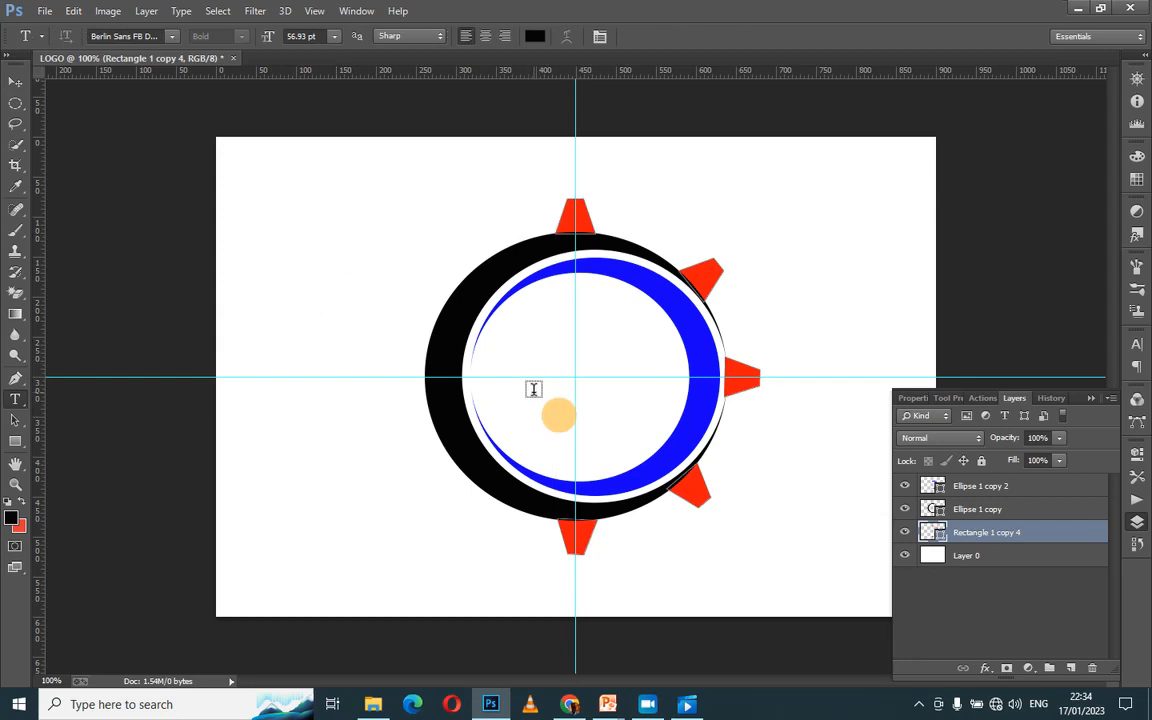
click(479, 374)
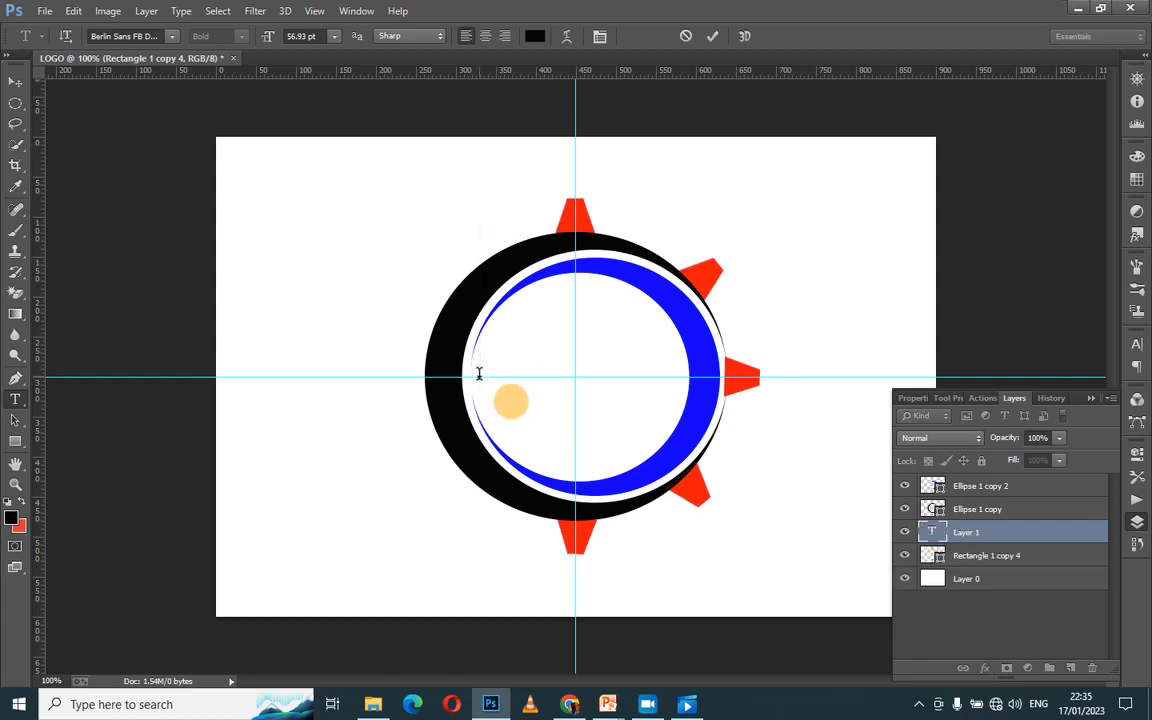
text(P)
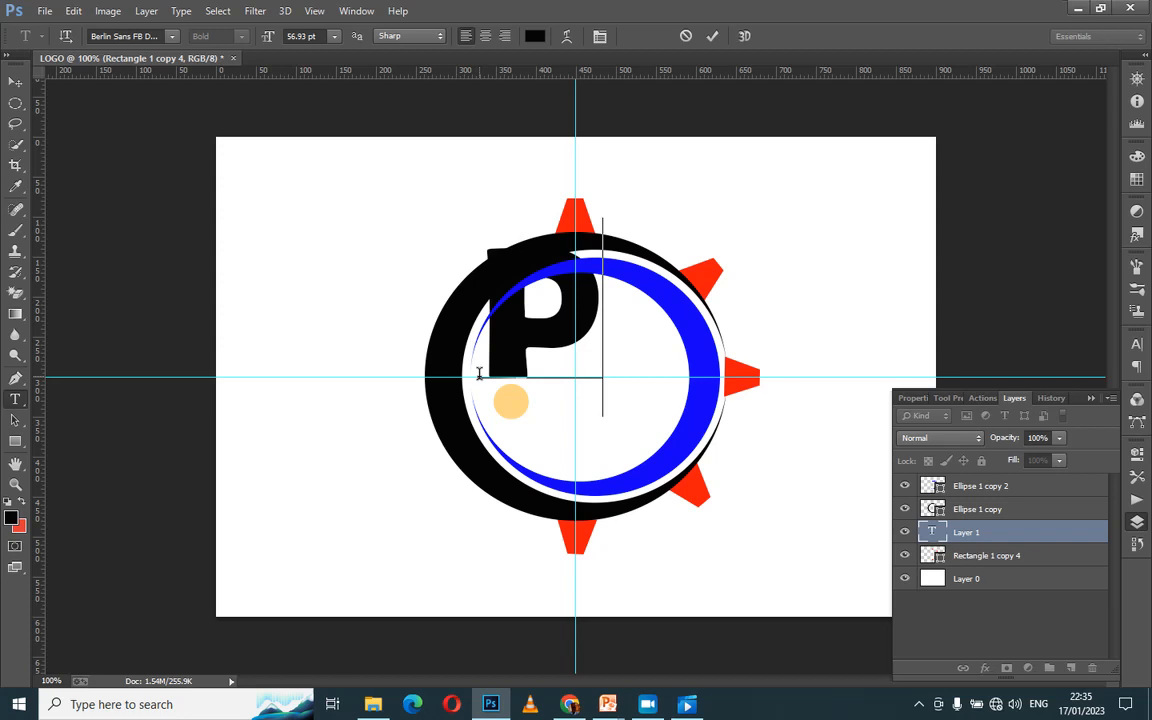
text(I)
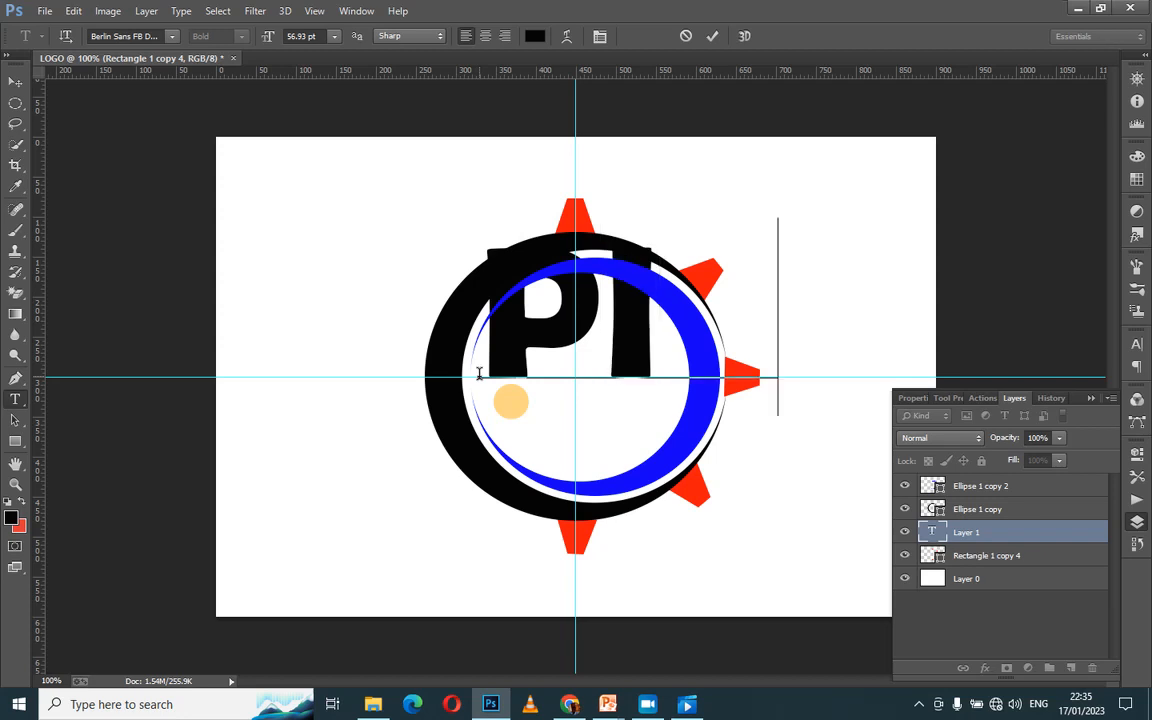
text(C)
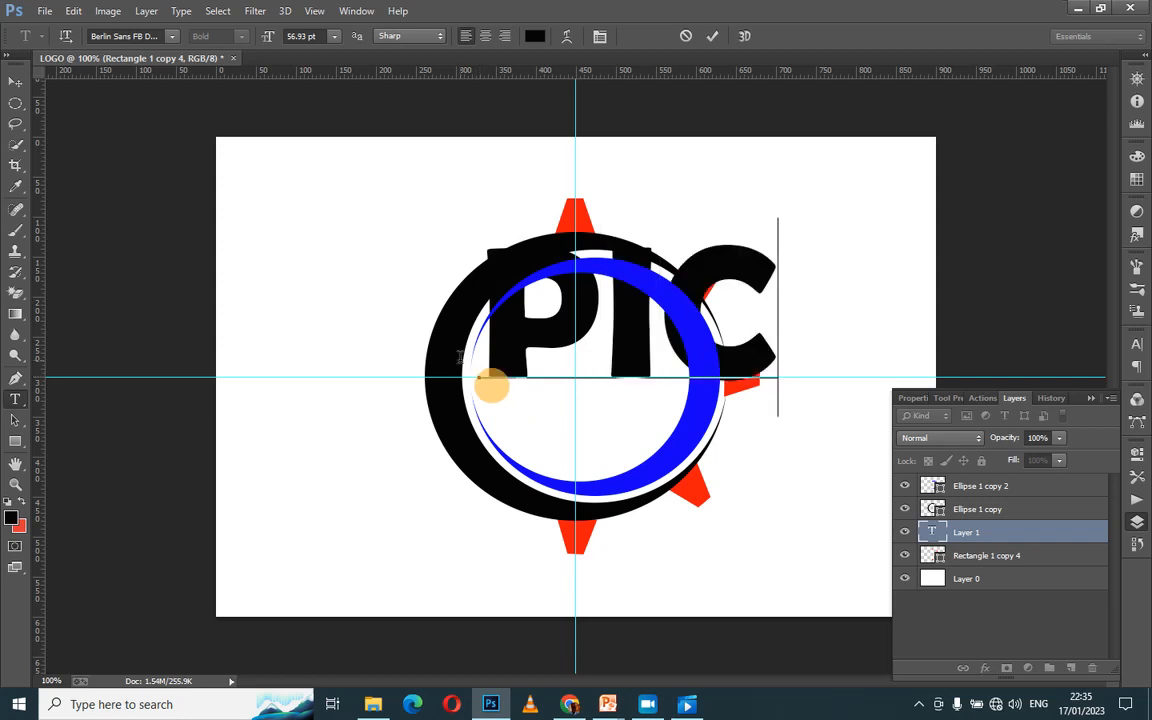
click(712, 37)
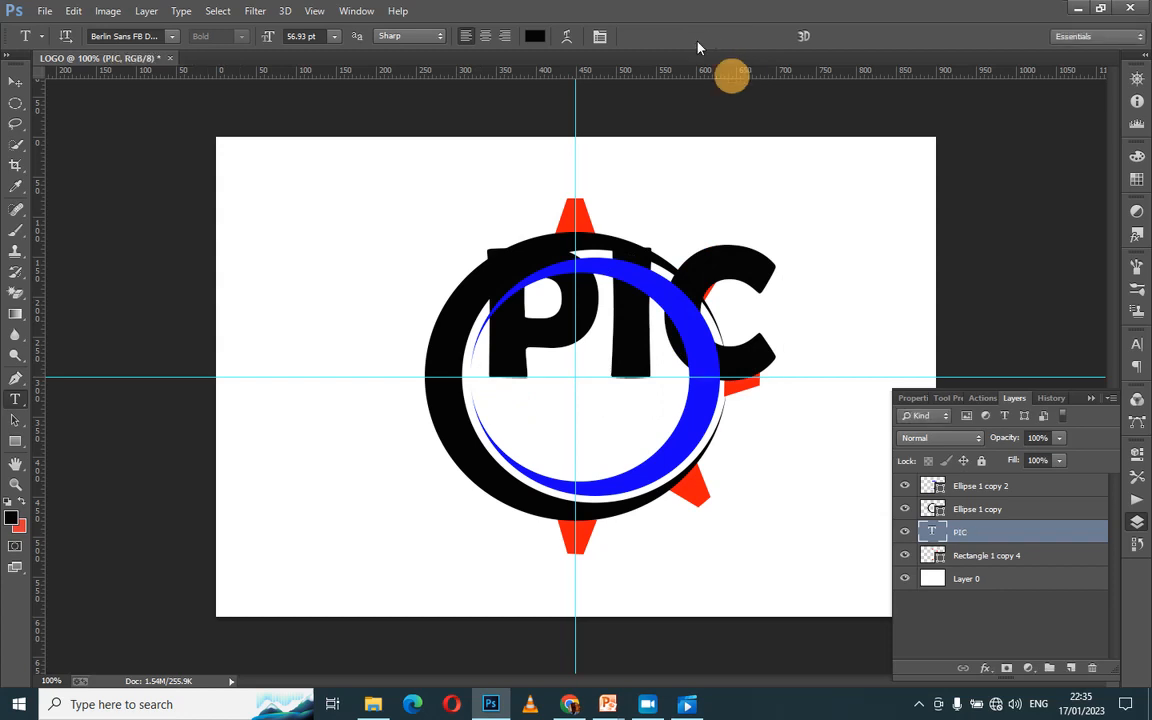
Step: Nudge the PIC text straight down until its vertical centre sits on the horizontal guide
click(15, 81)
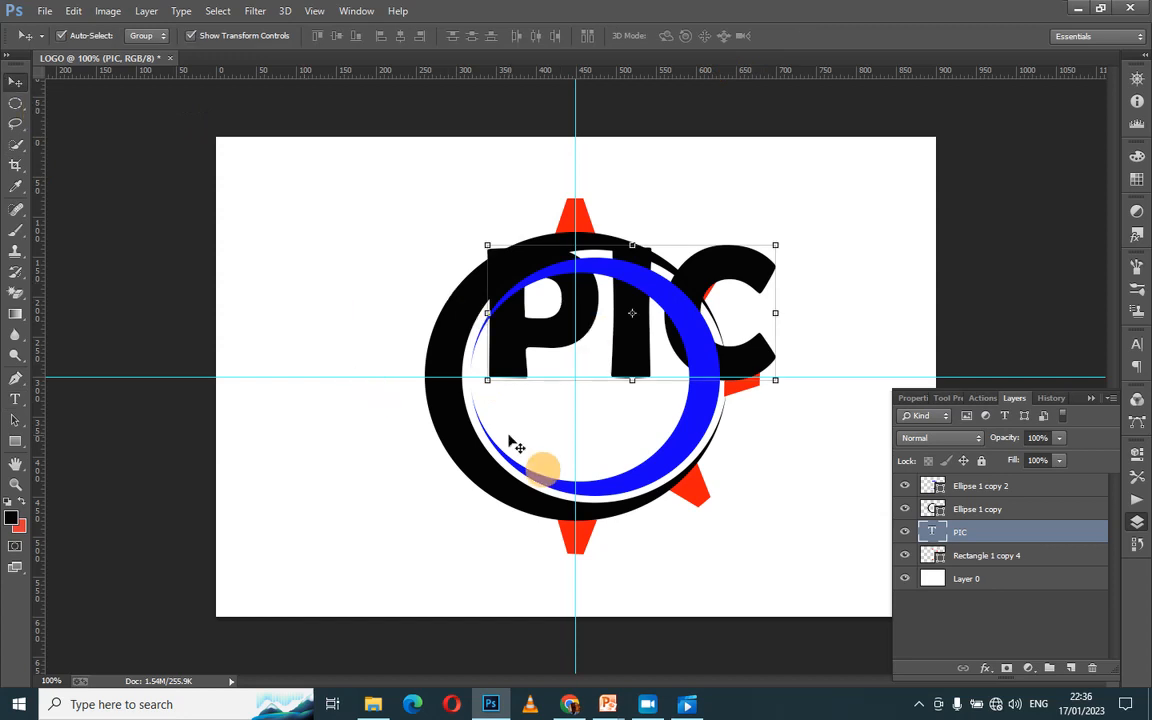
key(Down)
key(Down)
key(Down)
key(Down)
key(Down)
key(Down)
key(Down)
key(Down)
key(Down)
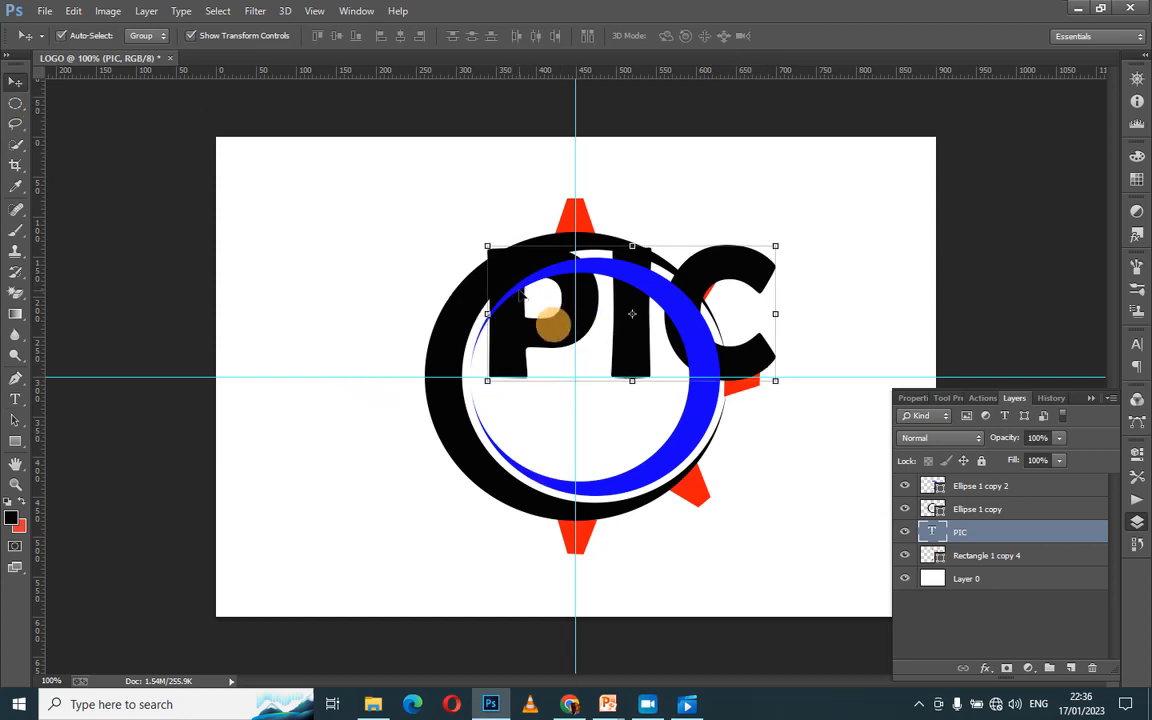
key(Down)
key(Down)
key(Down)
key(Down)
key(Down)
key(Down)
key(Down)
key(Down)
key(Down)
key(Down)
key(Down)
key(Down)
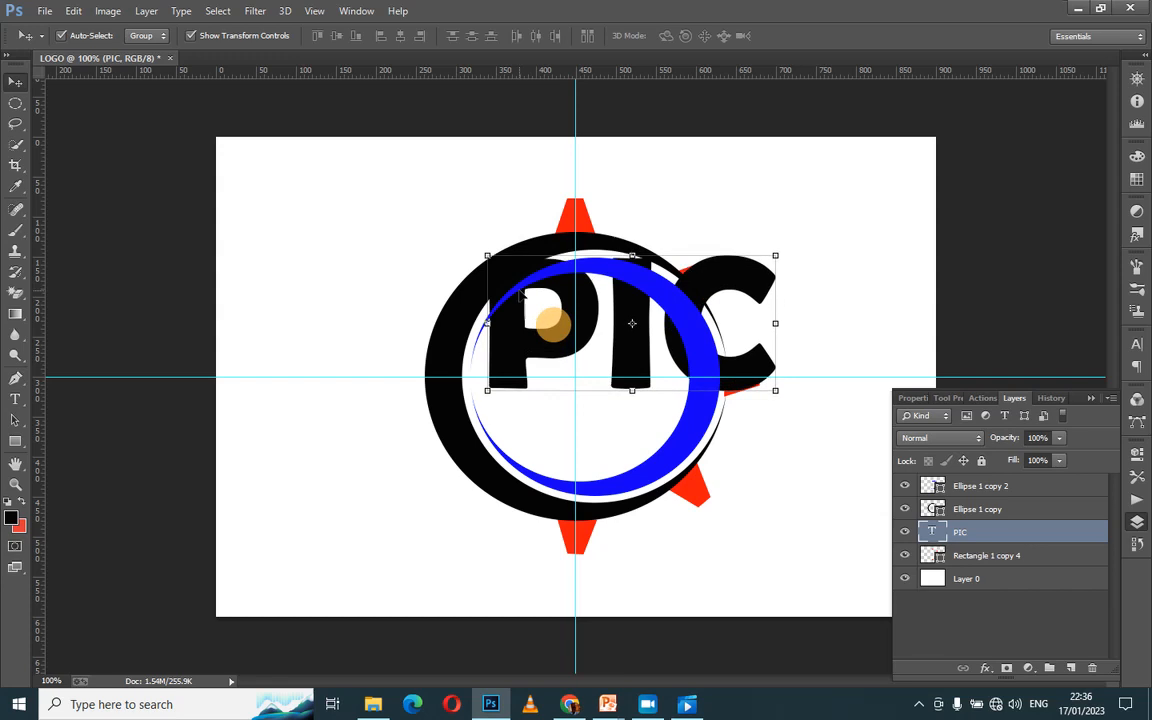
key(Down)
key(Down)
key(Down)
key(Down)
key(Down)
key(Down)
key(Down)
key(Down)
key(Down)
key(Down)
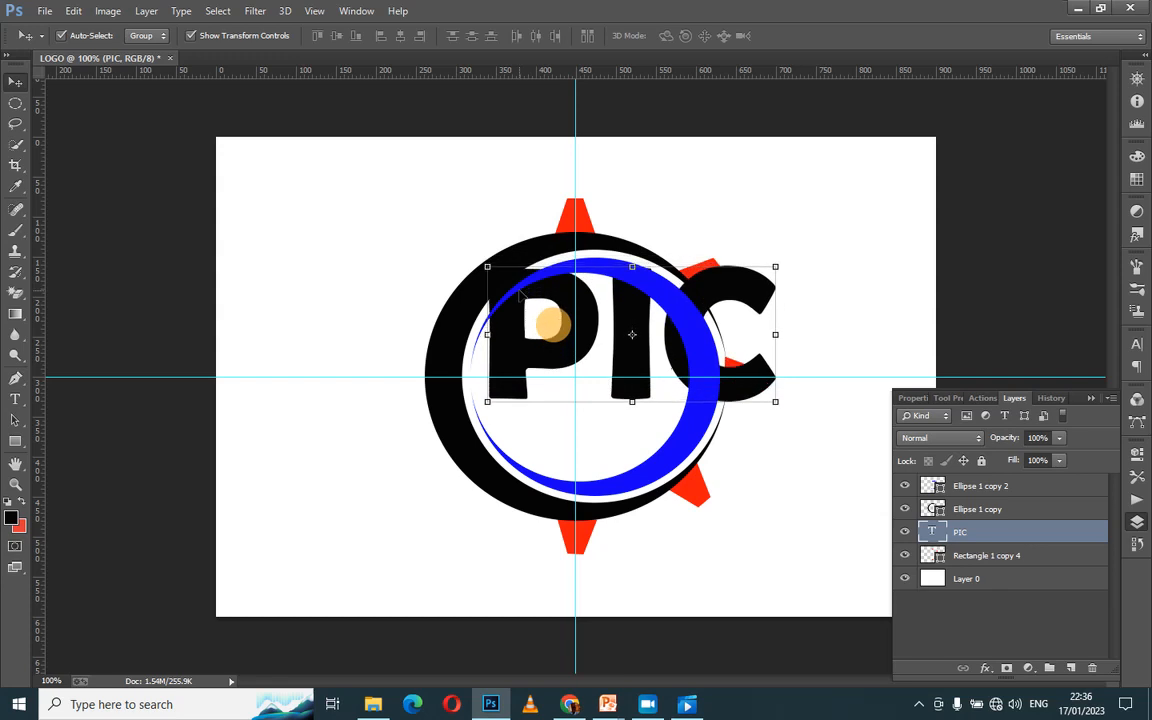
key(Down)
key(Down)
key(Down)
key(Down)
key(Down)
key(Down)
key(Down)
key(Down)
key(Down)
key(Down)
key(Down)
key(Down)
key(Down)
key(Down)
key(Down)
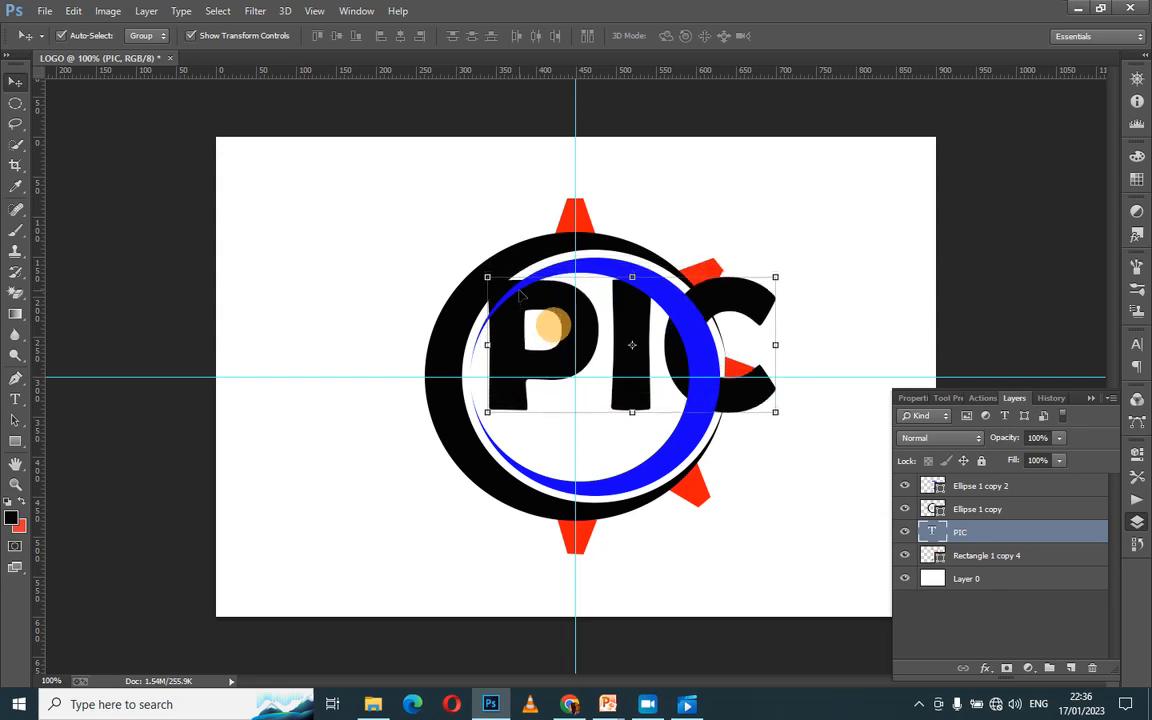
key(Down)
key(Down)
key(Down)
key(Down)
key(Down)
key(Down)
key(Down)
key(Down)
key(Down)
key(Down)
key(Down)
key(Down)
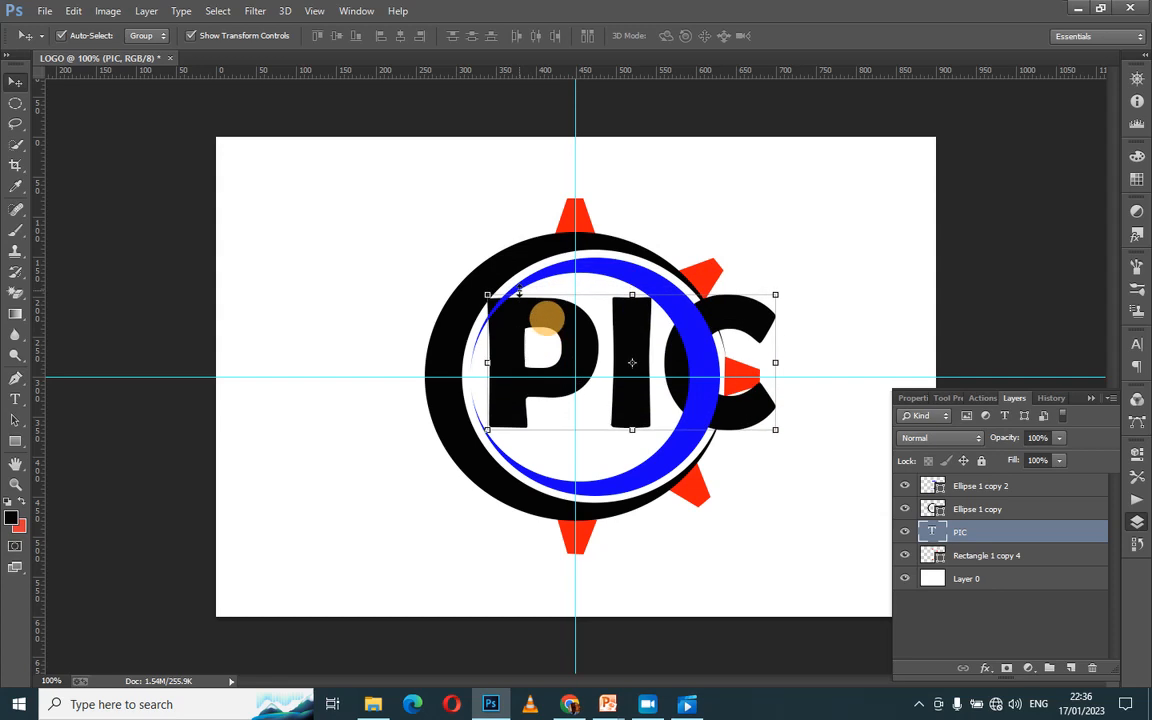
key(Down)
key(Down)
key(Down)
key(Down)
key(Down)
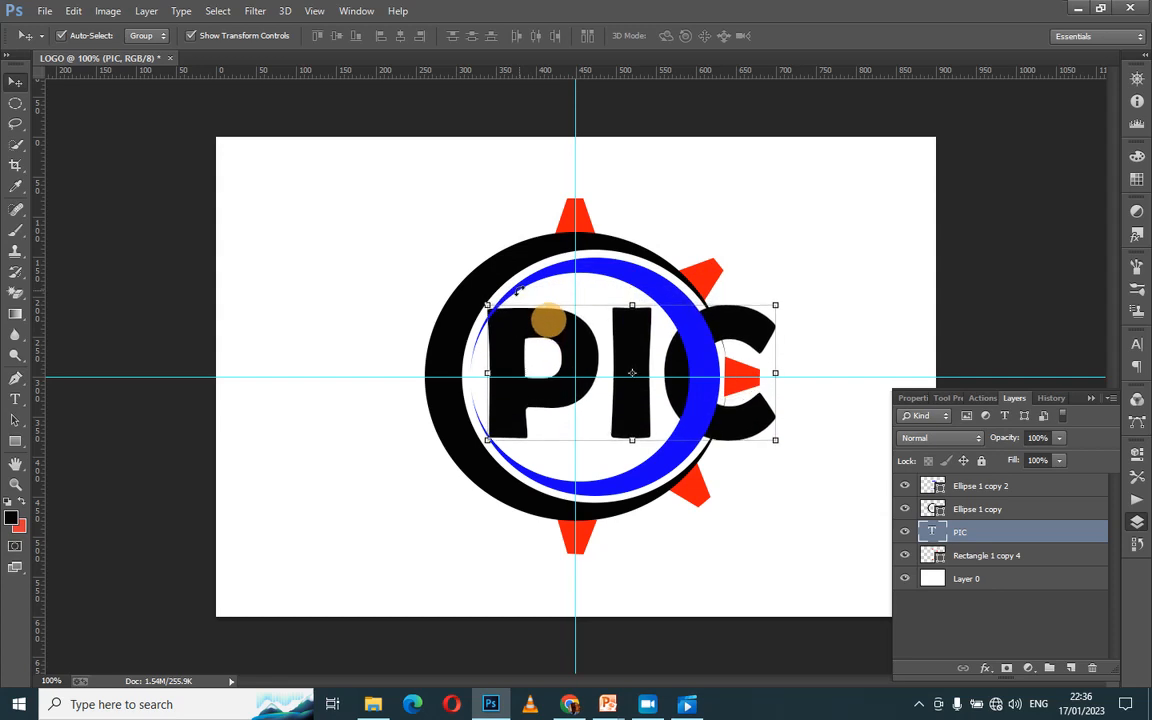
key(Down)
key(Down)
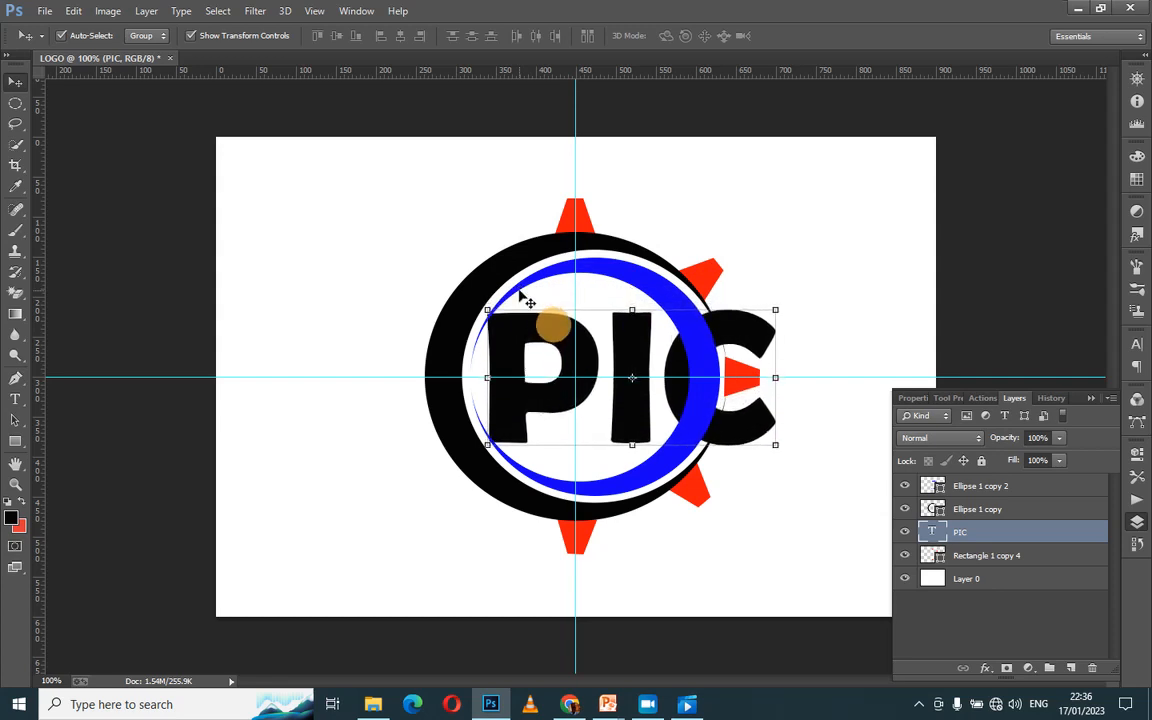
key(Up)
key(Up)
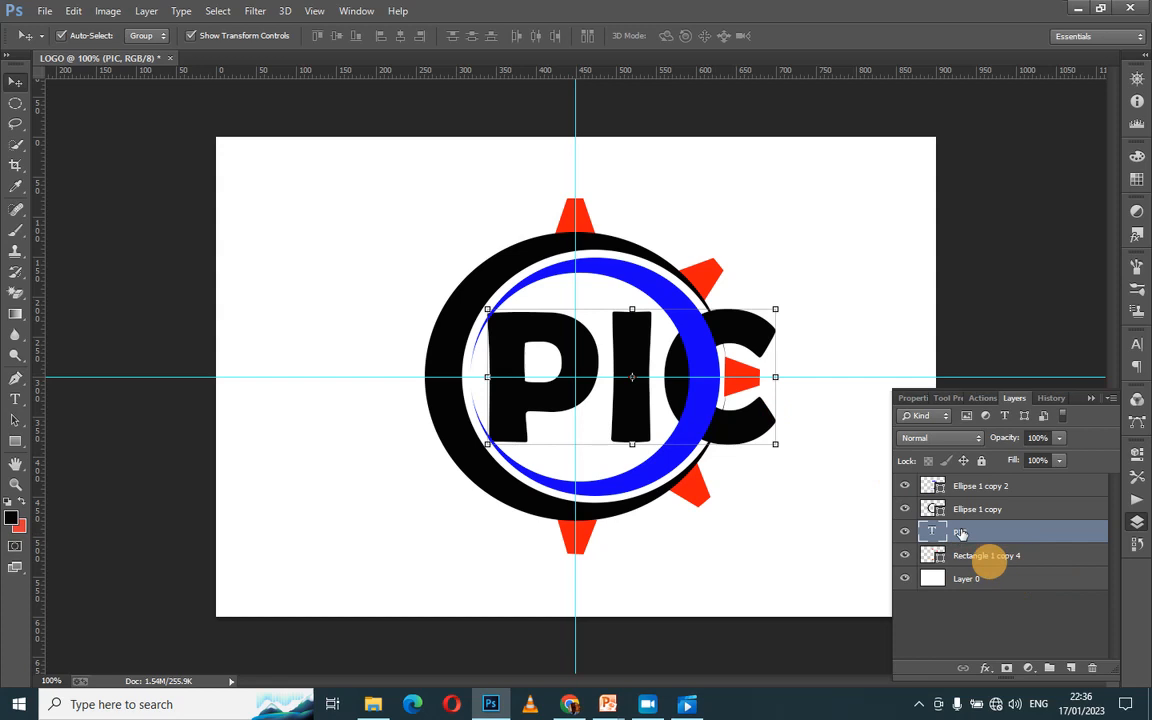
Step: Move the PIC text layer to the top of the layer stack, above Ellipse 1 copy 2
drag(960, 534, 961, 503)
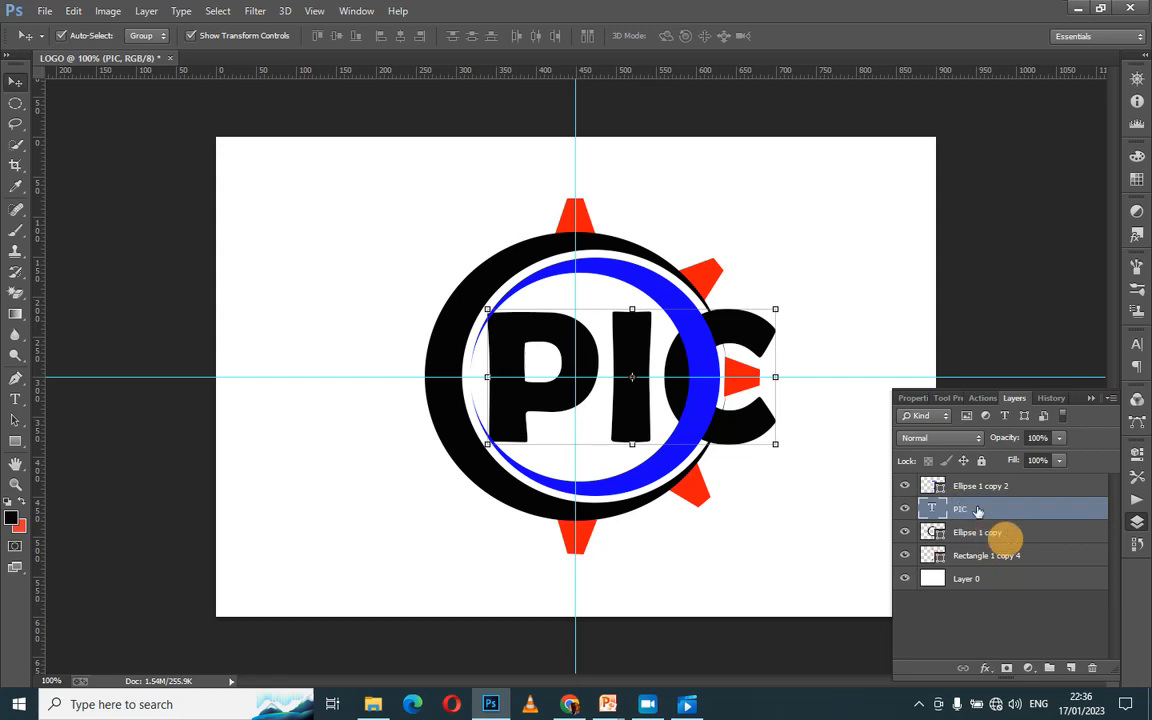
drag(983, 506, 977, 481)
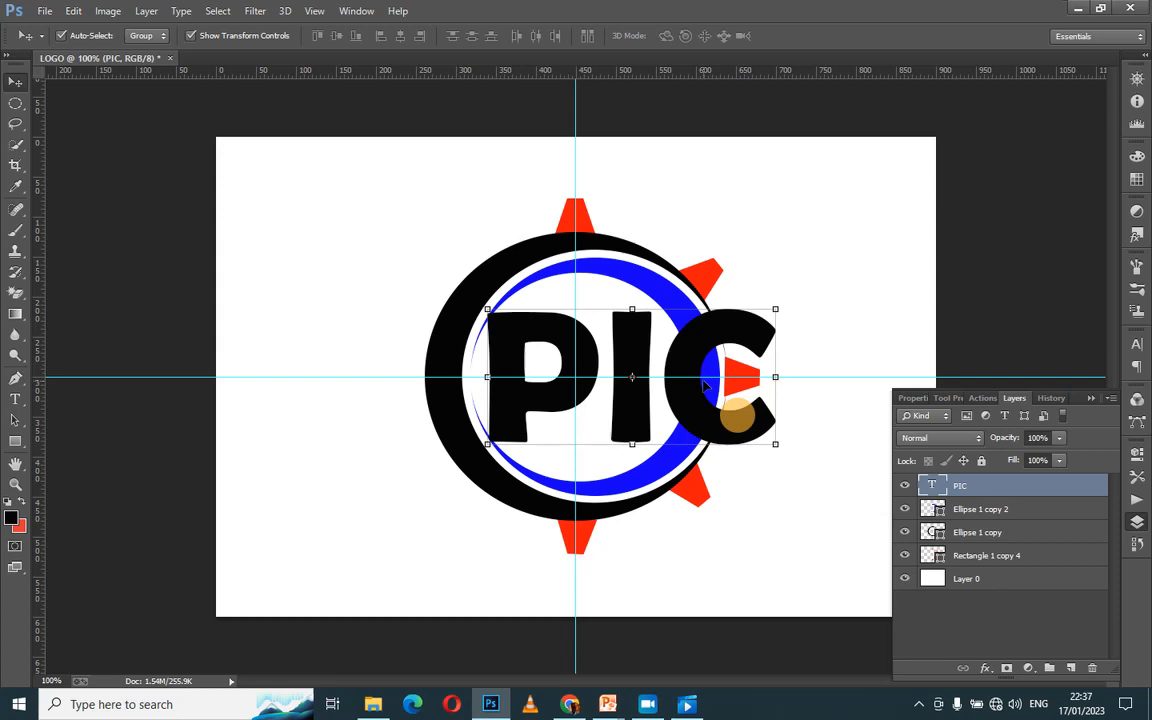
Step: Send the PIC layer down the stack below Layer 0 and bring it back above Ellipse 1 copy 2
key(ctrl+bracketleft)
key(ctrl+bracketleft)
key(ctrl+bracketleft)
key(ctrl+bracketleft)
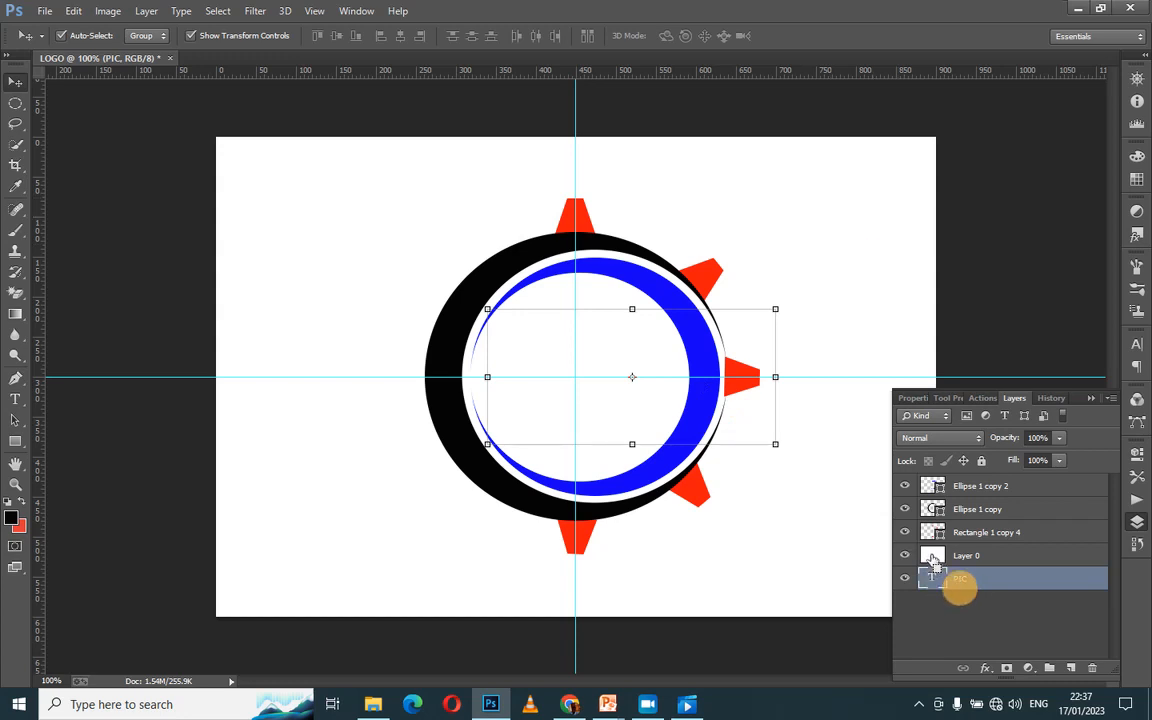
key(ctrl+bracketright)
key(ctrl+bracketright)
key(ctrl+bracketright)
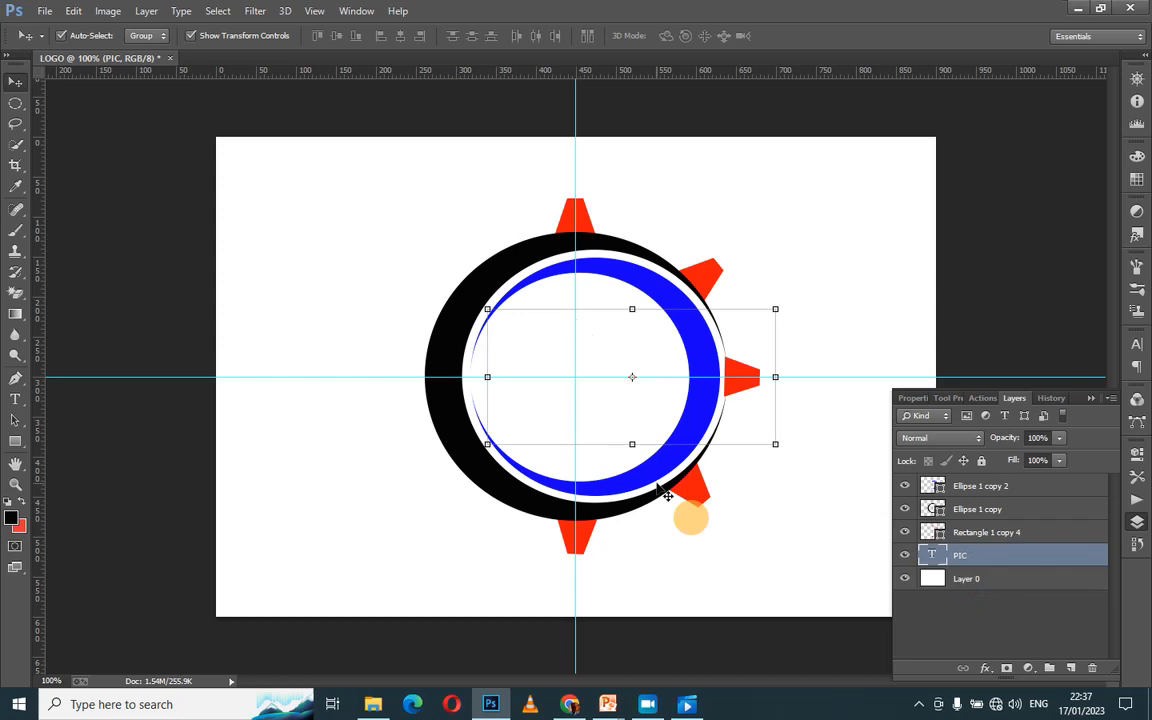
key(ctrl+bracketright)
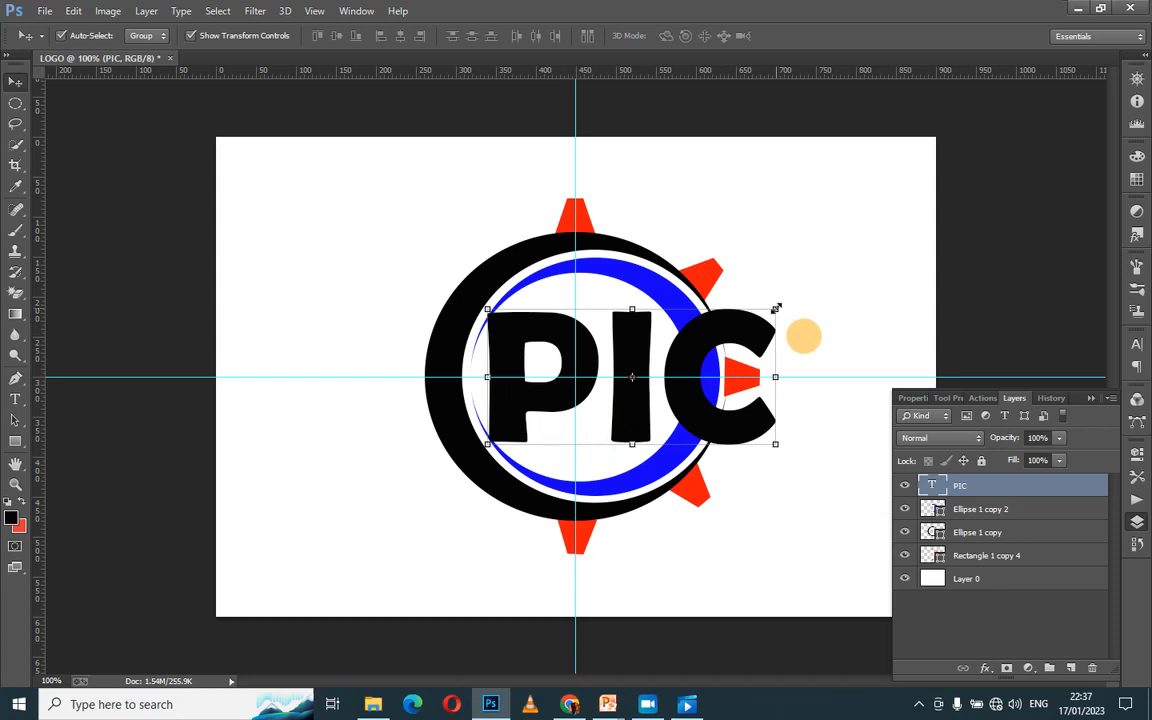
Step: Scale the PIC text proportionally to 111.77% and nudge it up until it is centred on the horizontal guide
drag(775, 308, 779, 279)
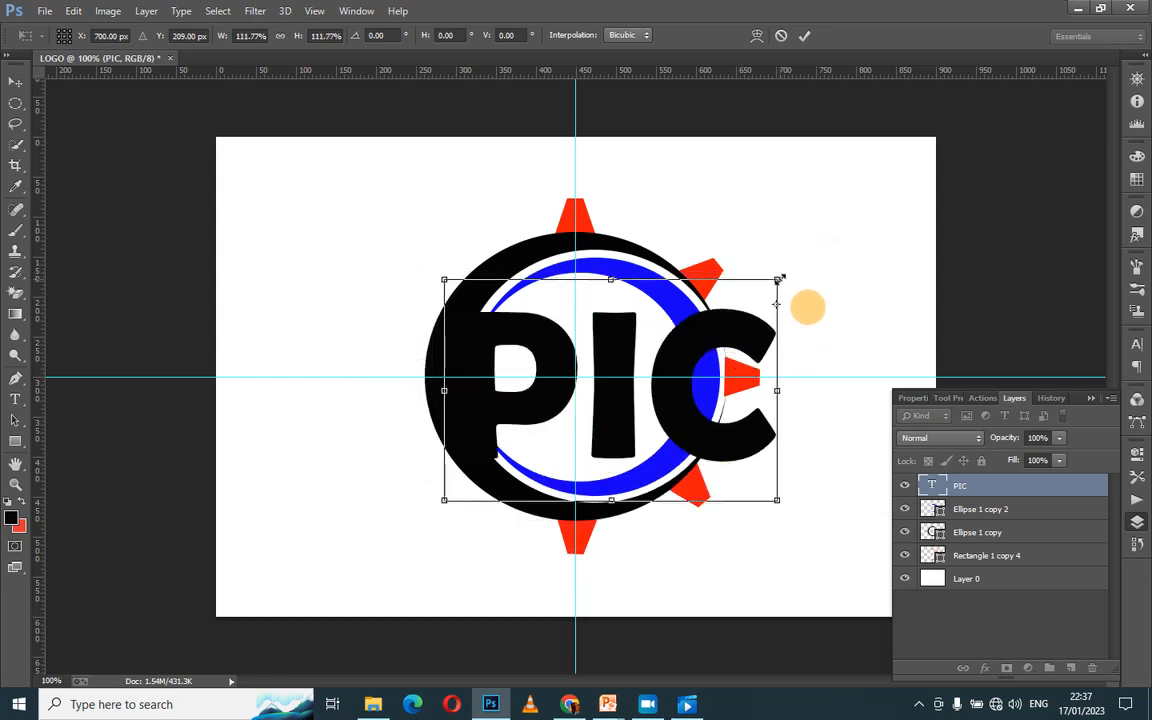
click(804, 35)
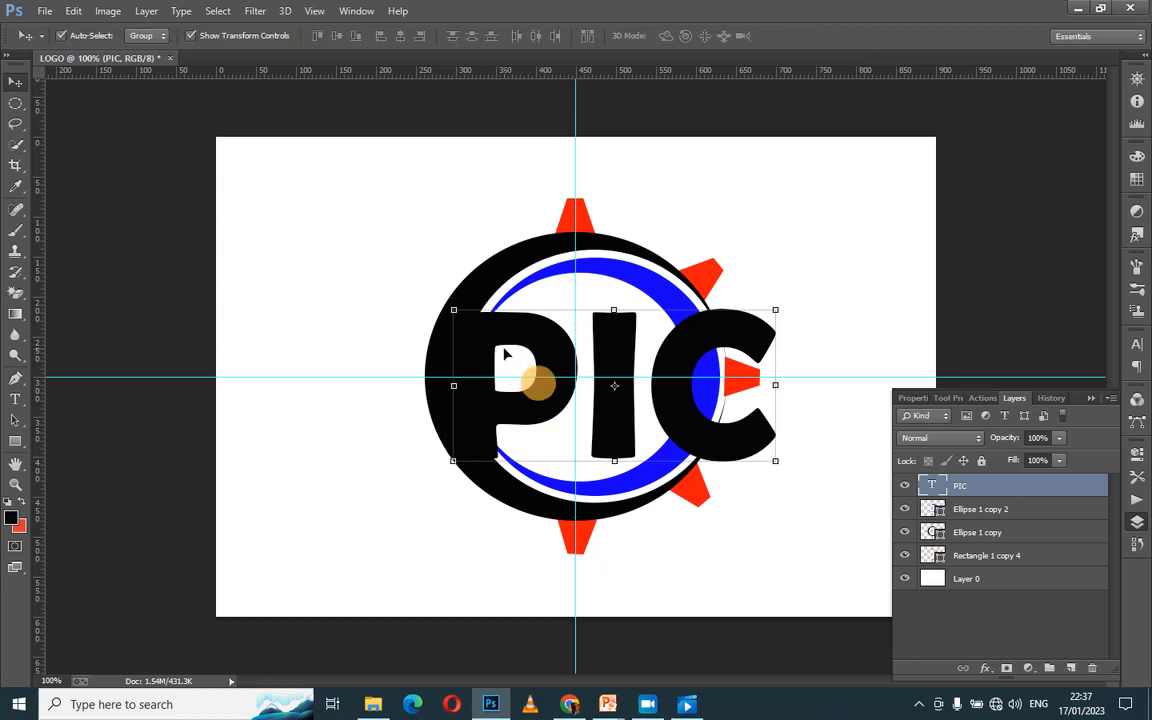
key(Up)
key(Up)
key(Up)
key(Up)
key(Up)
key(Up)
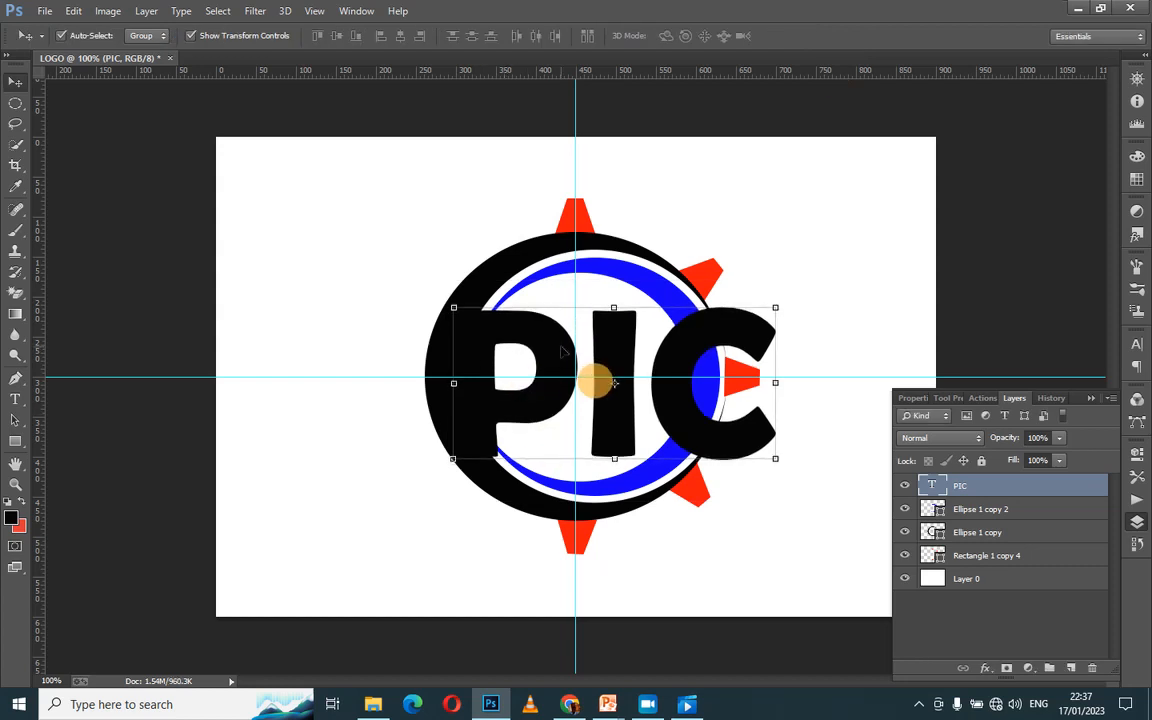
key(Up)
key(Up)
key(Up)
key(Up)
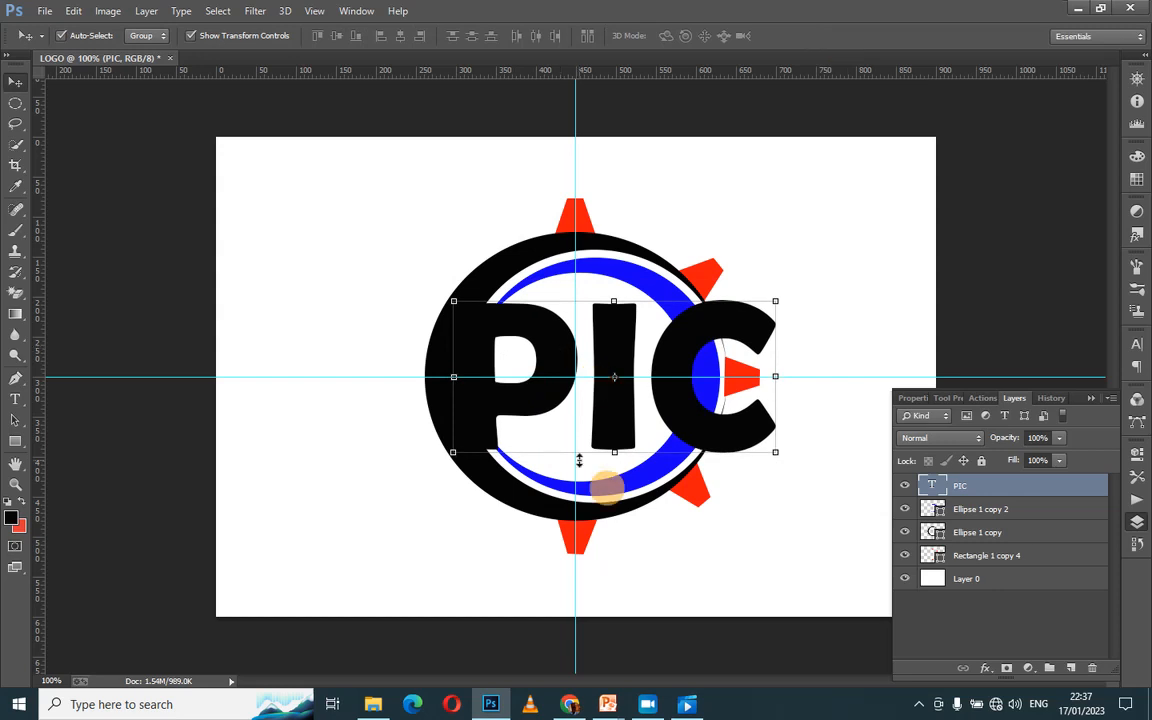
Step: Scale the PIC text proportionally to 89.05% and nudge it down until it is centred on the horizontal guide
click(776, 300)
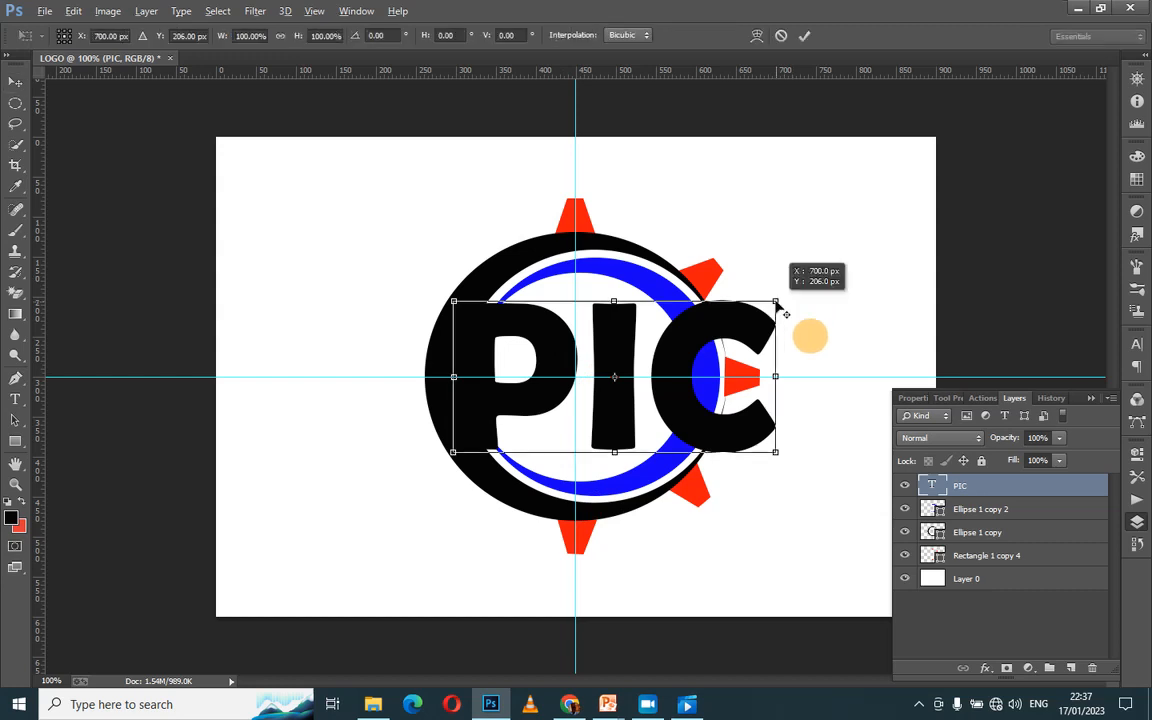
drag(776, 300, 778, 272)
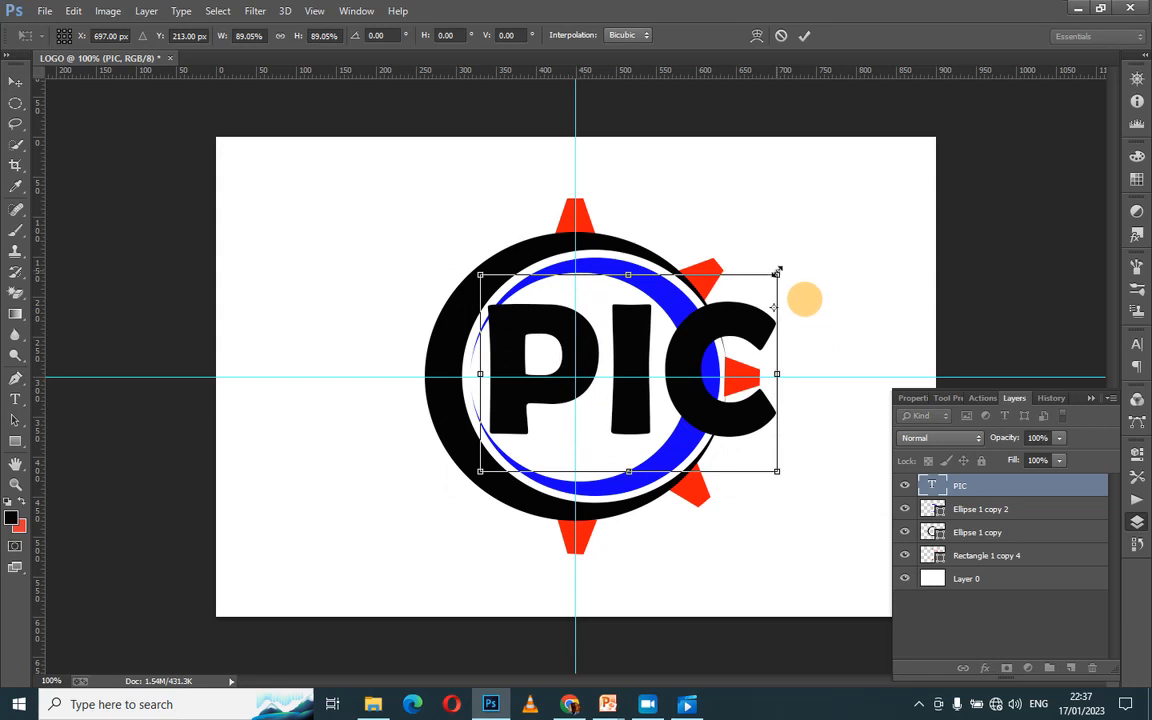
click(806, 38)
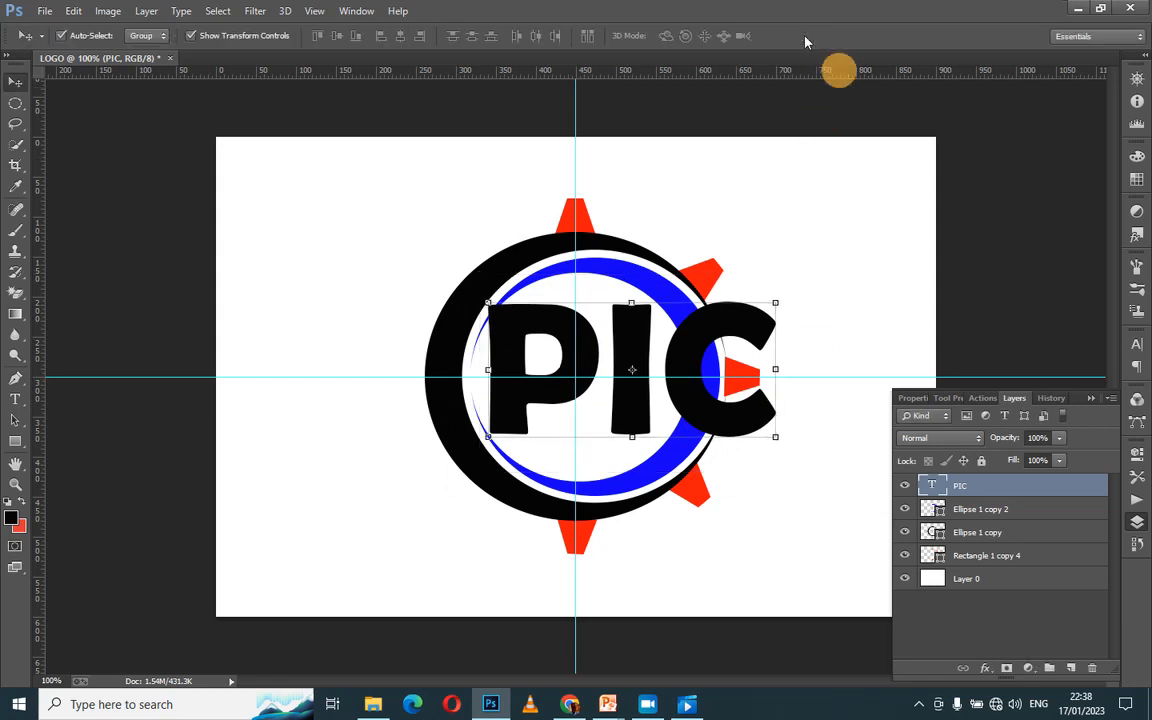
key(Down)
key(Down)
key(Down)
key(Down)
key(Down)
key(Down)
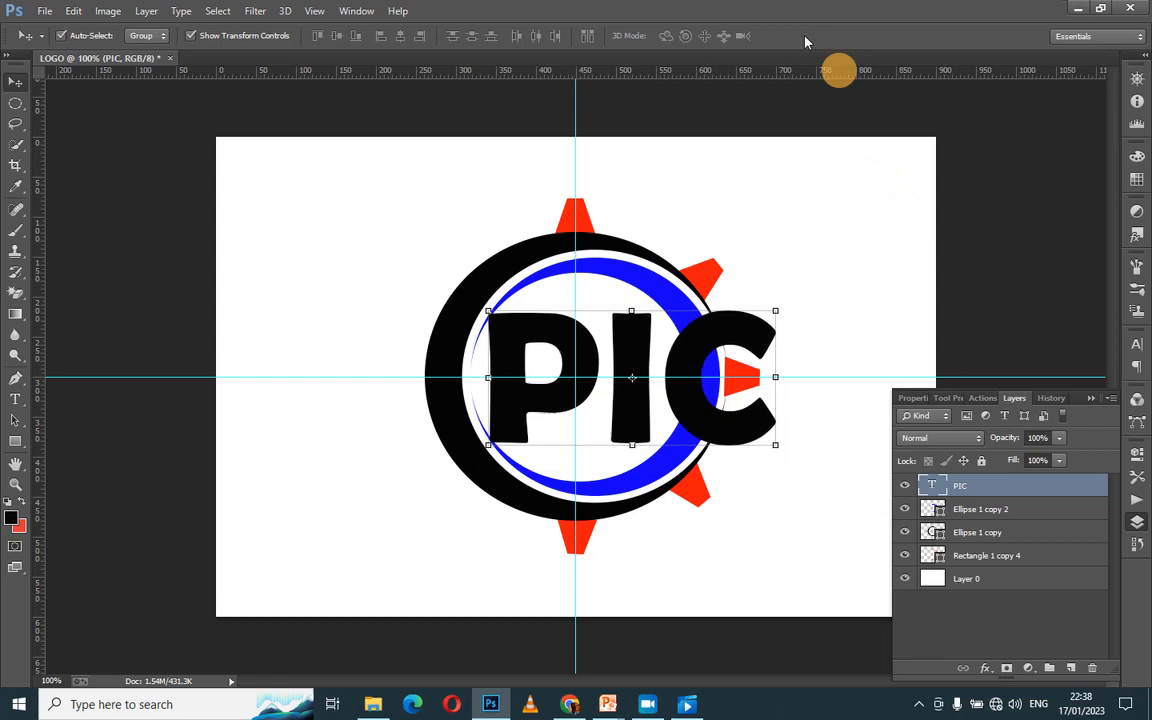
key(Down)
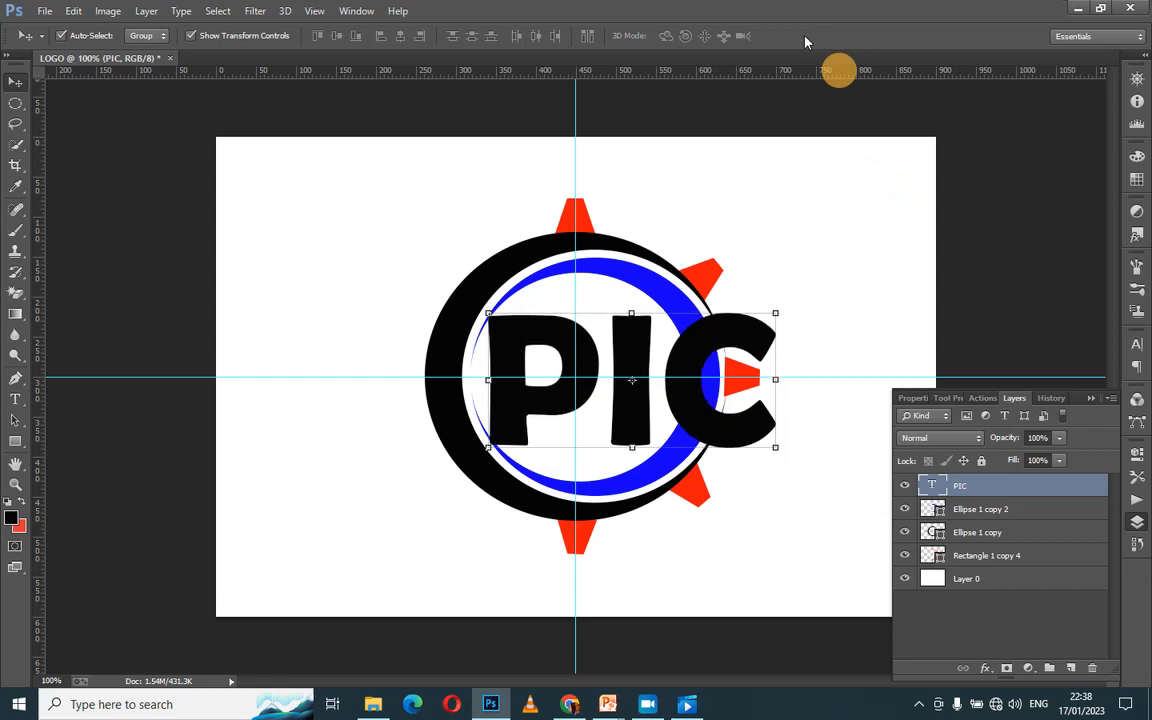
key(Up)
key(Up)
key(Up)
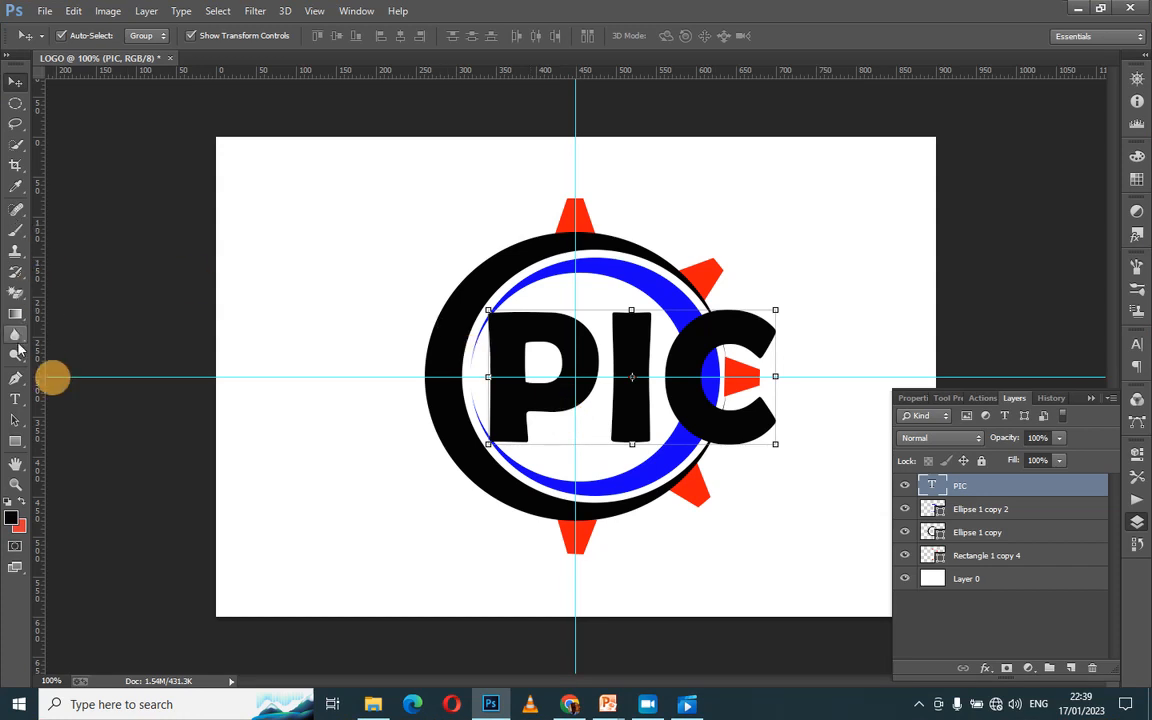
Step: Select the part of the letter C beyond the blue crescent's right side with the Rectangular Marquee tool, including the right-hand red tooth
click(16, 103)
click(16, 103)
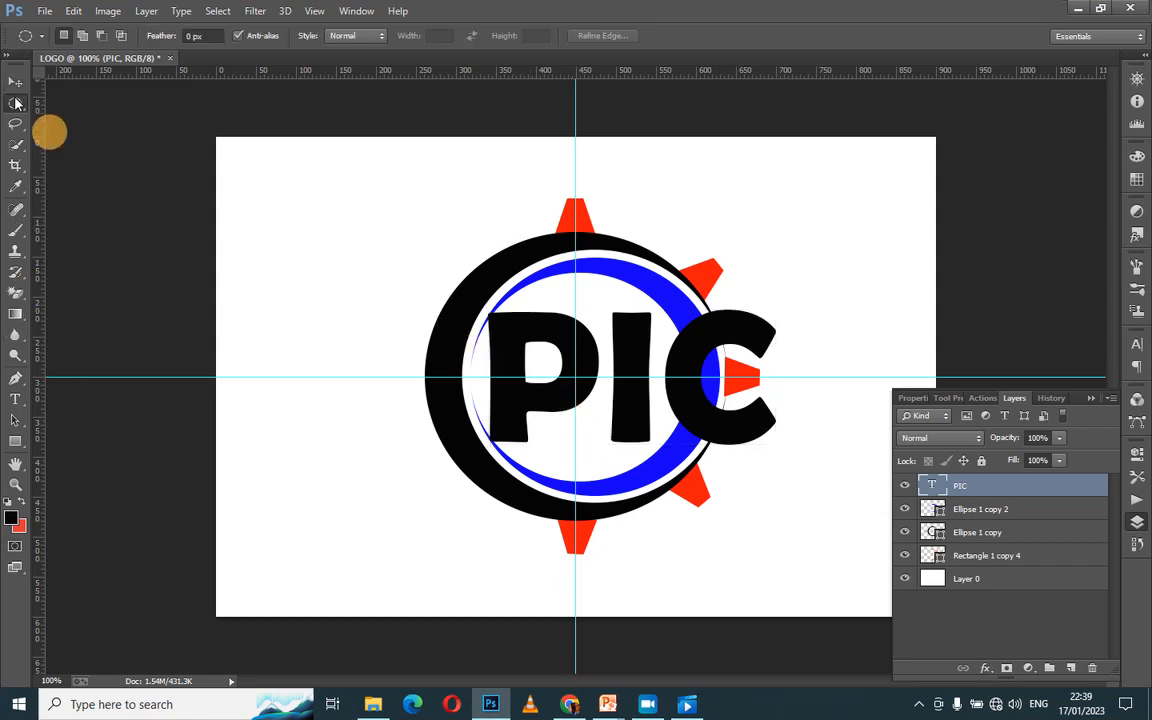
click(55, 101)
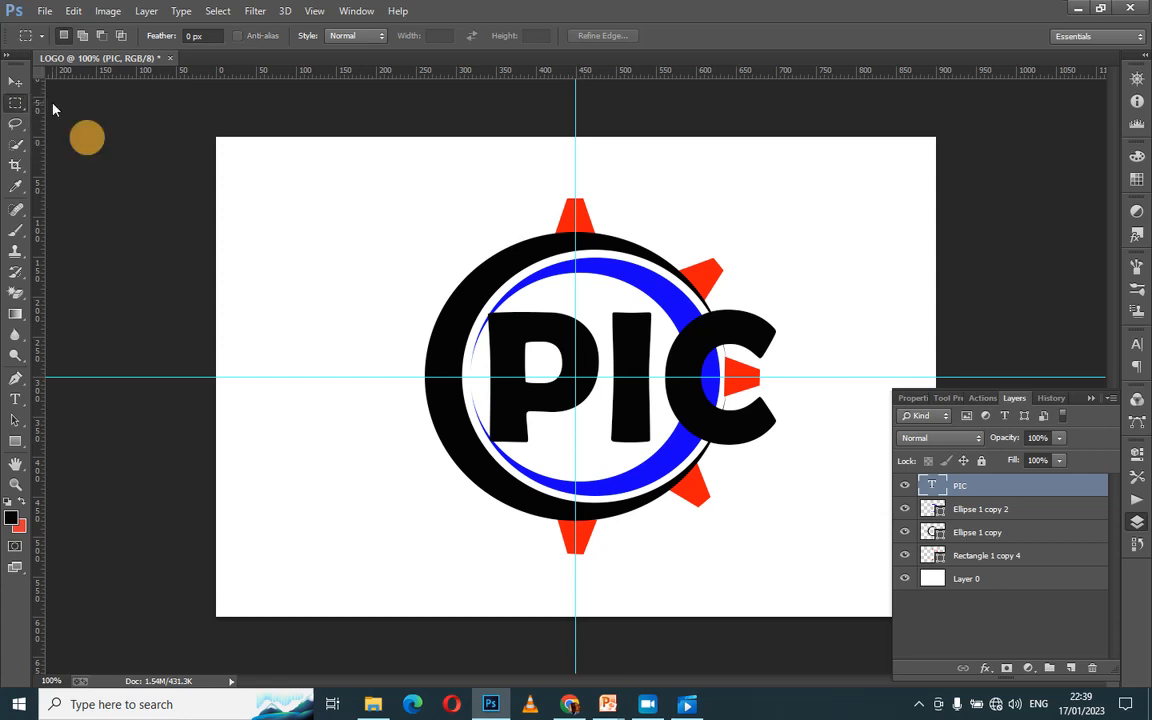
click(15, 103)
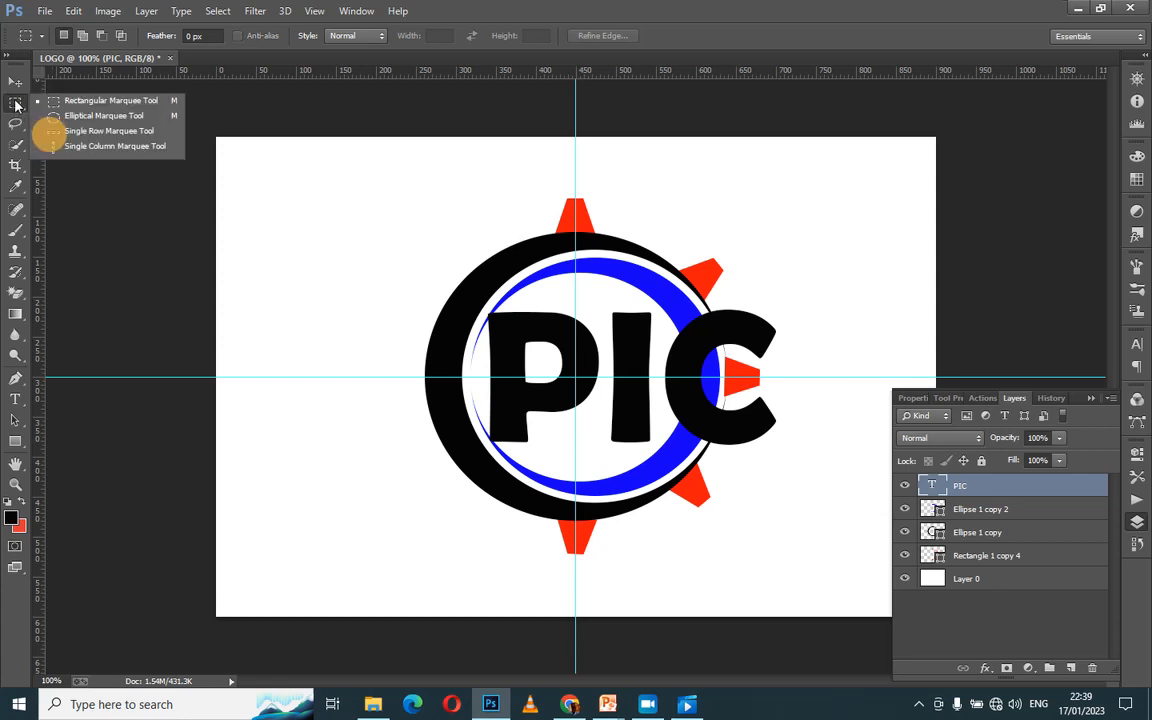
click(68, 103)
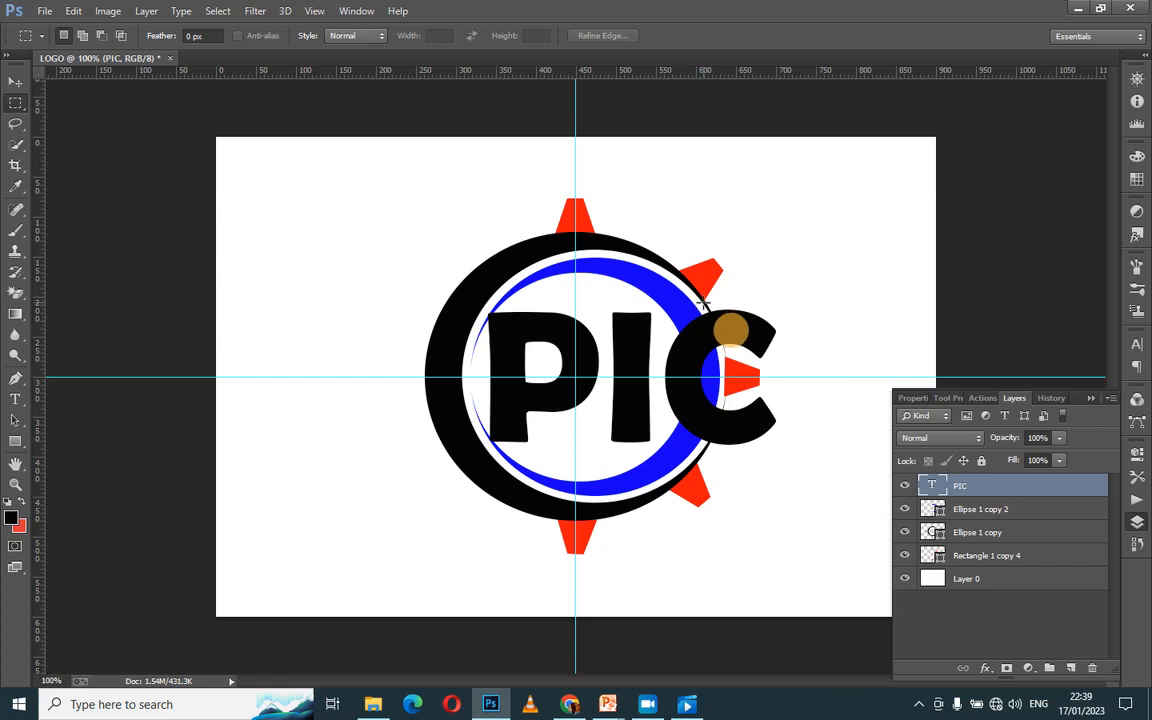
drag(704, 300, 825, 463)
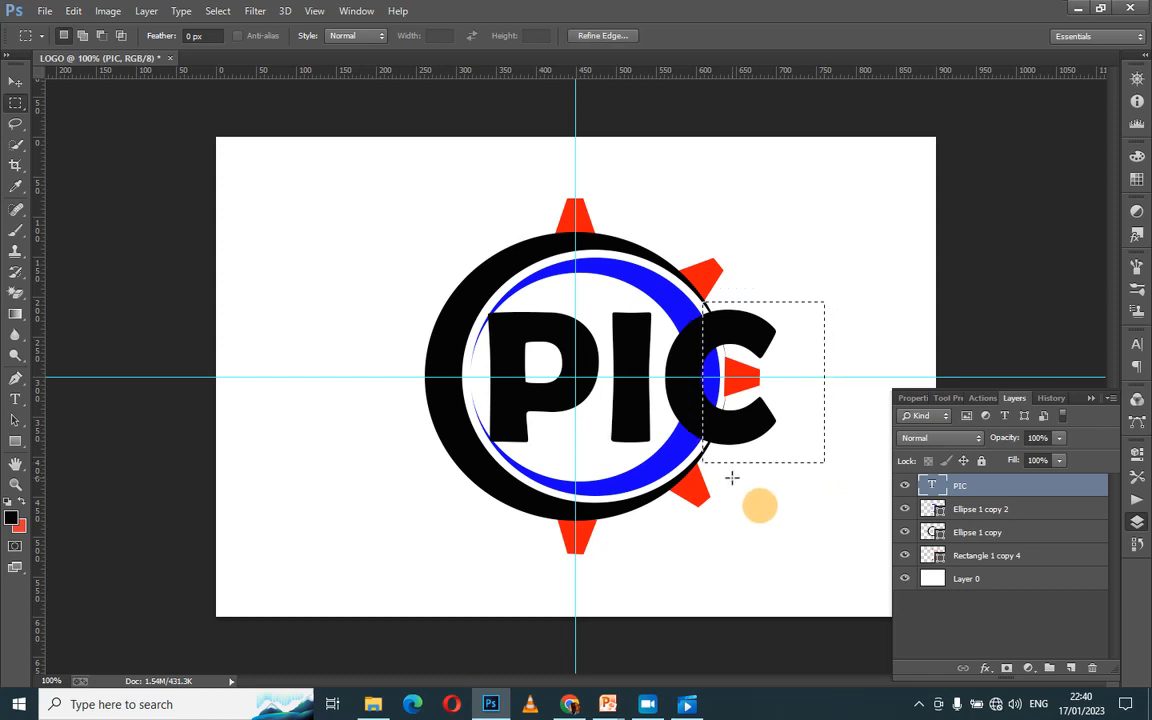
Step: Nudge the rectangular selection left until its right edge meets the tip of the right-hand red tooth, and hide the PIC layer
key(Left)
key(Left)
key(Left)
key(Left)
key(Left)
key(Left)
key(Left)
key(Left)
key(Left)
key(Left)
key(Left)
key(Left)
key(Left)
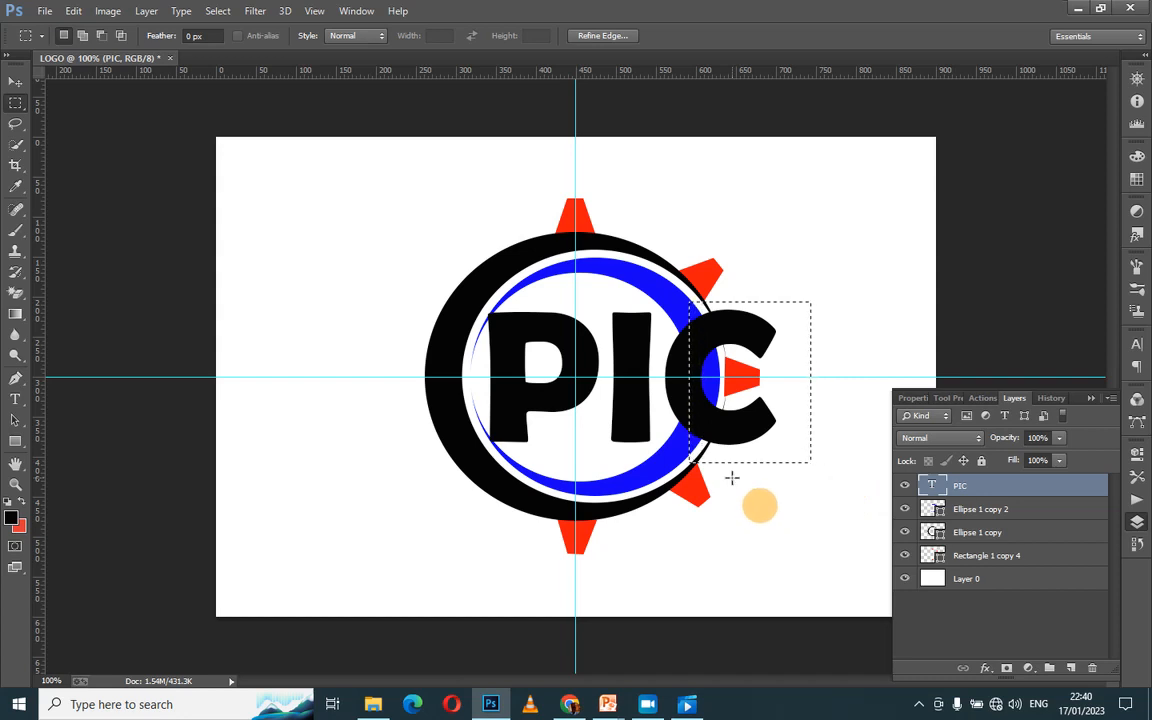
key(Left)
key(Left)
key(Left)
key(Left)
key(Left)
key(Left)
key(Left)
key(Left)
key(Left)
key(Left)
key(Left)
key(Left)
key(Left)
key(Left)
key(Left)
key(Left)
key(Left)
key(Left)
key(Left)
key(Left)
key(Left)
key(Left)
key(Left)
key(Left)
key(Left)
key(Left)
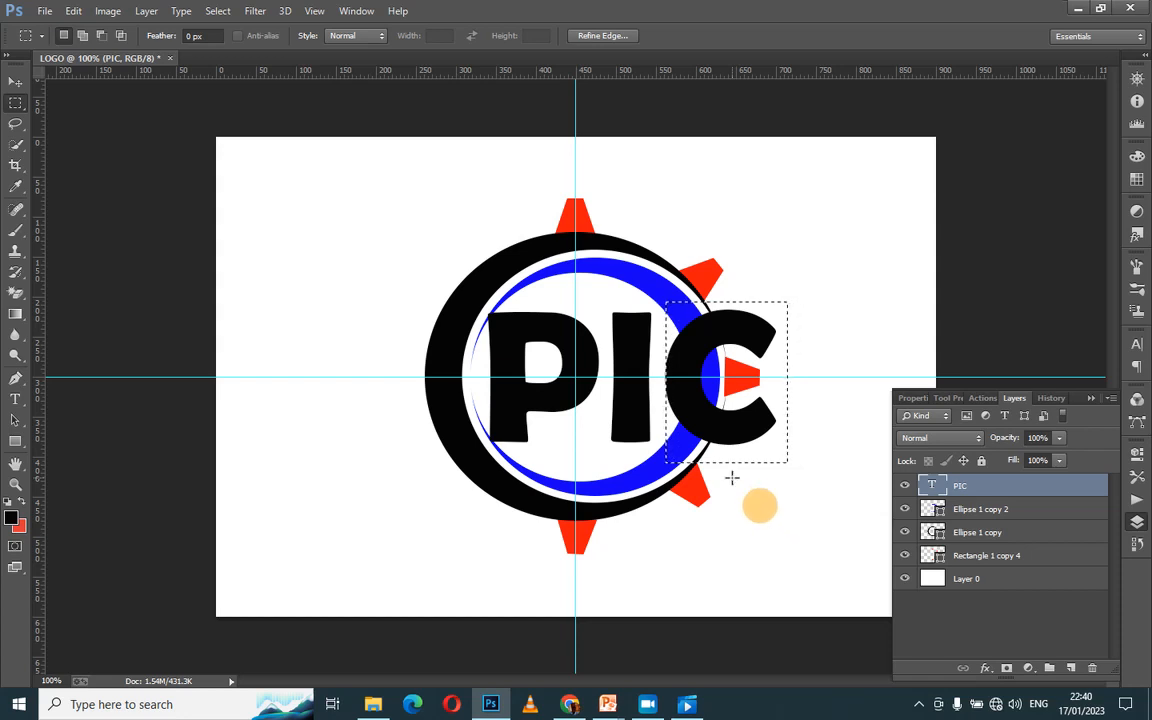
key(Left)
key(Left)
key(Left)
key(Left)
key(Left)
key(Left)
key(Left)
key(Left)
key(Left)
key(Left)
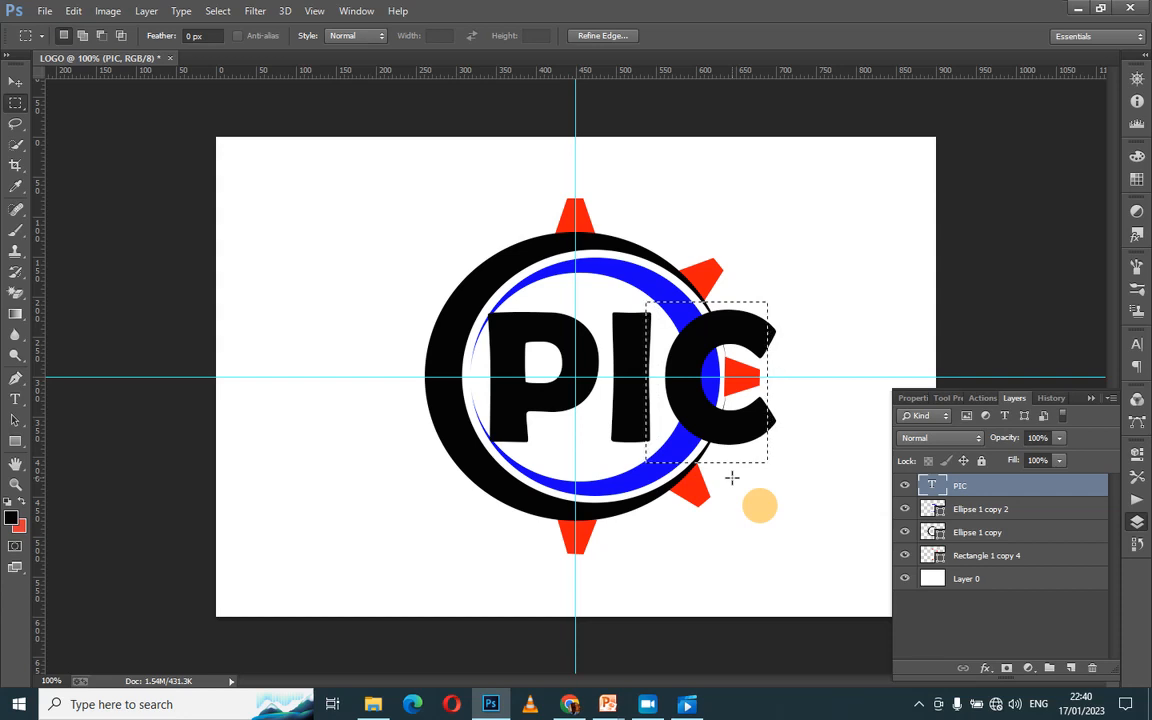
key(Left)
key(Left)
key(Left)
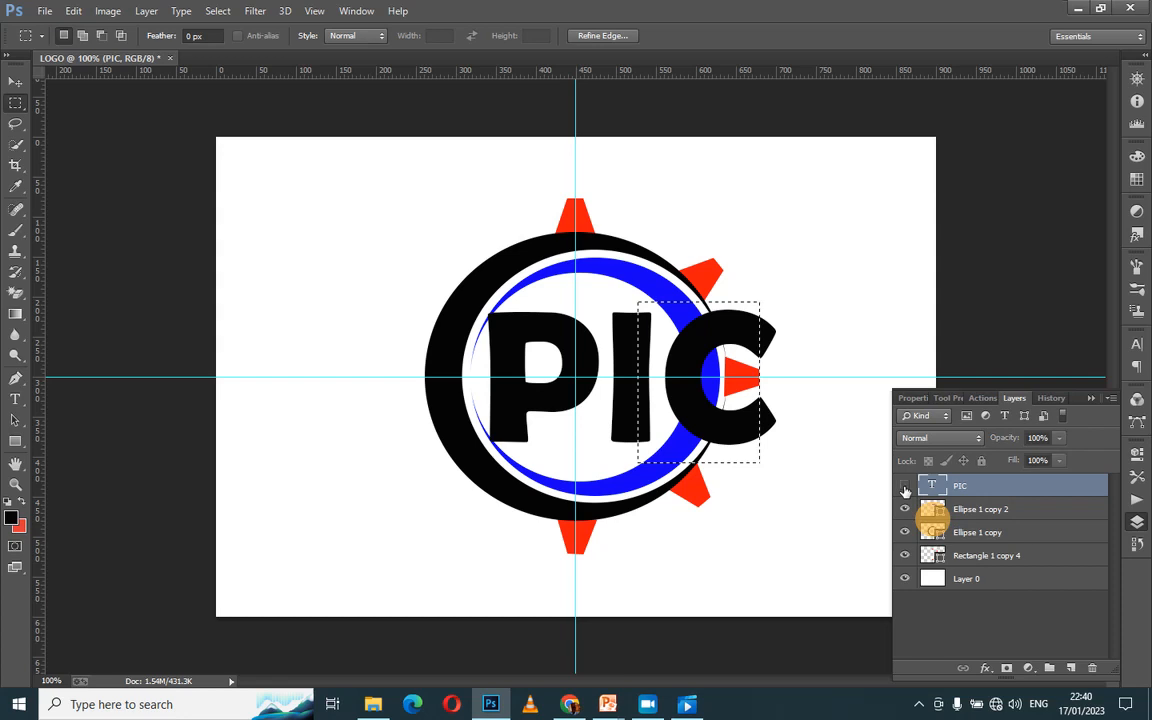
click(904, 487)
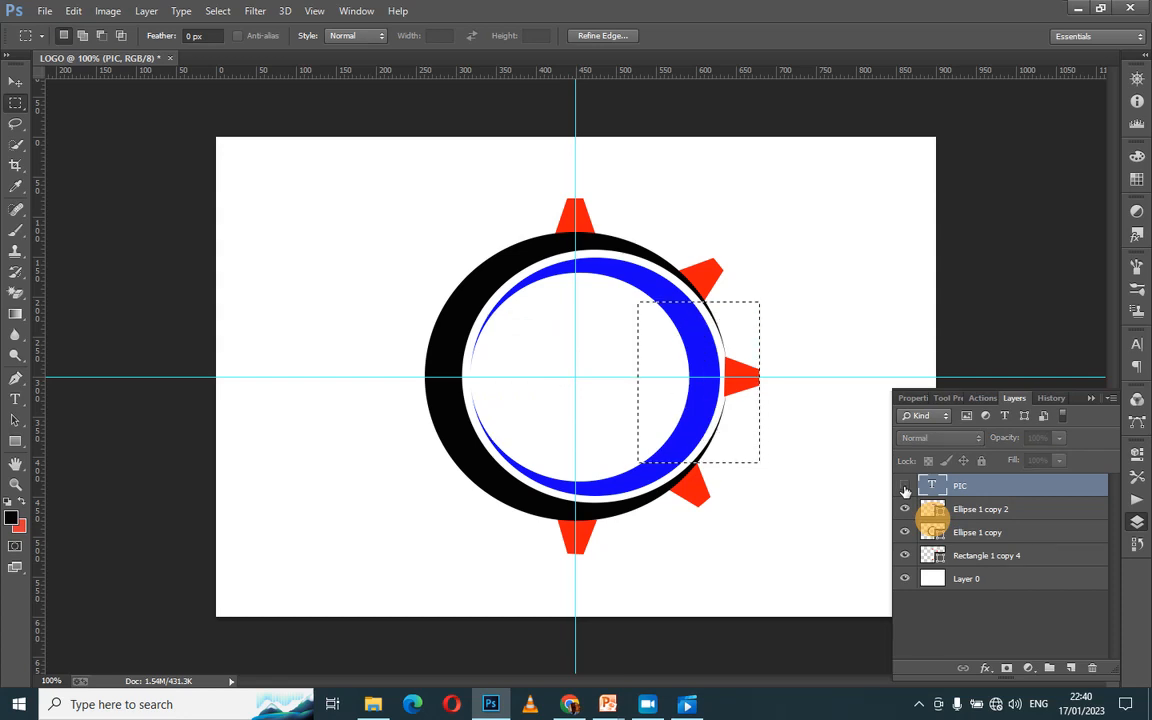
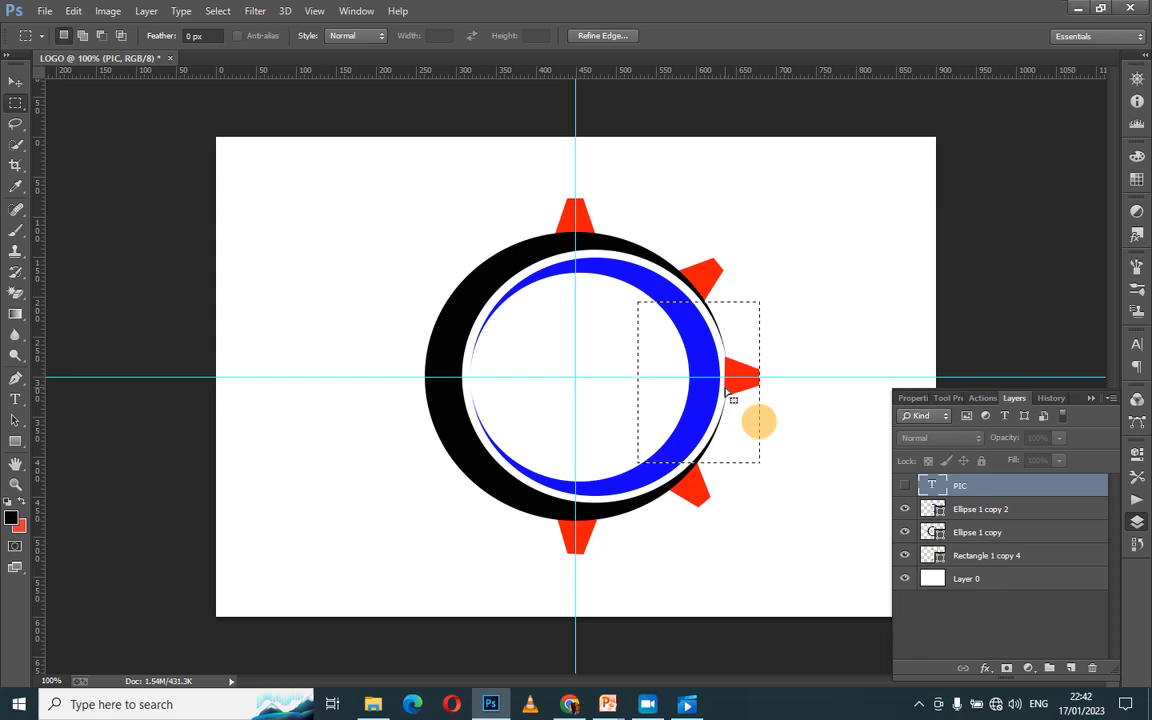
Step: Try to delete the selected area from the Ellipse 1 copy 2 and Ellipse 1 copy layers
click(996, 511)
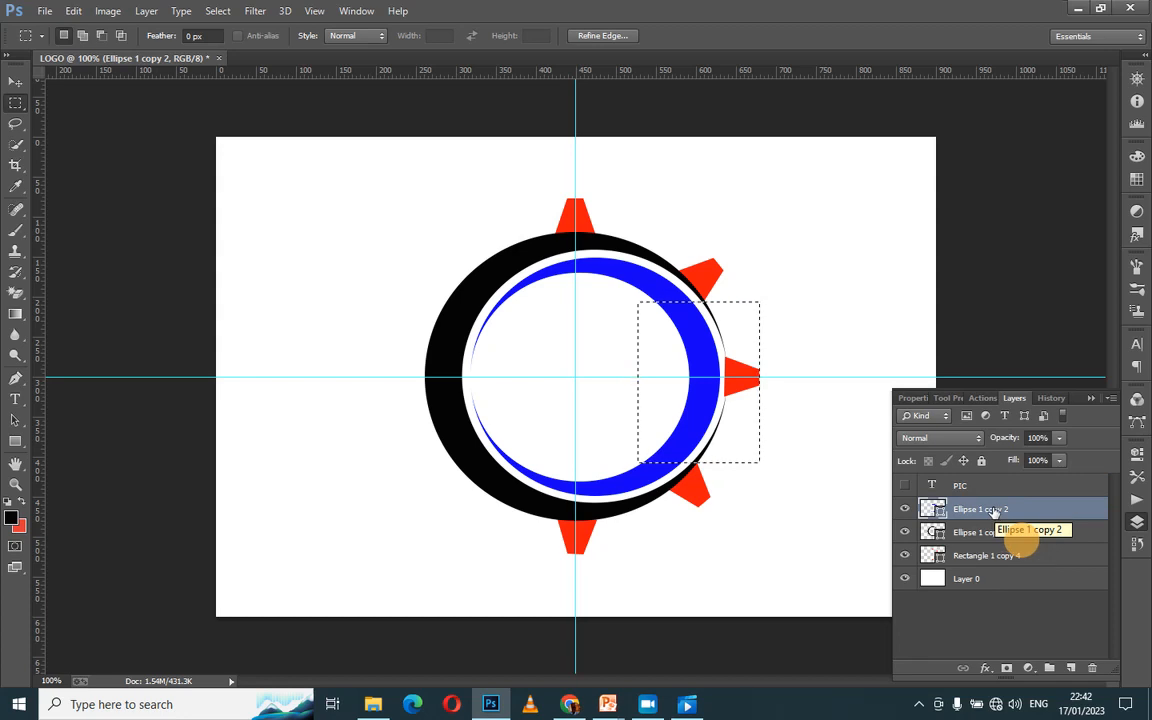
key(Delete)
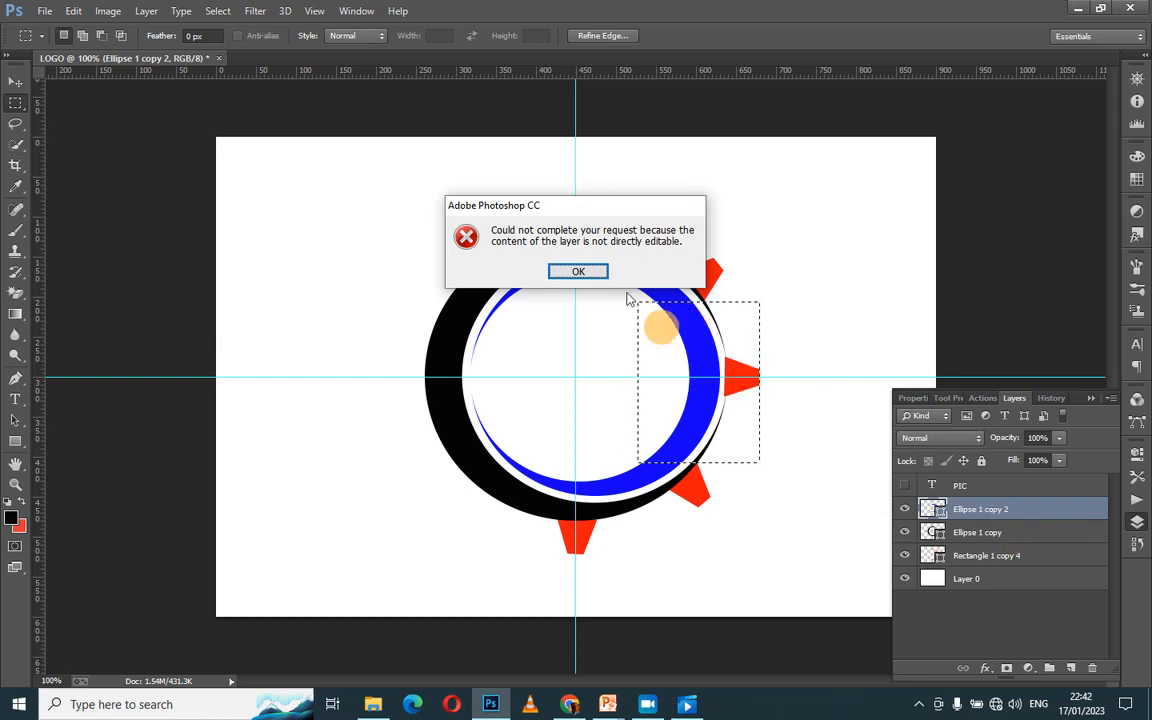
click(578, 271)
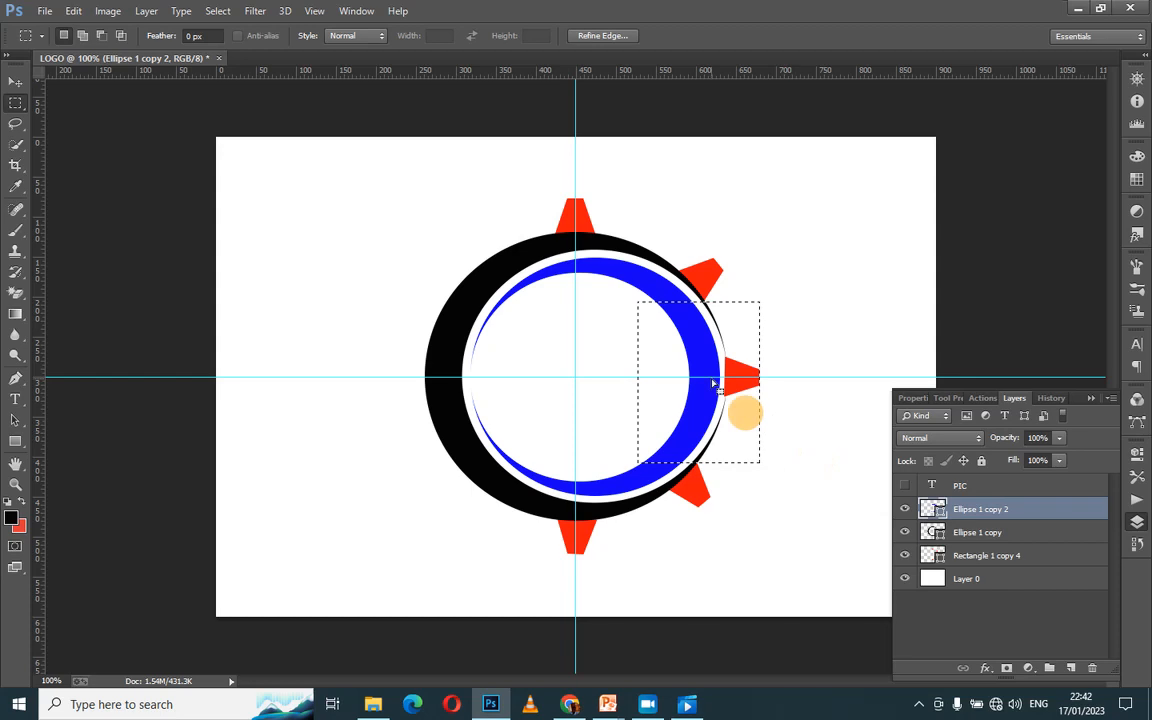
click(968, 533)
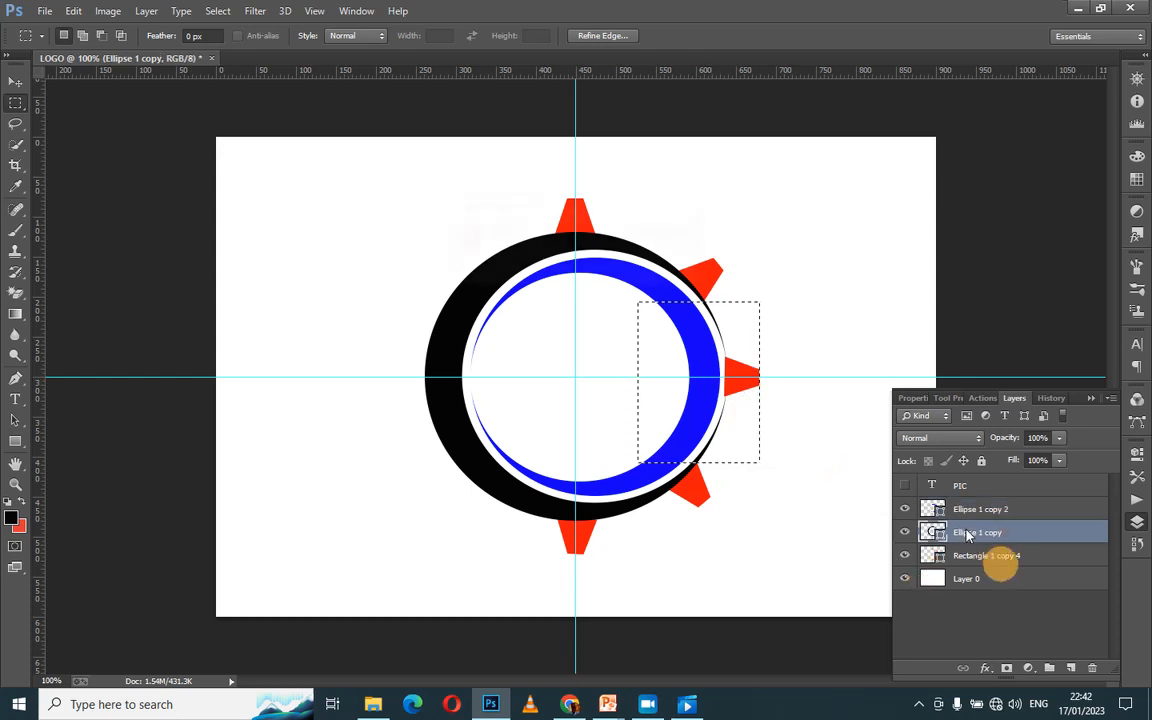
key(Delete)
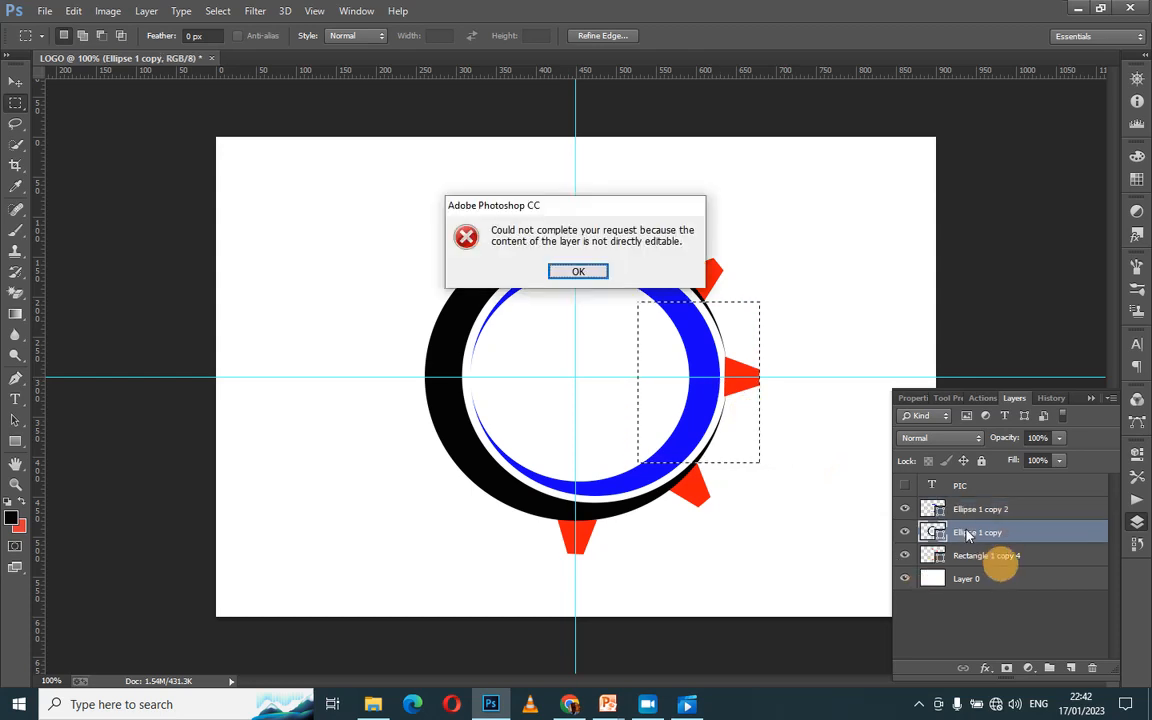
click(576, 272)
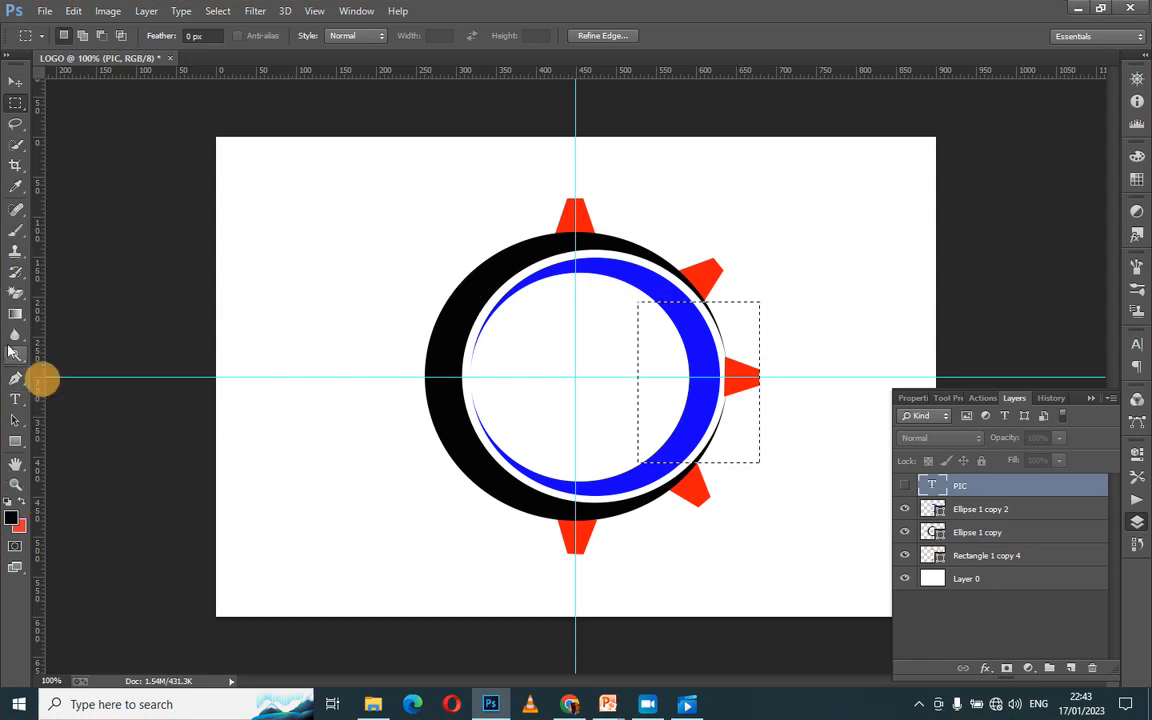
Step: Rasterize the Rectangle 1 copy 4 layer and erase its right-hand red tooth within the selection using the Eraser tool
click(15, 294)
click(16, 296)
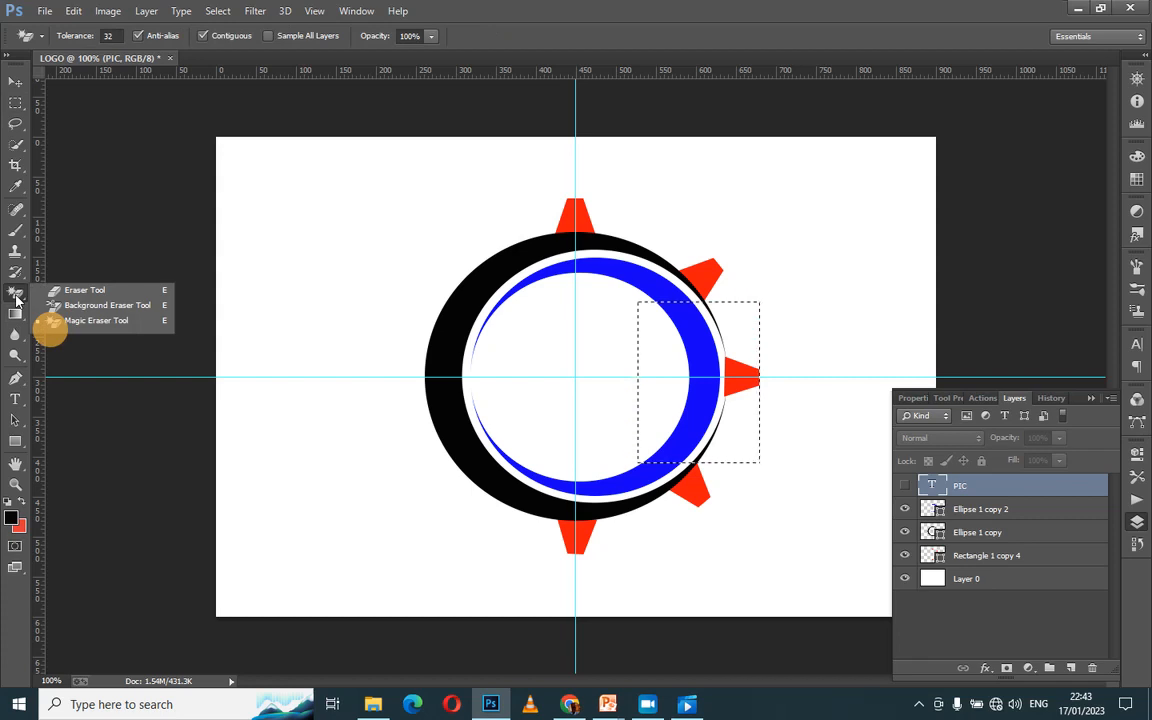
click(74, 292)
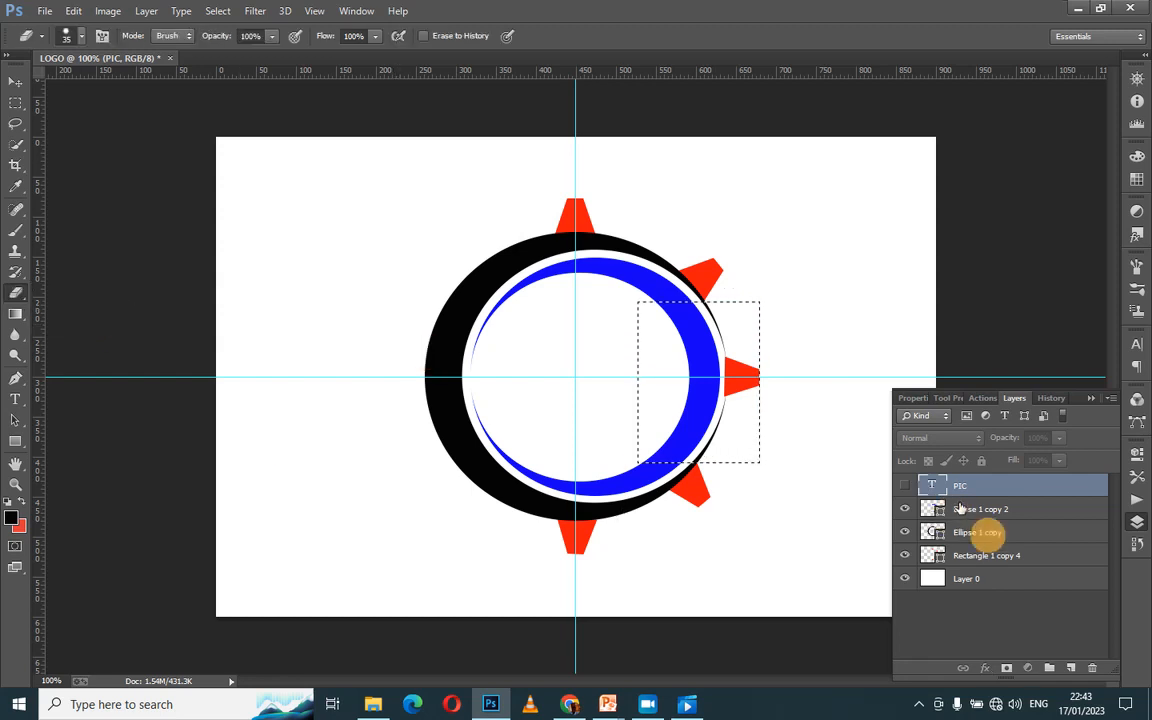
click(960, 509)
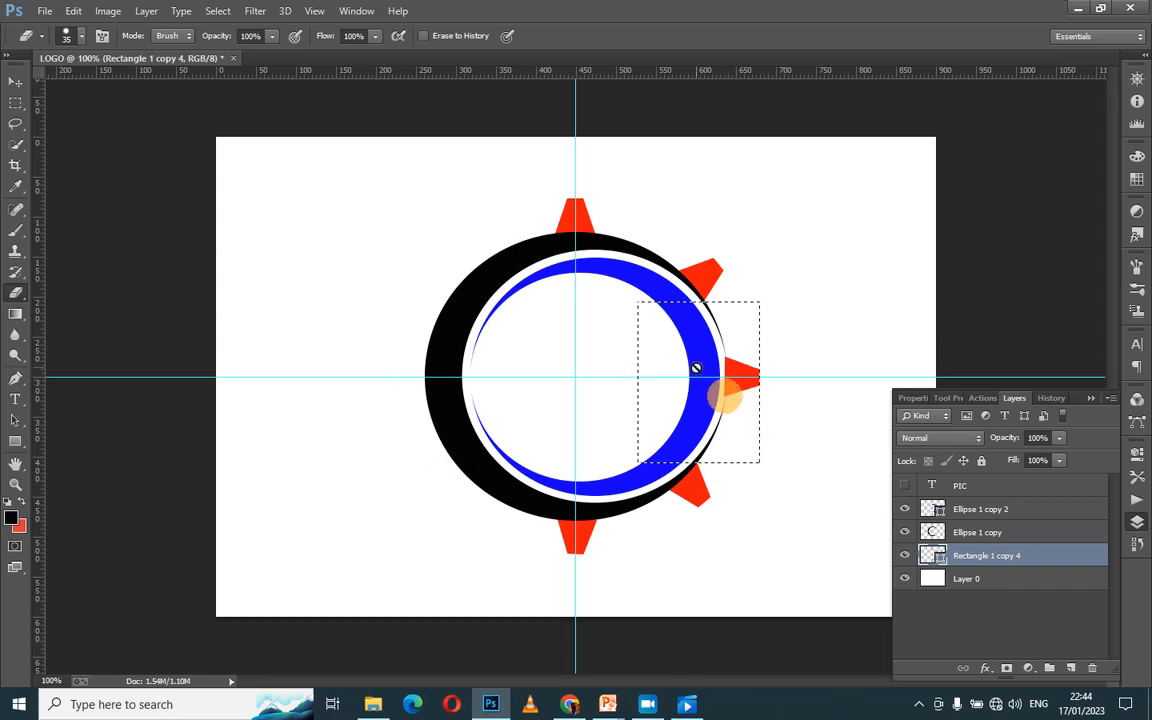
click(696, 368)
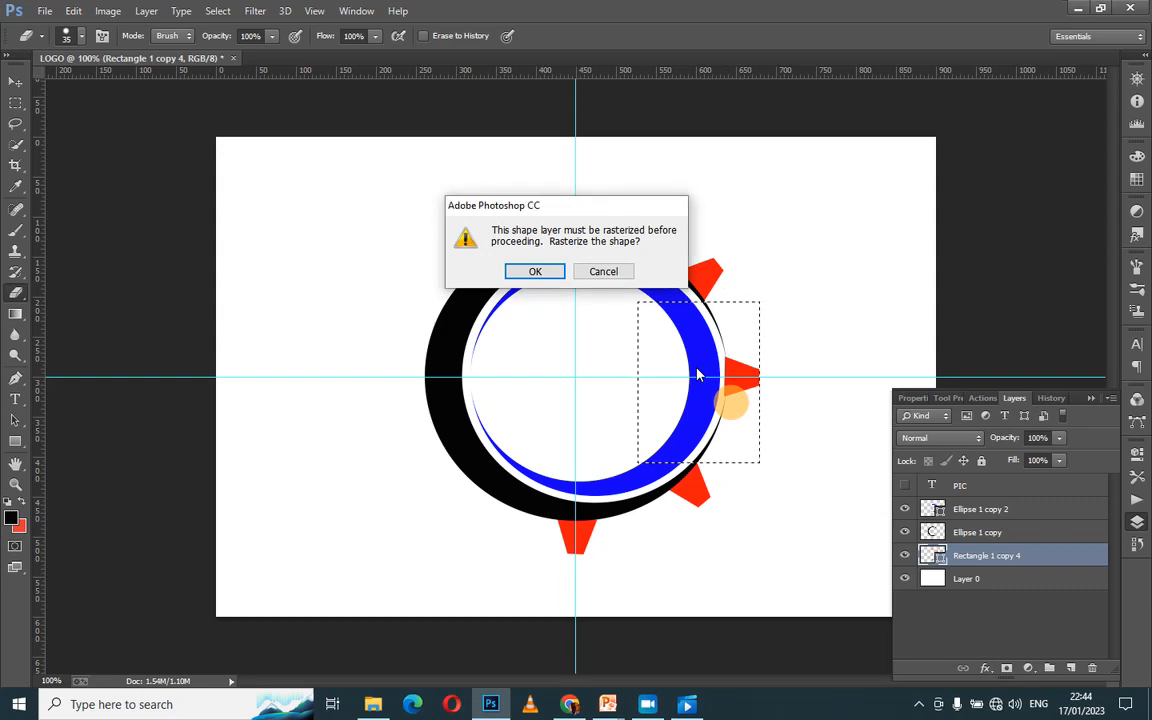
click(537, 272)
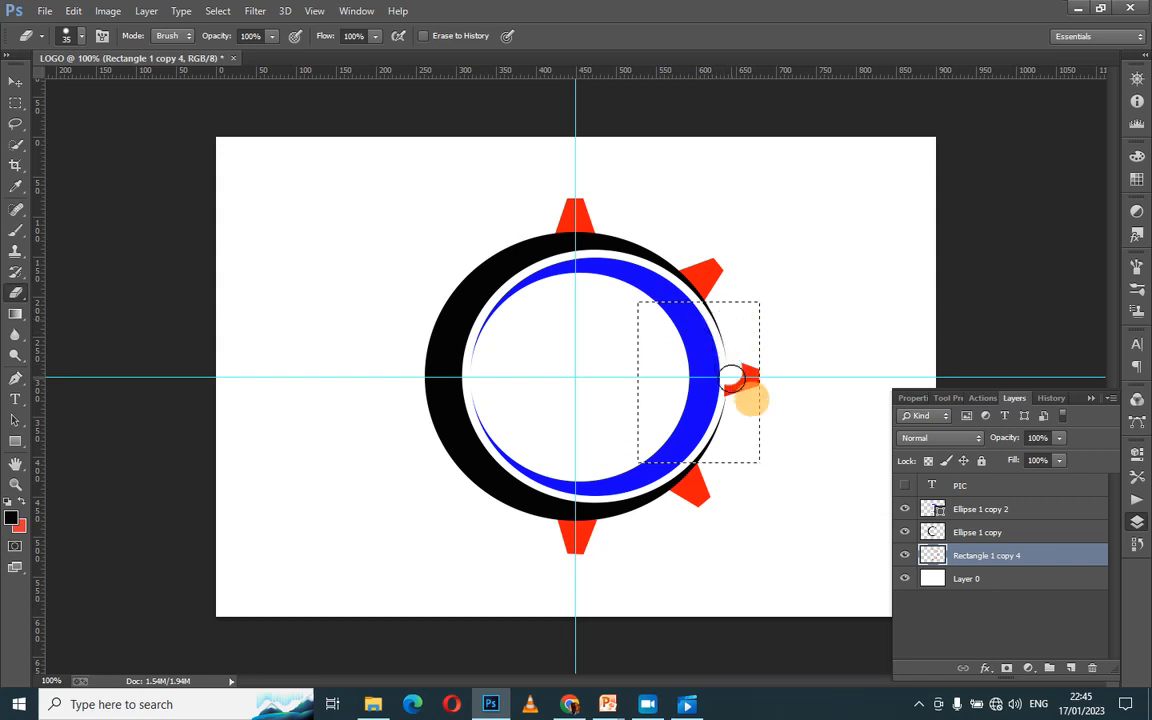
drag(732, 377, 737, 364)
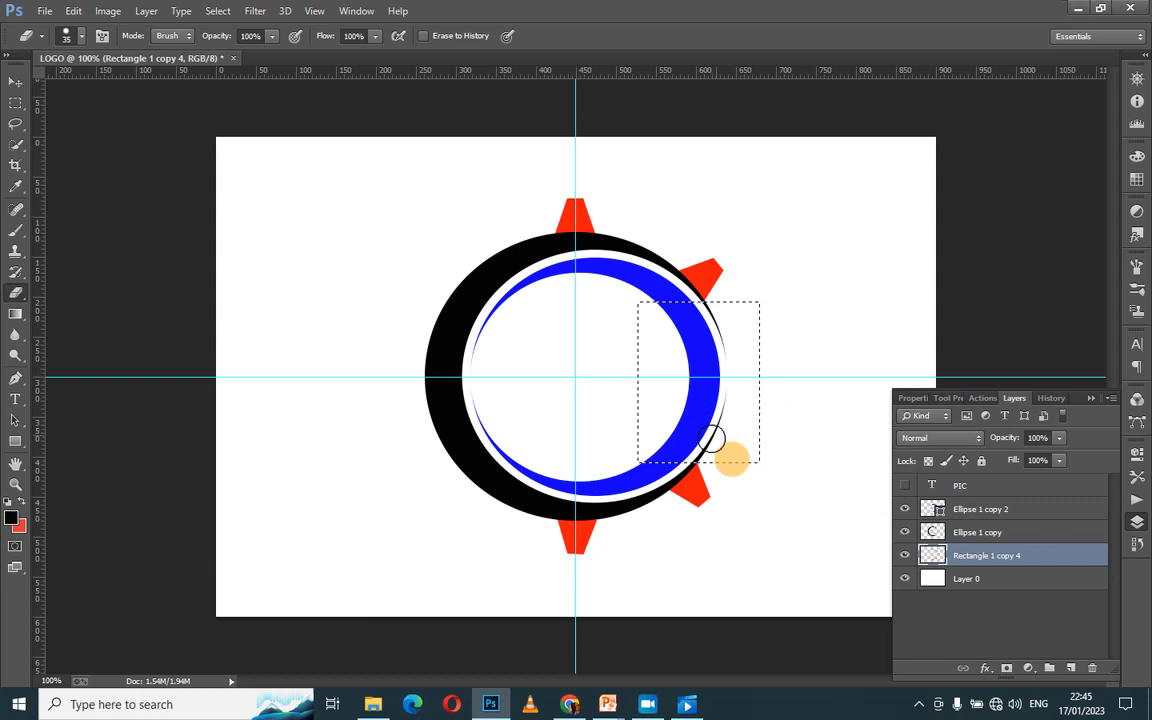
Step: Erase the thin right end of the black crescent within the selection on the Ellipse 1 copy layer
click(990, 532)
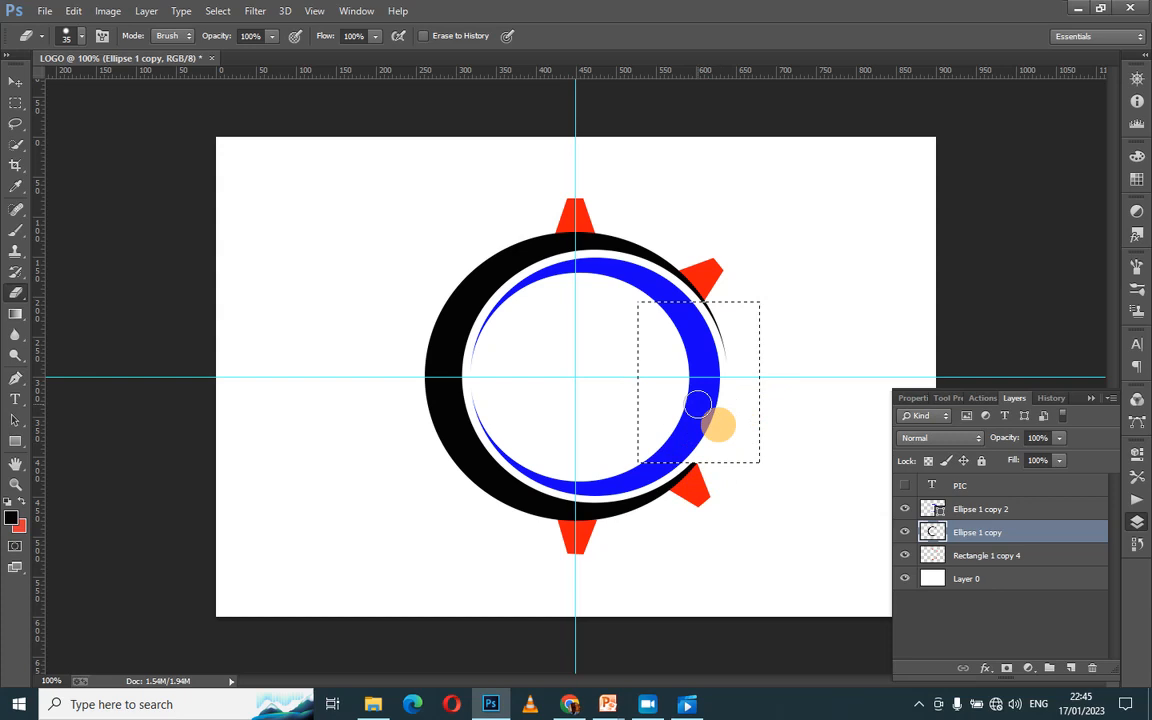
mouse_move(697, 404)
mouse_down()
mouse_move(725, 372)
mouse_move(717, 327)
mouse_move(703, 318)
mouse_up()
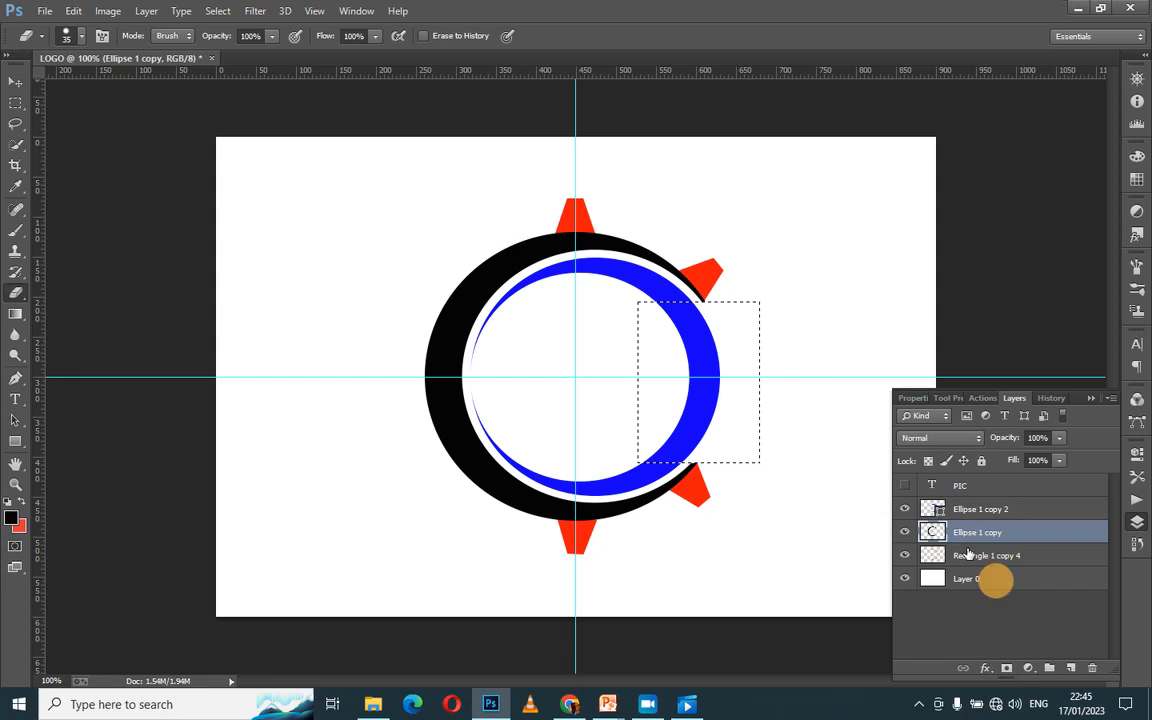
click(966, 555)
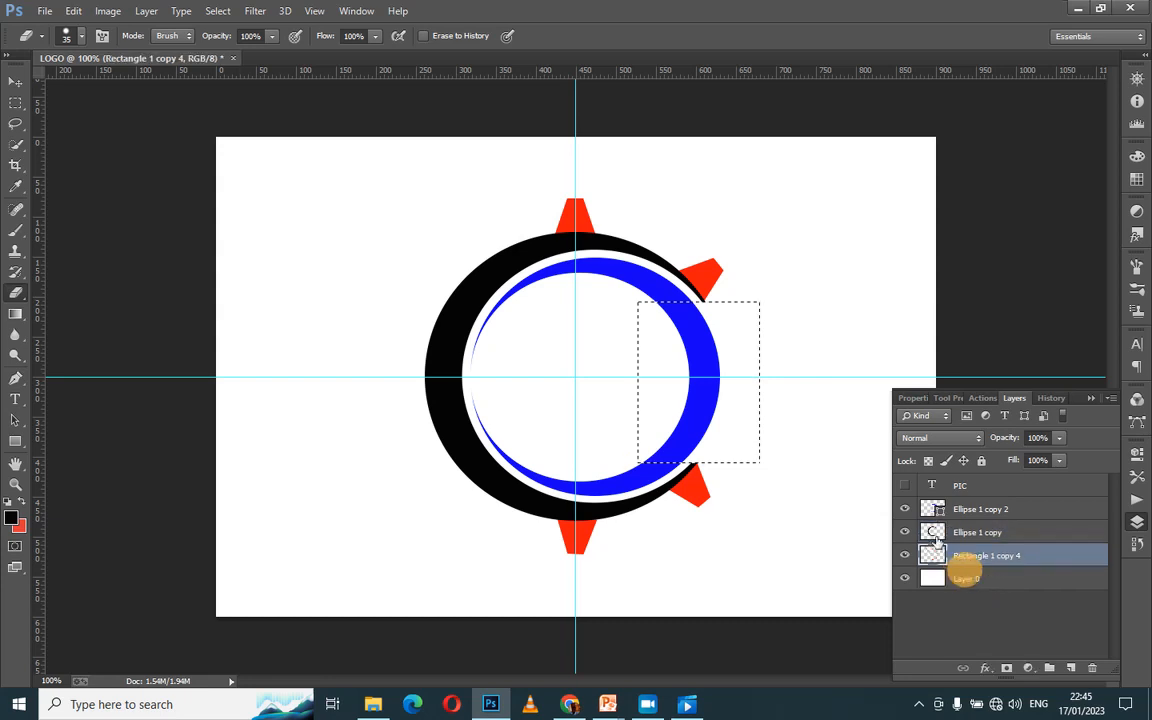
click(980, 532)
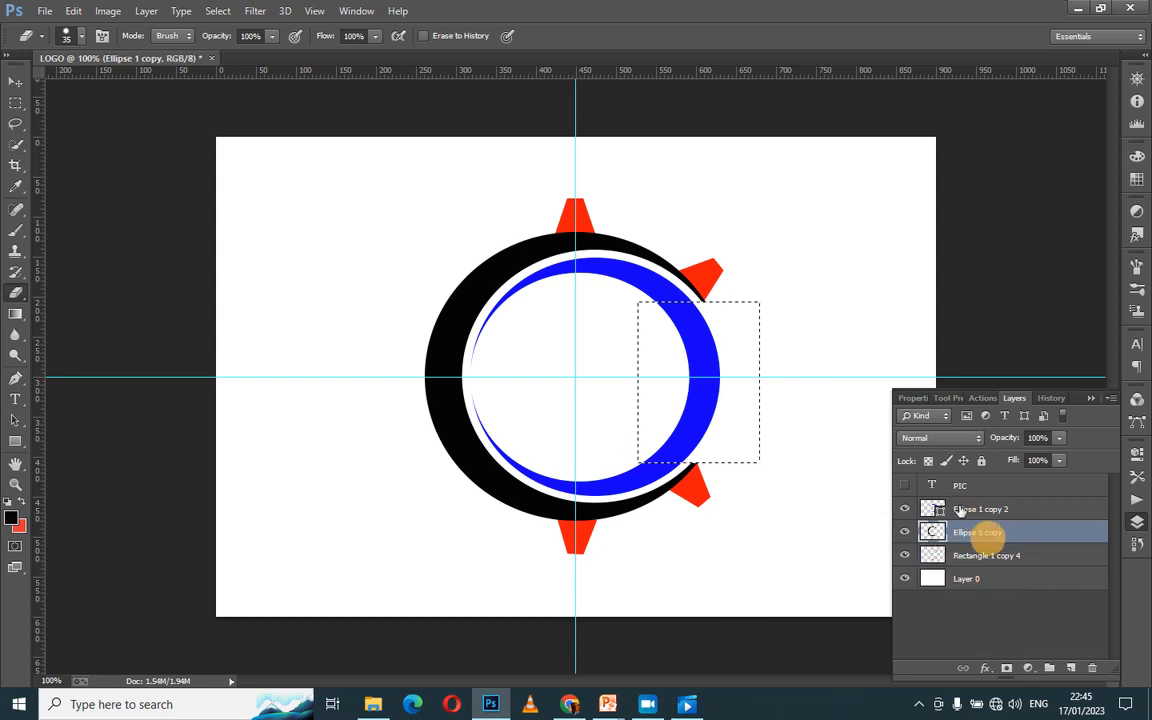
Step: Rasterize the Ellipse 1 copy 2 layer, erase the blue crescent's part within the selection, and deselect
click(960, 510)
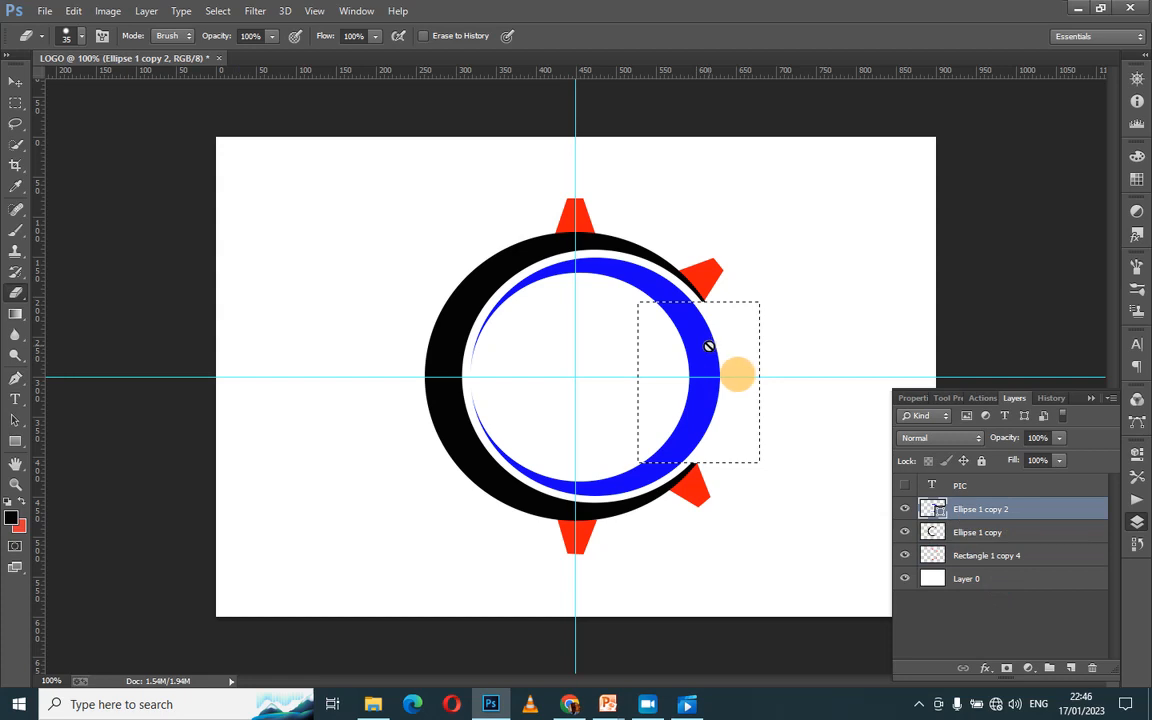
click(710, 352)
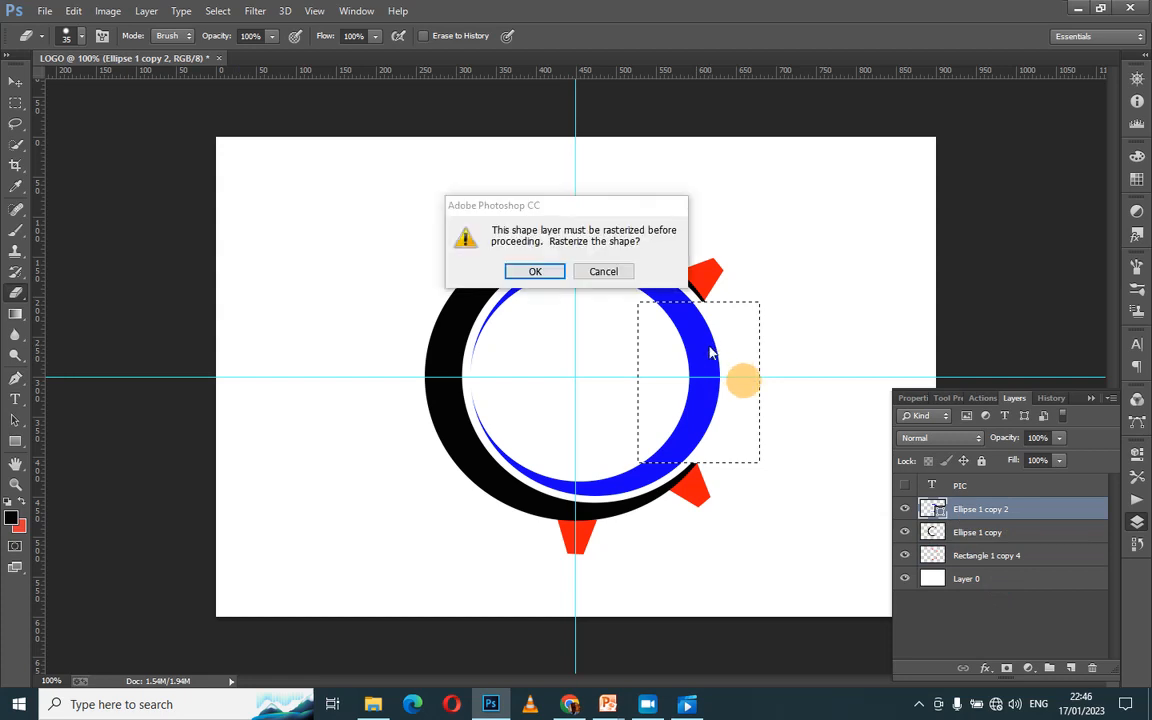
click(533, 268)
mouse_move(745, 345)
mouse_down()
mouse_move(713, 347)
mouse_move(676, 320)
mouse_move(702, 316)
mouse_move(652, 314)
mouse_move(710, 326)
mouse_move(693, 455)
mouse_move(656, 453)
mouse_move(694, 455)
mouse_move(696, 438)
mouse_move(678, 424)
mouse_move(687, 348)
mouse_move(736, 339)
mouse_move(712, 424)
mouse_move(665, 441)
mouse_move(695, 428)
mouse_move(668, 421)
mouse_move(649, 452)
mouse_move(704, 437)
mouse_up()
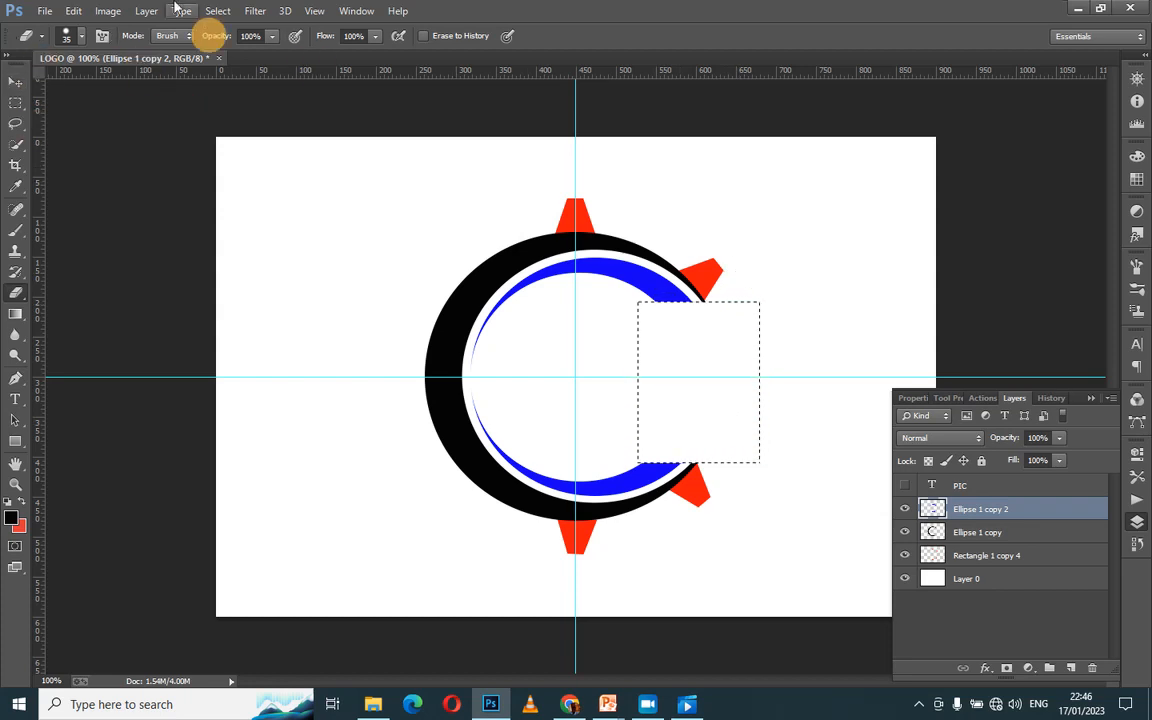
key(ctrl+d)
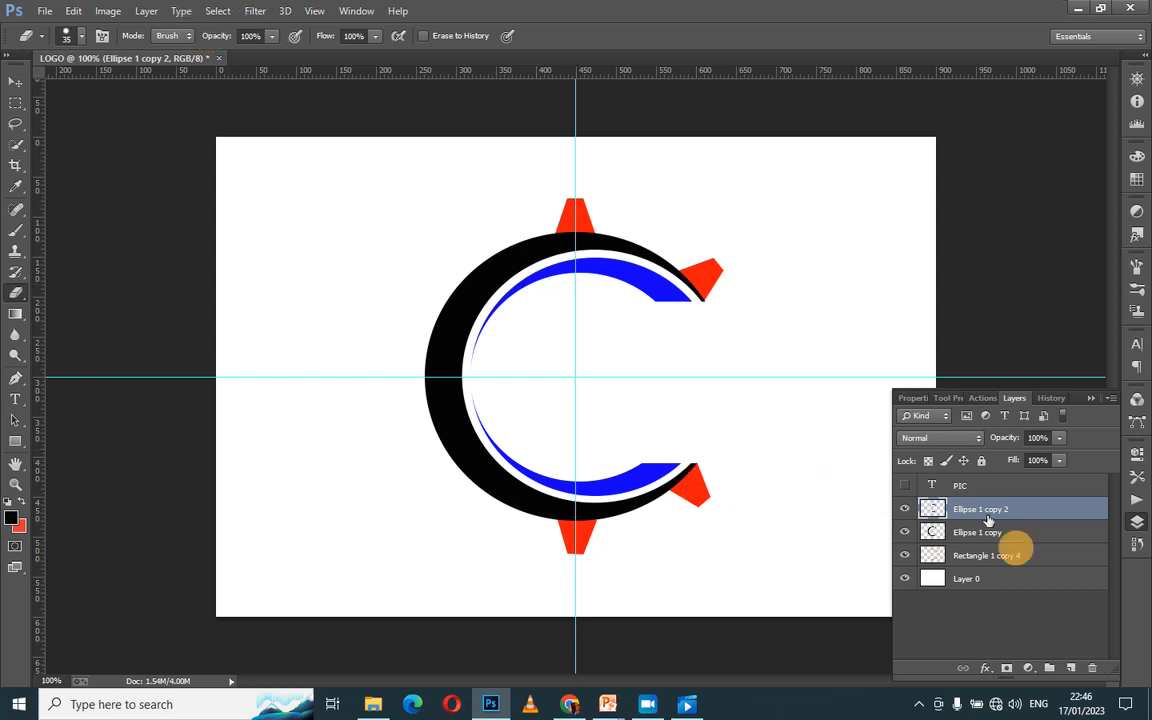
Step: Show the PIC layer and nudge its text slightly left towards the thick side of the black crescent
click(905, 485)
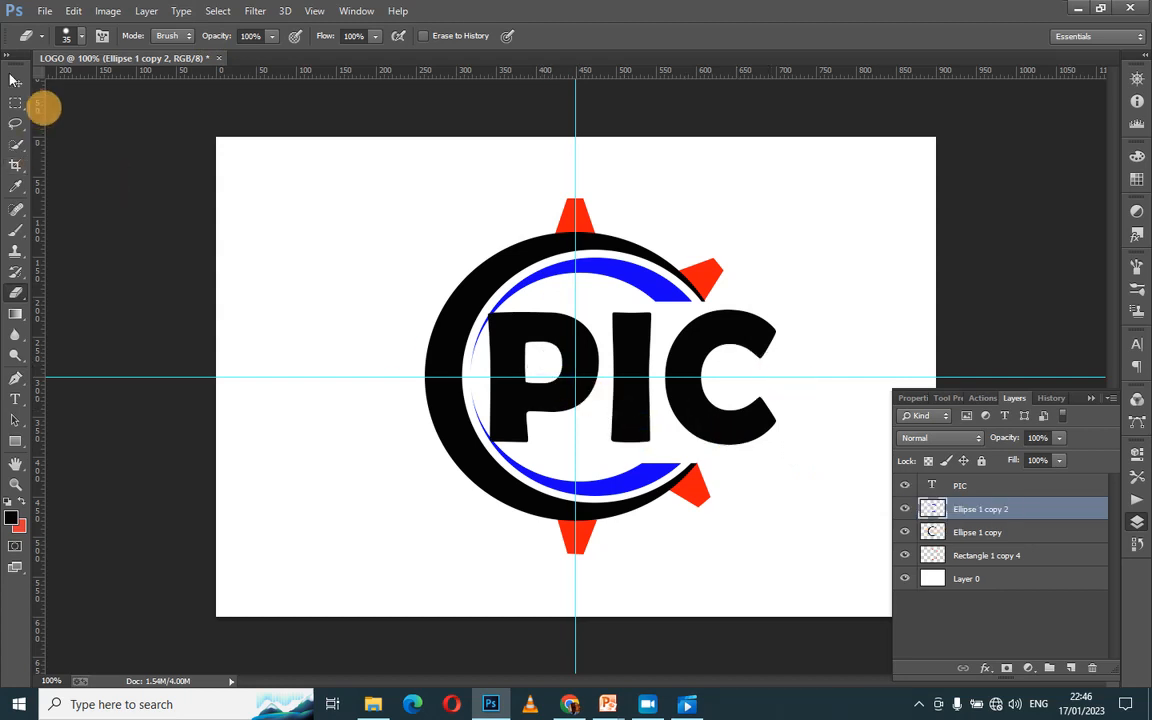
click(16, 81)
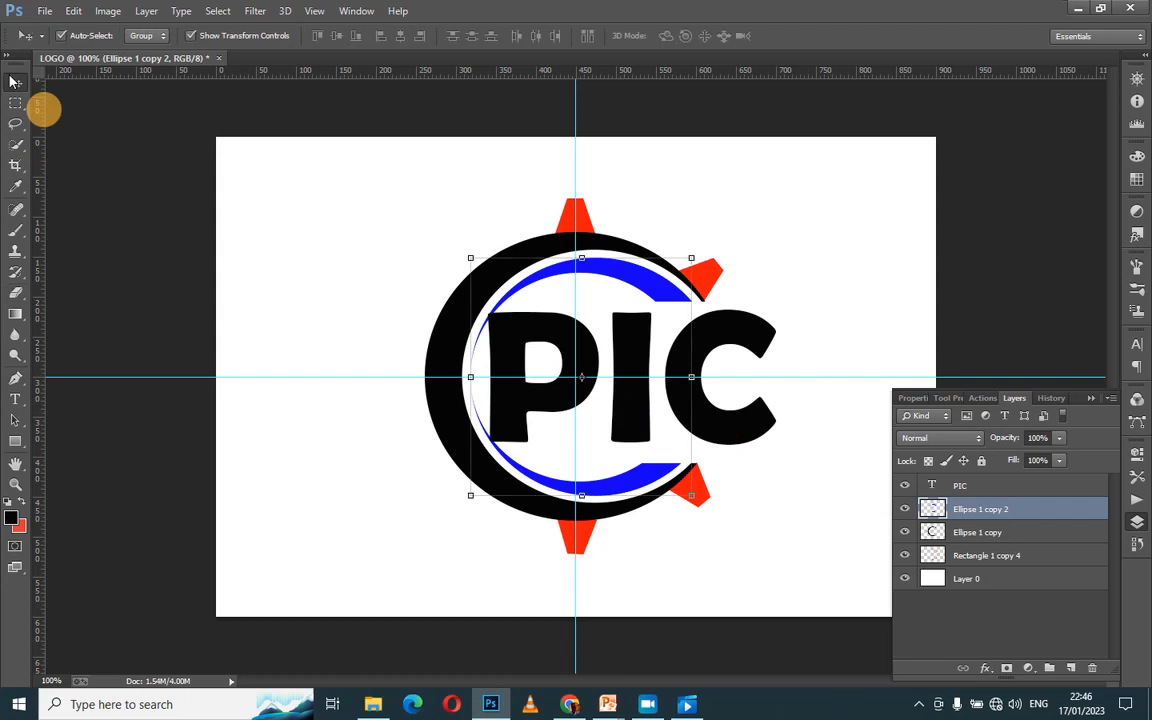
click(735, 334)
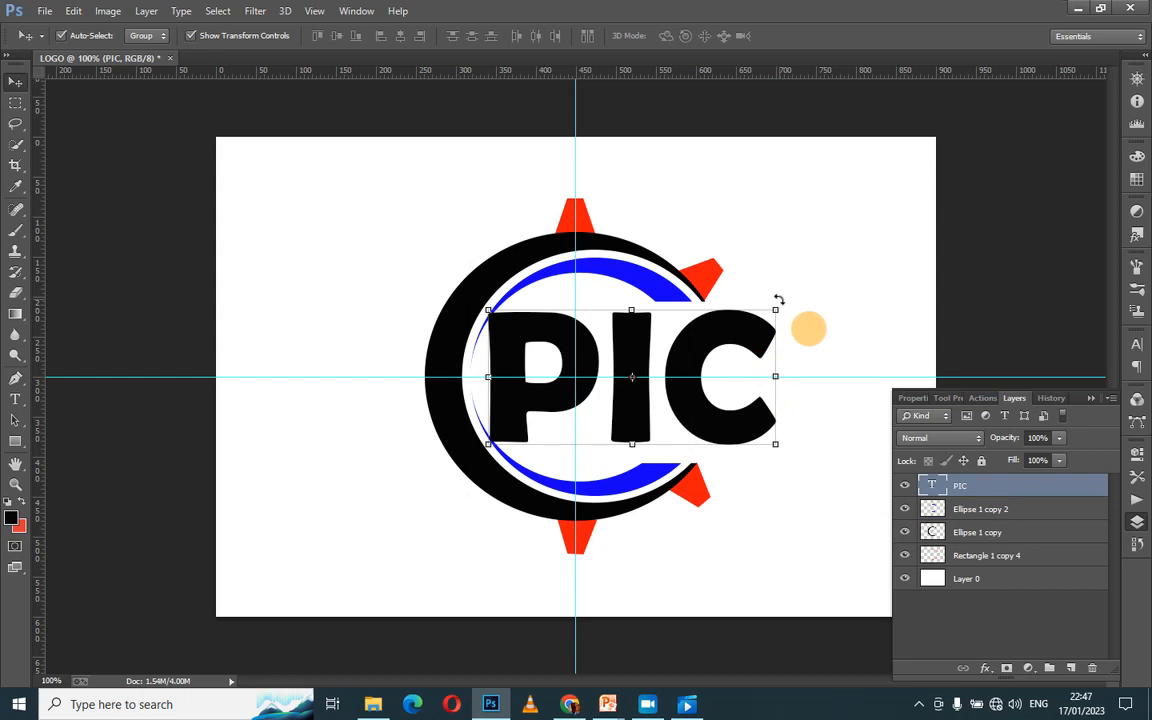
key(Left)
key(Left)
key(Left)
key(Left)
key(Left)
key(Left)
key(Left)
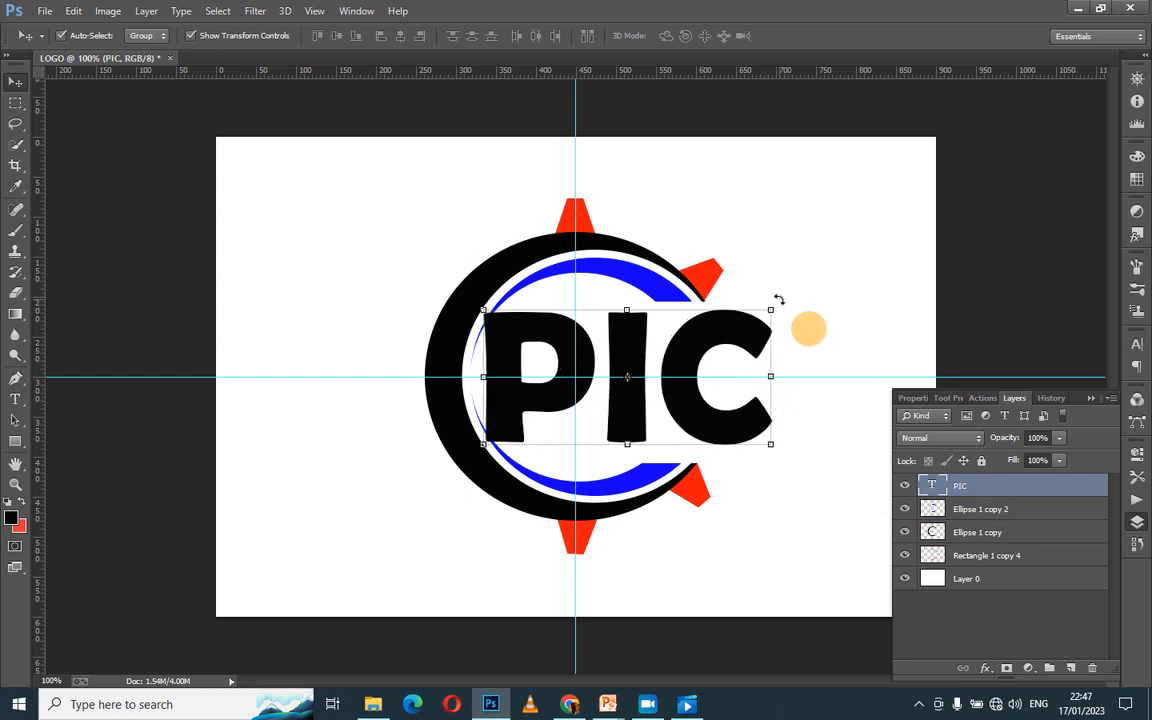
key(Left)
key(Left)
key(Left)
key(Left)
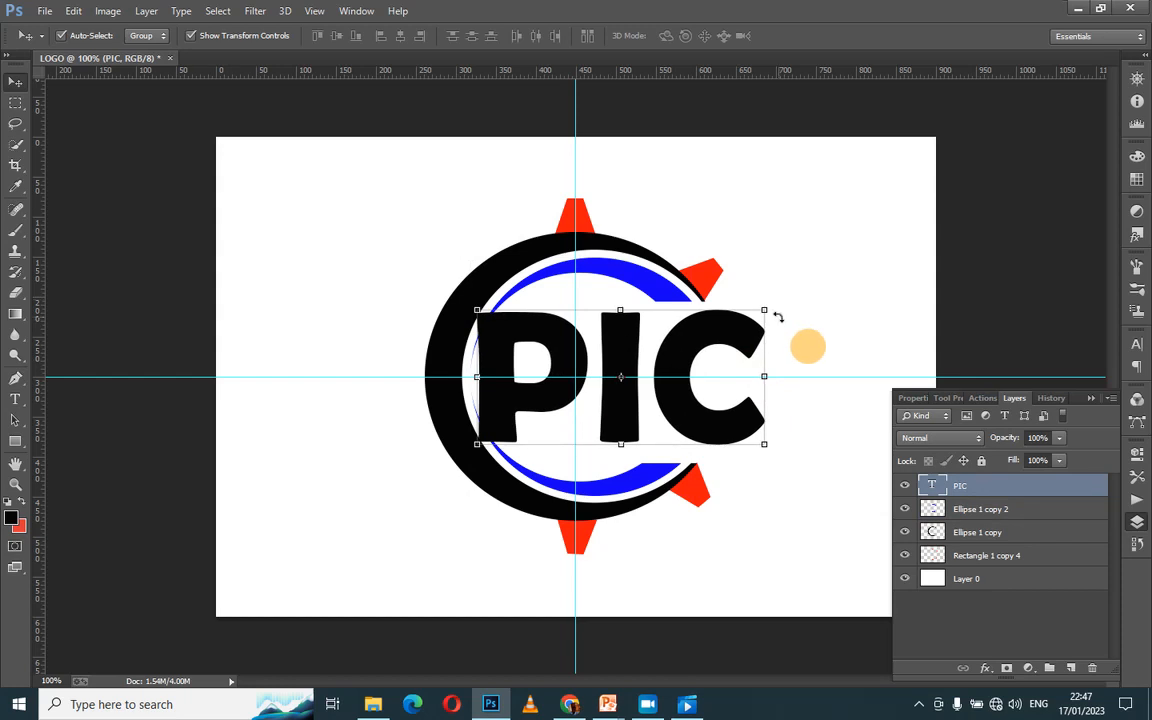
Step: Scale the PIC text proportionally to 121.23% and move it right and down so it is centred vertically on the horizontal guide
click(764, 444)
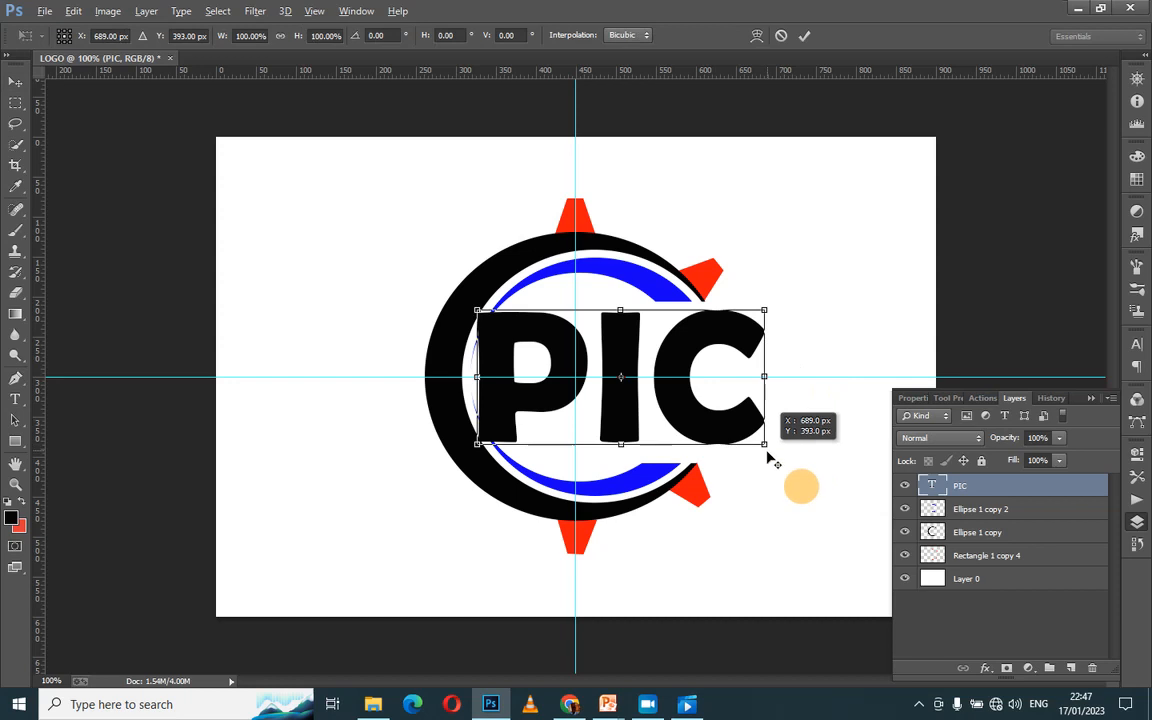
drag(769, 455, 766, 485)
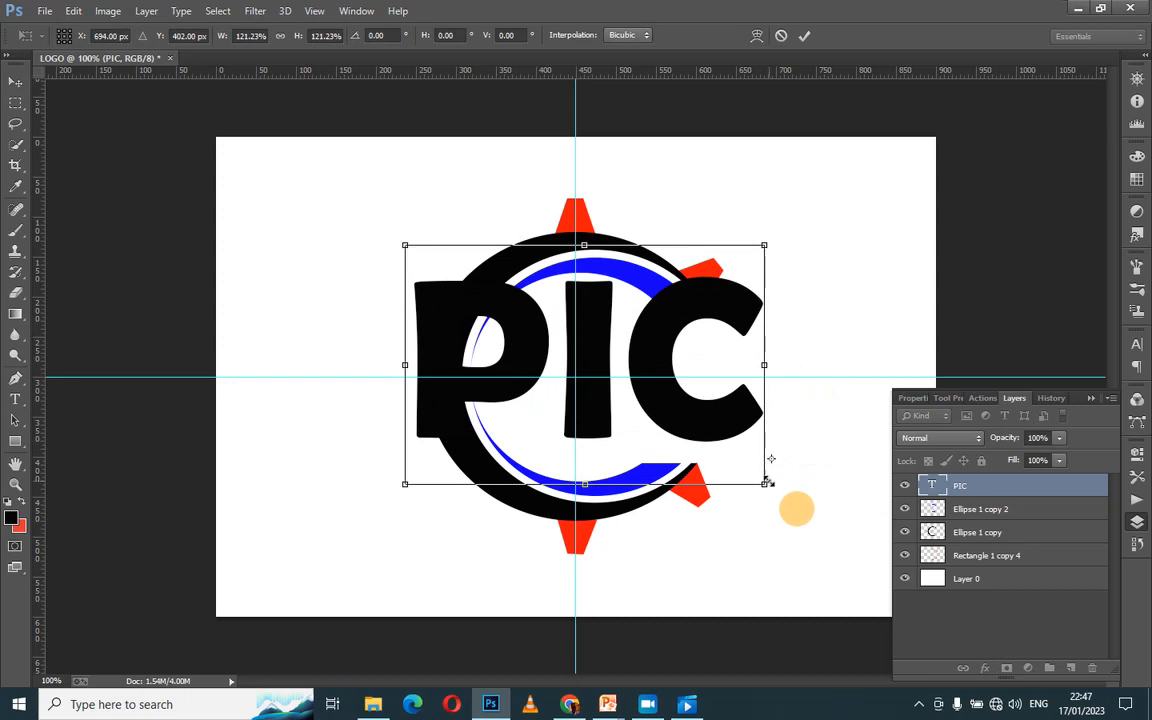
click(806, 36)
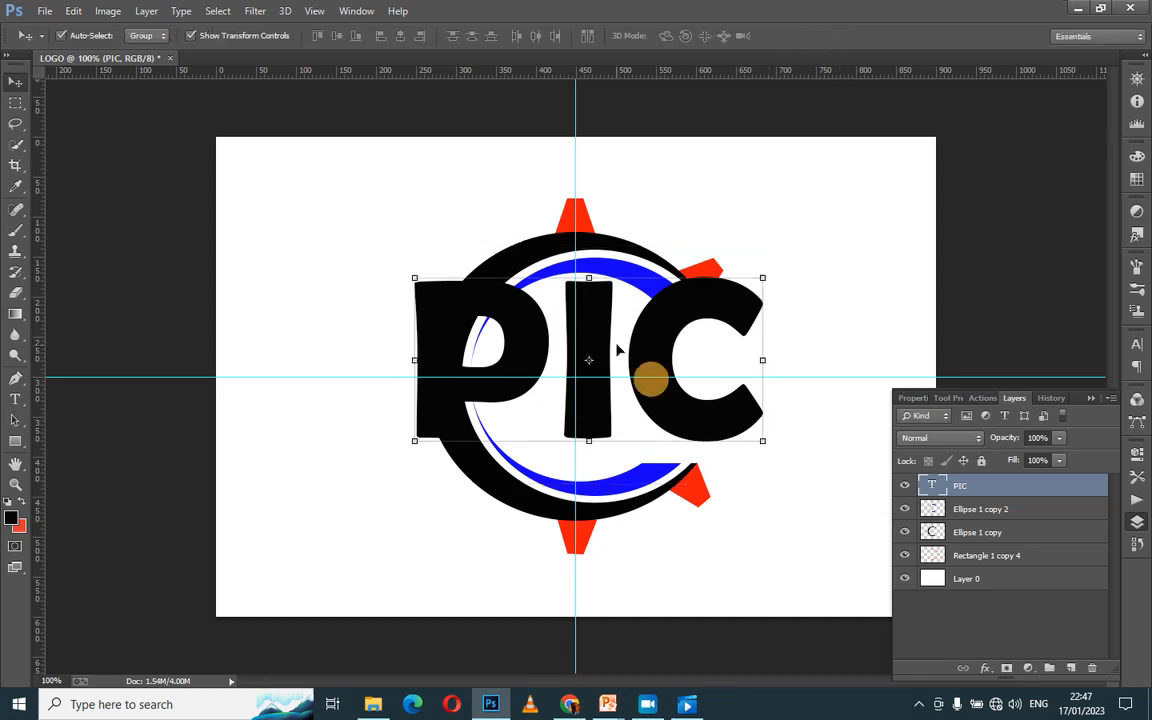
drag(589, 325, 659, 347)
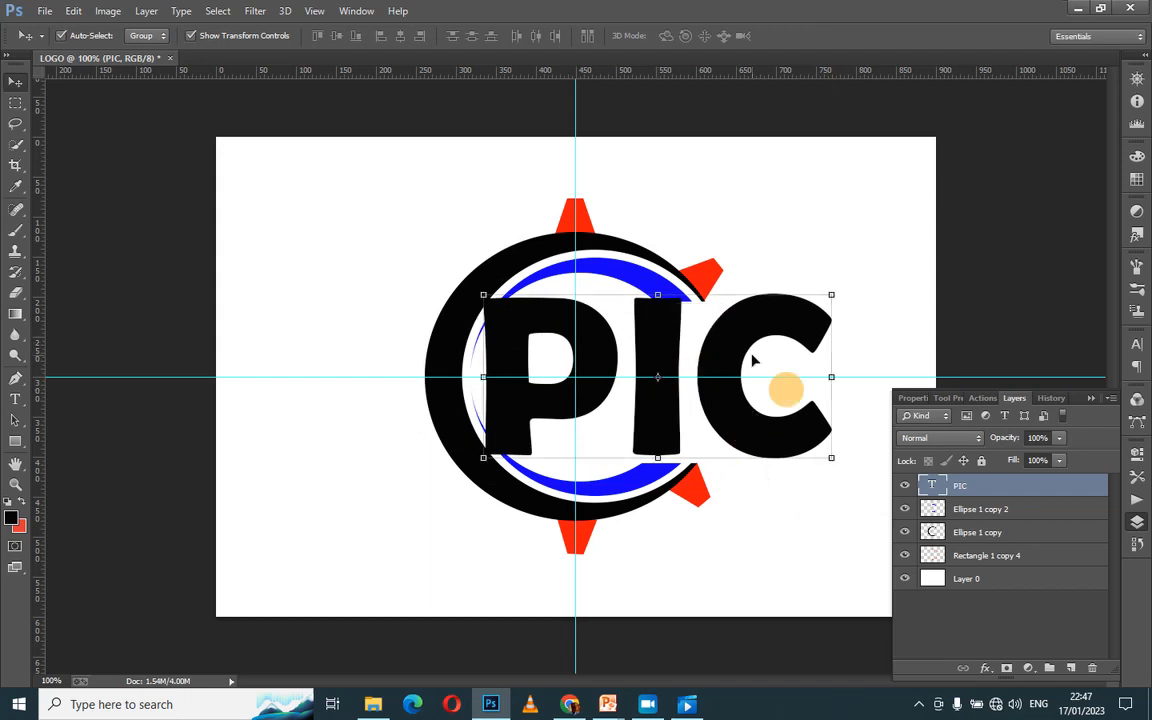
Step: Scale the PIC text proportionally to 88.14% so it sits closer inside the open side of the crescents
click(831, 459)
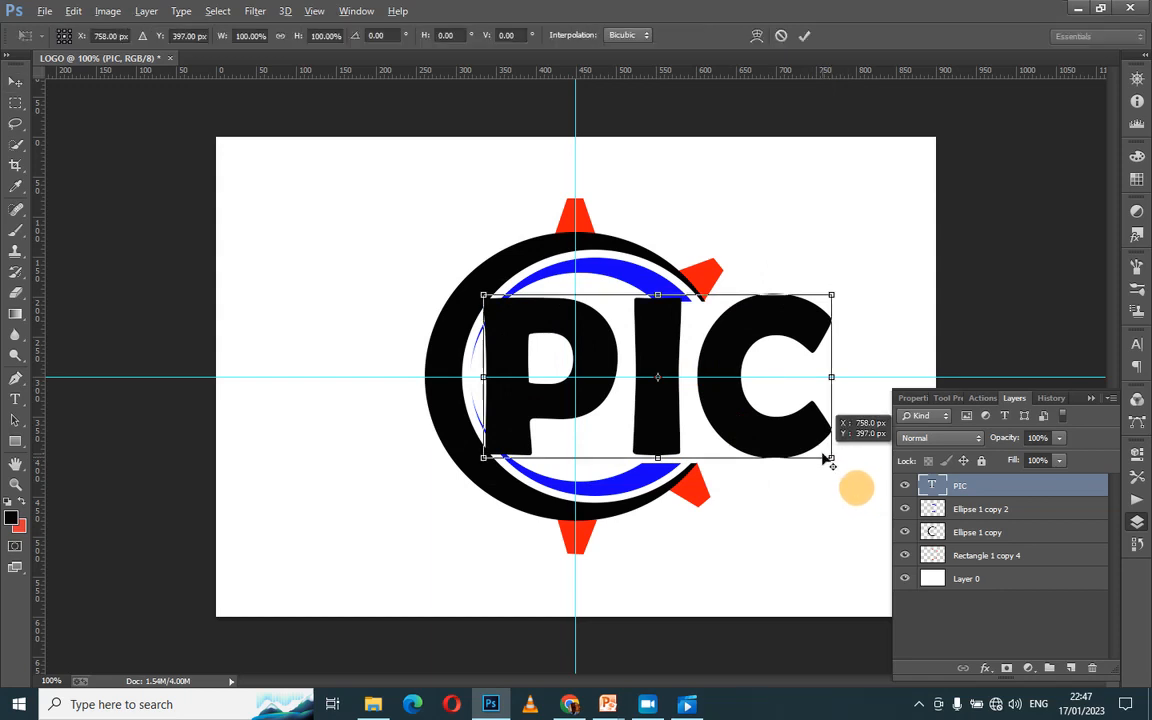
drag(826, 458, 831, 496)
drag(782, 436, 748, 428)
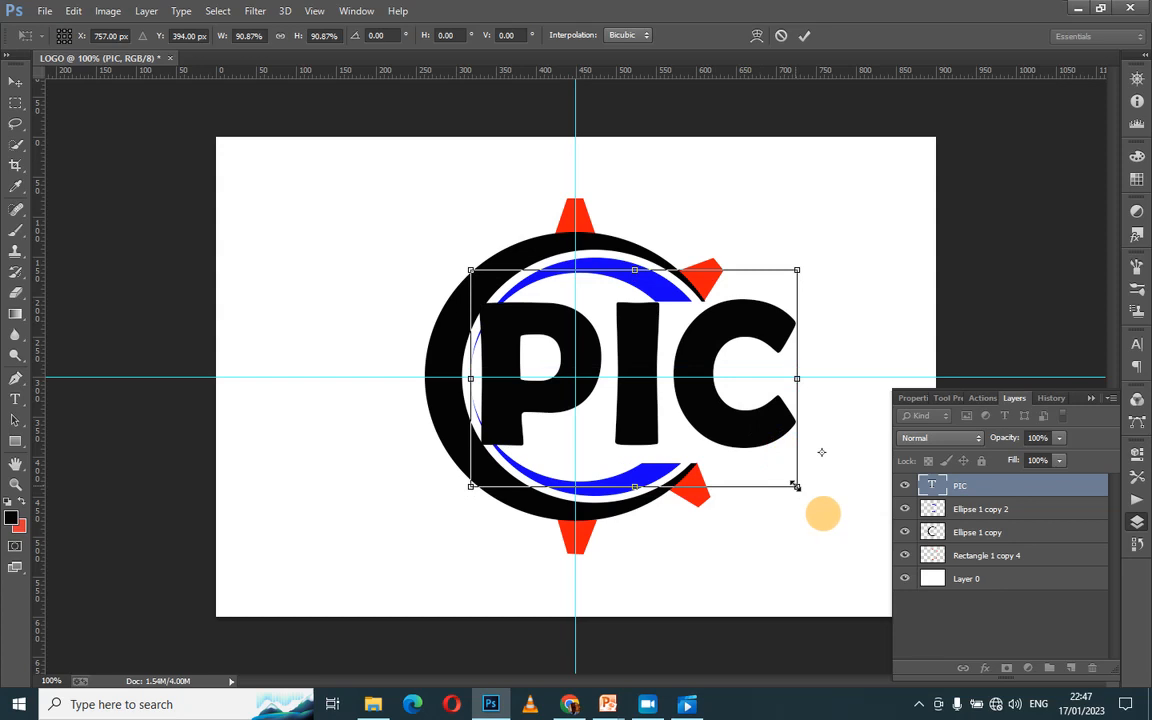
drag(793, 484, 788, 485)
drag(732, 414, 722, 411)
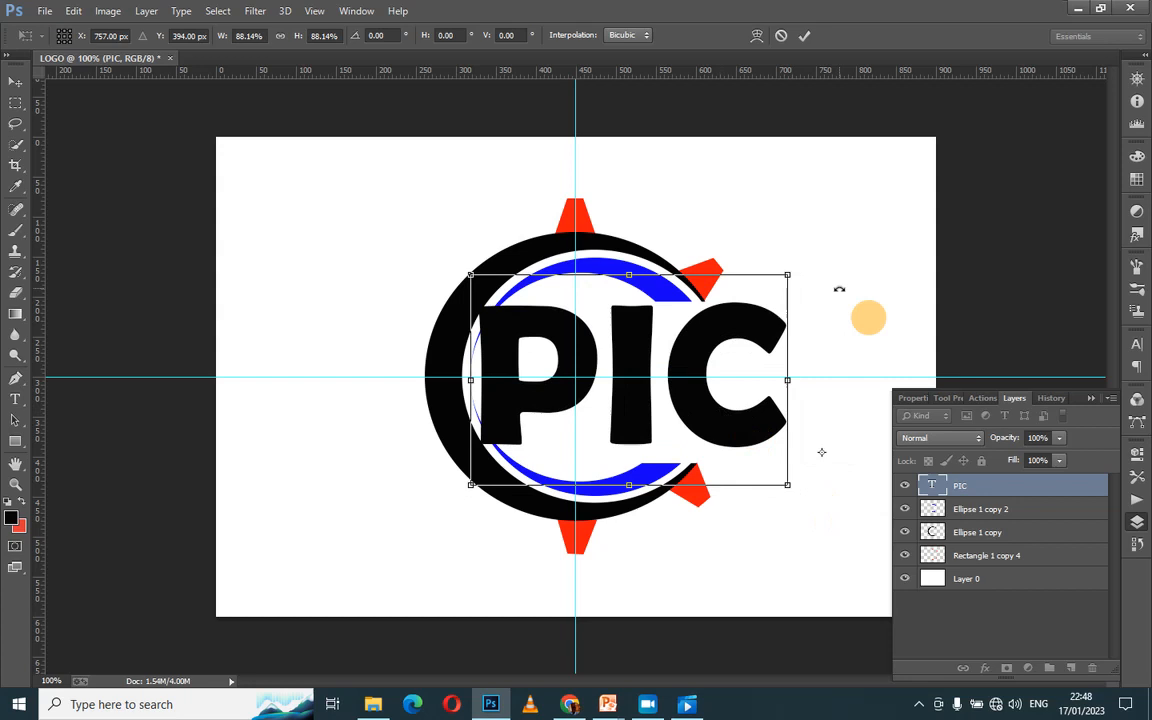
click(807, 35)
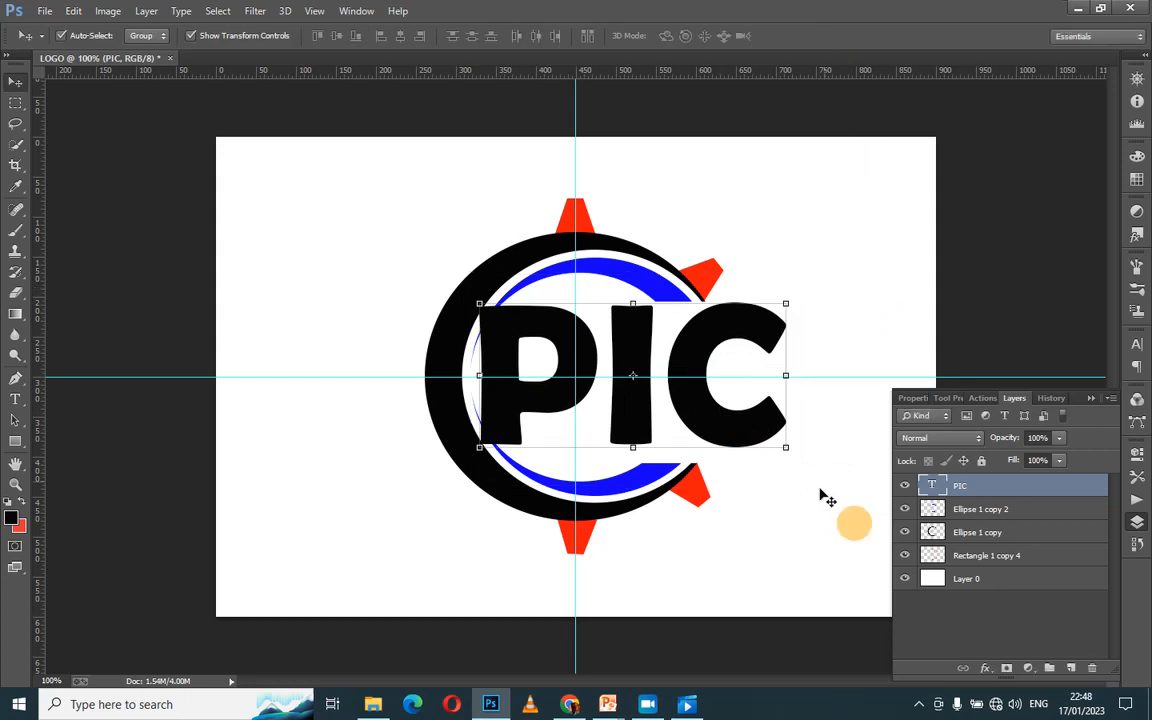
click(858, 281)
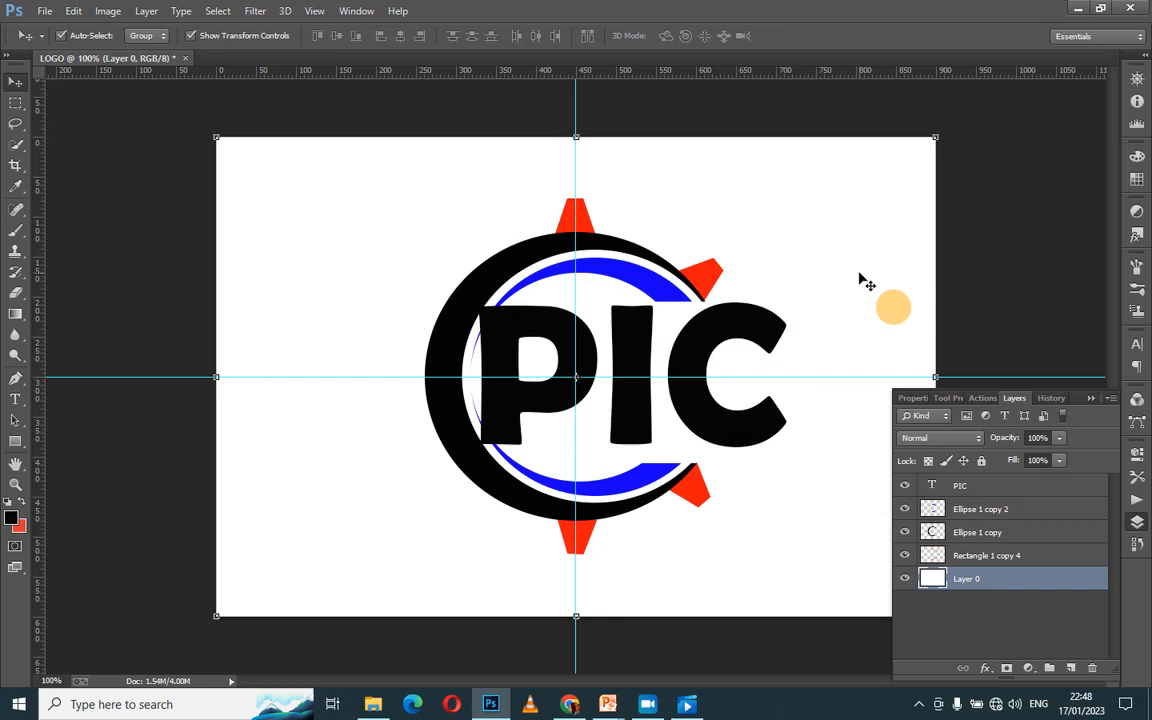
Step: Nudge the PIC text vertically until its centre lies on the horizontal guide, then deselect it
click(692, 413)
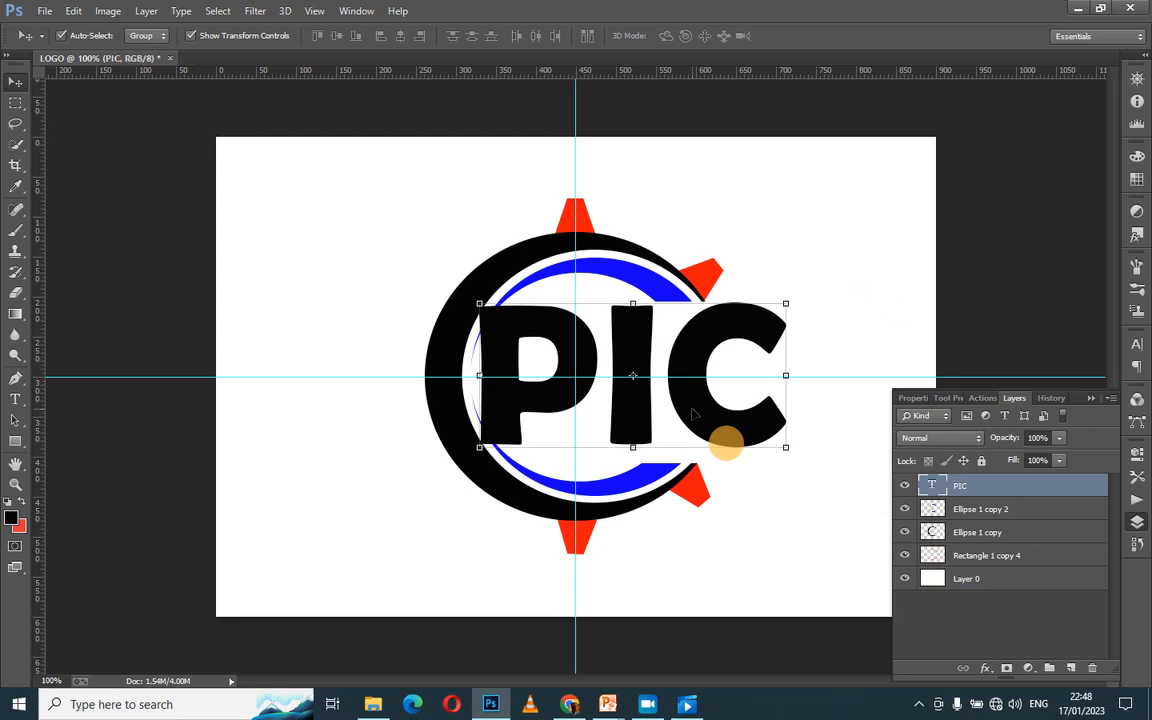
drag(692, 413, 694, 416)
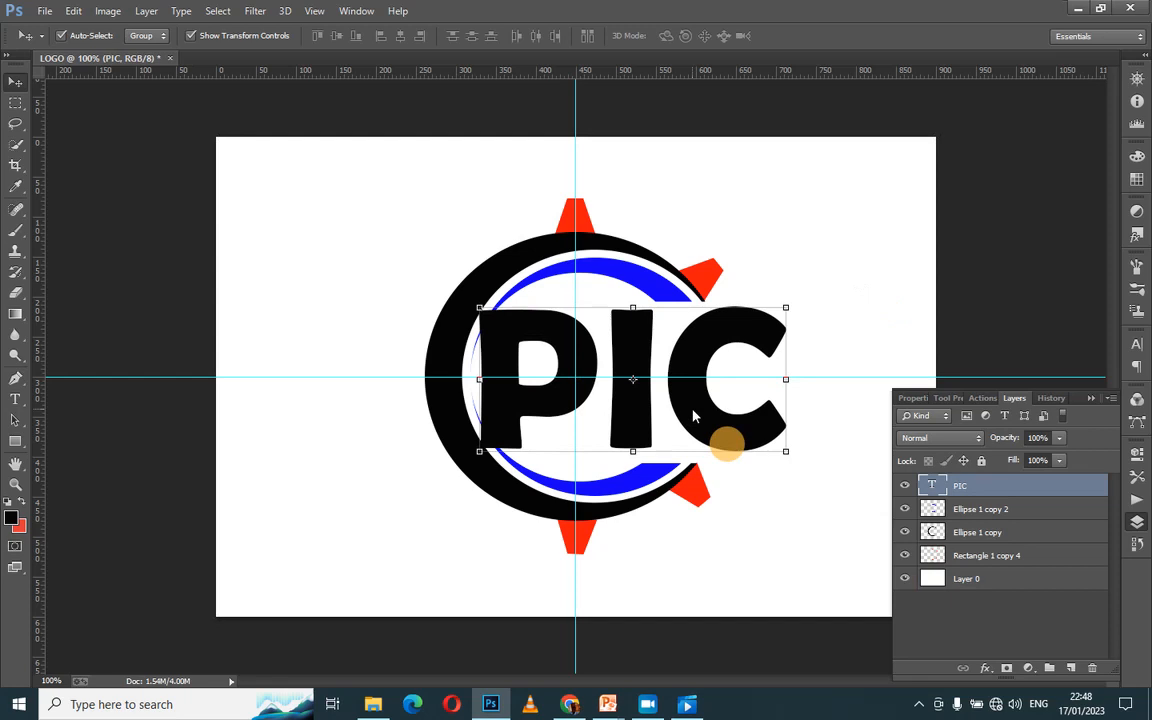
drag(692, 413, 691, 412)
key(Down)
key(Down)
key(Down)
key(Down)
key(Down)
key(Down)
key(Down)
key(Down)
key(Down)
key(Down)
key(Down)
key(Down)
key(Down)
key(Down)
key(Down)
key(Down)
key(Down)
key(Down)
key(Down)
key(Down)
key(Down)
key(Down)
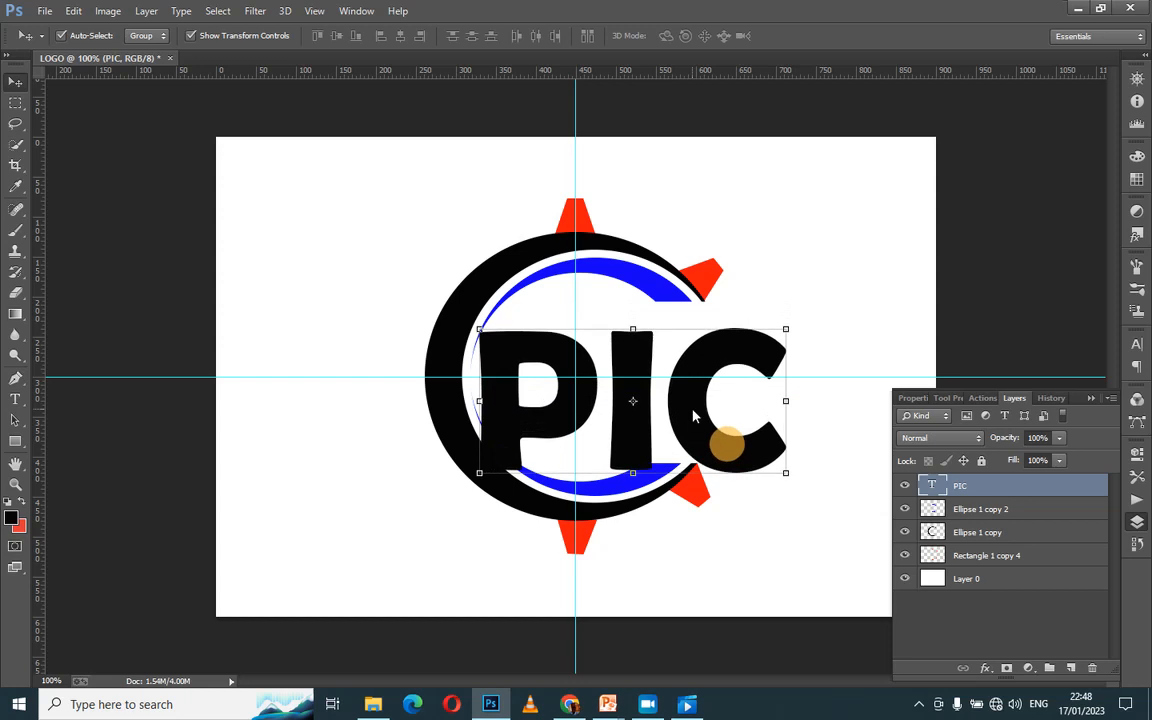
key(Up)
key(Up)
key(Up)
key(Up)
key(Up)
key(Up)
key(Up)
key(Up)
key(Up)
key(Up)
key(Up)
key(Up)
key(Up)
key(Up)
key(Up)
key(Up)
key(Up)
key(Up)
key(Up)
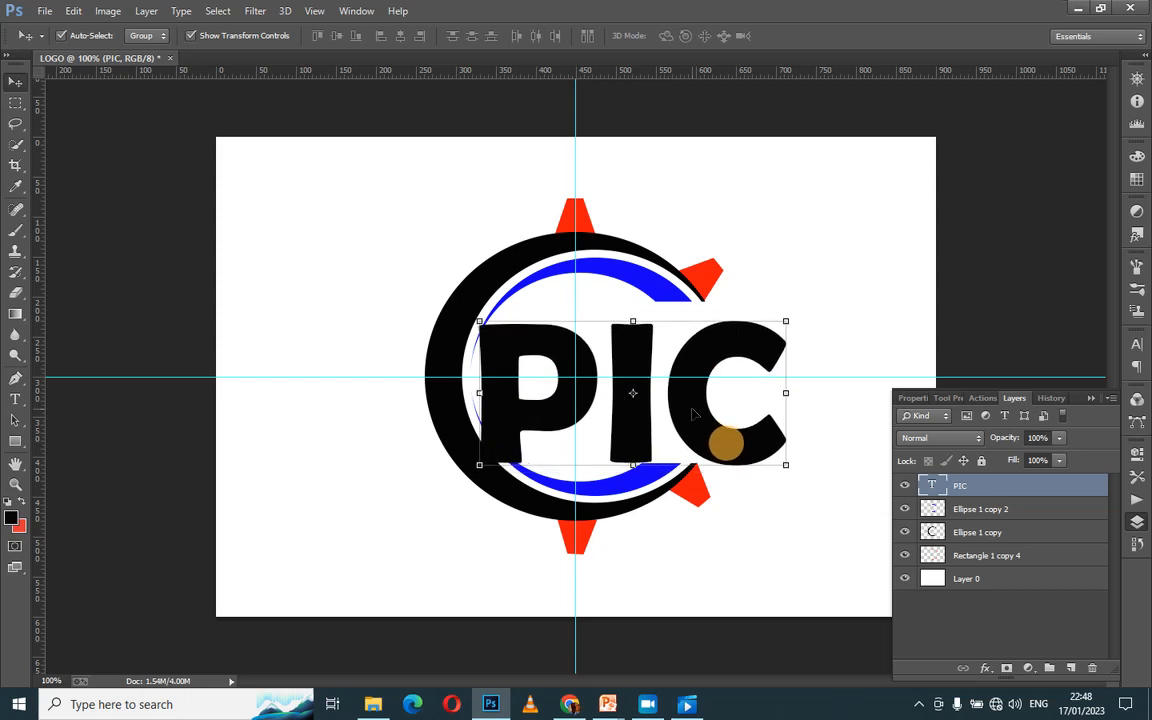
key(Up)
key(Up)
key(Up)
key(Up)
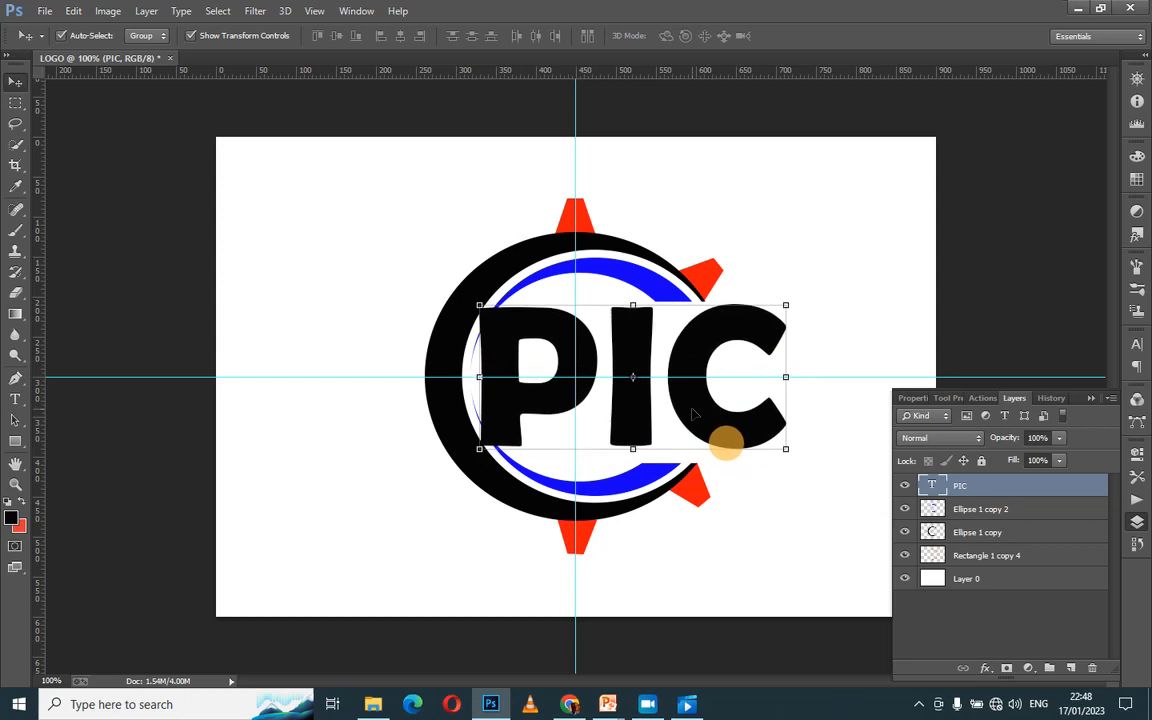
click(597, 535)
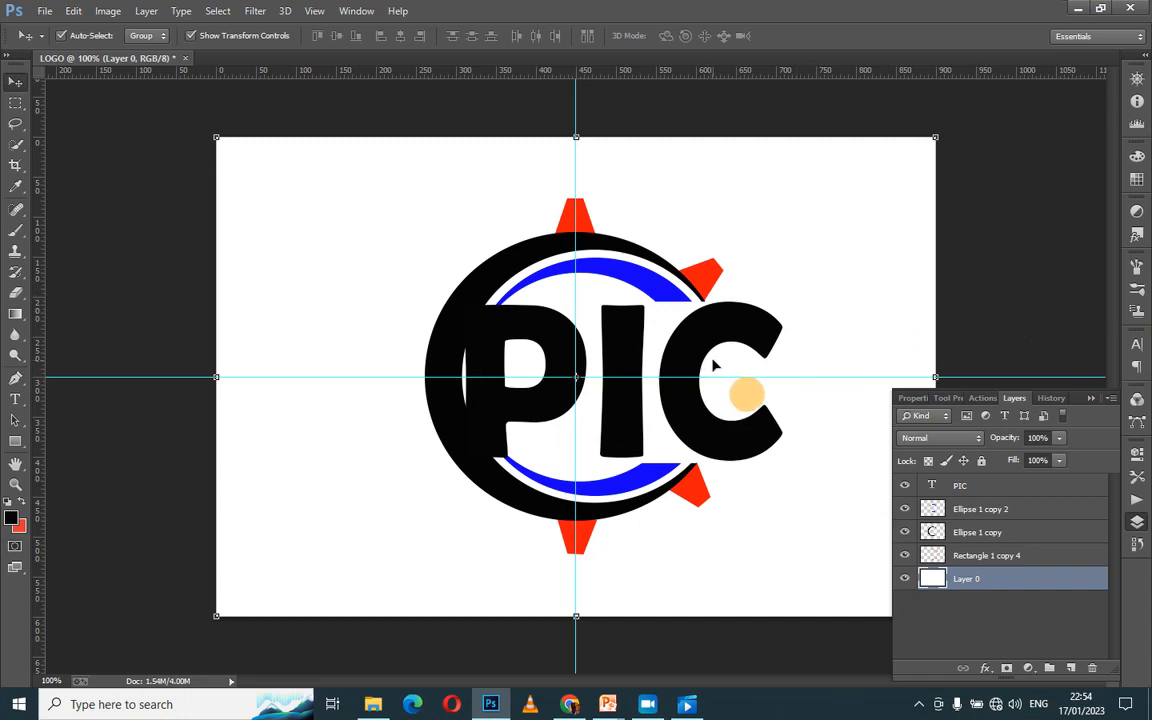
Step: Apply the Striped Cone (Button) preset style to the PIC text layer
click(968, 505)
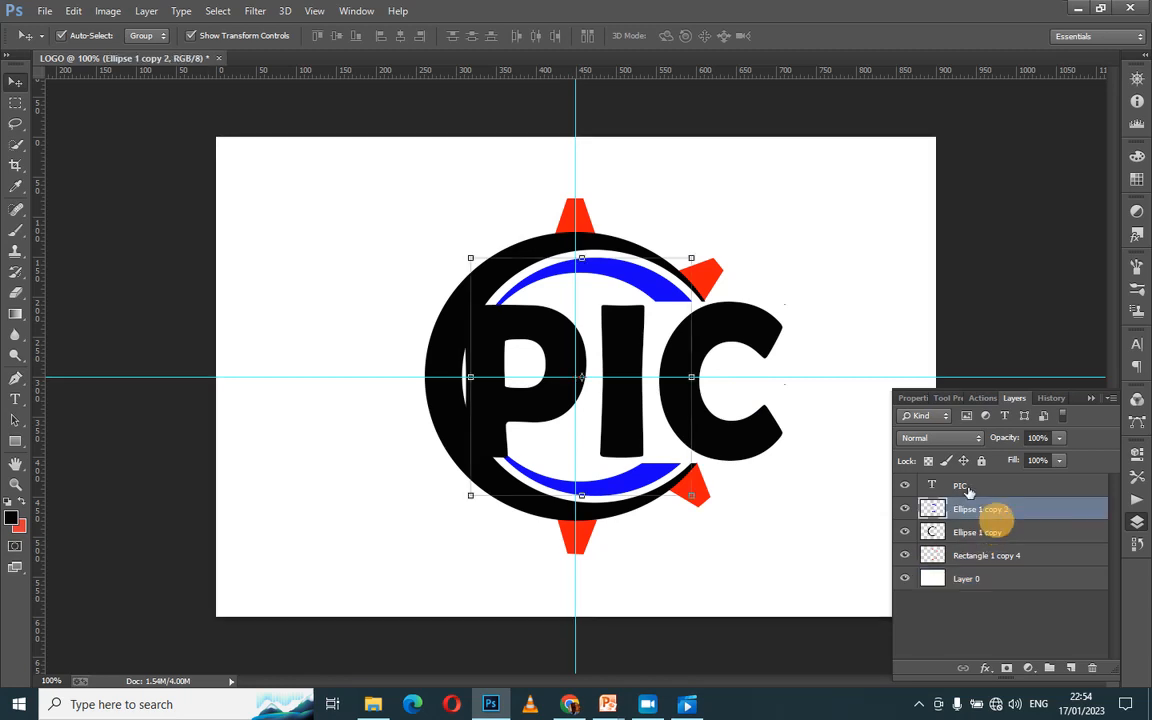
click(968, 488)
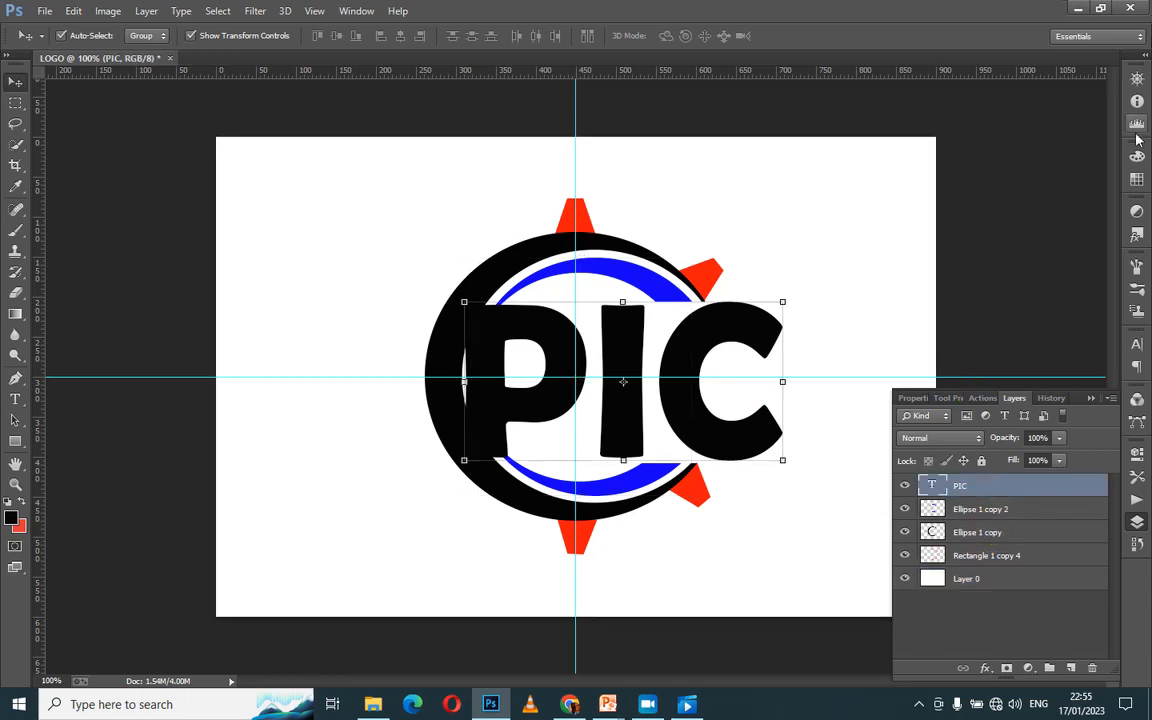
click(1137, 211)
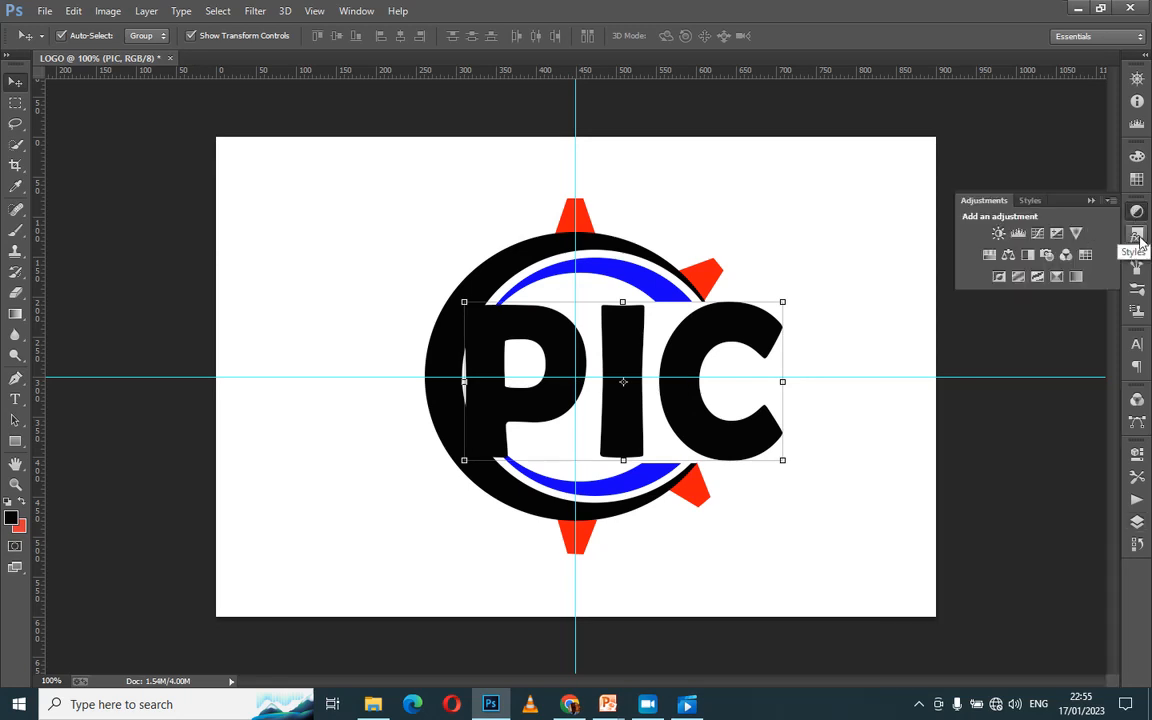
click(1137, 235)
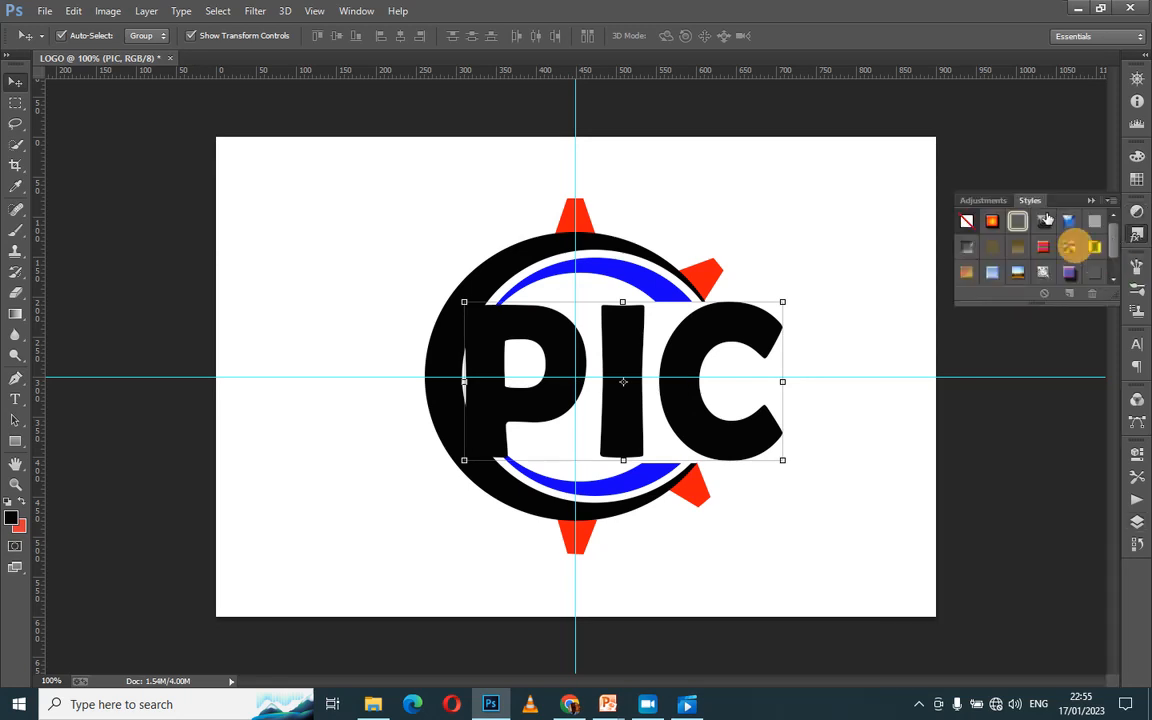
click(1044, 220)
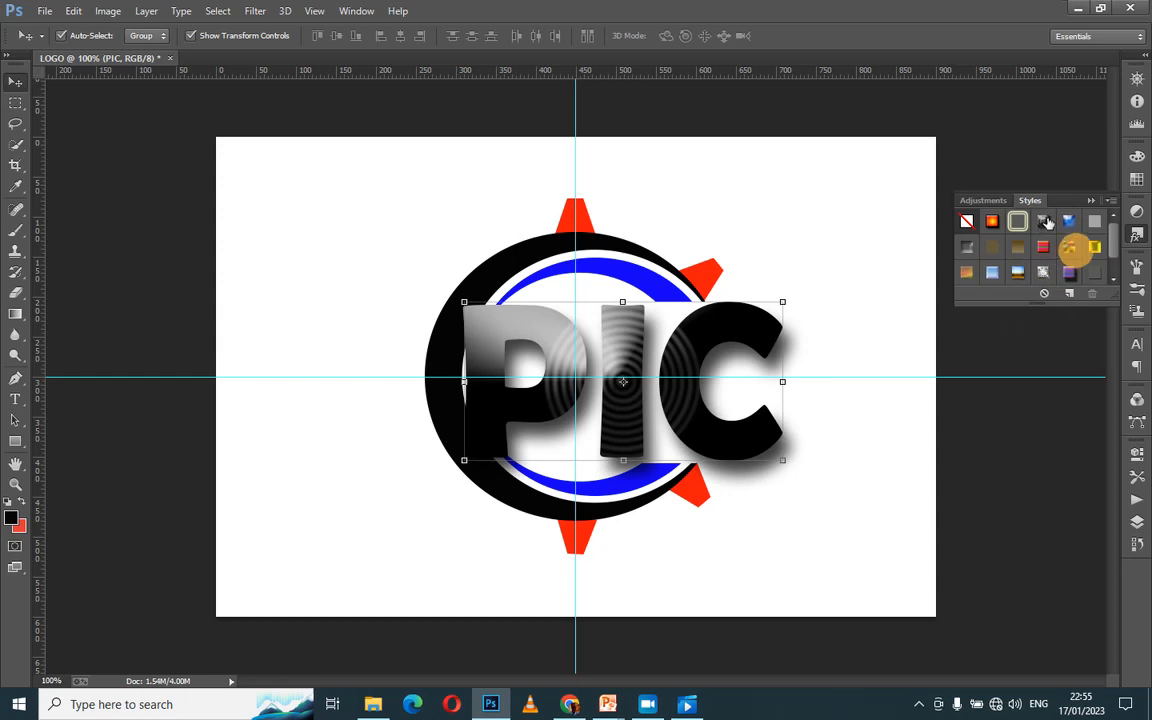
Step: Try preset styles such as Striped Cone and Blue Glass on the black crescent, and settle on the glossy purple-blue style with a thick black outline
click(605, 252)
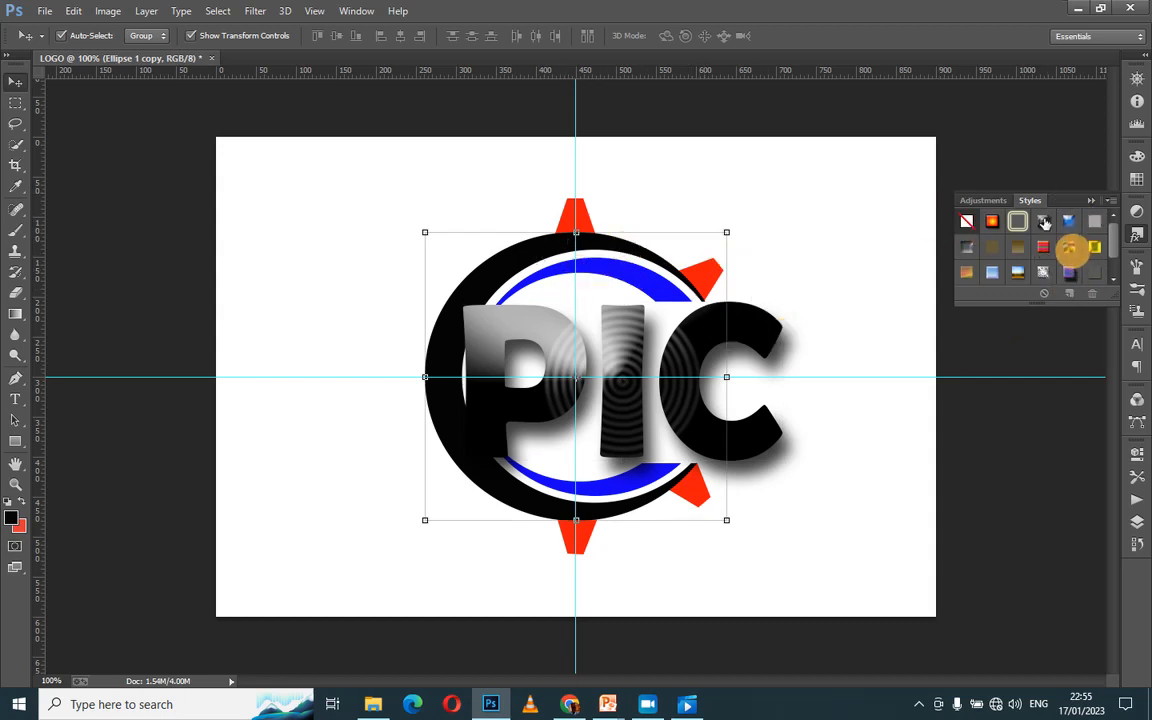
click(1043, 221)
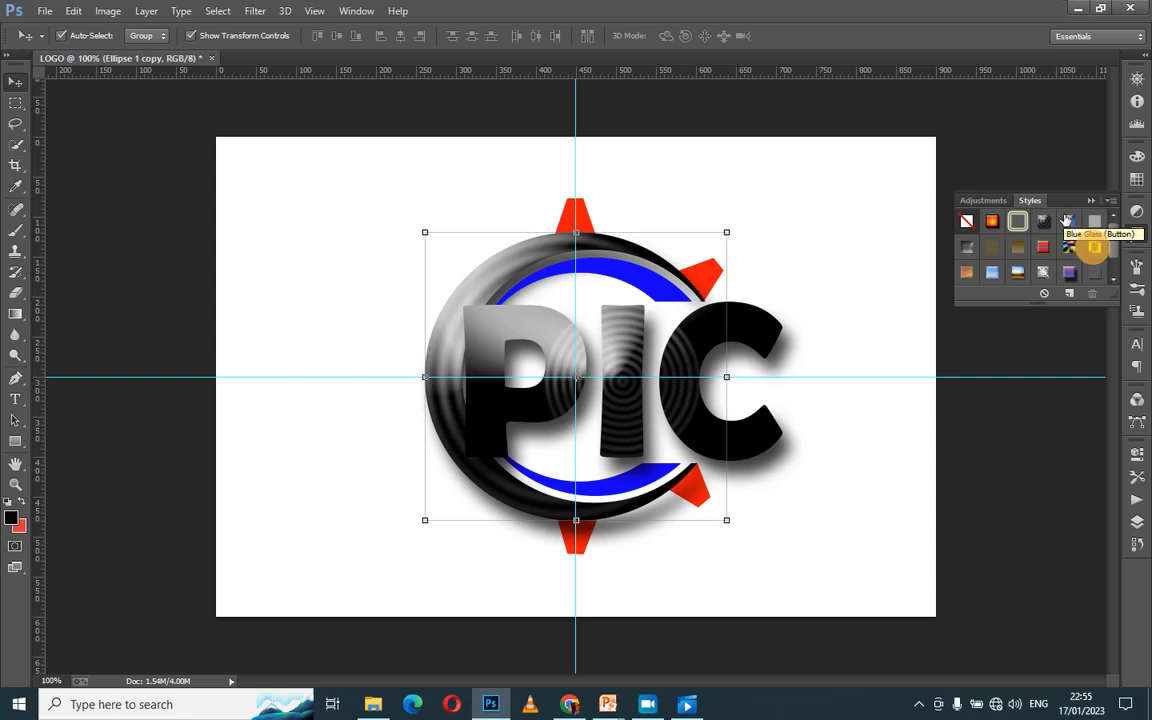
click(1069, 222)
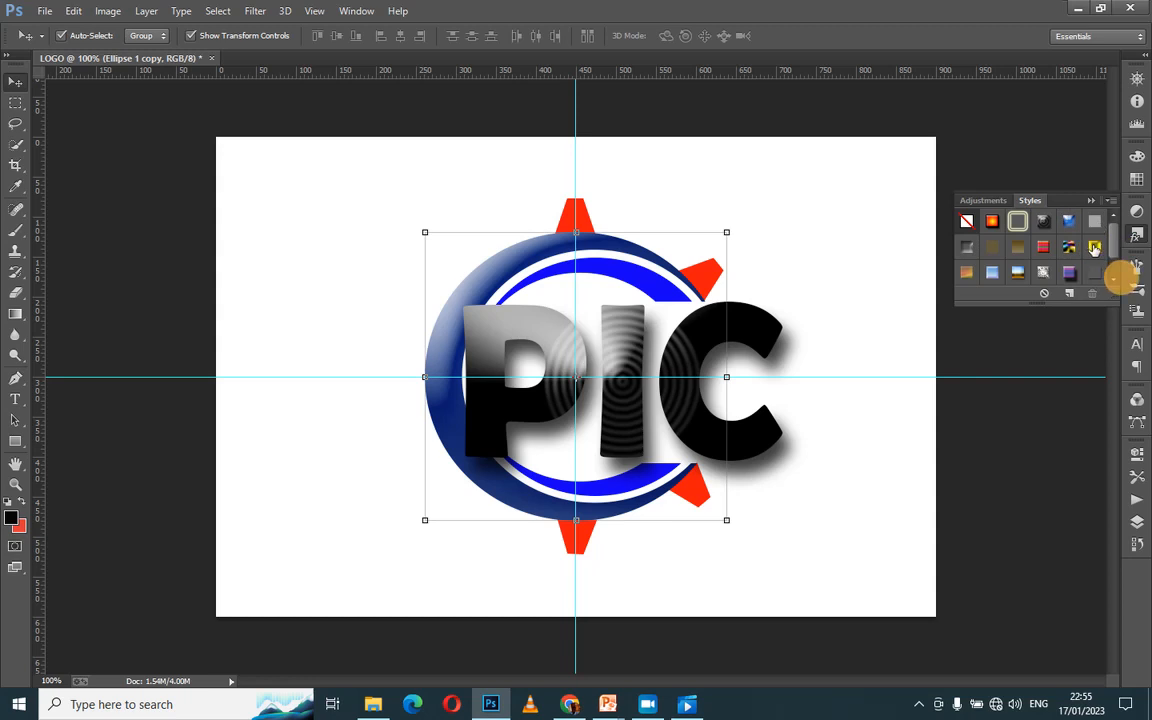
click(1094, 246)
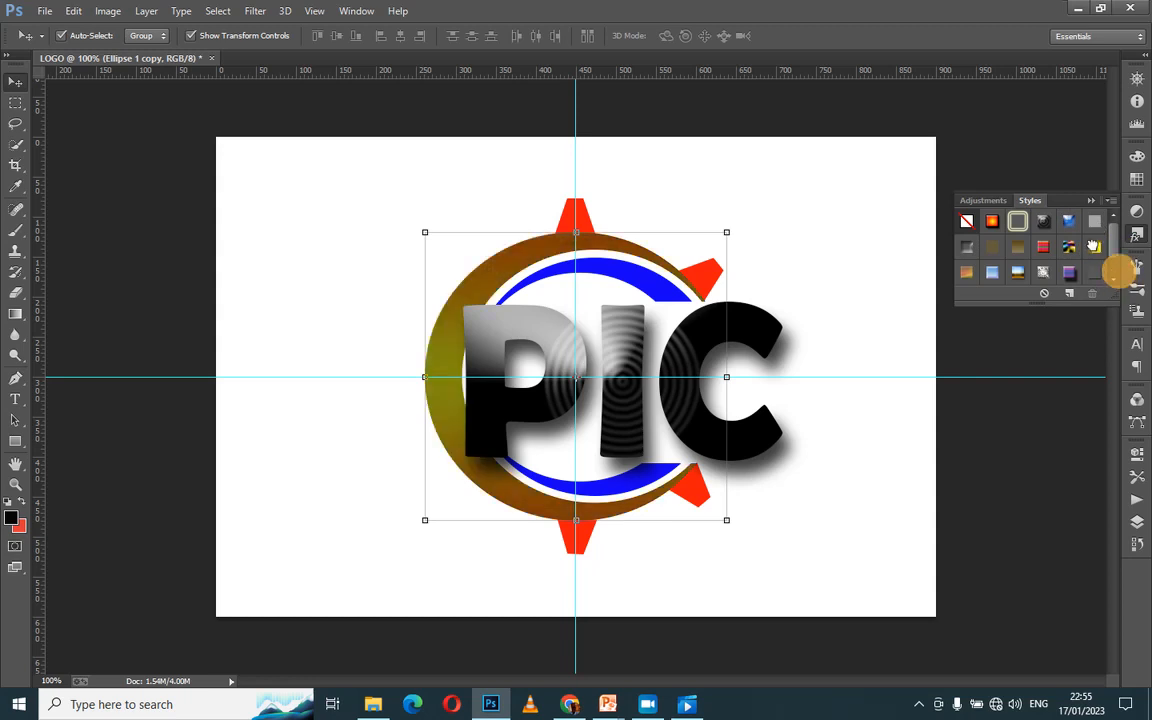
click(1068, 246)
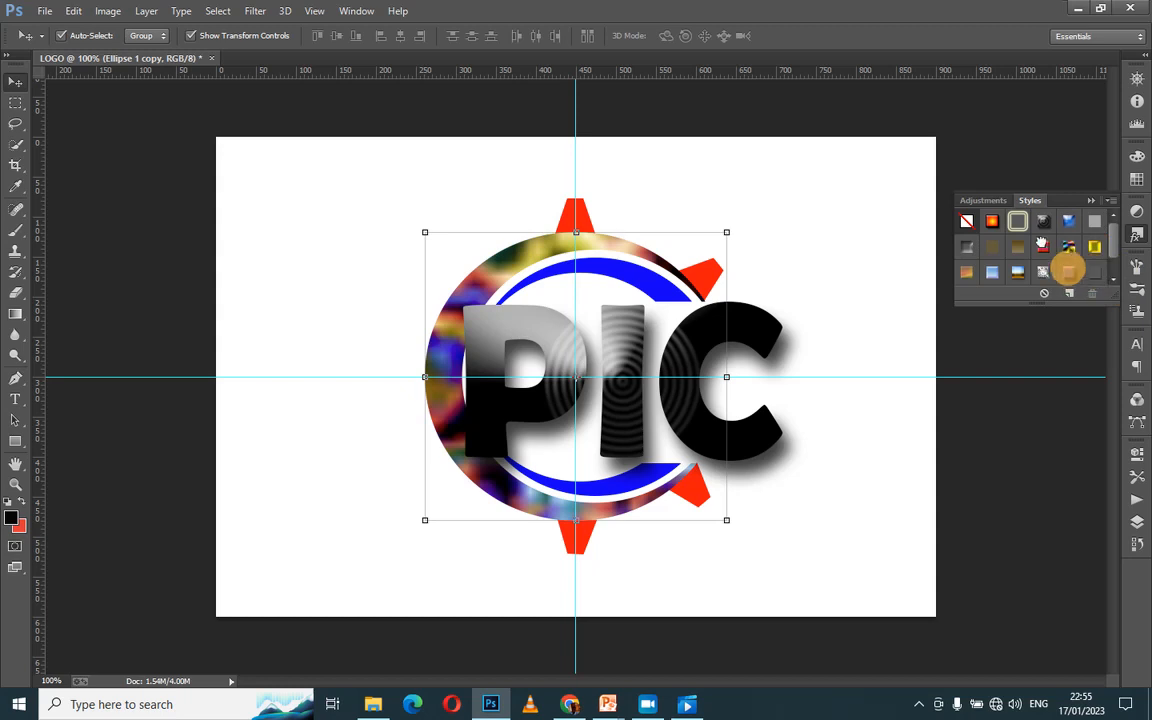
click(1041, 246)
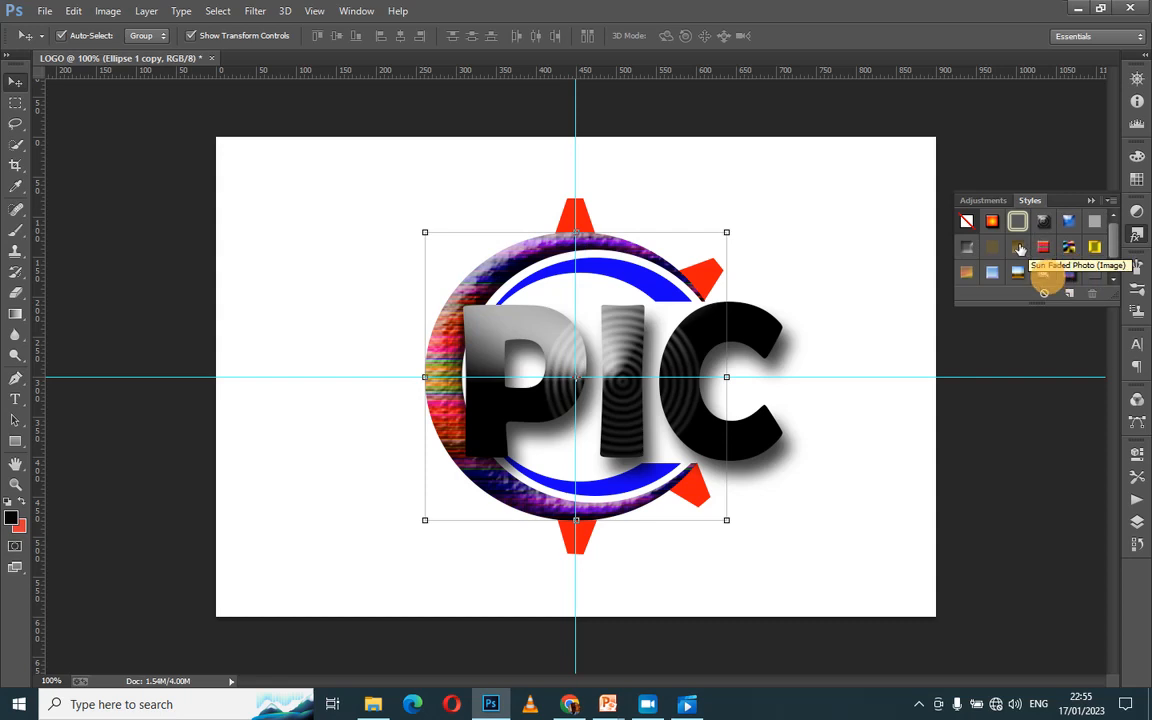
click(1018, 246)
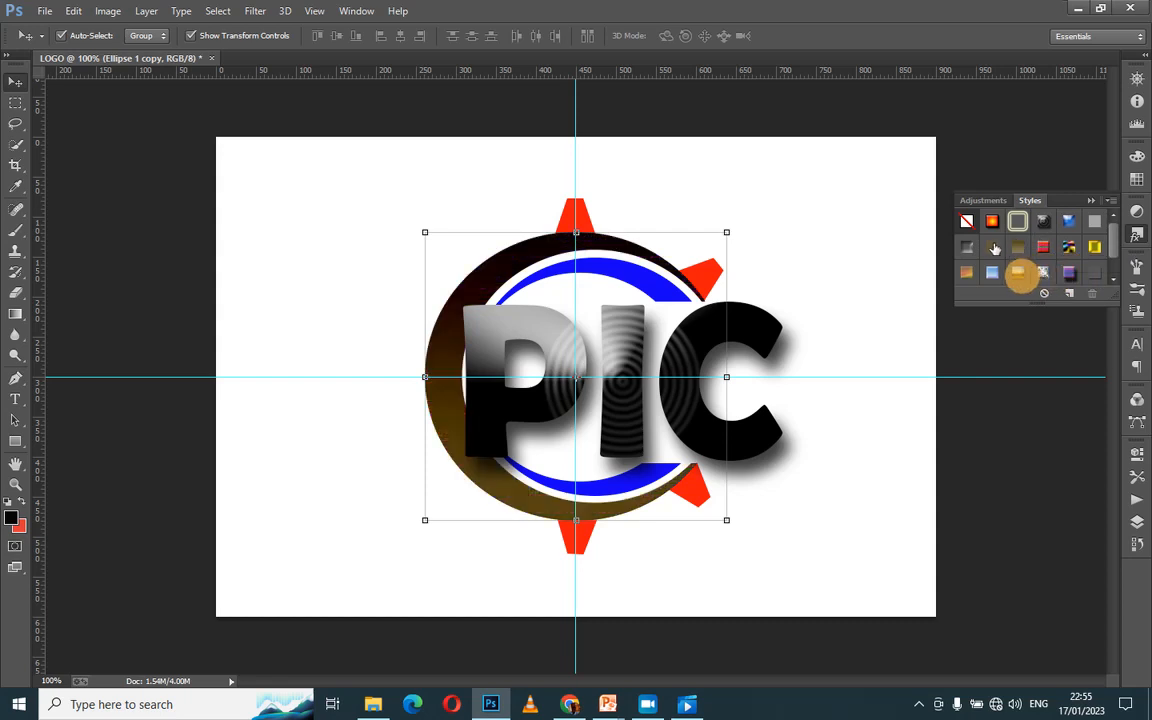
click(992, 245)
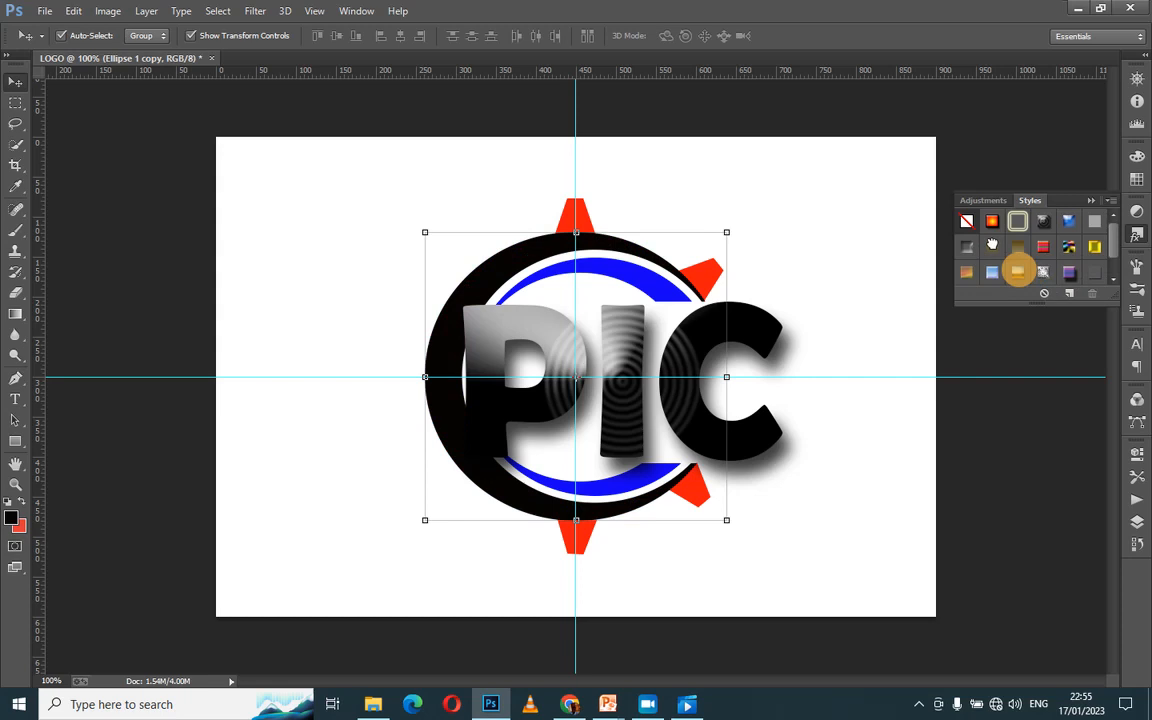
click(990, 221)
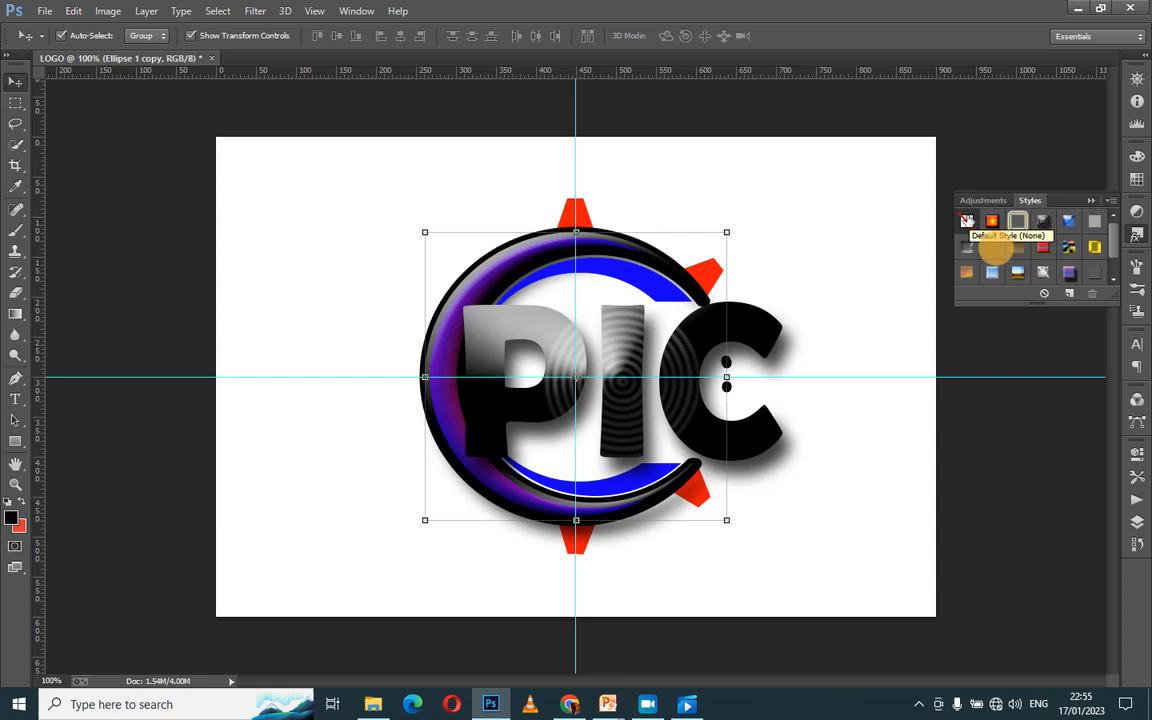
click(966, 220)
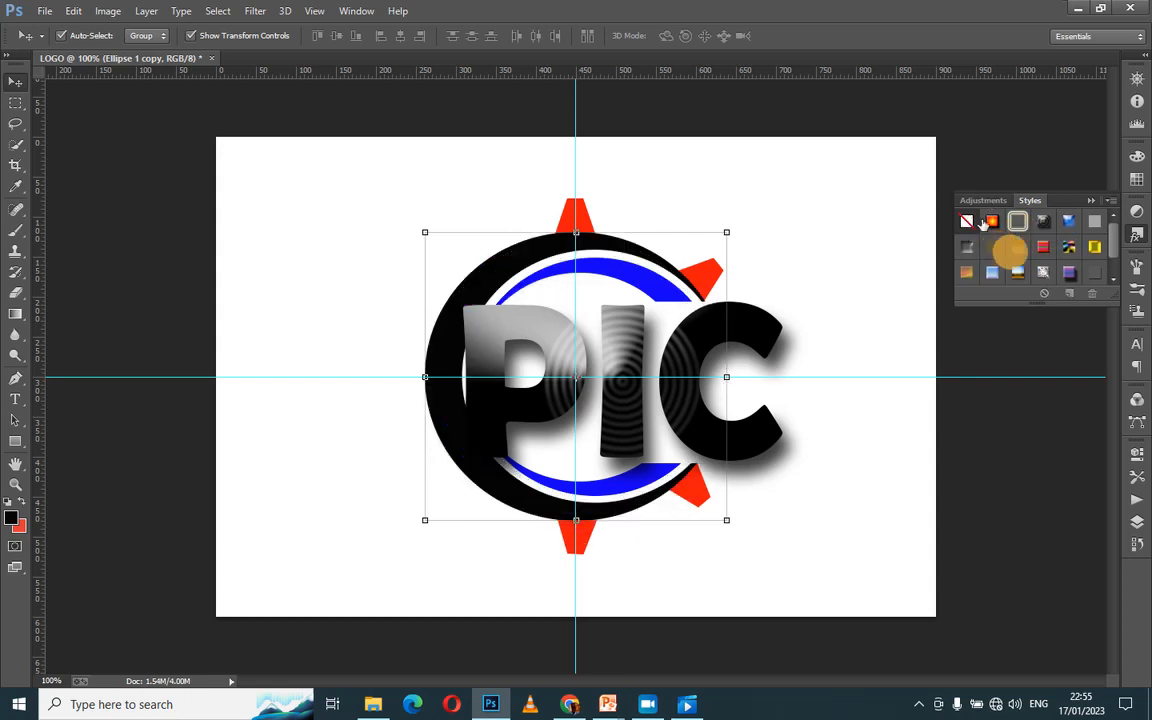
click(992, 222)
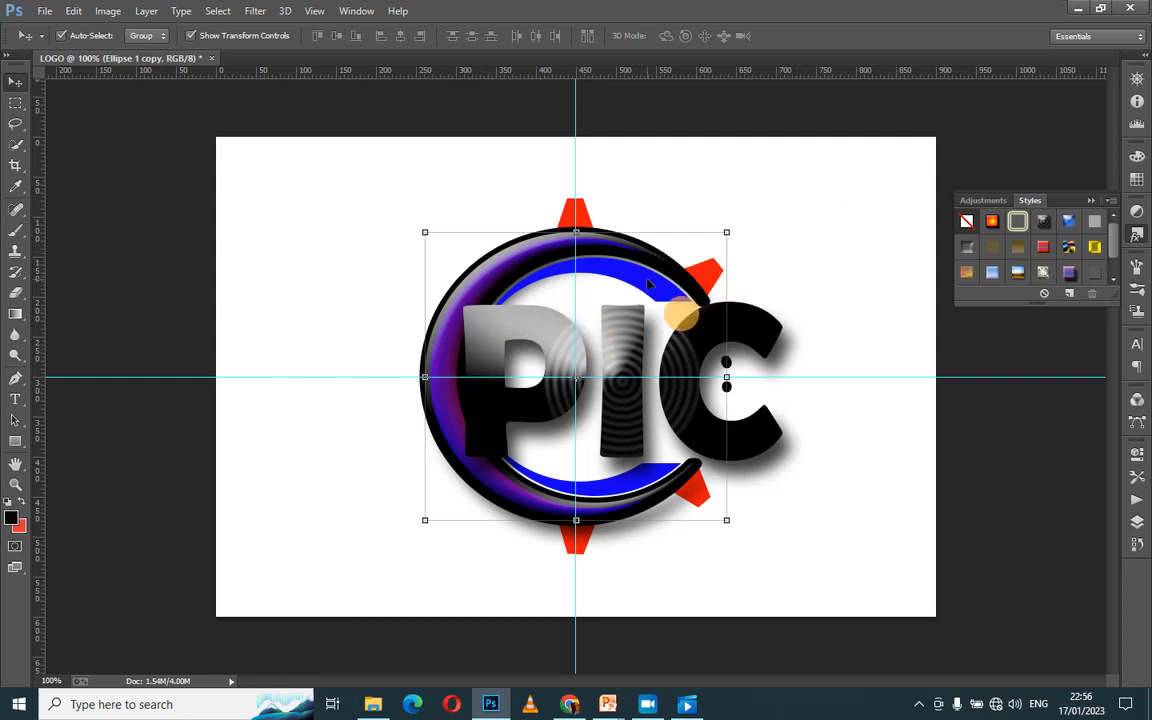
Step: Compare the purple-black outlined and Blue Glass preset styles on the blue inner crescent, and apply Striped Cone (Button) to it
key(ctrl+shift+alt+t)
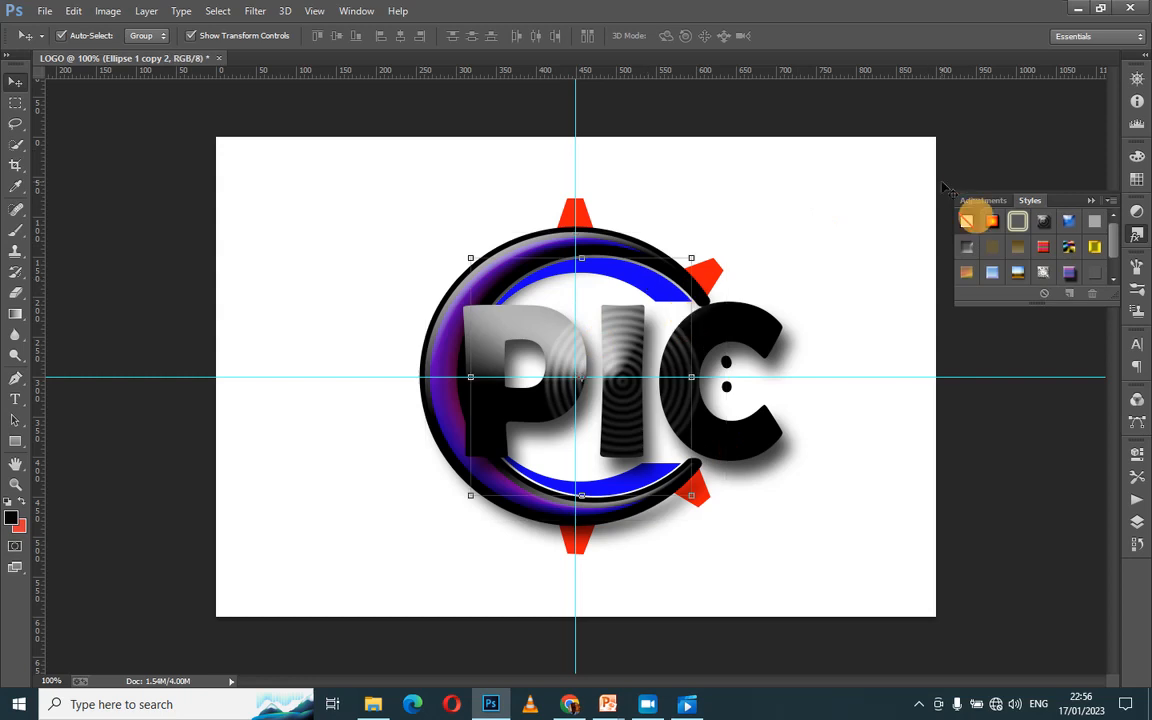
click(1017, 248)
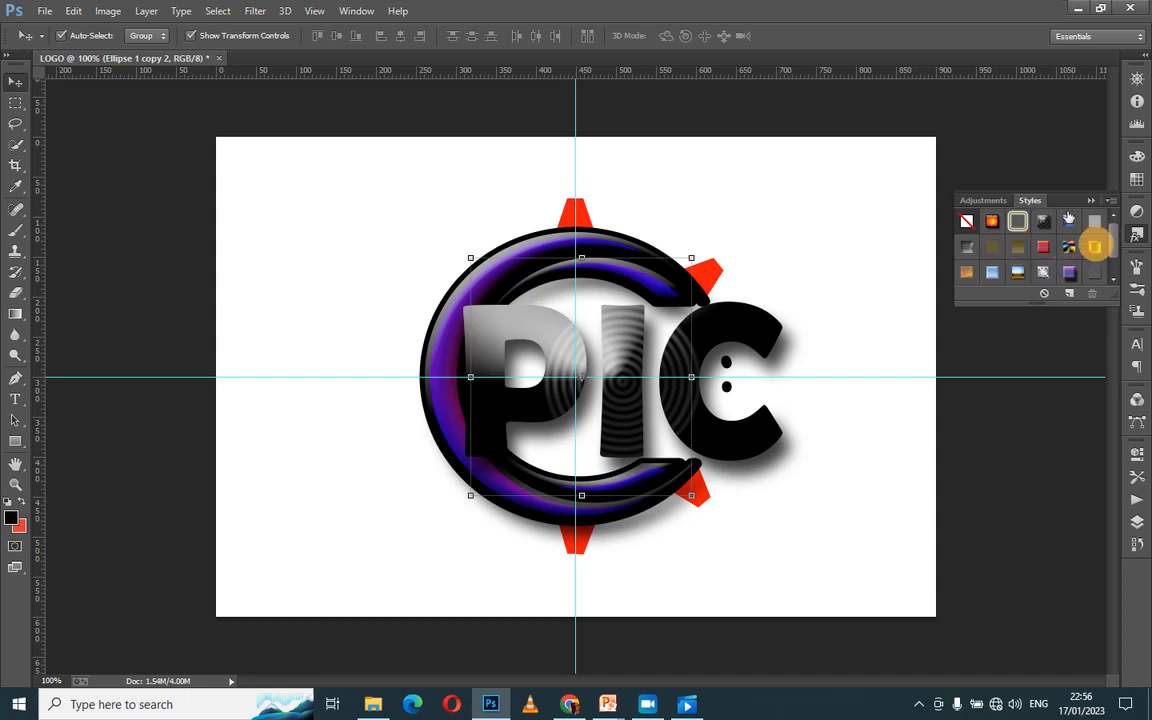
click(1094, 246)
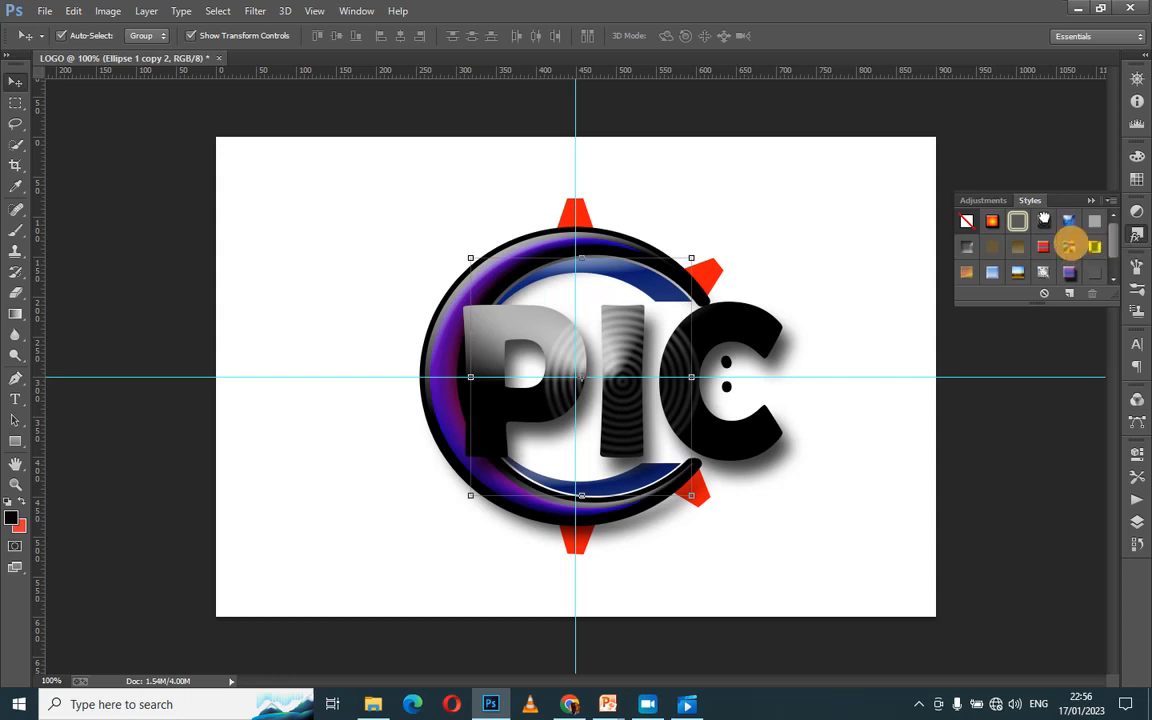
click(1069, 246)
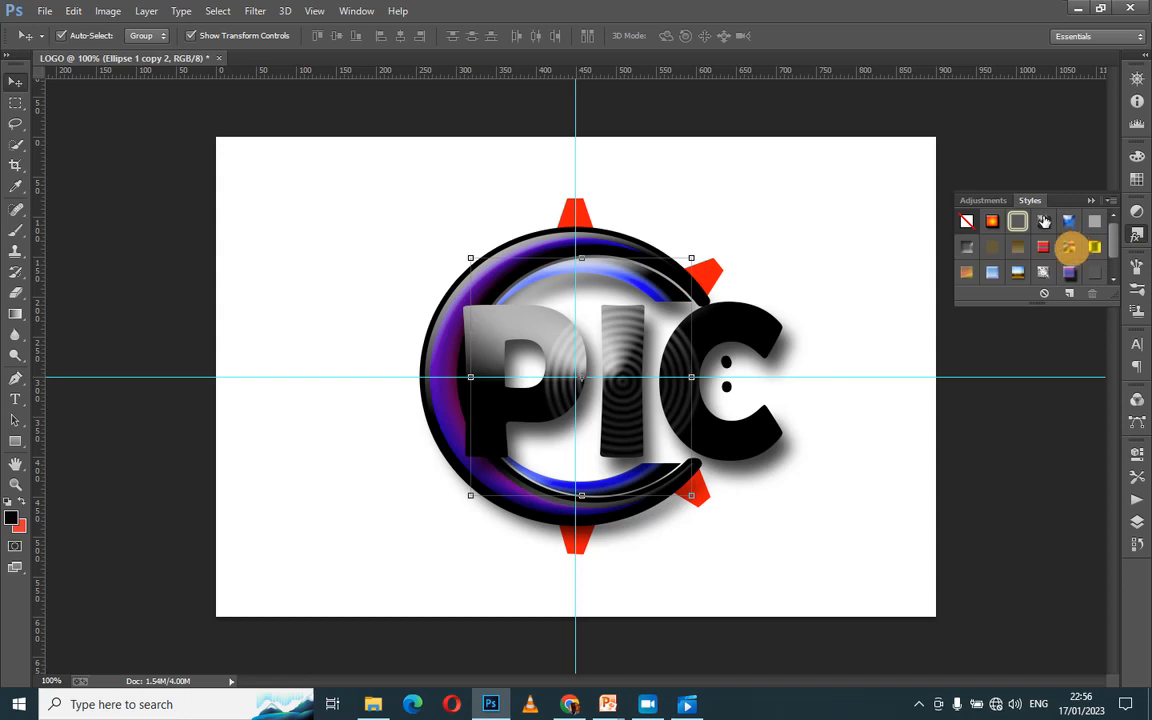
double_click(1069, 246)
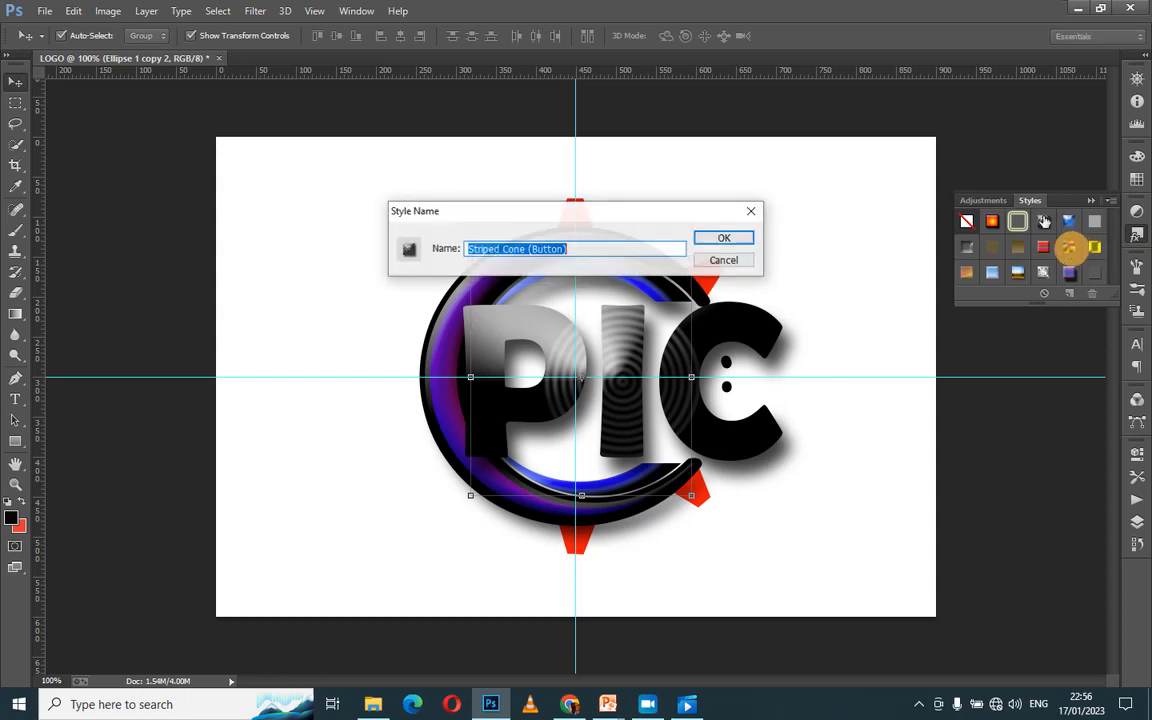
click(726, 238)
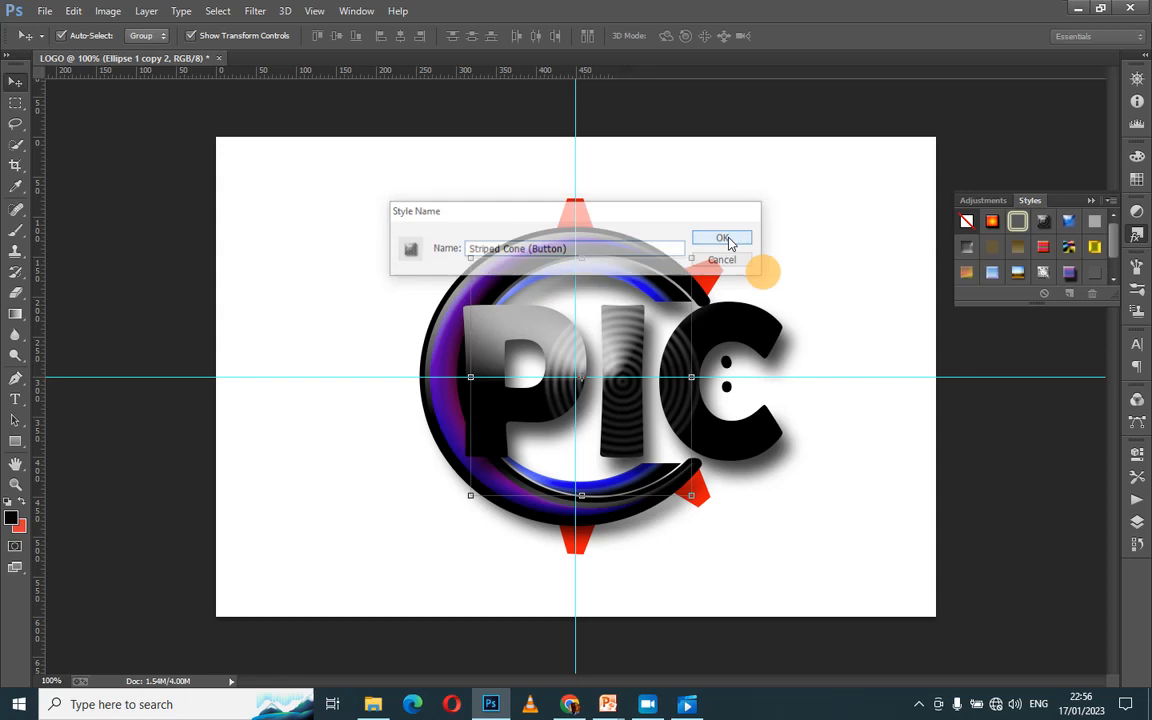
click(1018, 244)
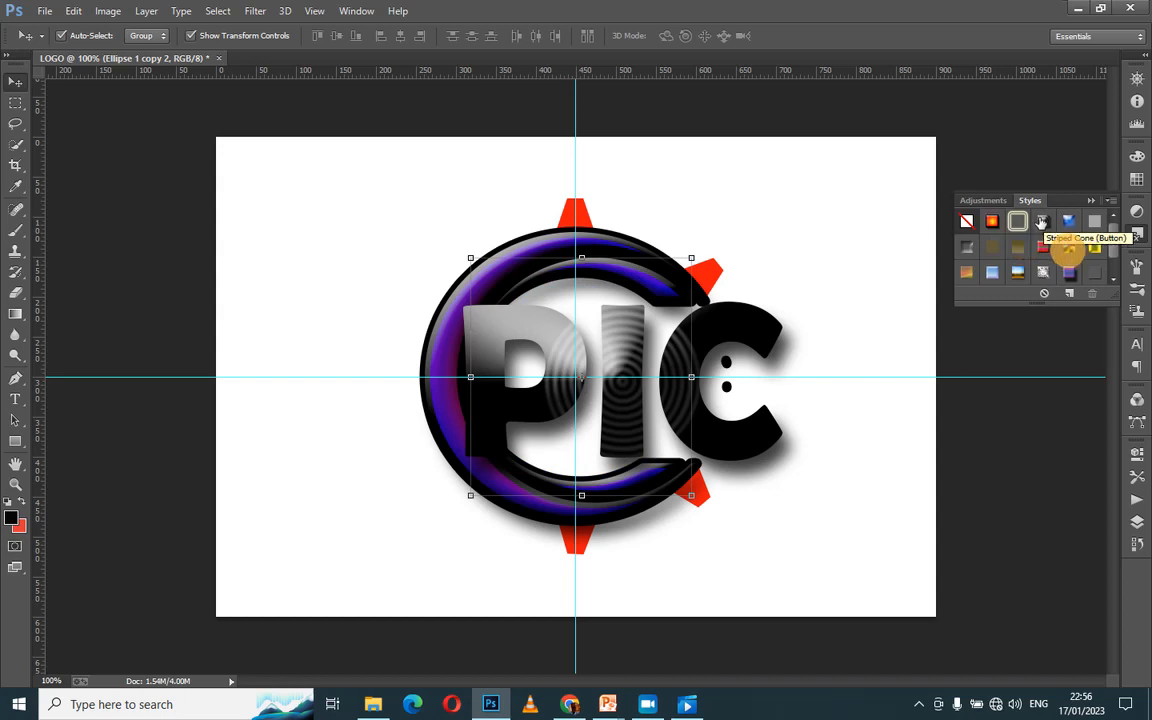
click(1069, 247)
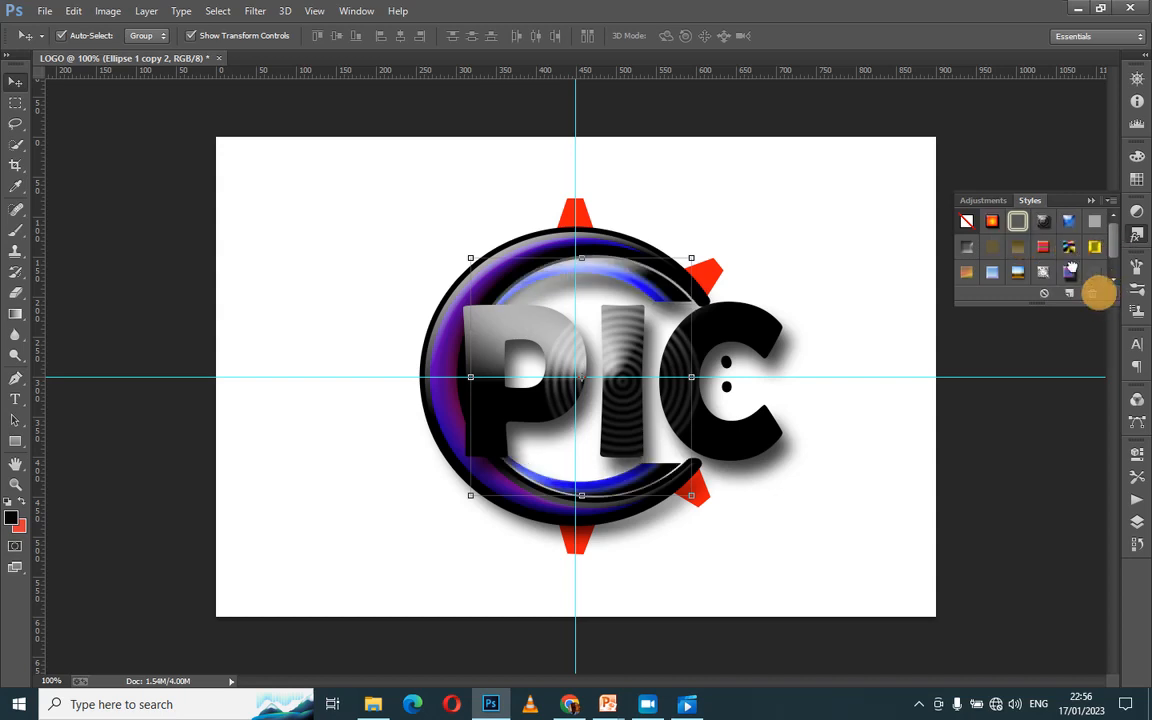
Step: Try preset styles such as Chromed Satin (Text), a speckled blue texture and a multicolour gradient on the inner crescent
click(1070, 270)
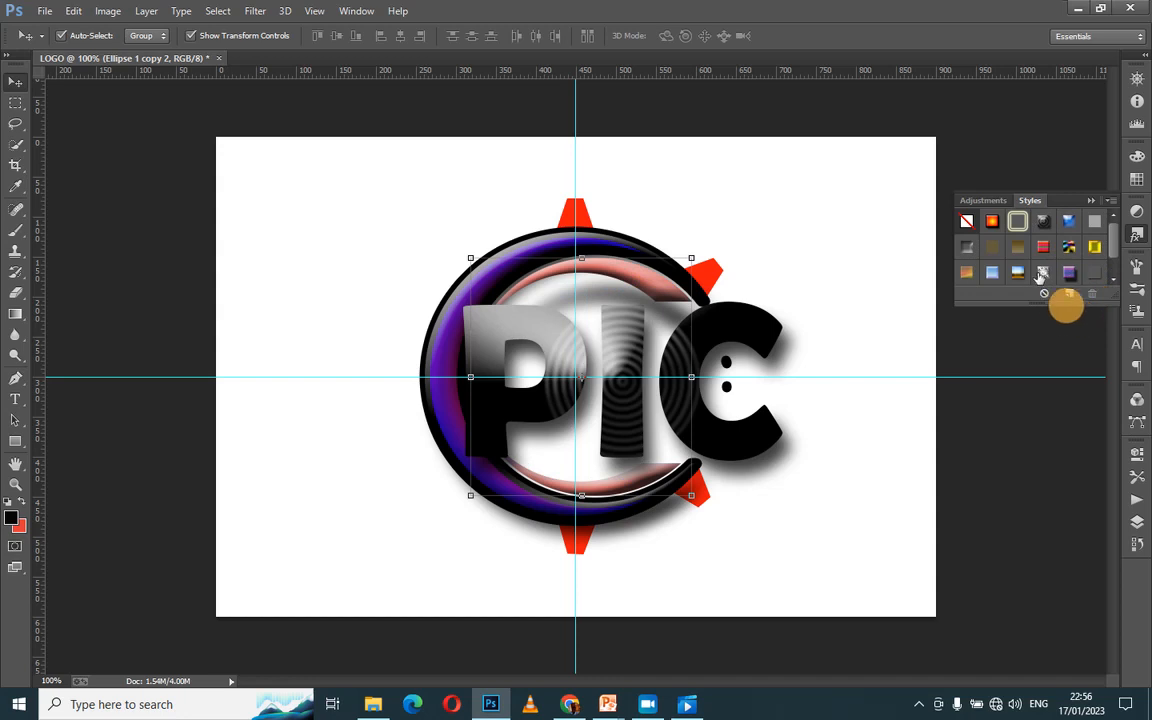
click(1043, 271)
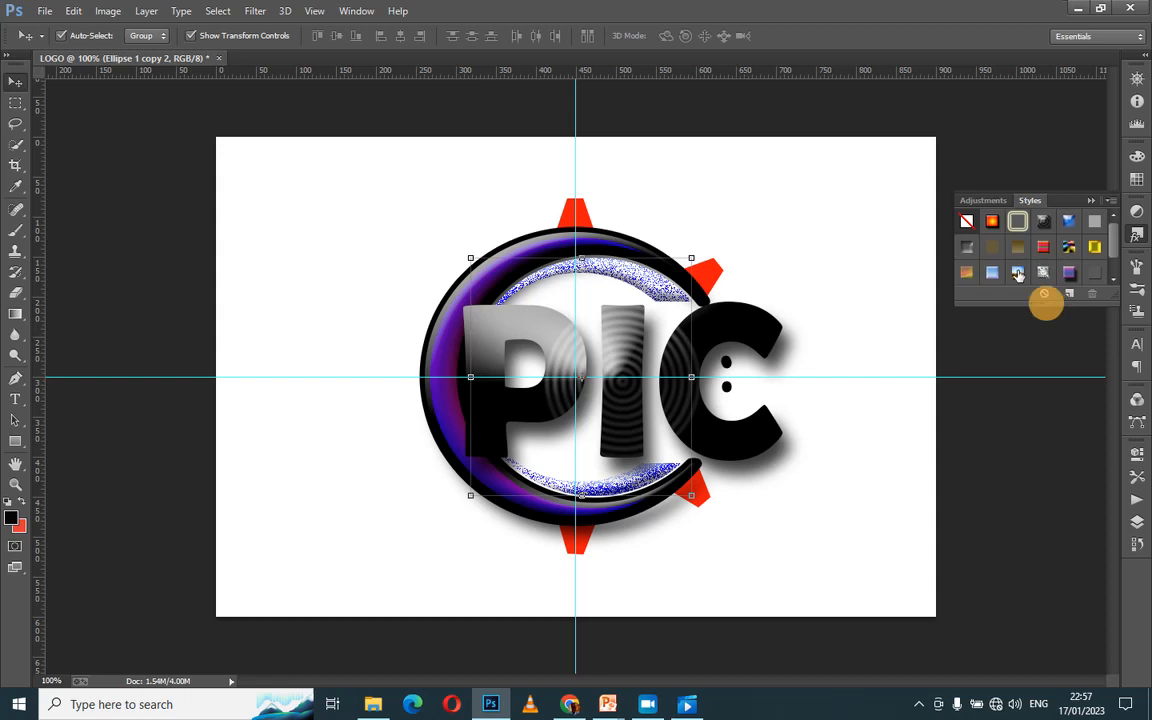
click(1018, 272)
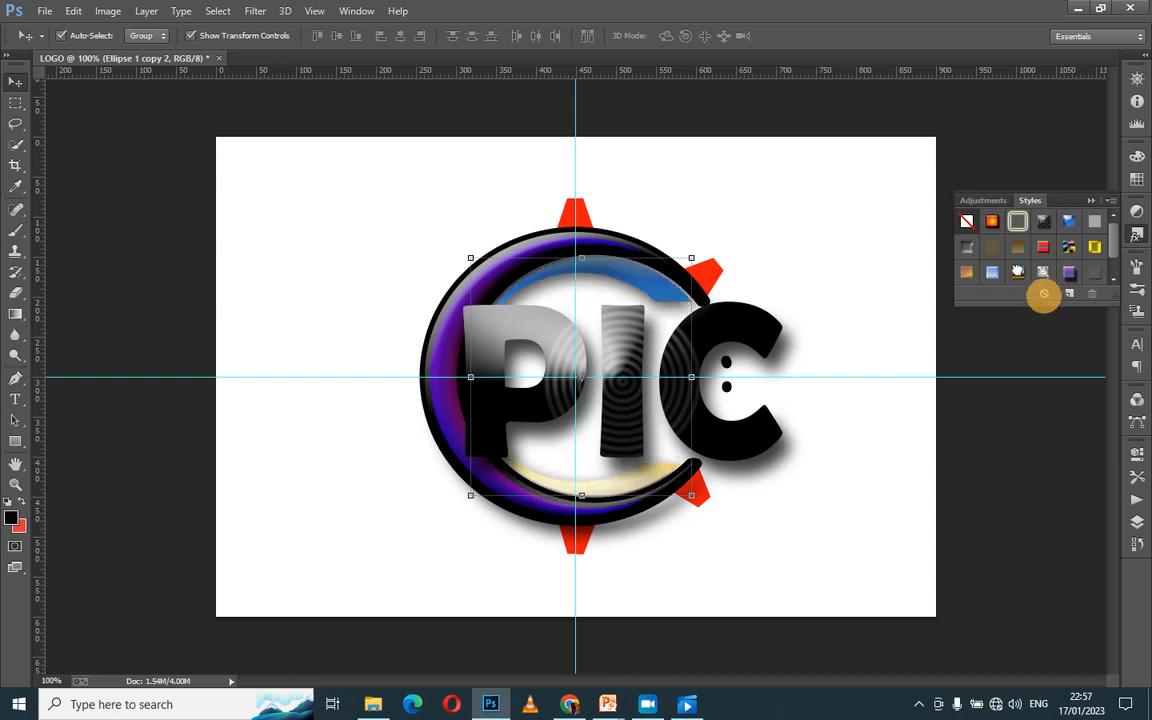
click(993, 271)
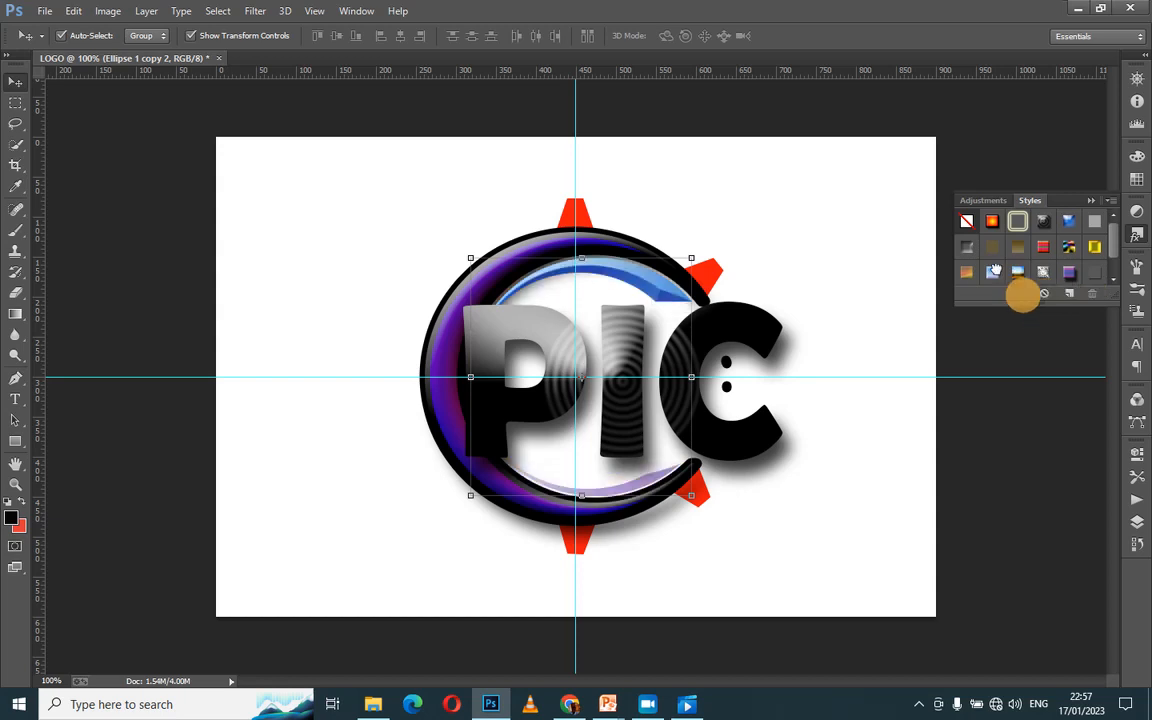
click(967, 271)
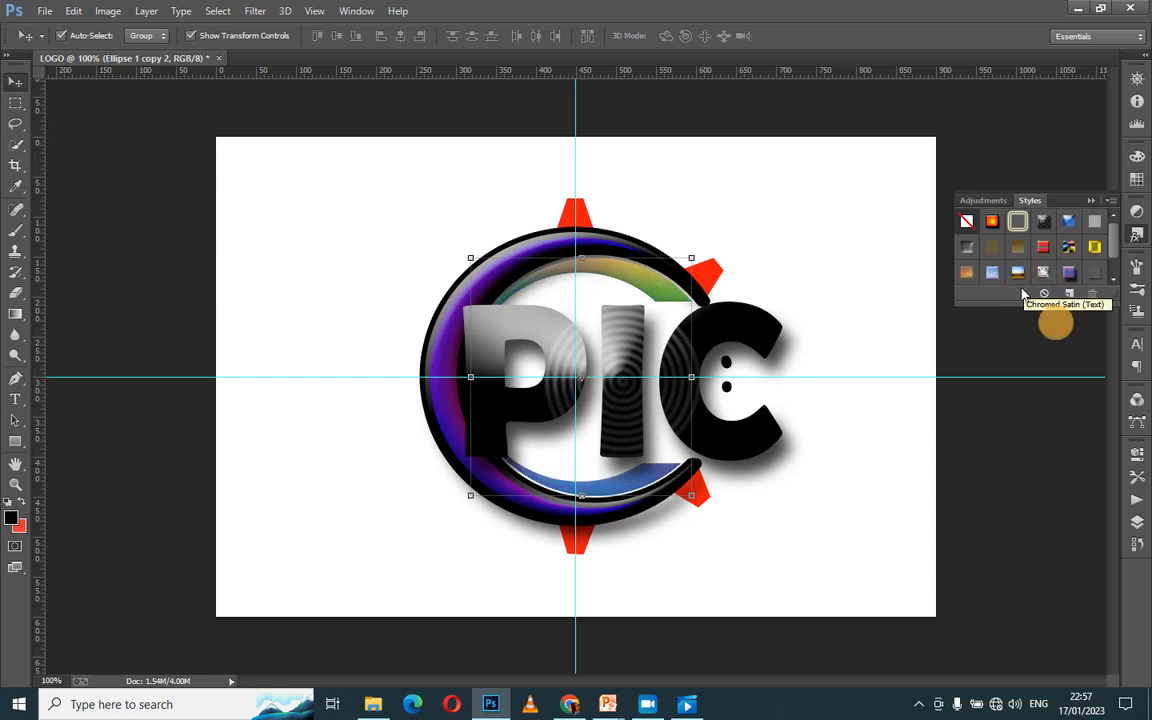
click(1041, 273)
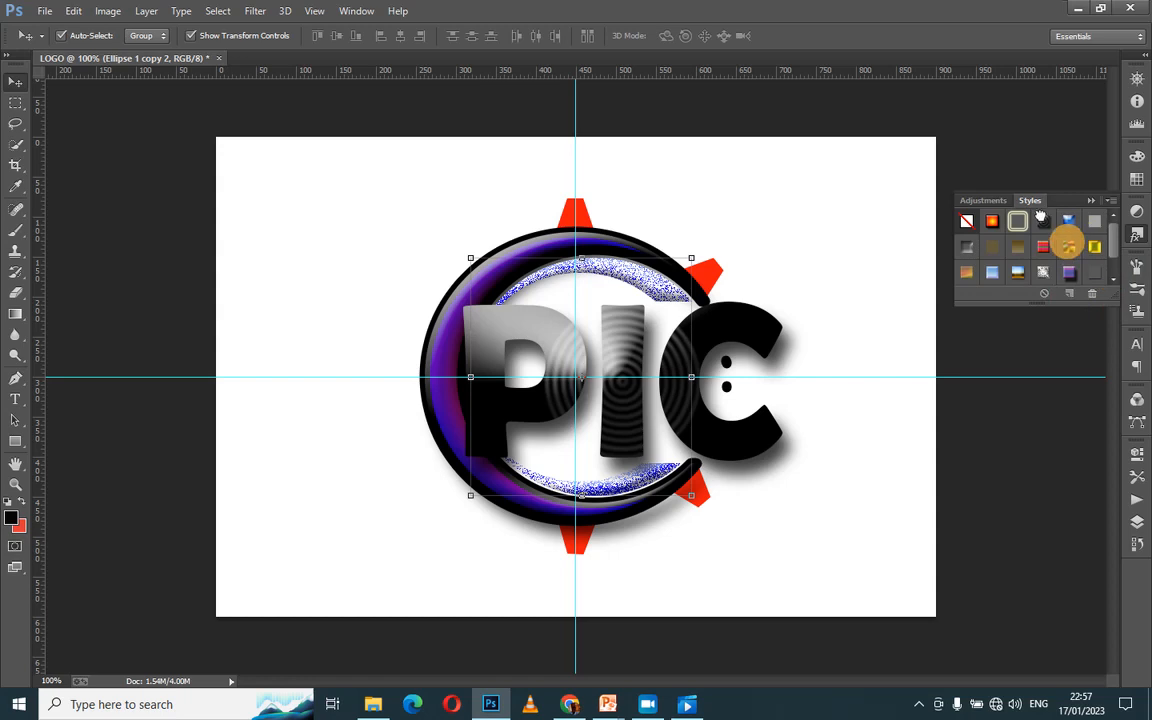
Step: Compare Striped Cone (Button) with other preset styles on the inner crescent, and settle on the glossy purple-blue style with a thick black outline
click(1040, 219)
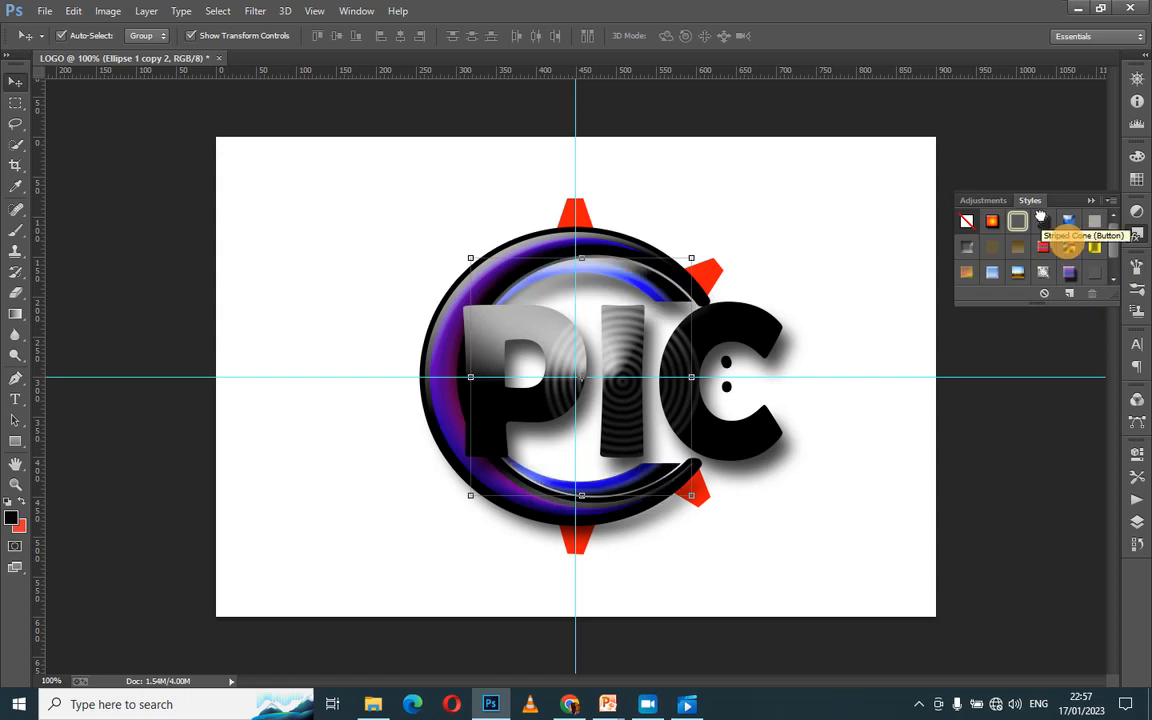
click(988, 218)
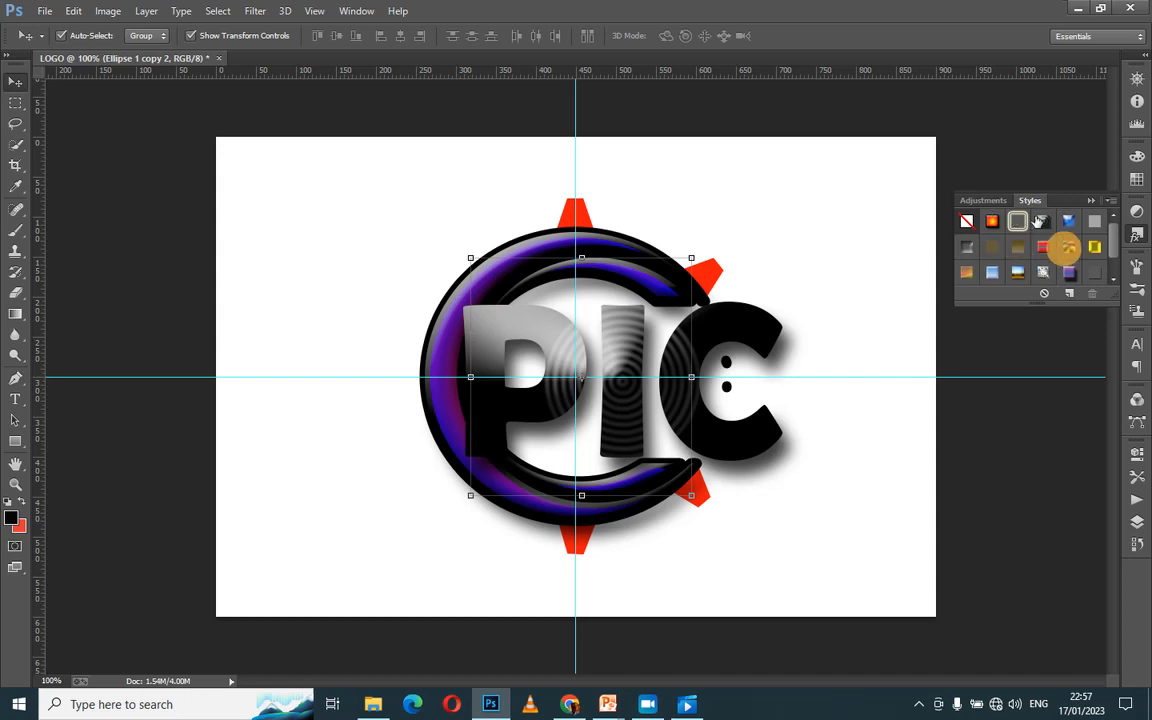
click(1068, 246)
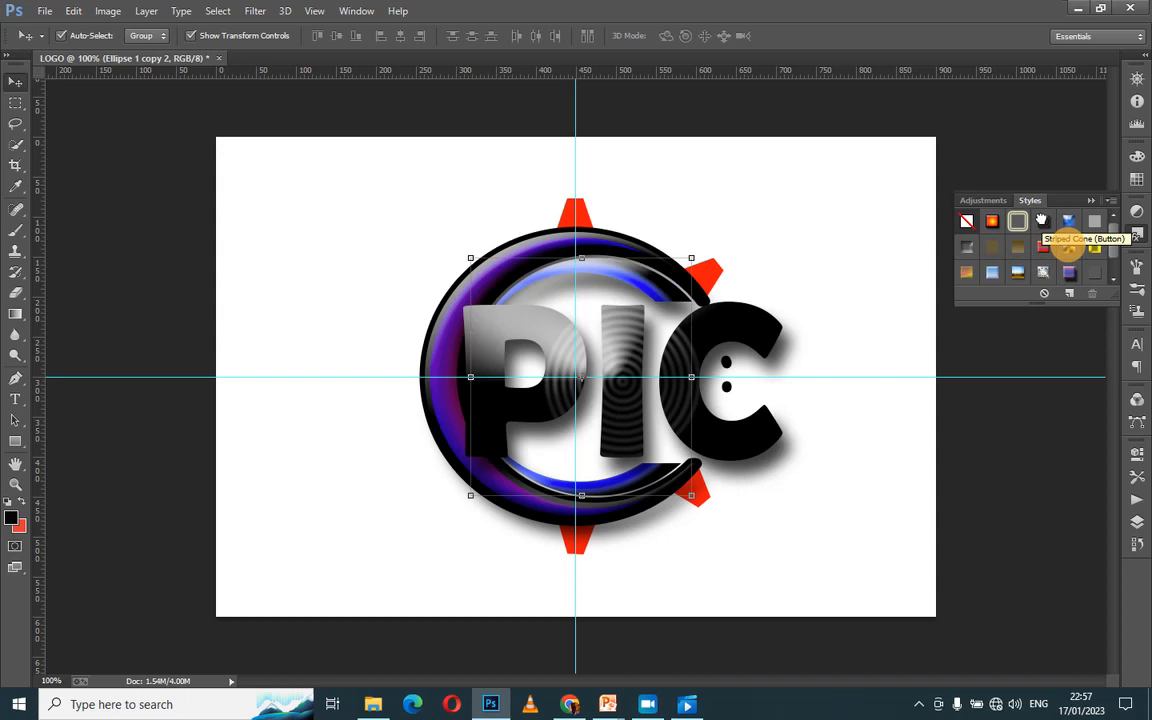
click(1042, 271)
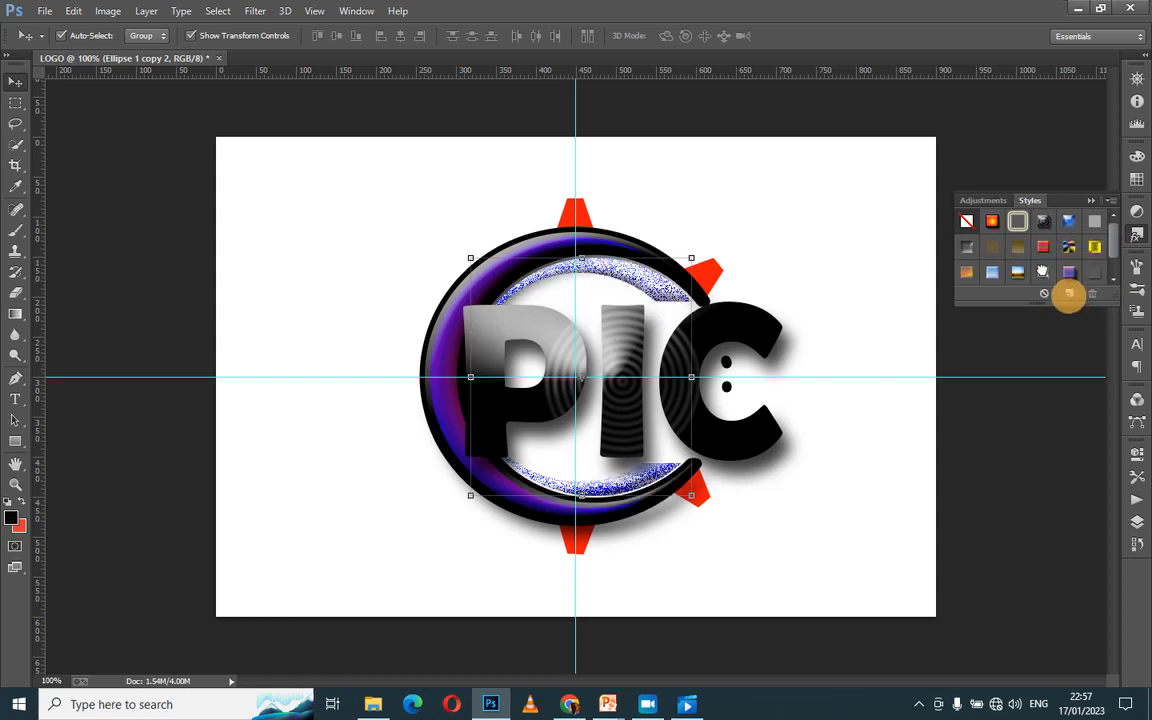
click(1068, 246)
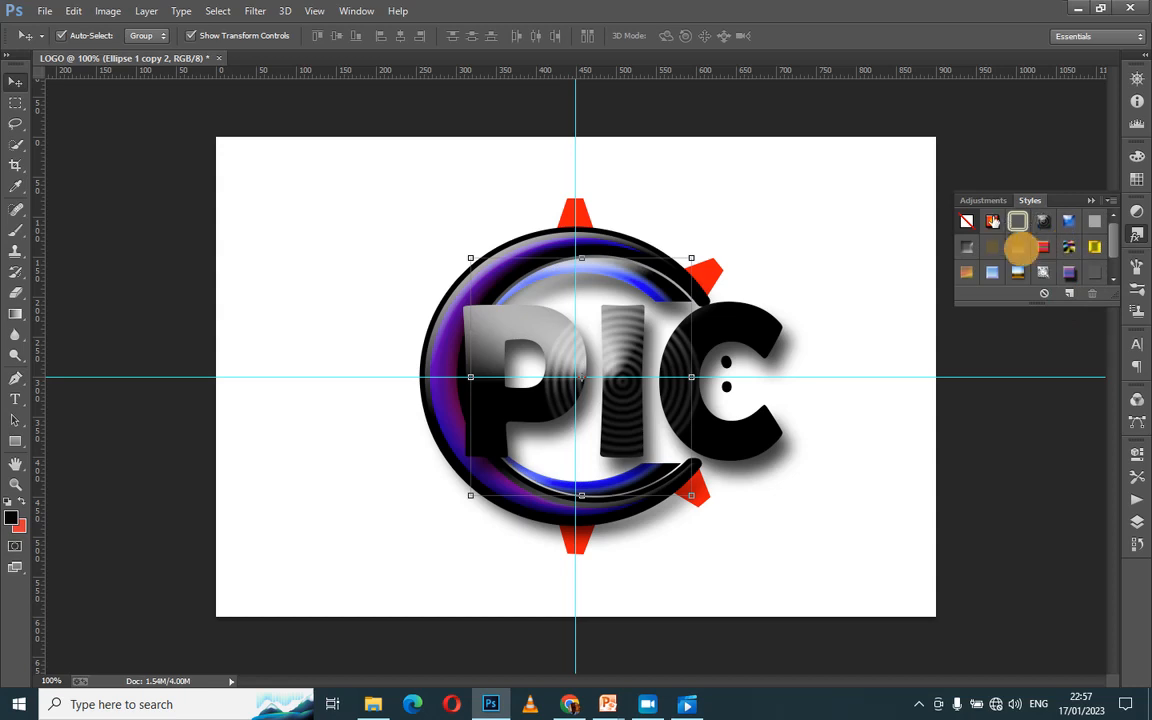
click(1017, 245)
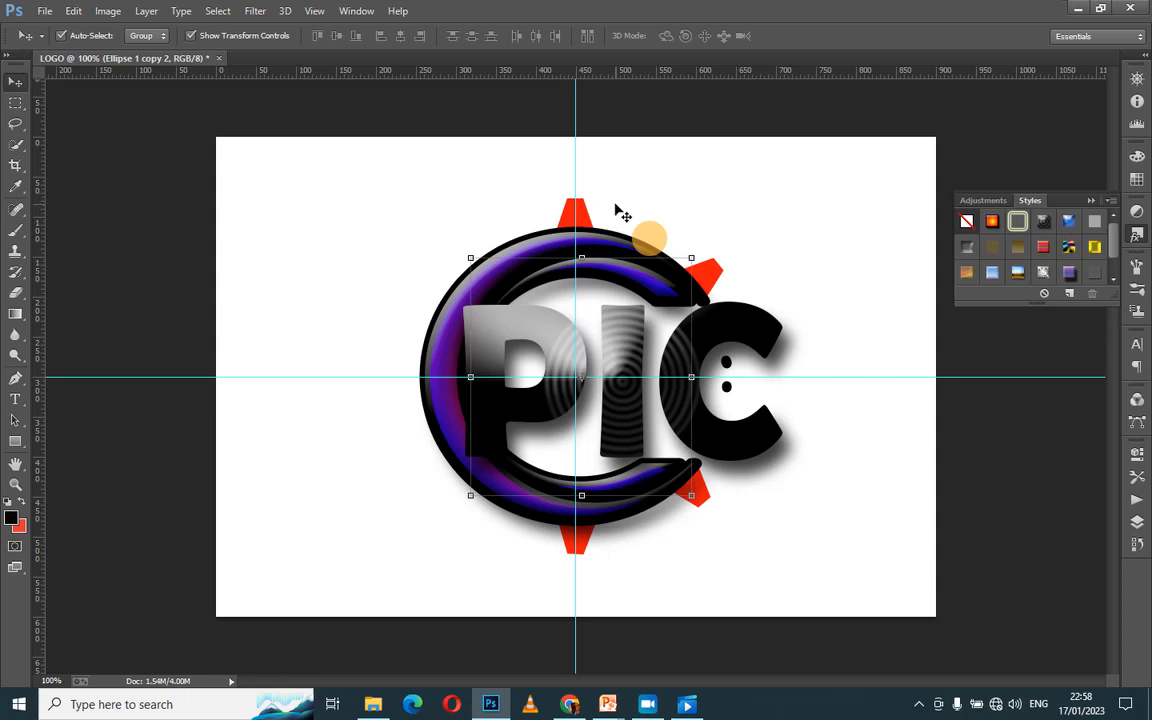
Step: Select the red teeth layer, Rectangle 1 copy 4, try Striped Cone (Button), and apply the glossy preset style with a thick black outline
click(1137, 521)
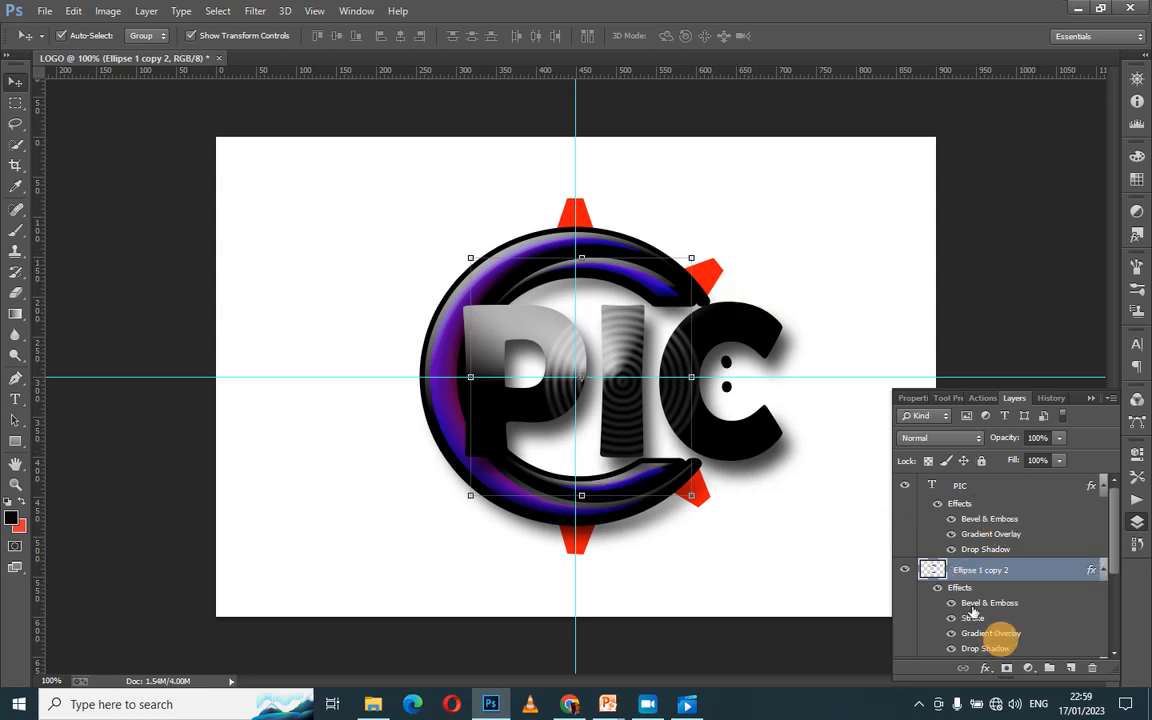
drag(1115, 550, 1127, 627)
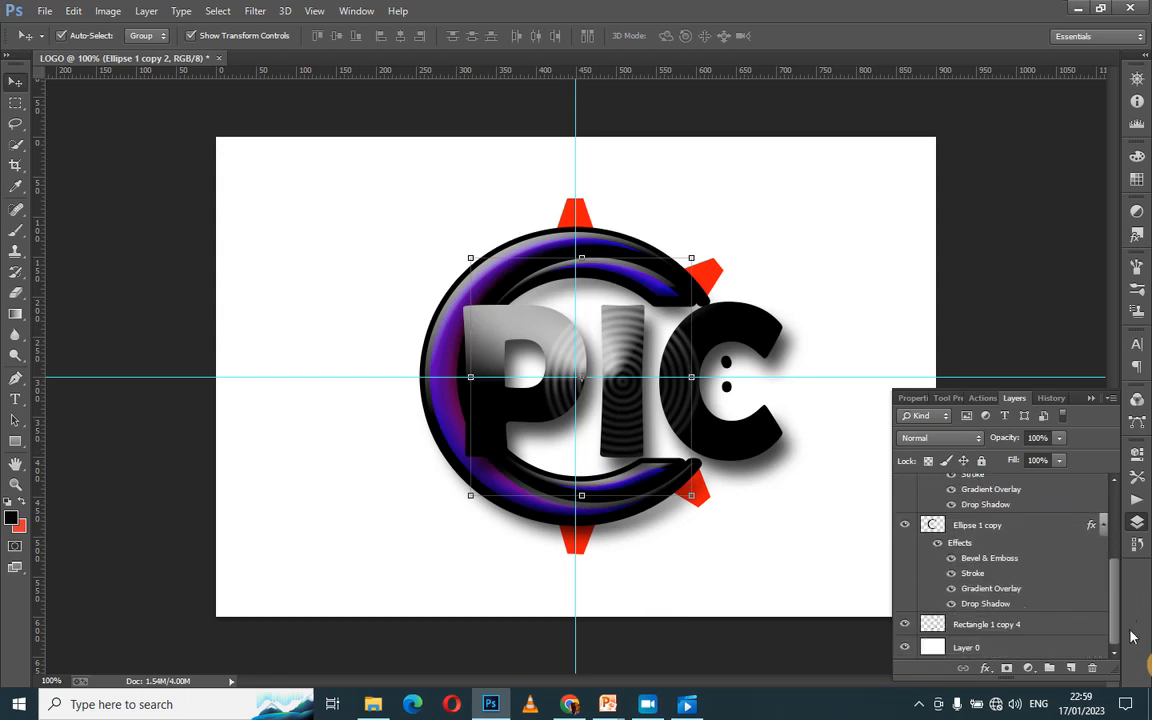
click(1000, 623)
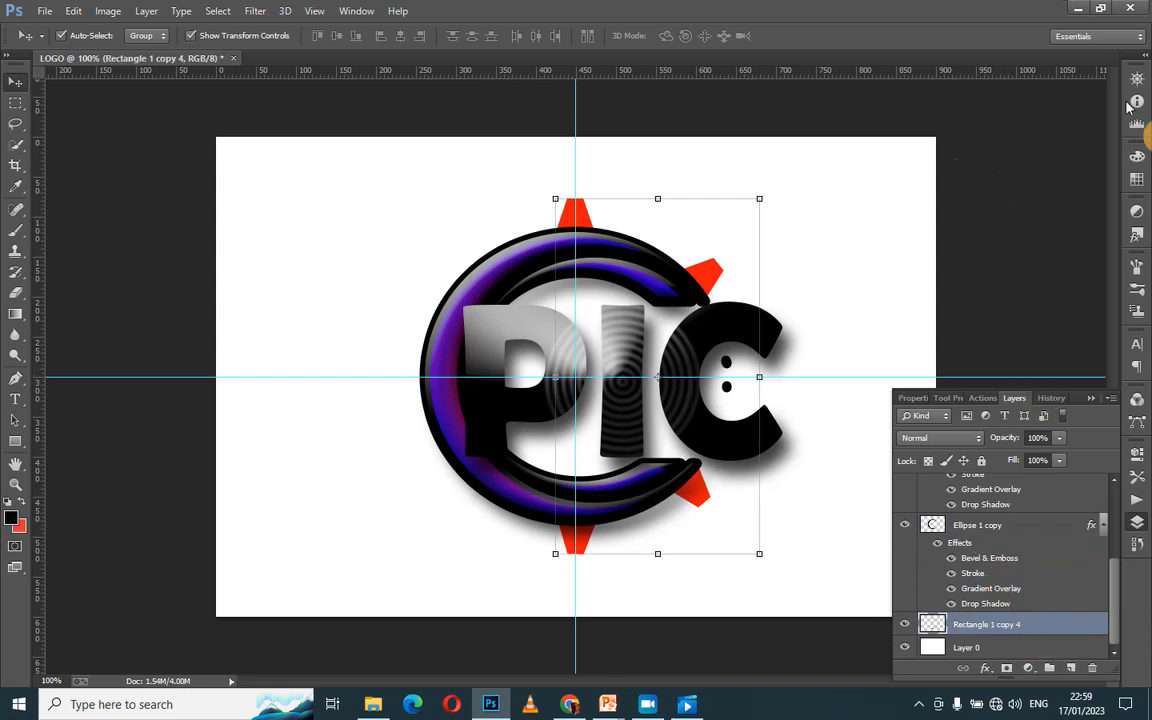
click(1140, 241)
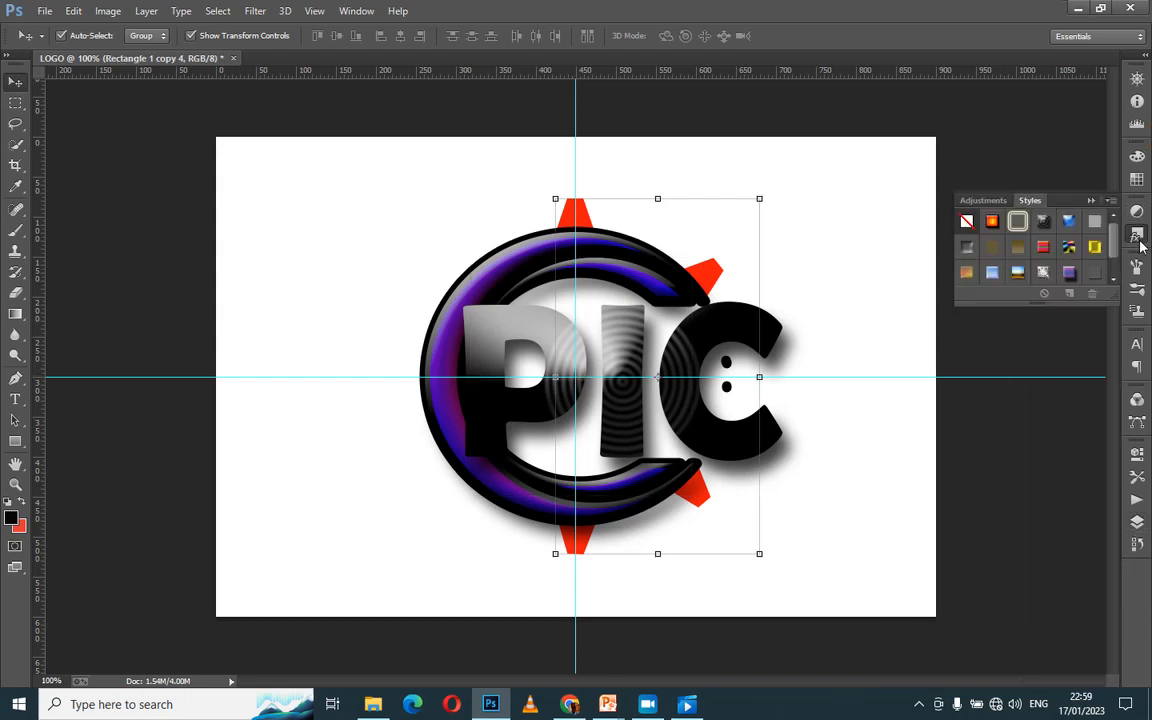
click(1069, 246)
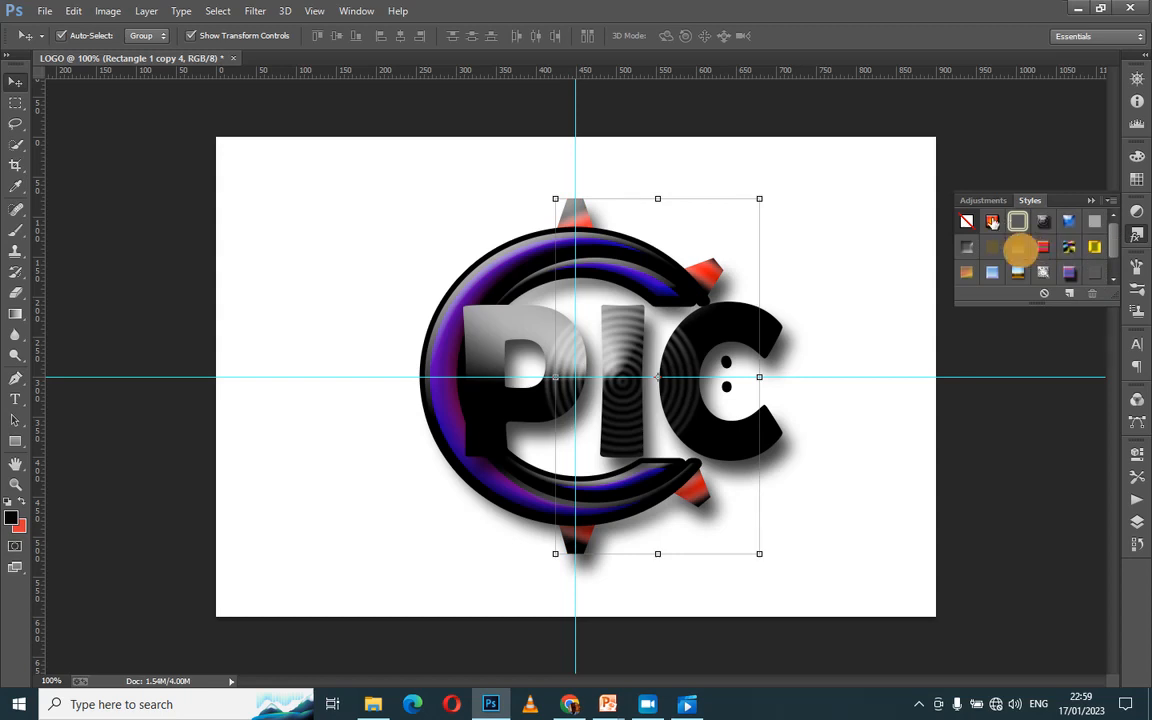
click(1017, 246)
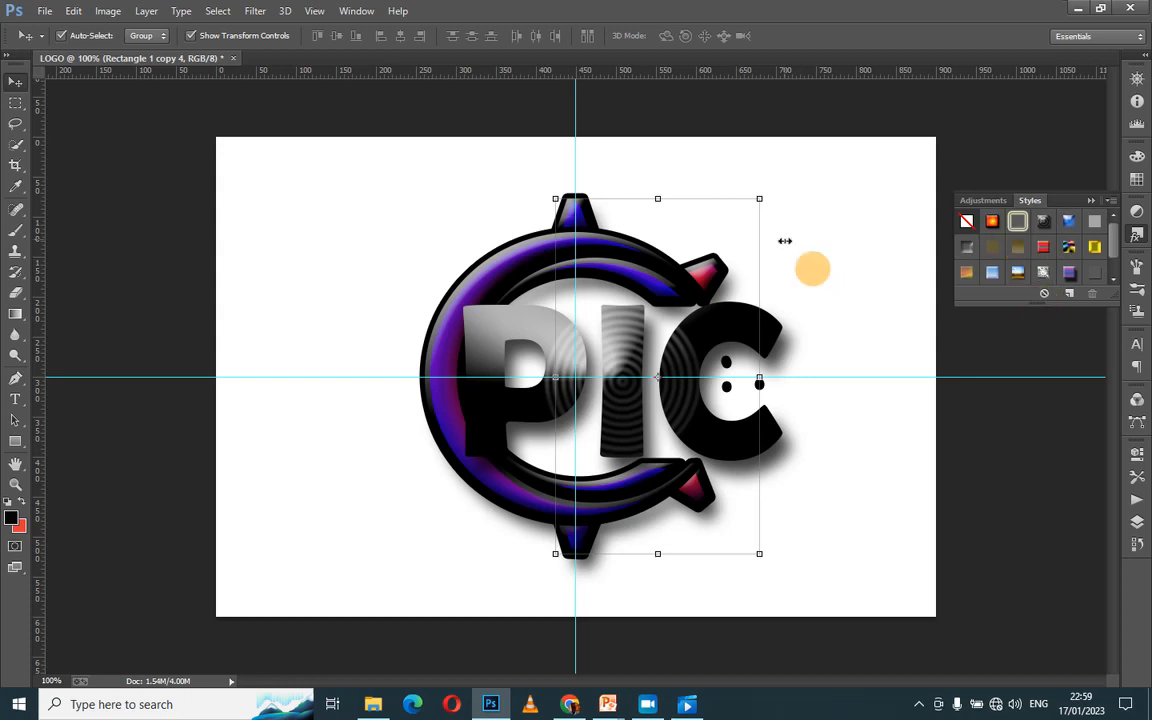
click(1139, 524)
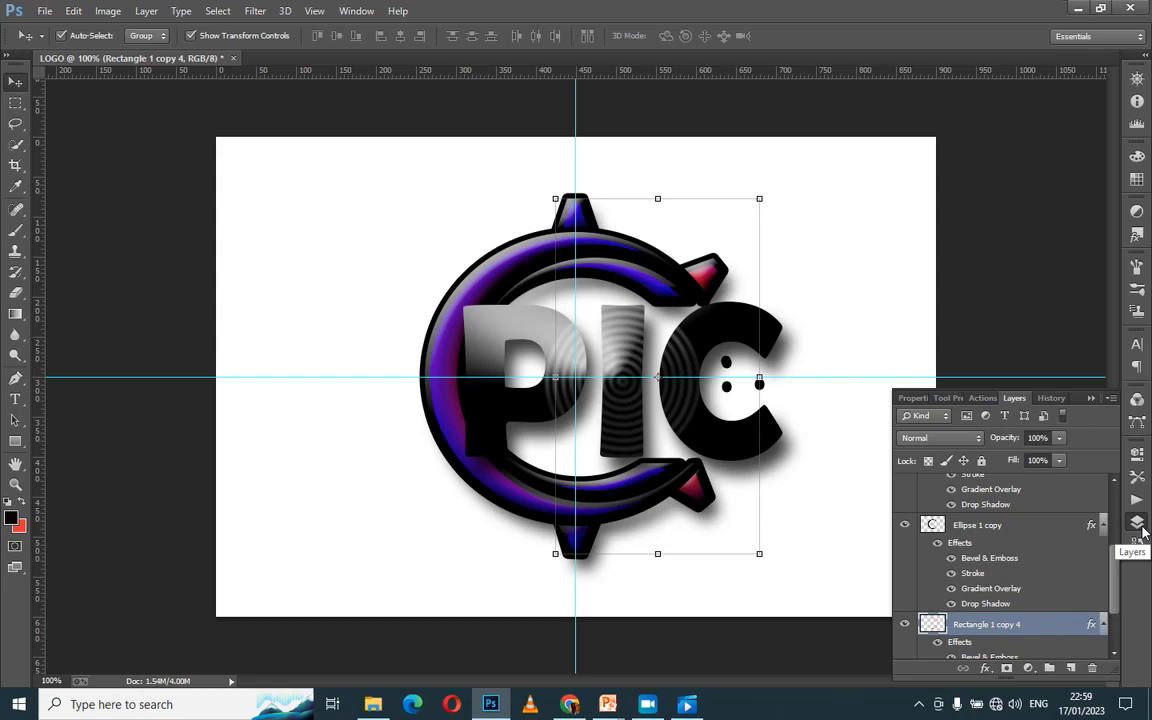
click(1091, 398)
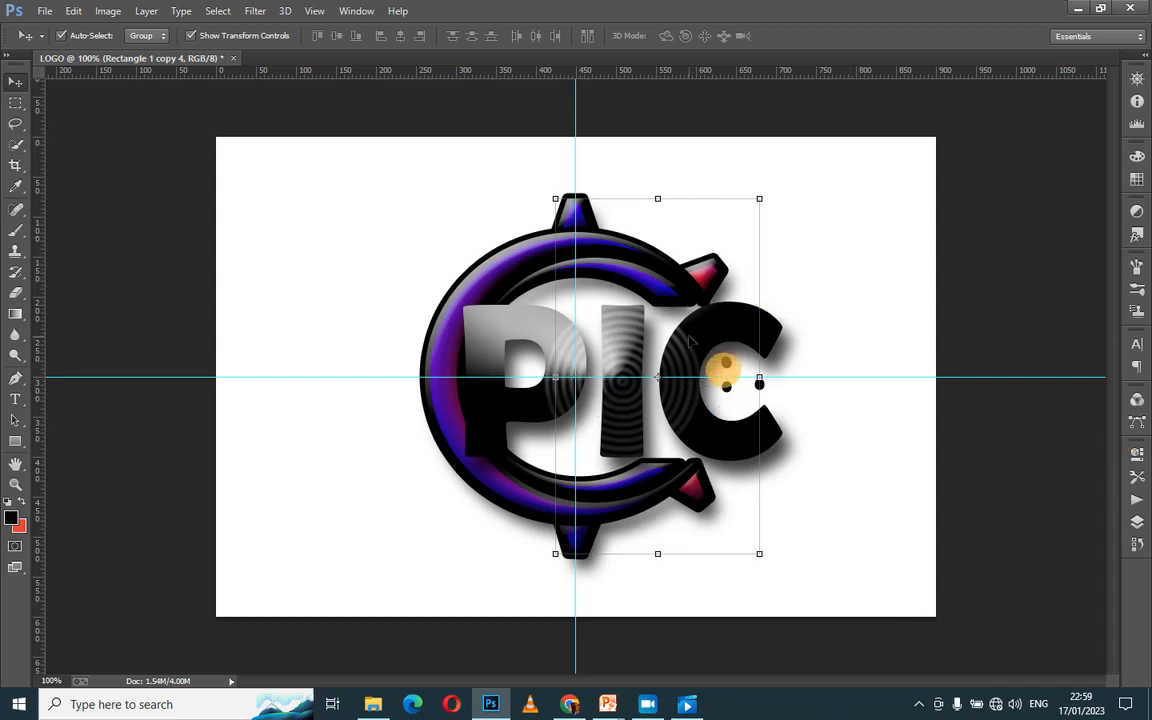
Step: Nudge the PIC text a few pixels left and place its layer in front of the outer crescent but behind the inner one
click(476, 340)
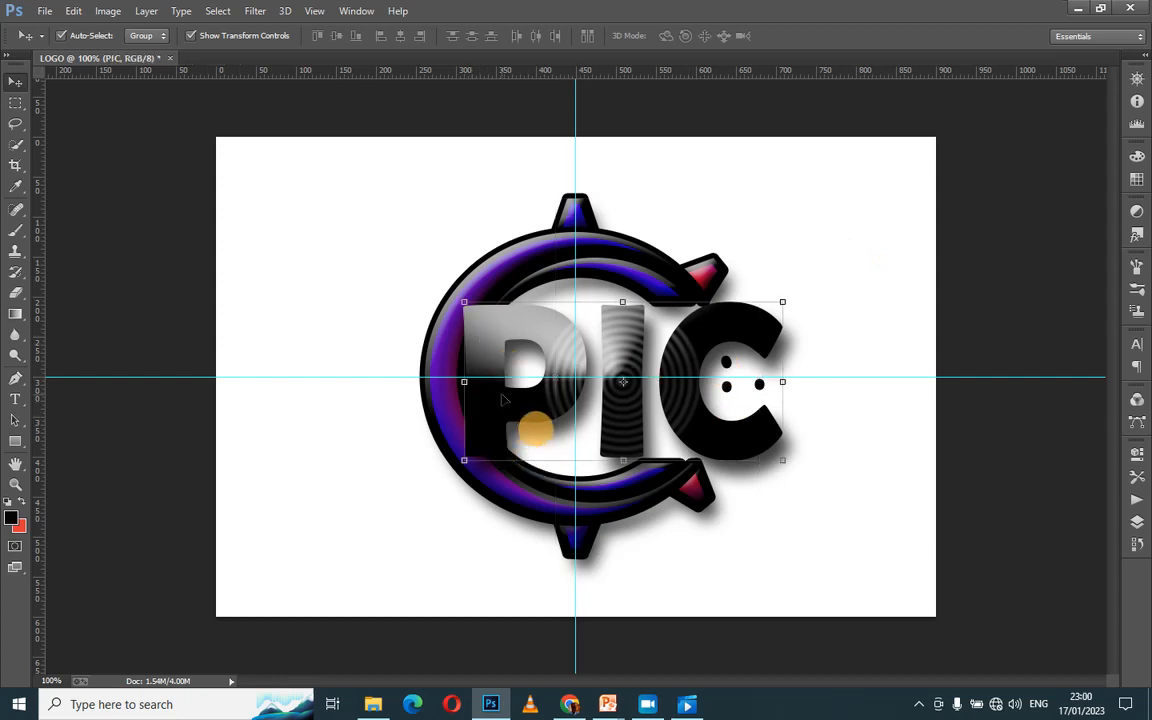
key(Left)
key(Left)
key(Left)
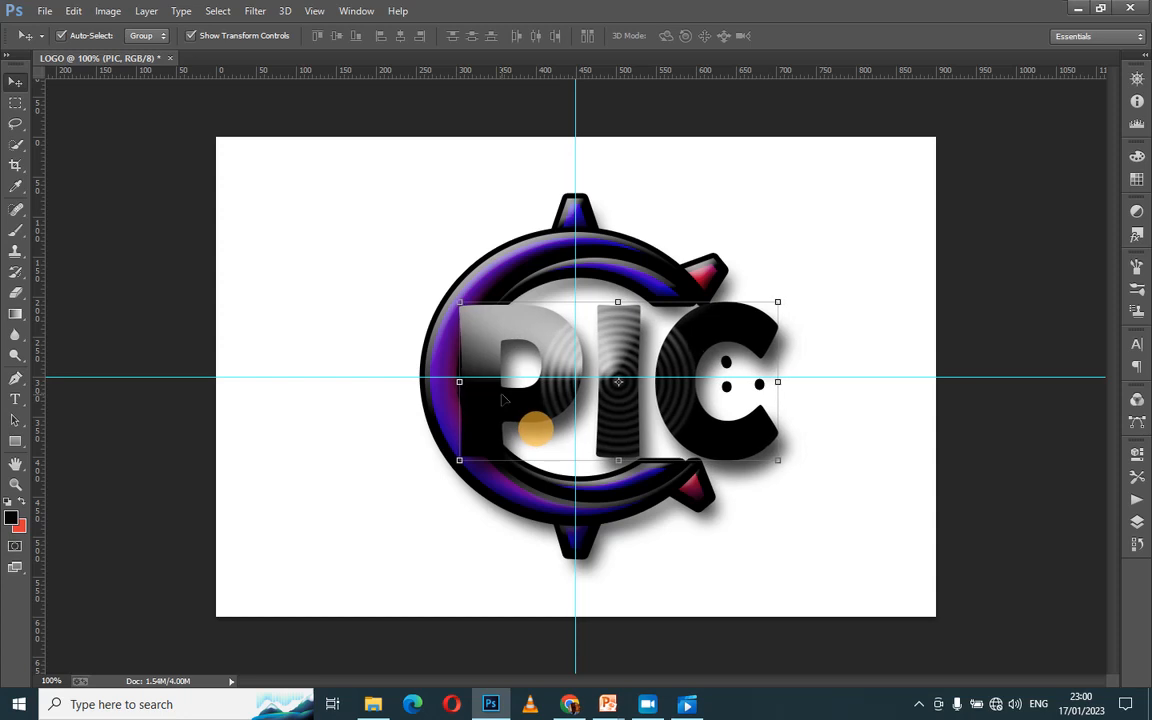
key(Left)
key(Left)
key(Left)
key(Right)
key(Right)
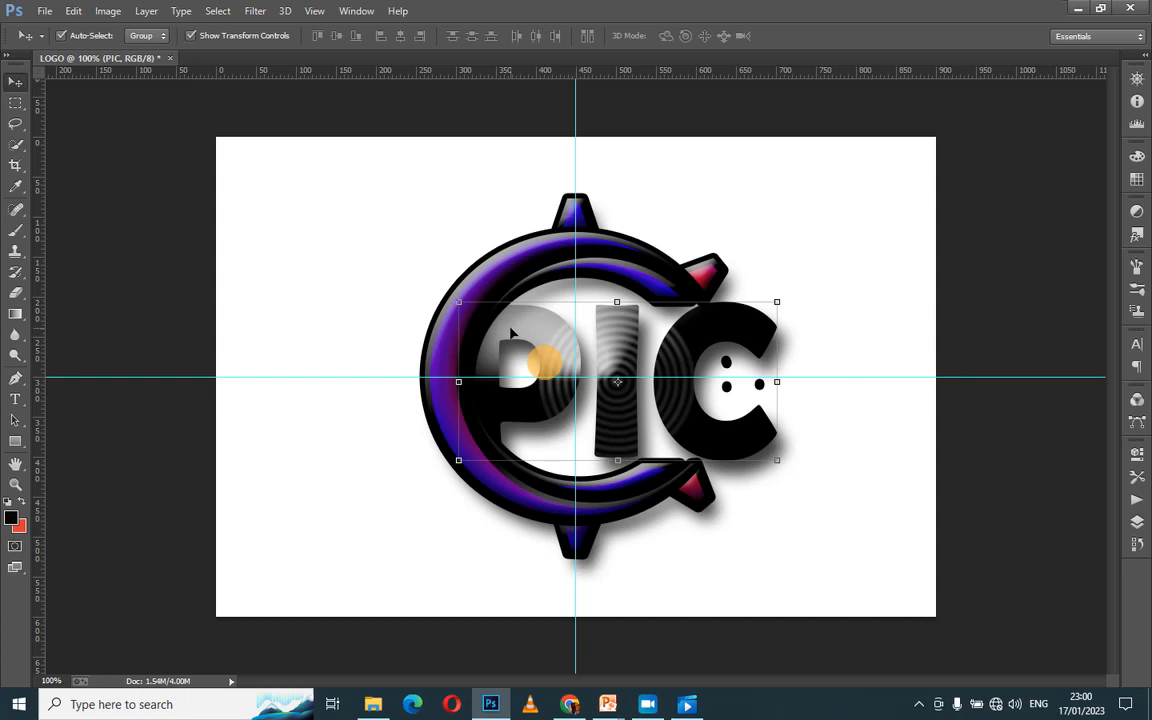
key(ctrl+])
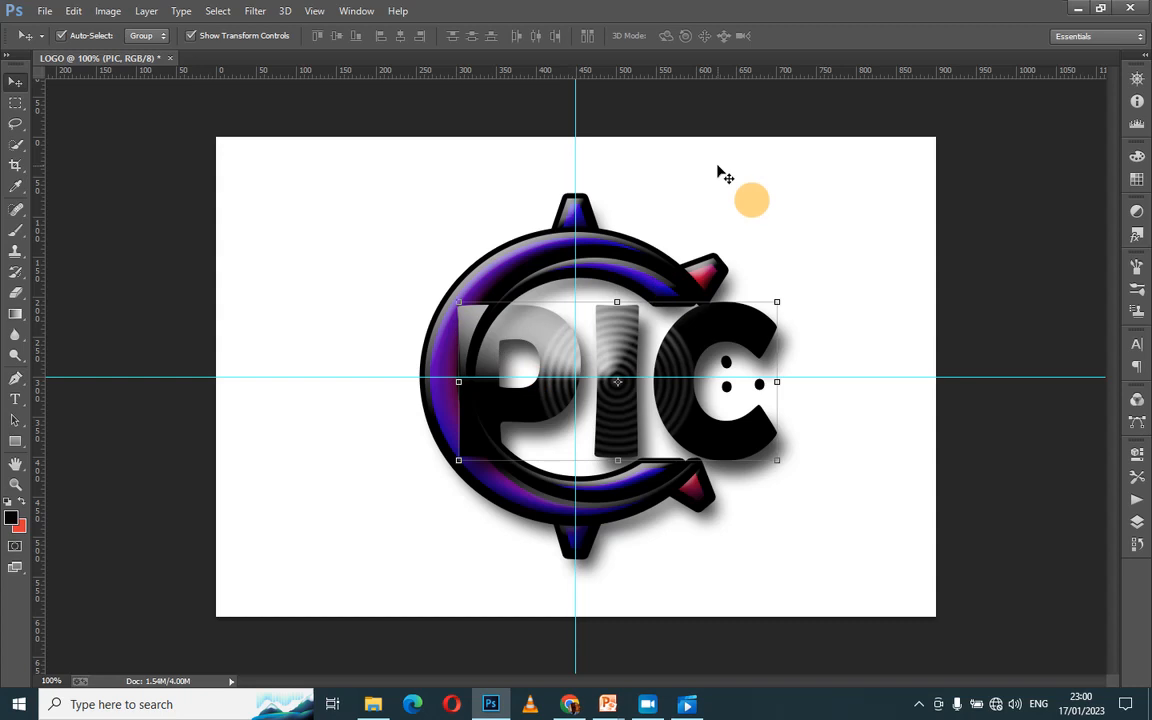
Step: Delete the white background layer, Layer 0, so the logo sits on transparency
click(845, 266)
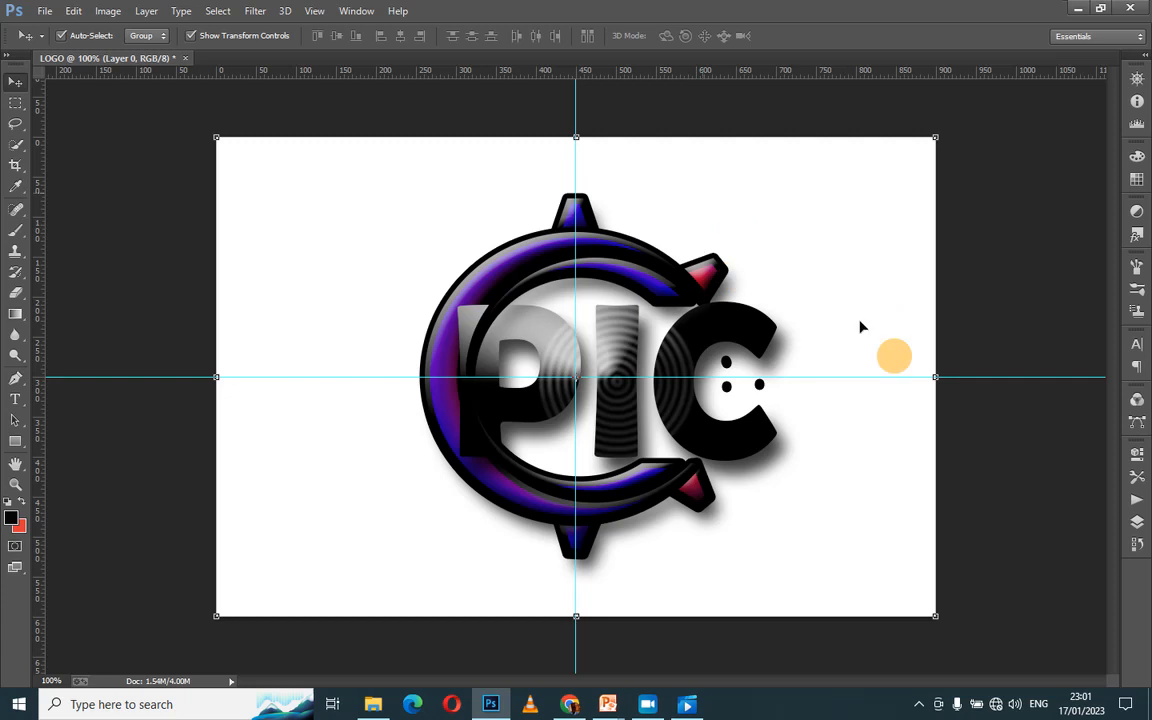
click(1137, 522)
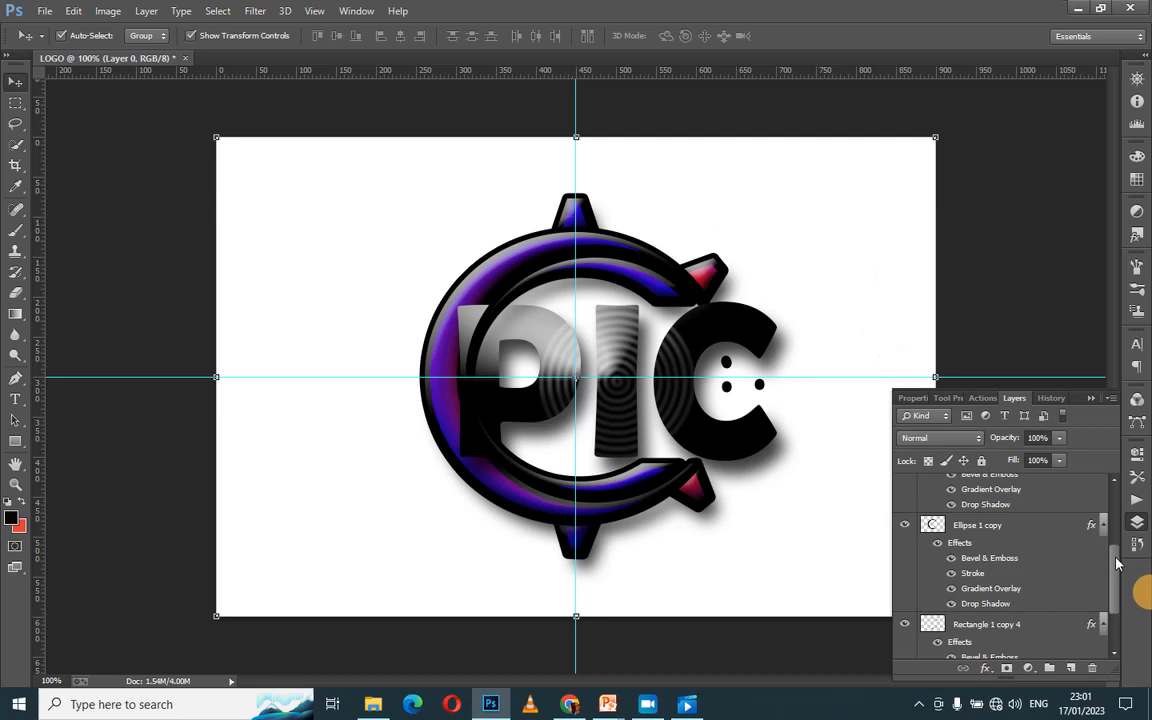
drag(1117, 565, 1114, 618)
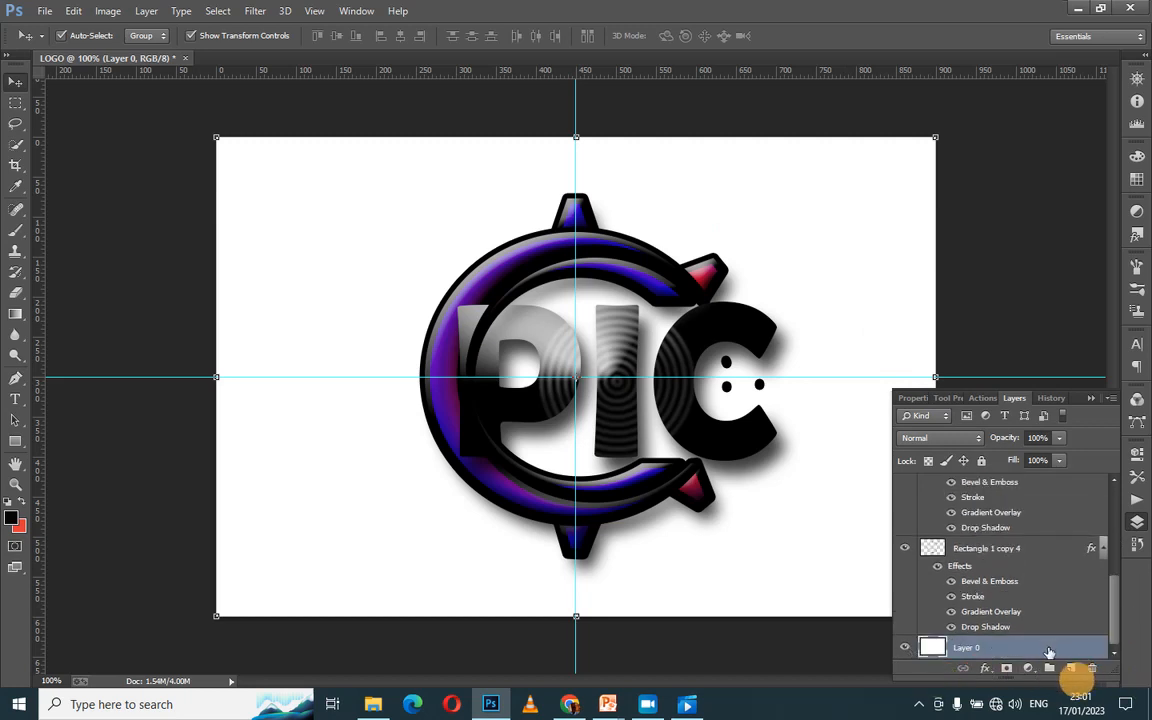
drag(1055, 649, 1092, 668)
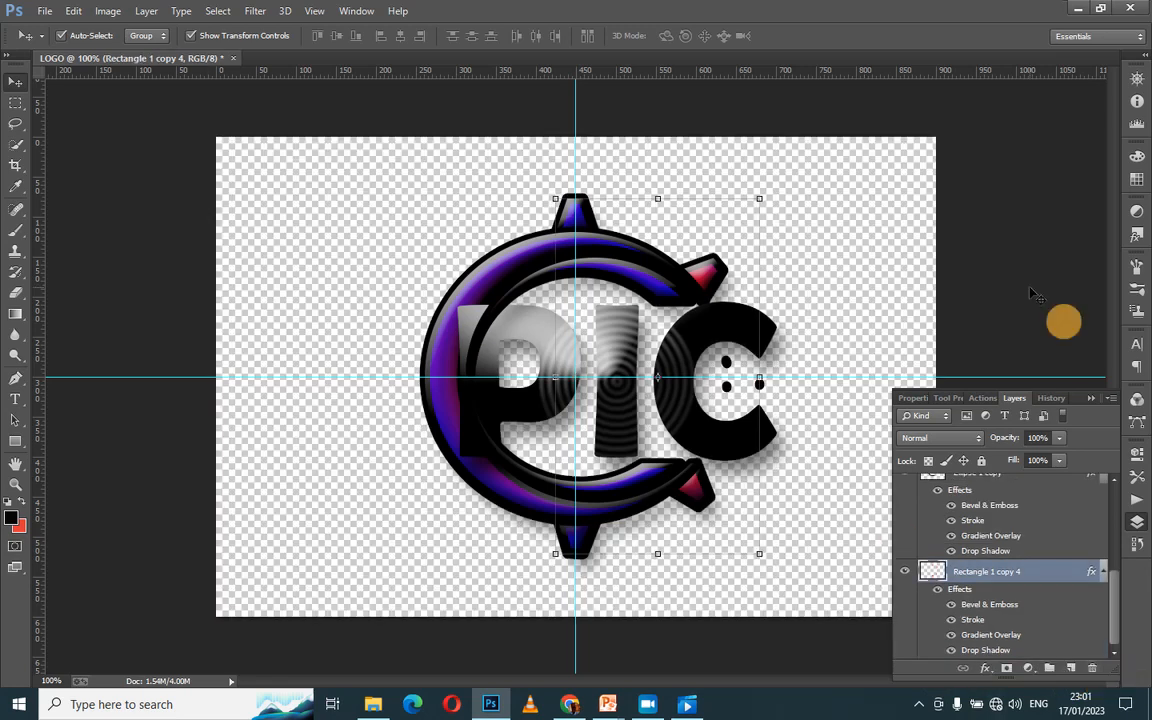
click(1091, 401)
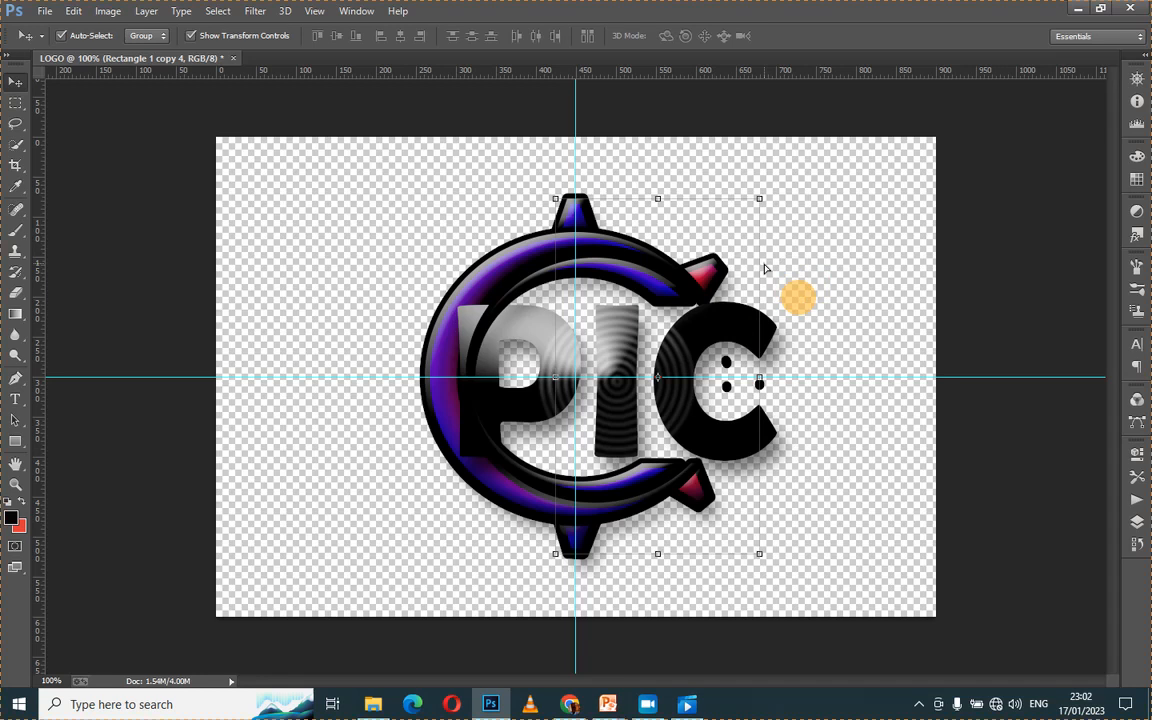
Step: Save the logo to the Desktop as LOGO in TIFF format, keeping the layers and using no image compression
click(49, 12)
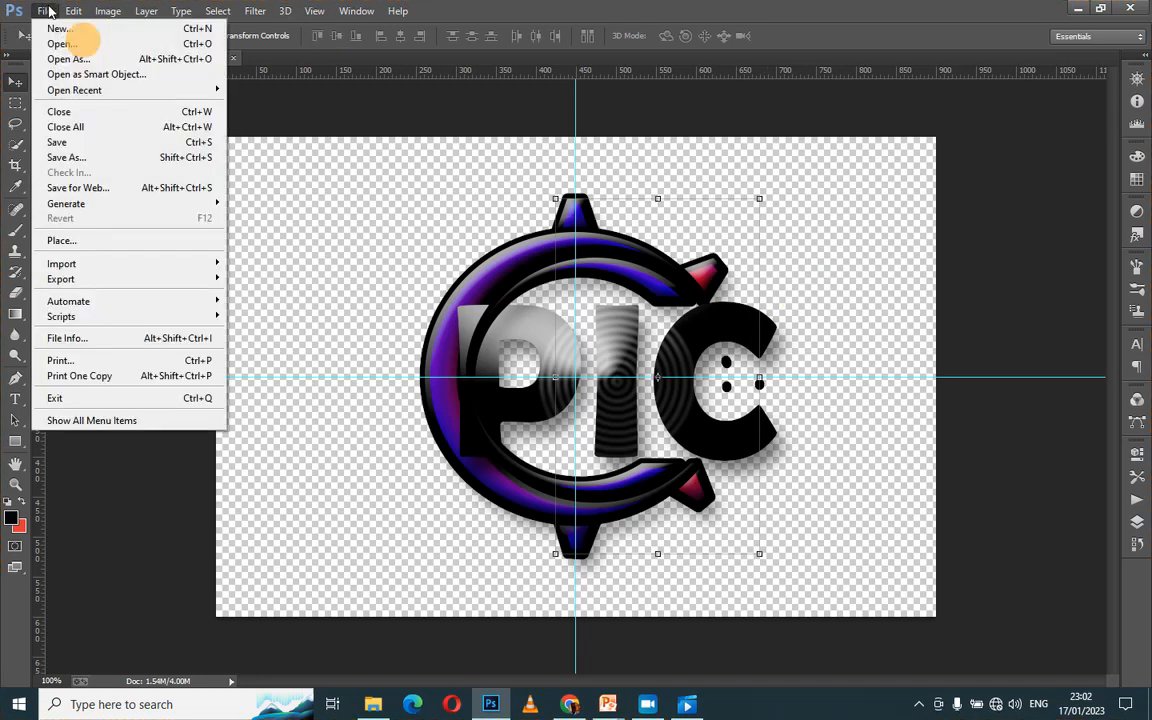
click(83, 158)
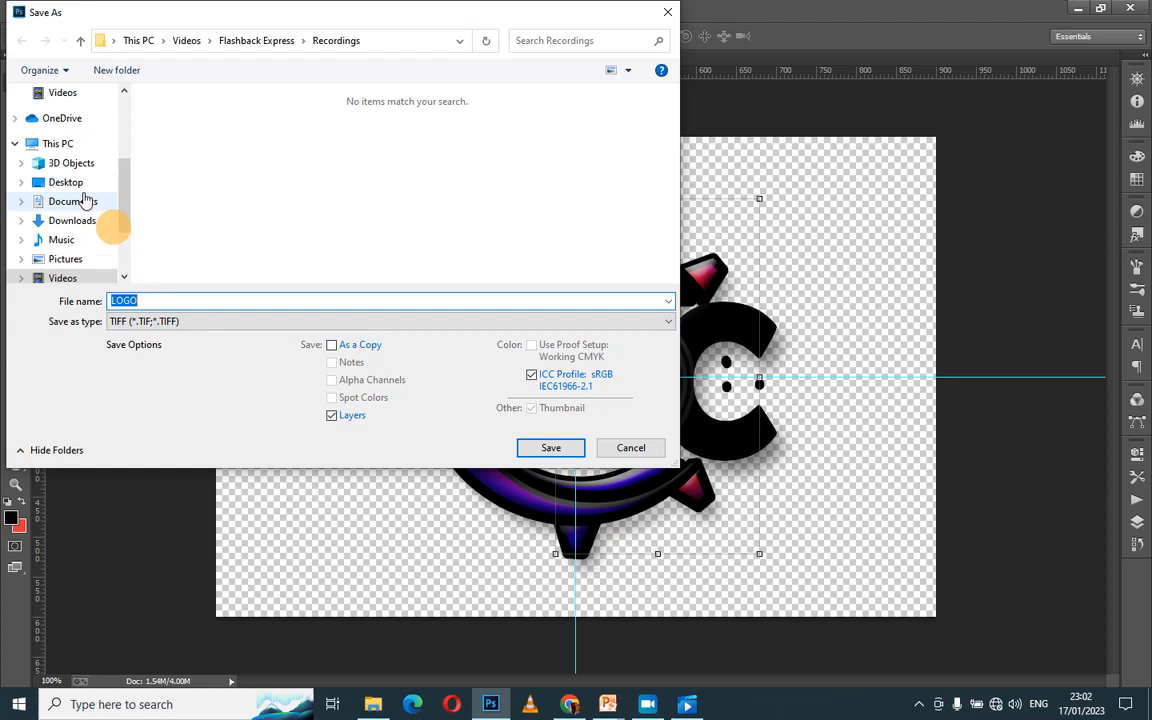
click(75, 183)
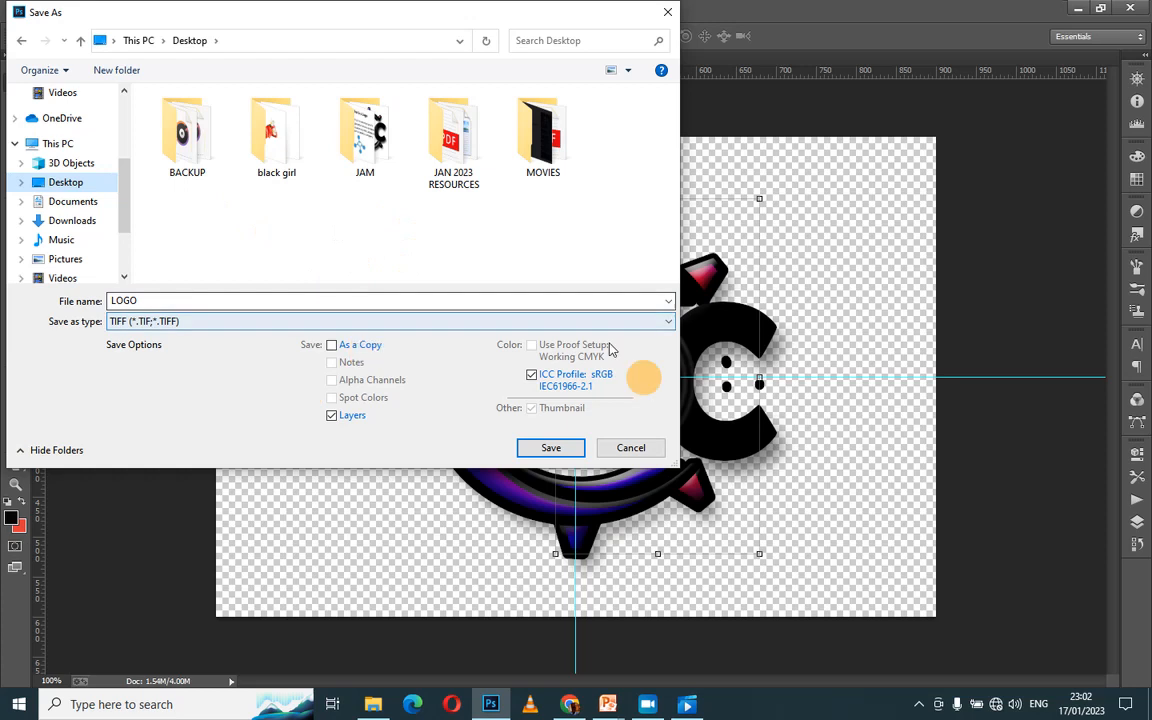
click(660, 321)
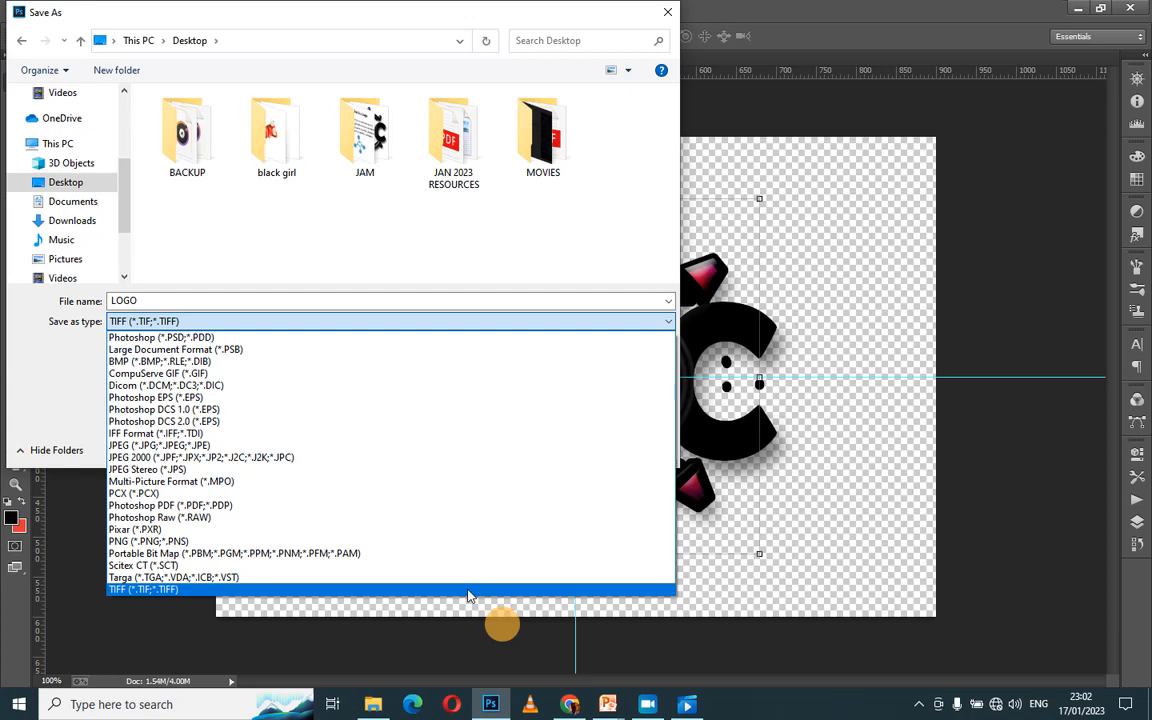
click(467, 590)
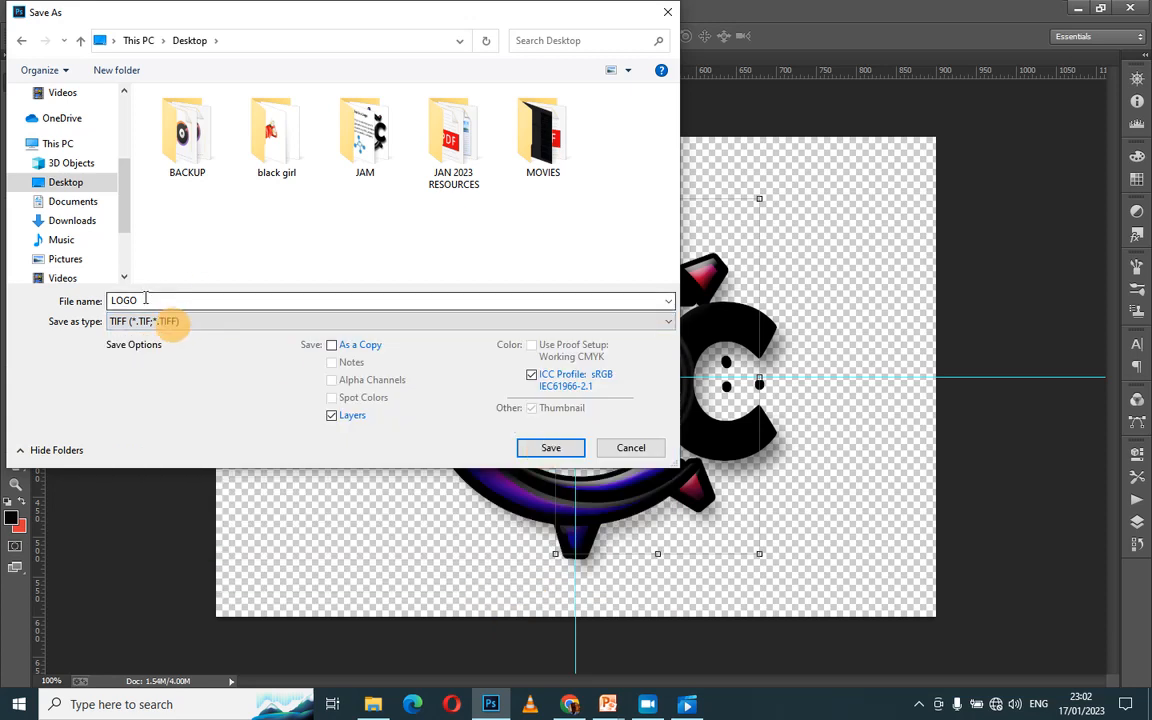
click(552, 448)
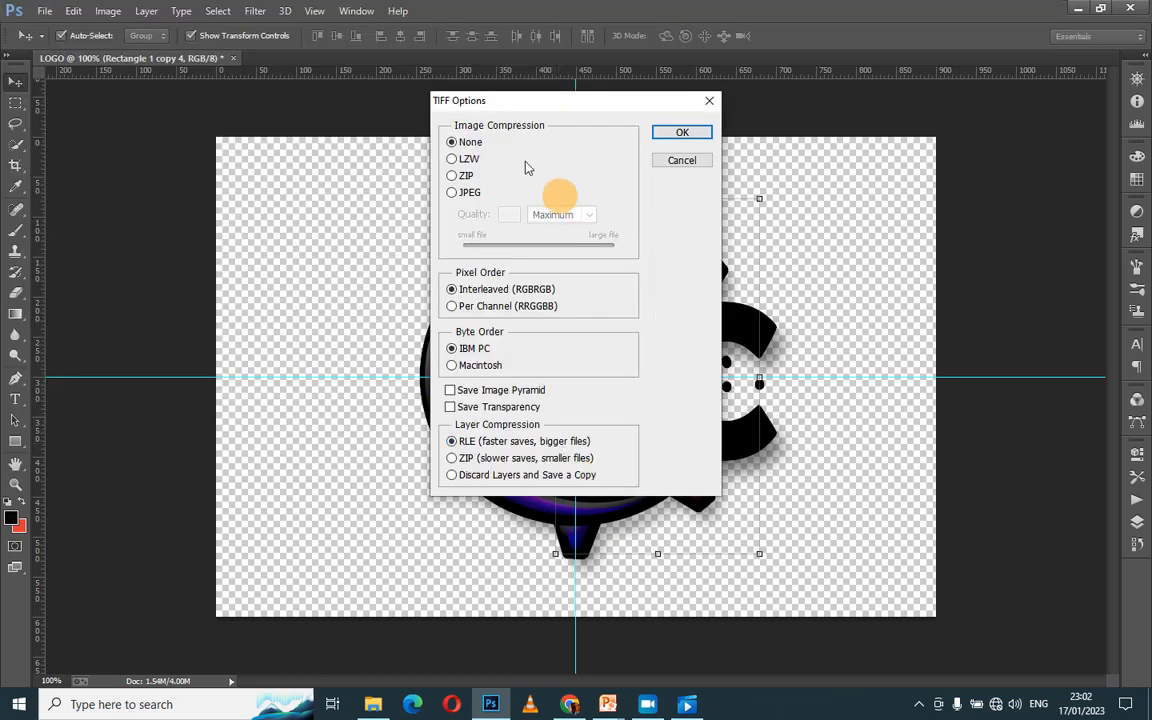
click(683, 135)
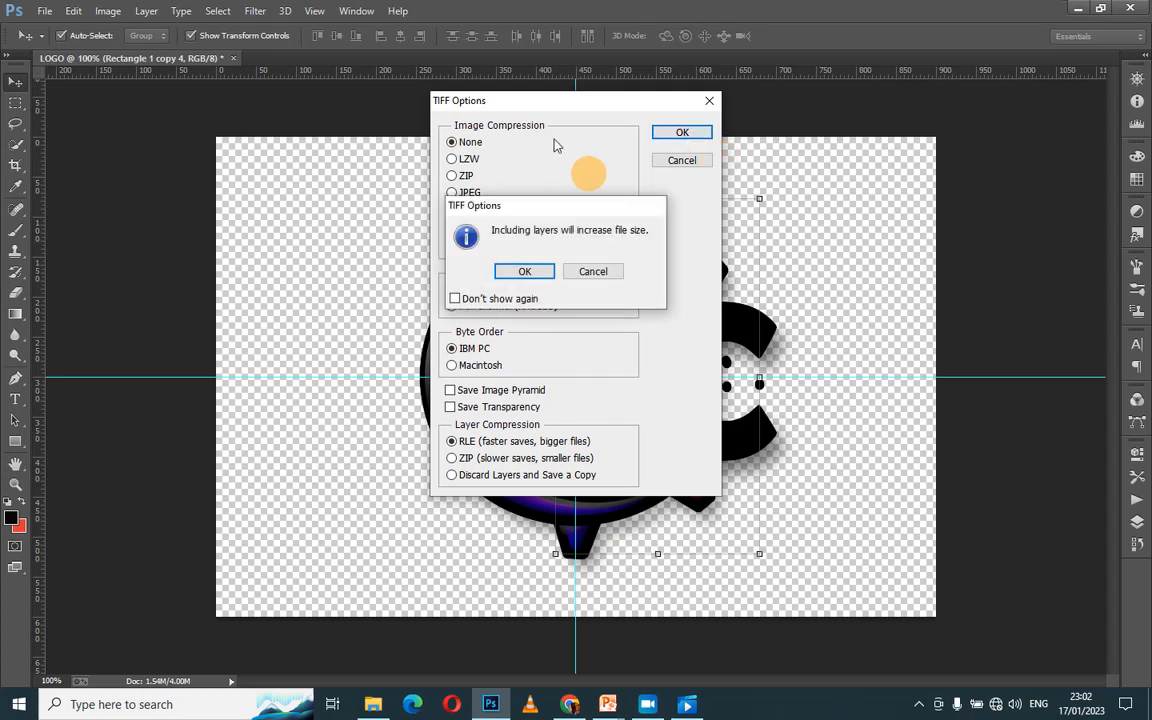
click(525, 271)
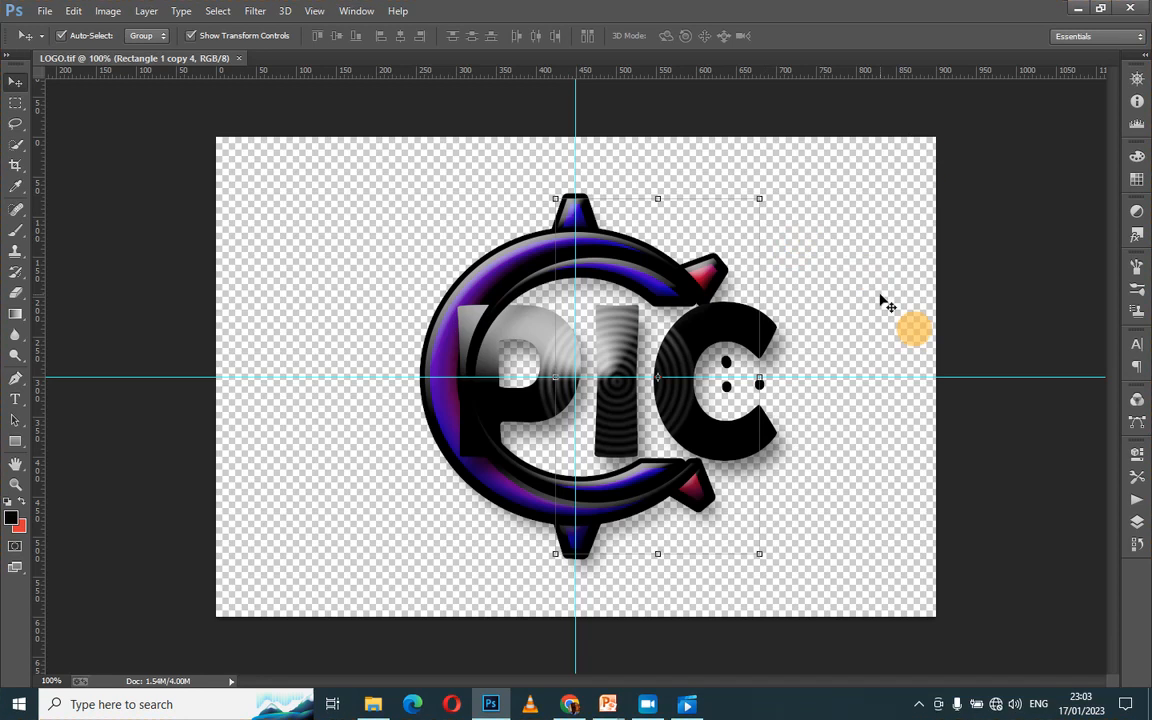
Step: Minimize the open windows, view the saved LOGO file from the desktop in the image viewer, and close the viewer
click(1074, 8)
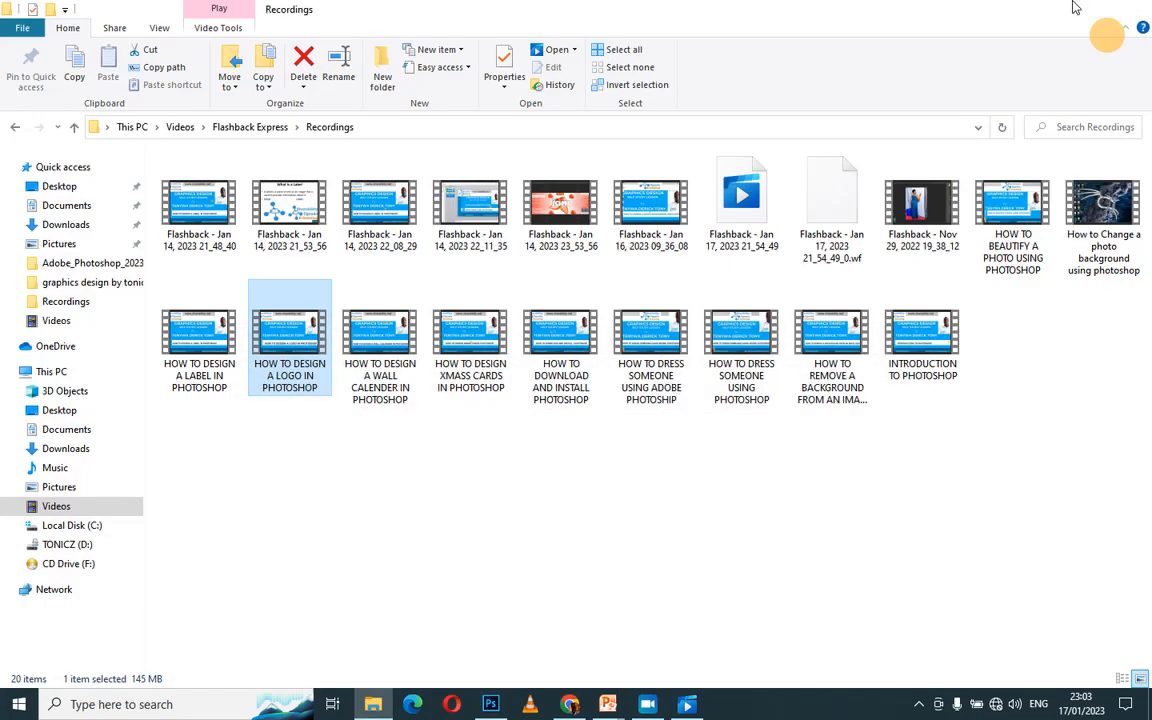
click(1074, 8)
click(1074, 8)
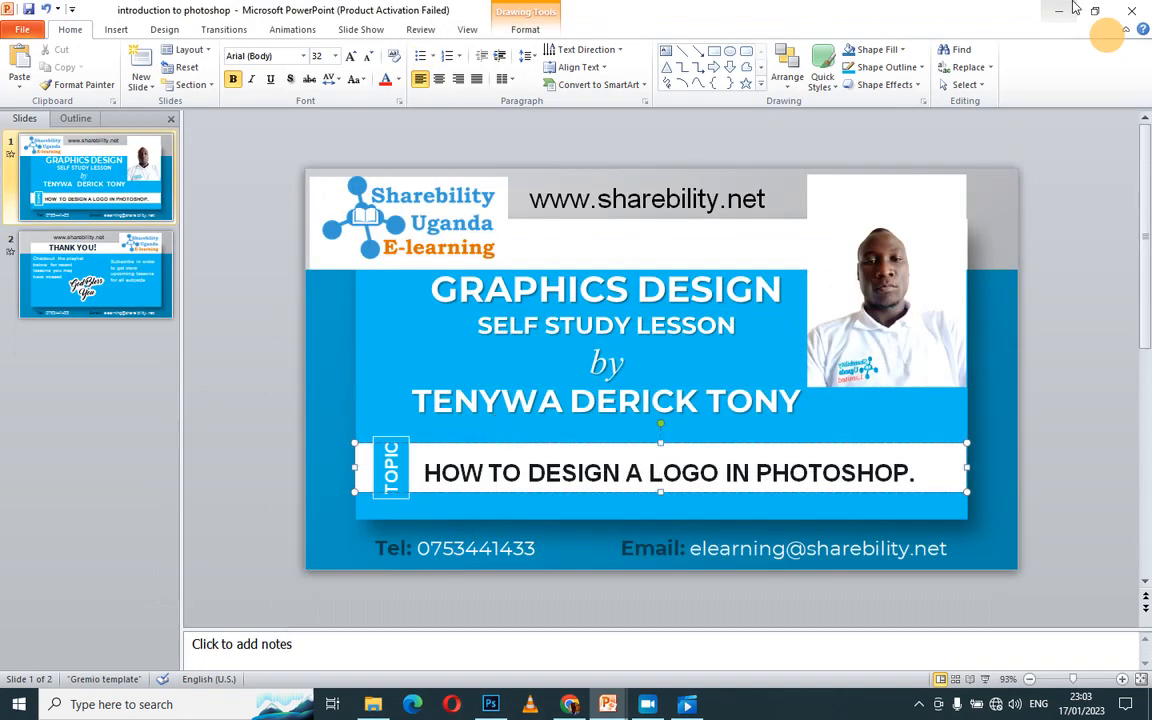
click(1074, 8)
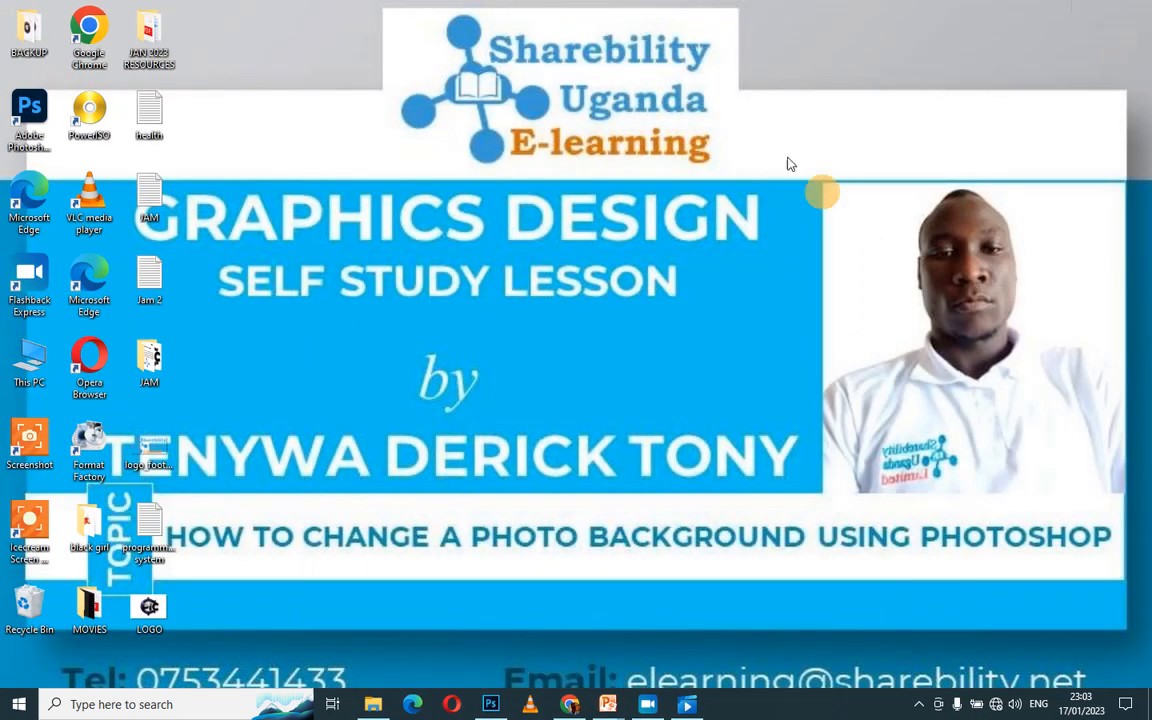
double_click(152, 610)
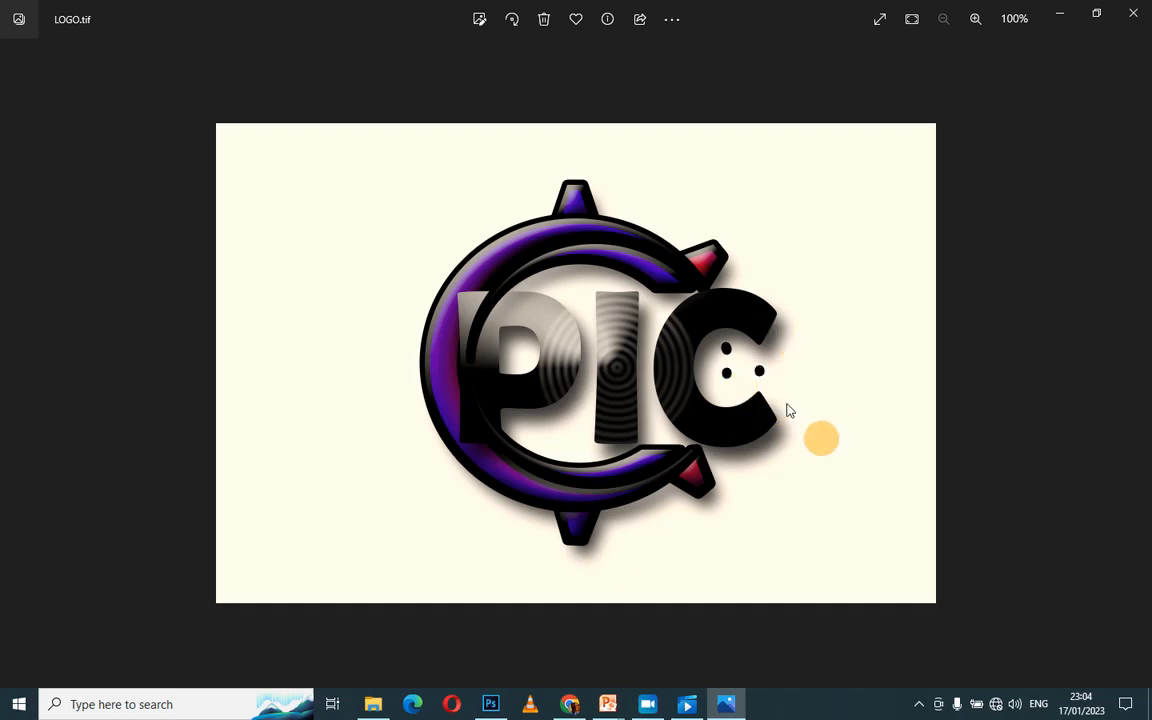
click(1131, 9)
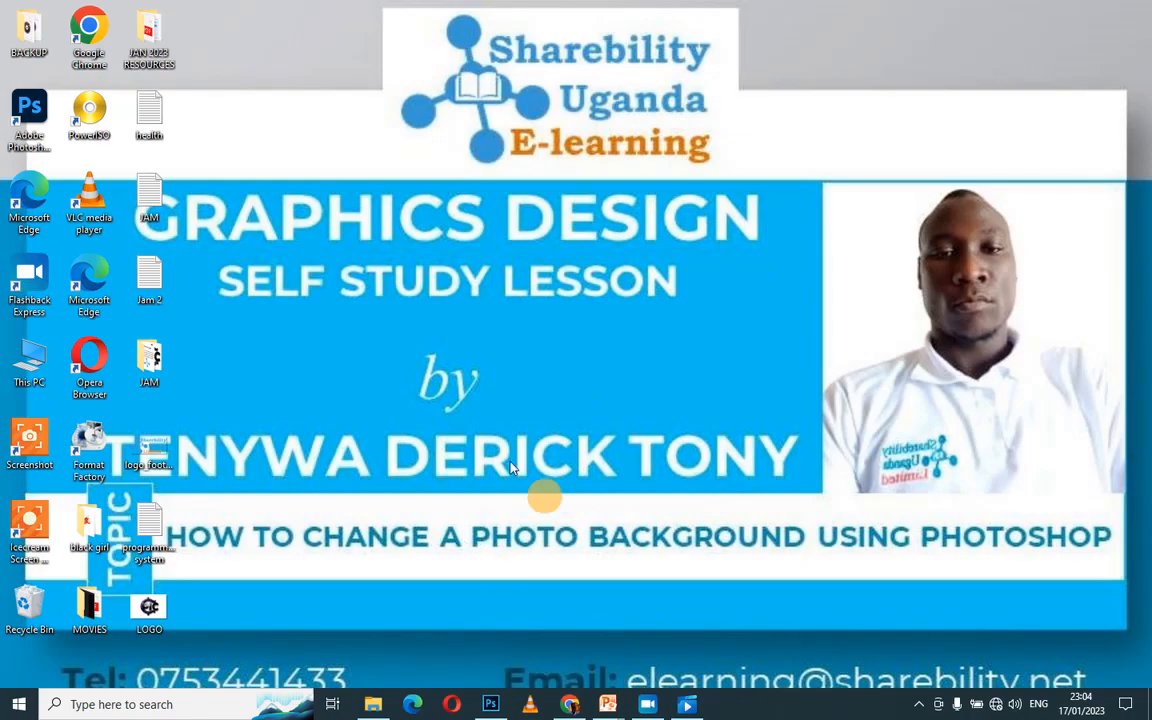
Step: Return to Photoshop, select the PIC text, and check the logo's separate layers and effects before deselecting and collapsing the layer list
mouse_move(484, 704)
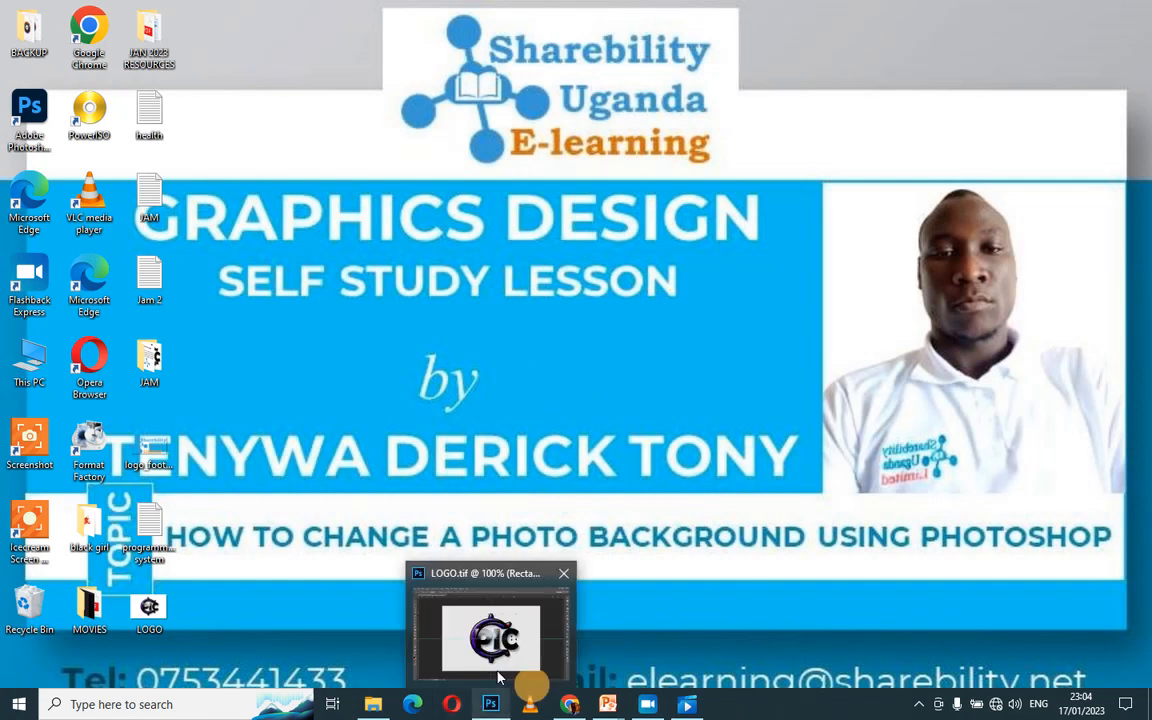
click(466, 570)
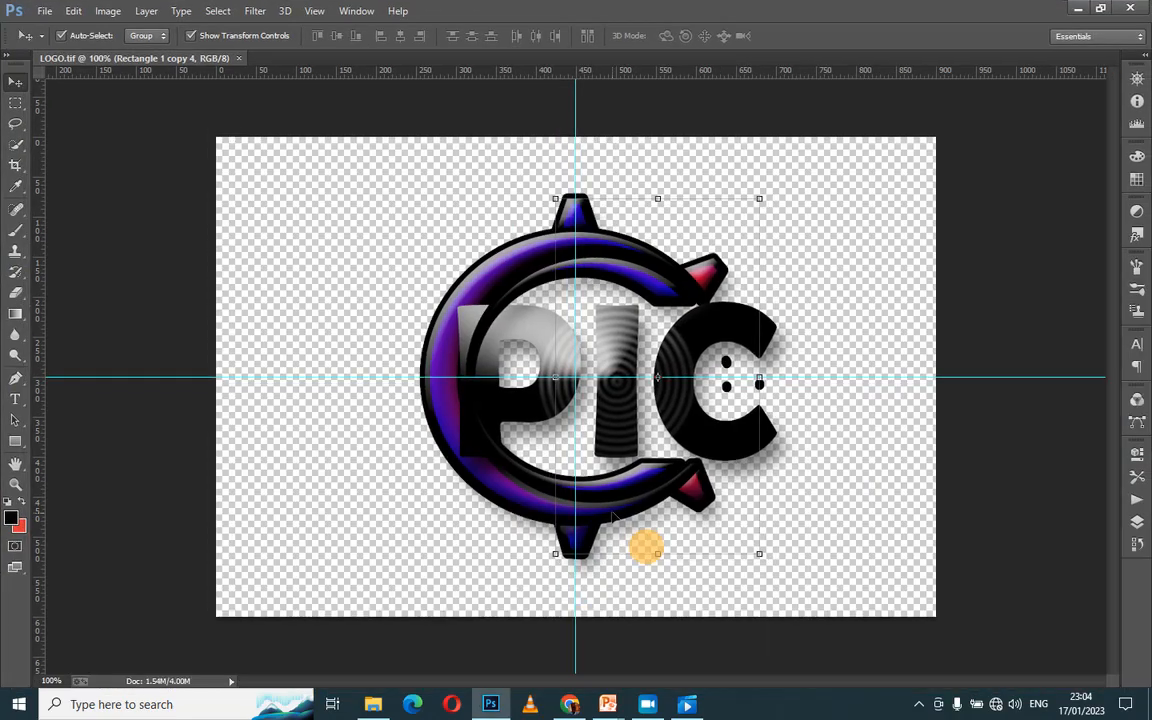
click(727, 390)
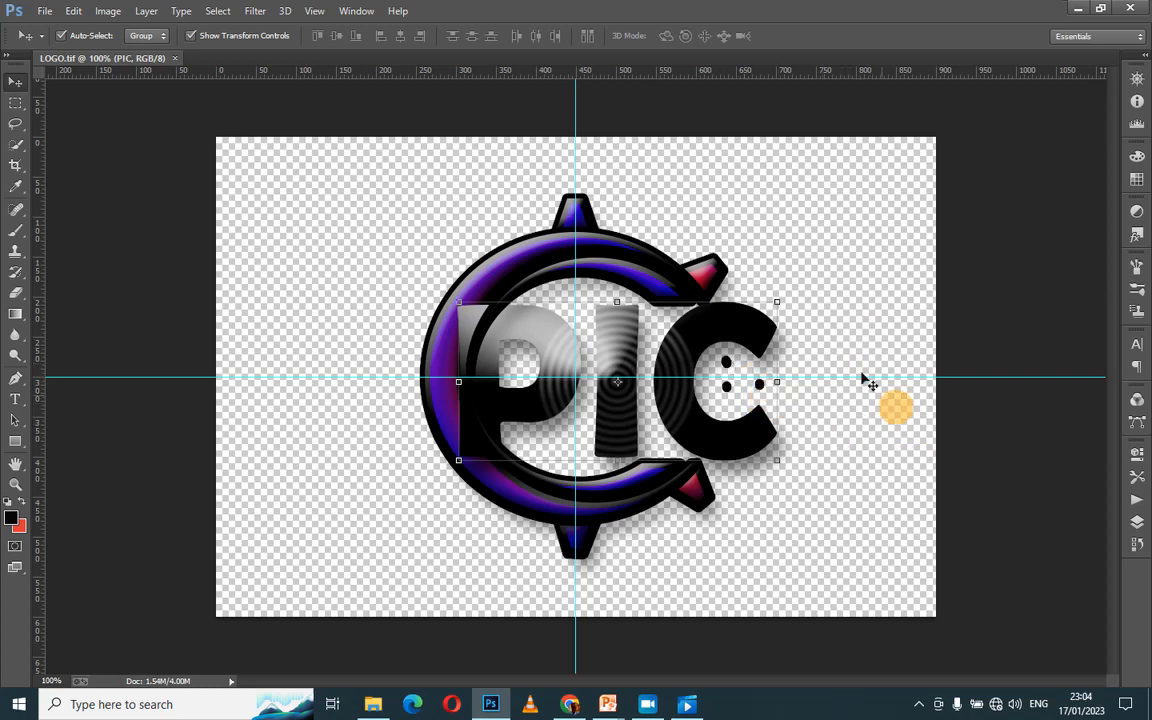
click(1137, 521)
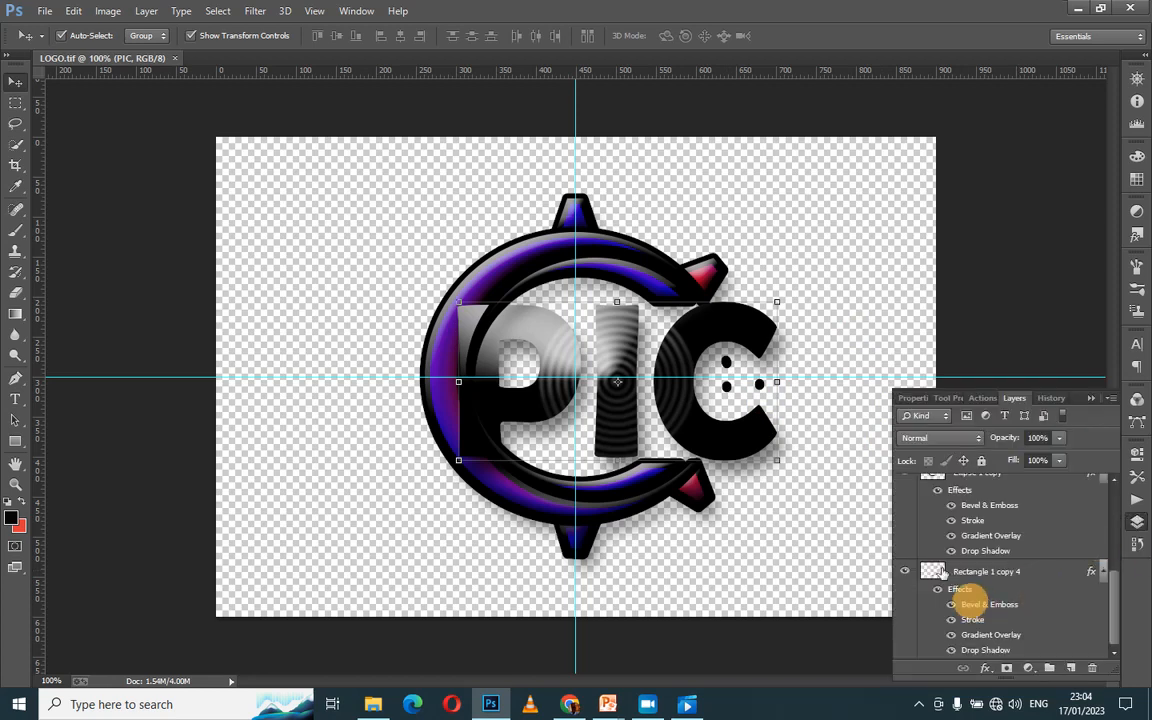
click(831, 308)
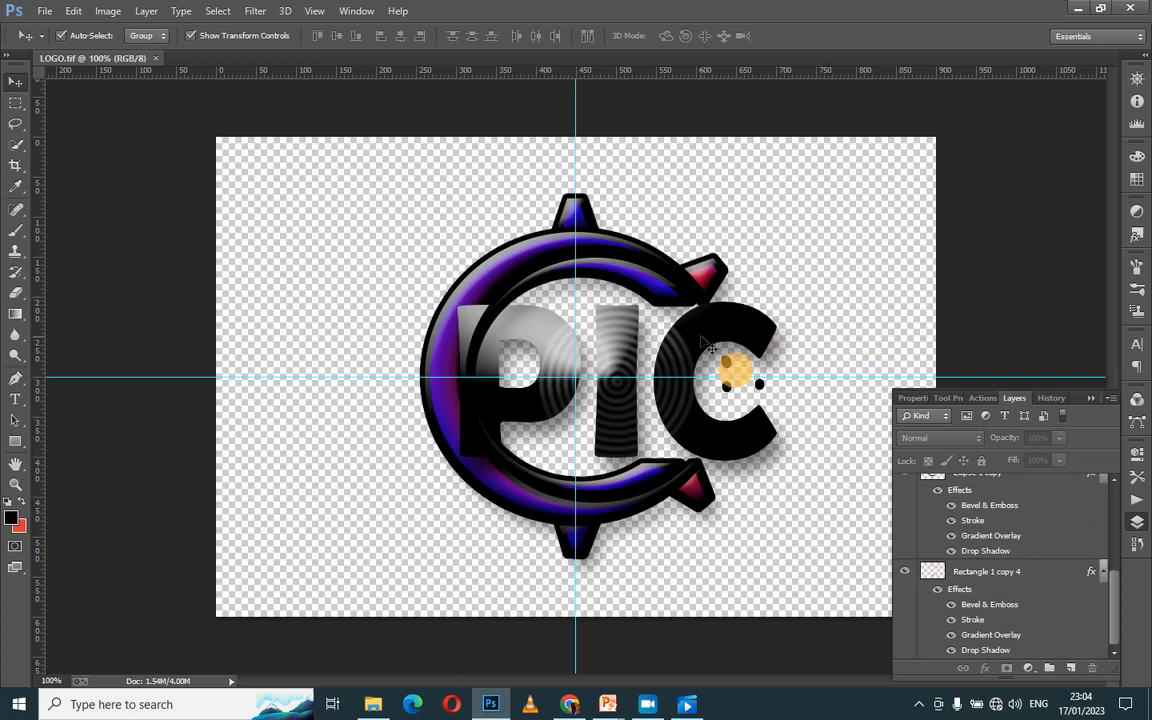
click(1091, 398)
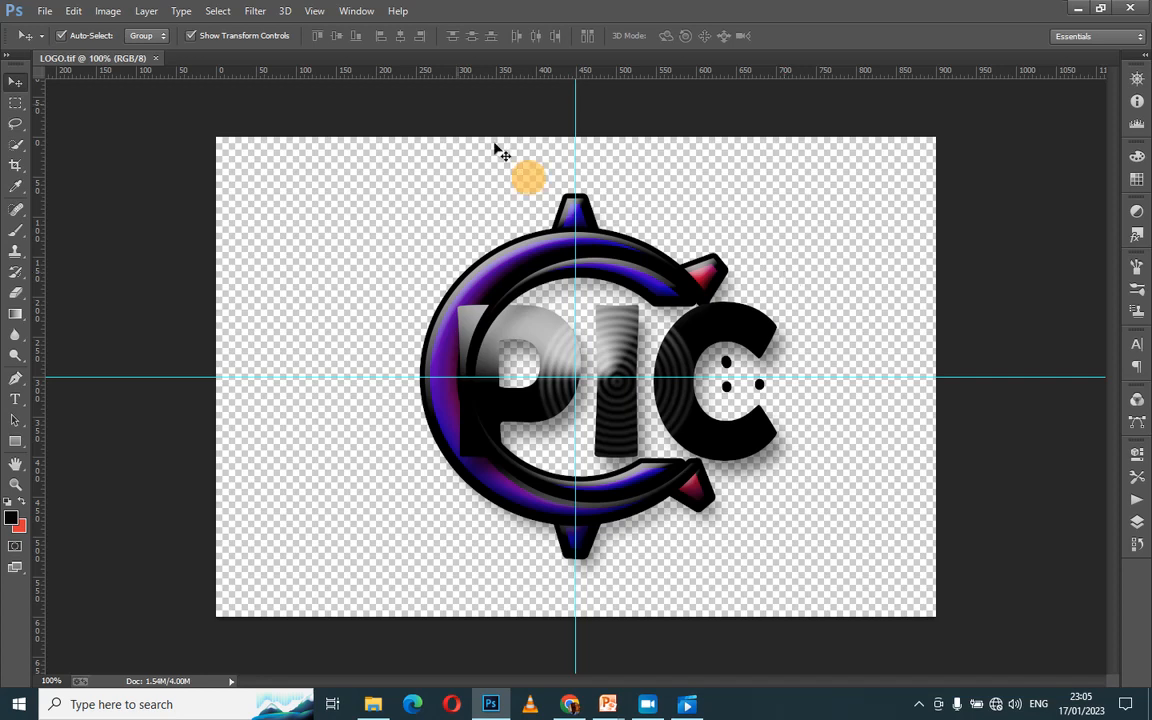
Step: Close the logo document and reopen the LOGO file from the Desktop to check its layers and transparency
click(155, 58)
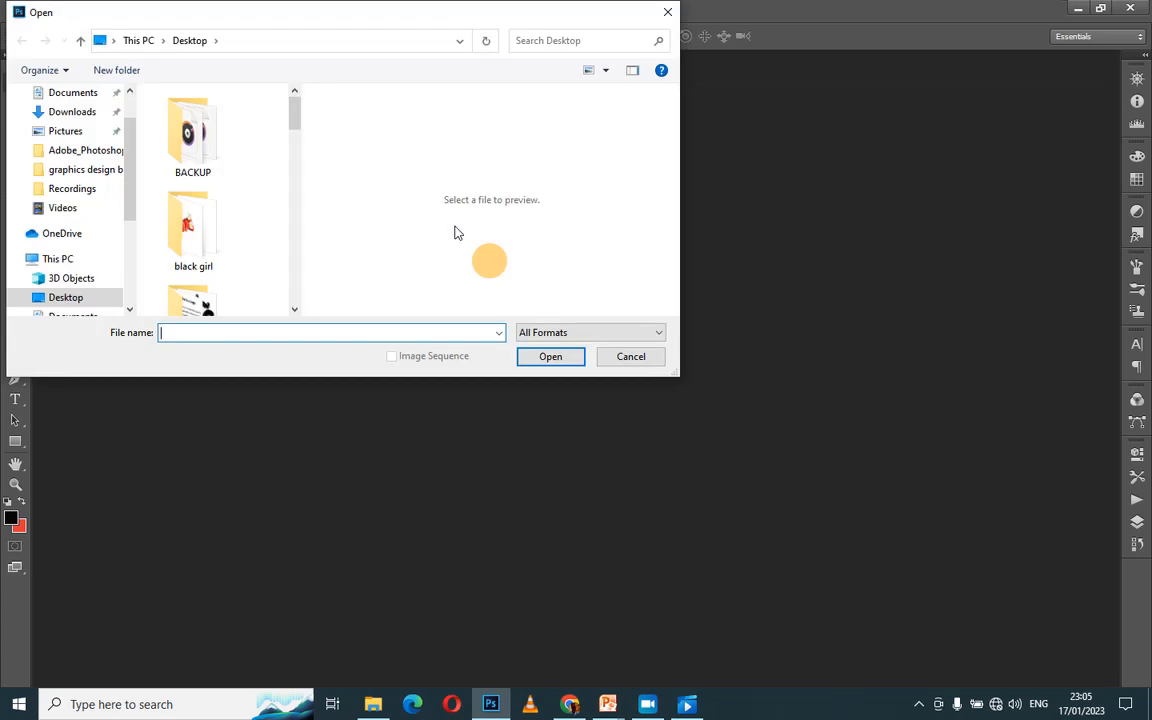
drag(294, 104, 244, 219)
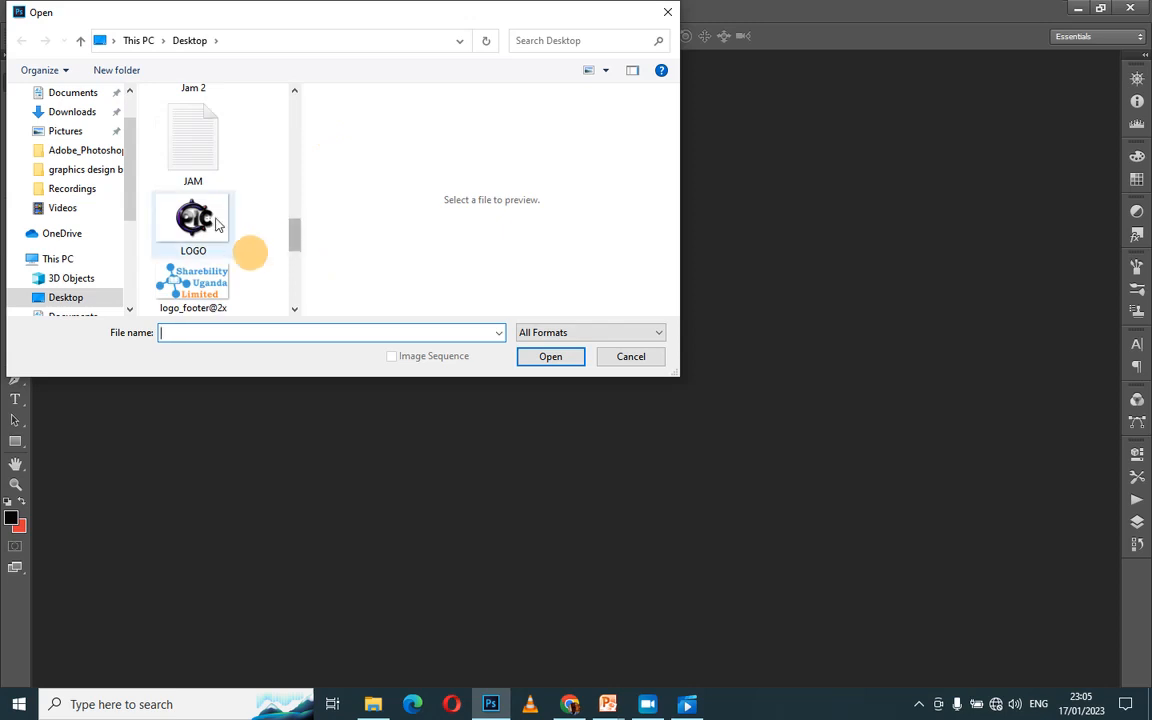
click(223, 219)
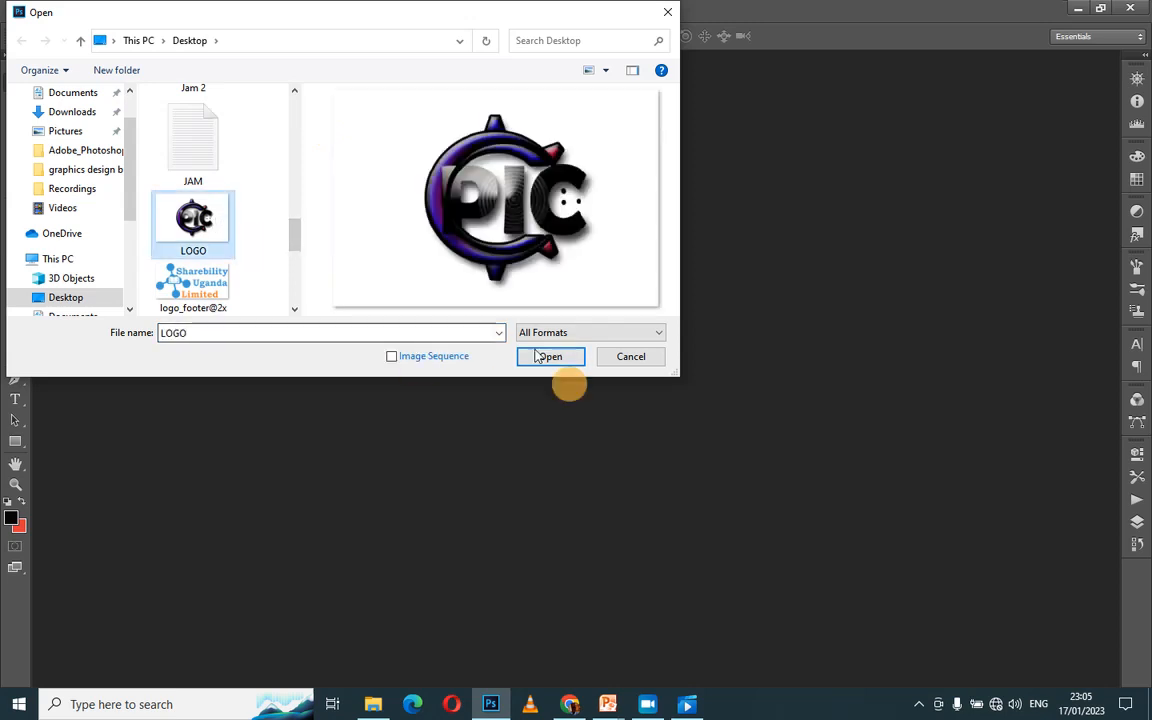
click(536, 358)
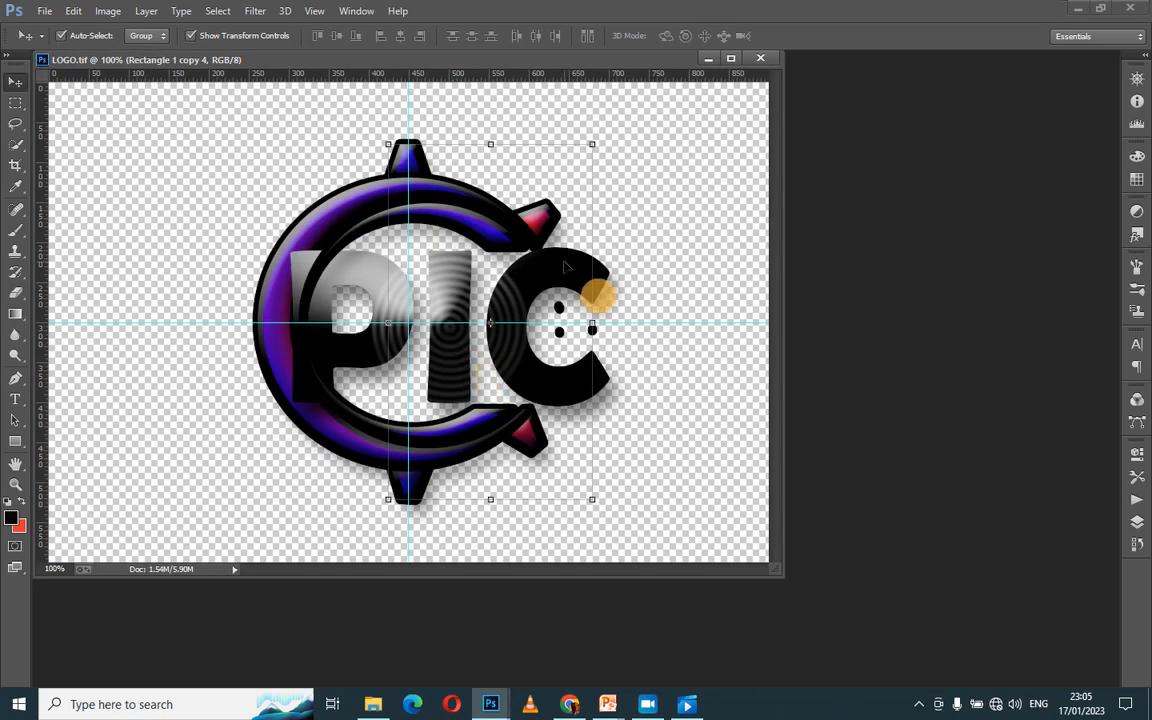
drag(668, 62, 754, 69)
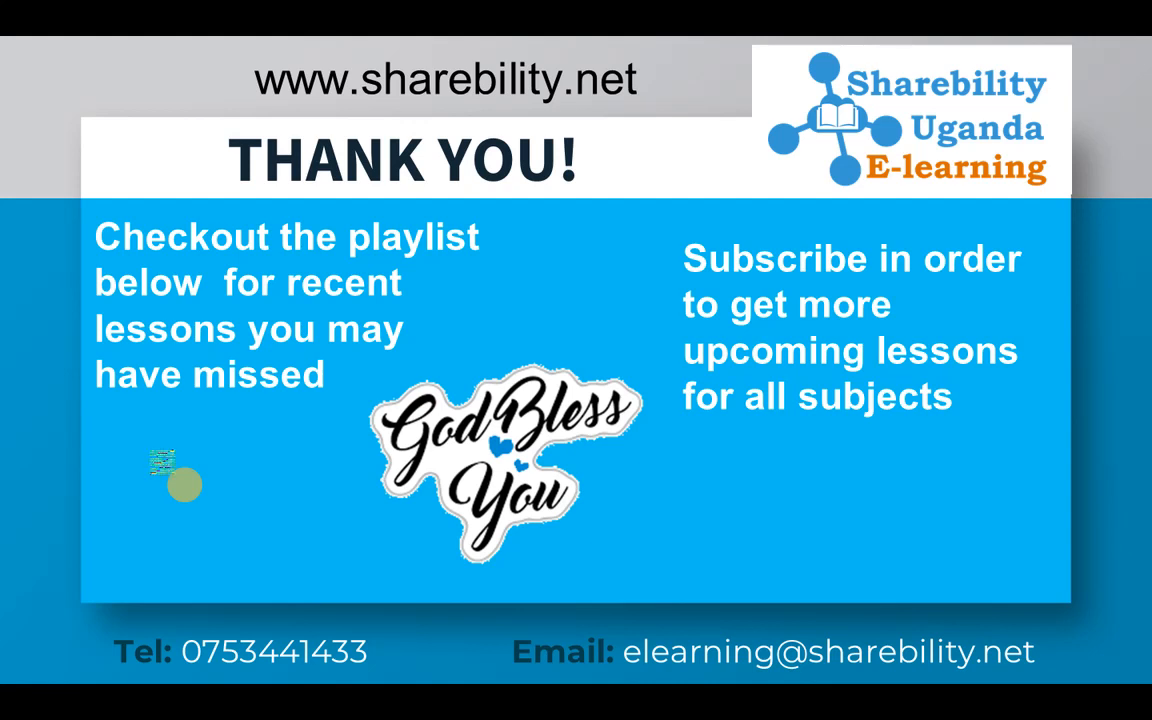
click(485, 8)
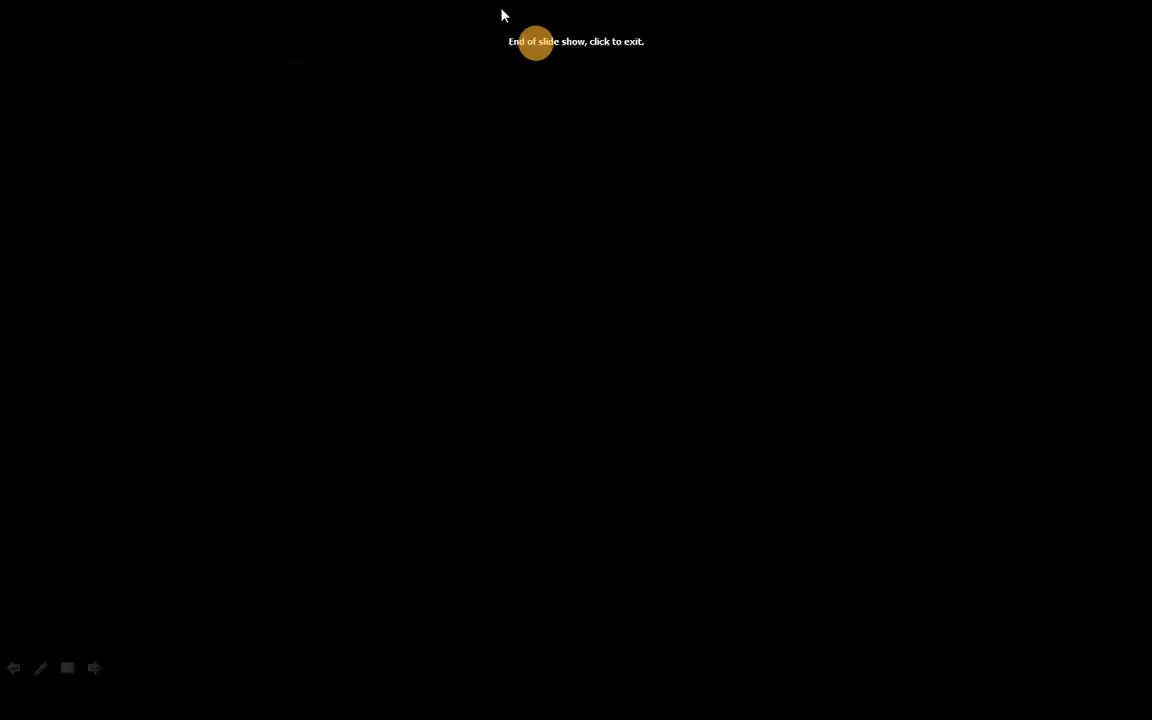
key(Left)
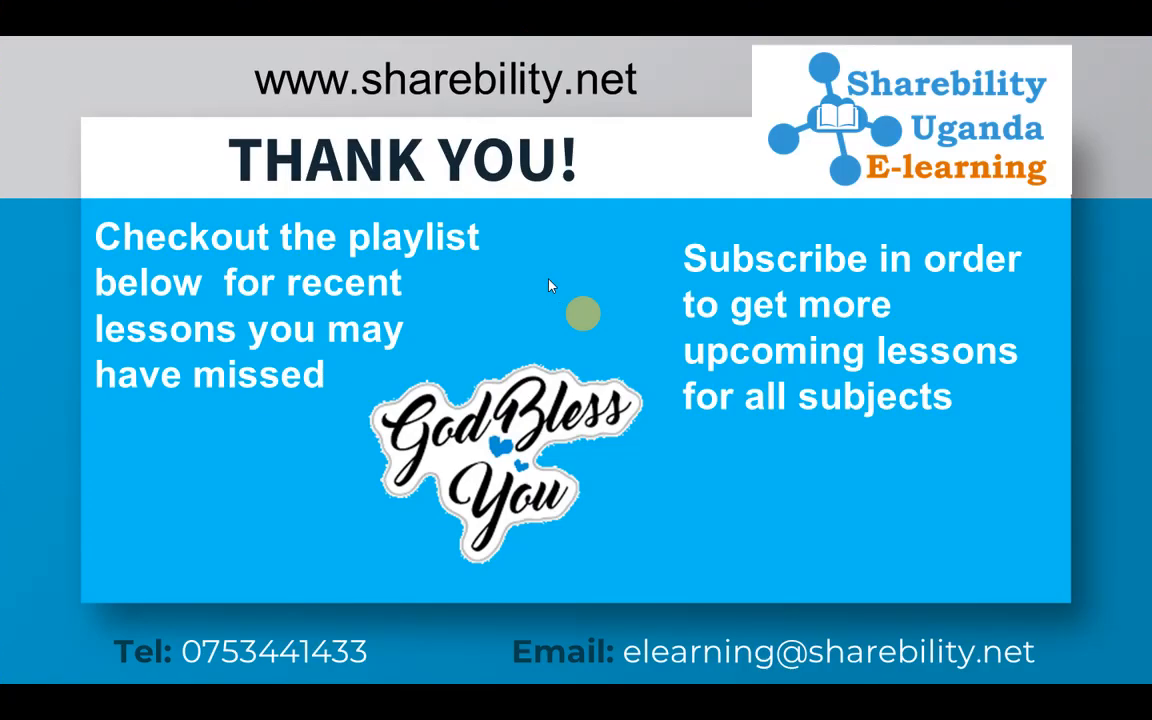